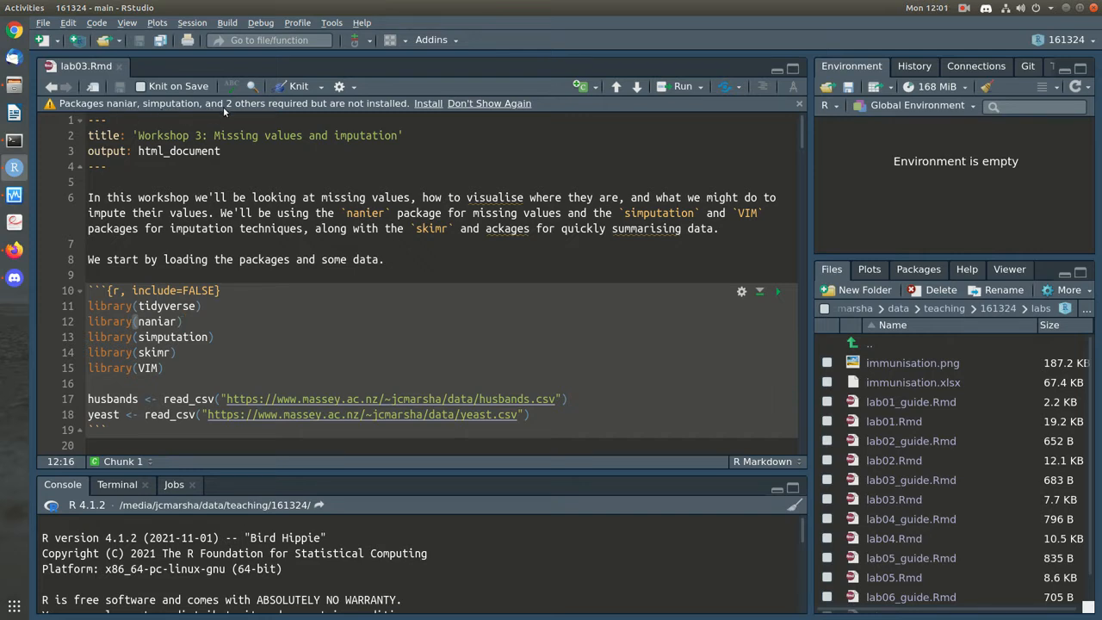
Install the packages lab03.Rmd requires, including VIM, from the missing-packages warning bar
left_click(431, 105)
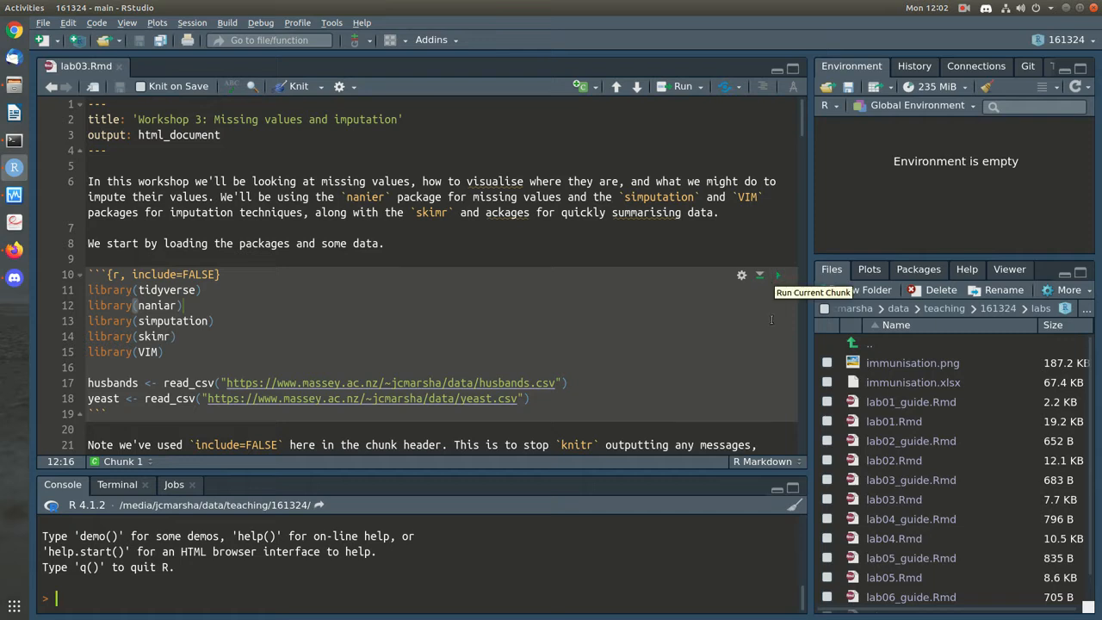
Run the setup chunk to load the libraries and the husbands and yeast data, then move to Recoding missing values
left_click(778, 275)
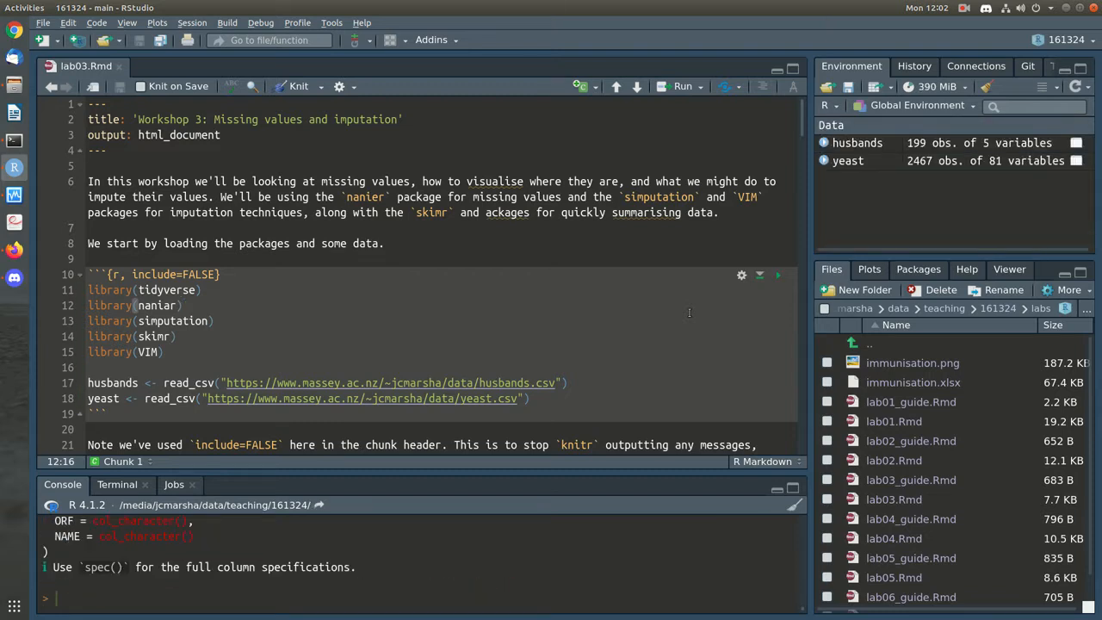
scroll(689, 313, "down", 4)
left_click(635, 344)
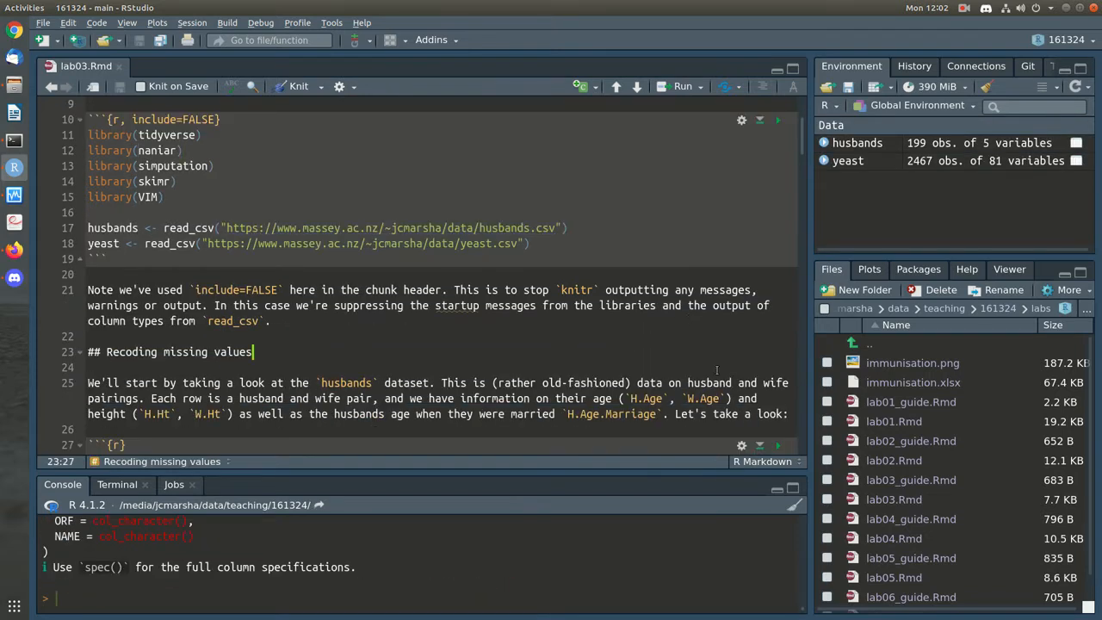
scroll(548, 330, "down", 2)
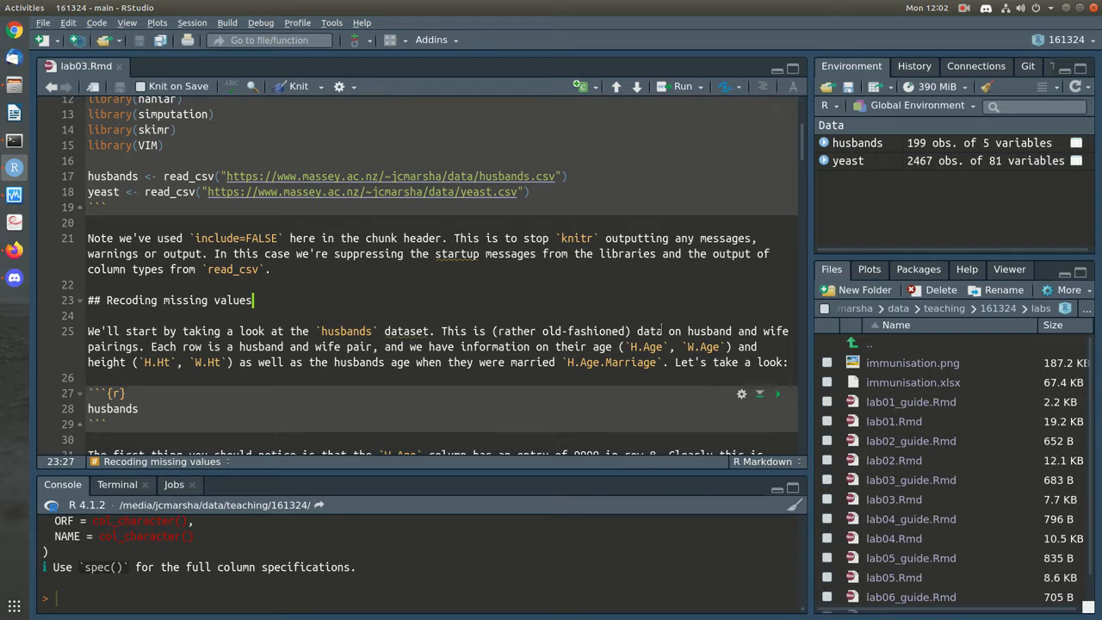
scroll(779, 292, "down", 2)
Print the husbands data as an inline 199 × 5 tibble
left_click(779, 293)
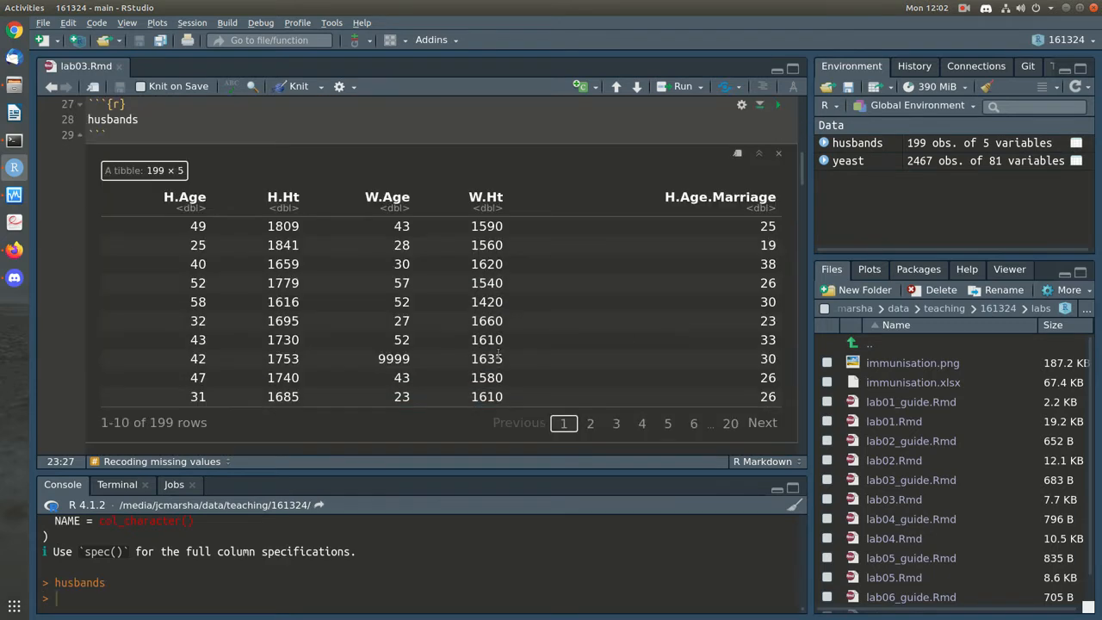
scroll(607, 292, "up", 2)
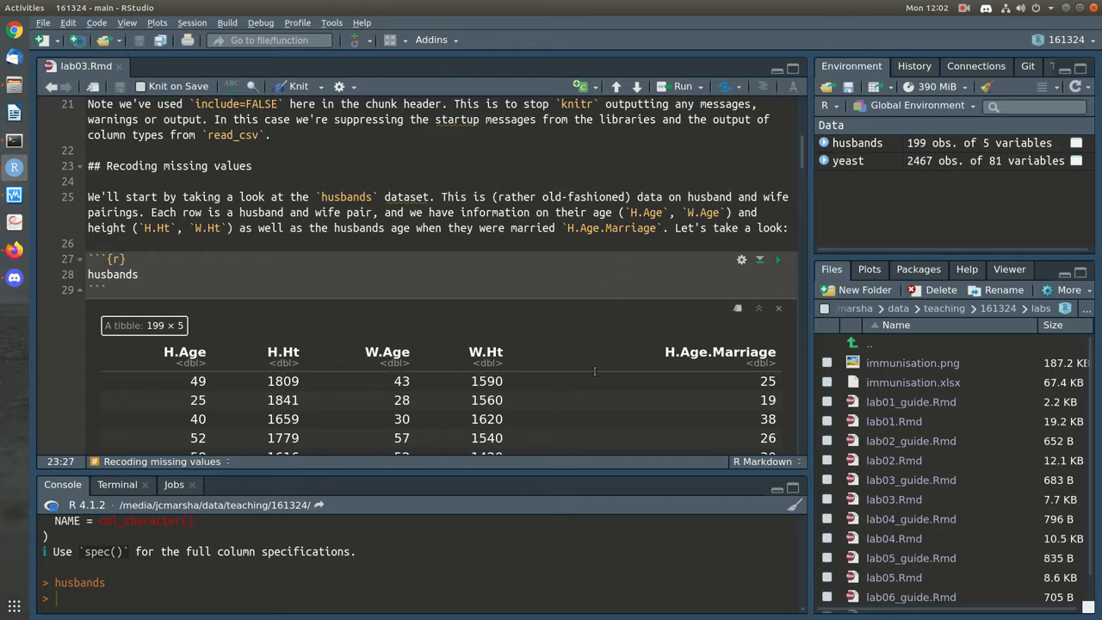
scroll(592, 368, "down", 1)
scroll(593, 368, "down", 1)
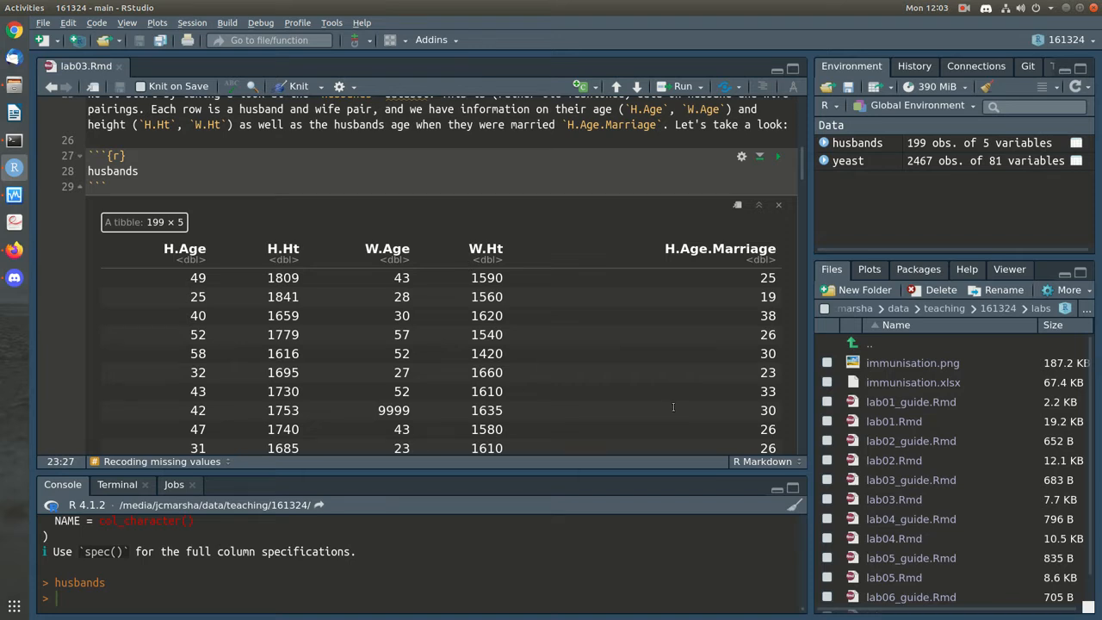
scroll(673, 406, "down", 1)
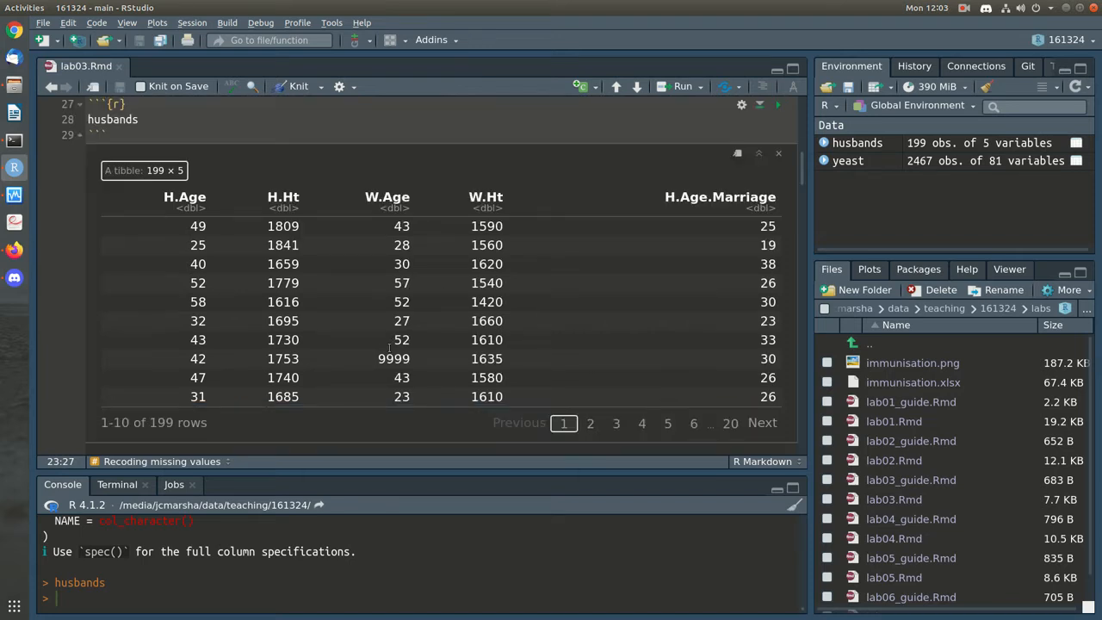
Highlight the coded missing value 9999 in W.Age at row 8 and read its explanation
left_click_drag(377, 358, 415, 356)
scroll(735, 346, "down", 2)
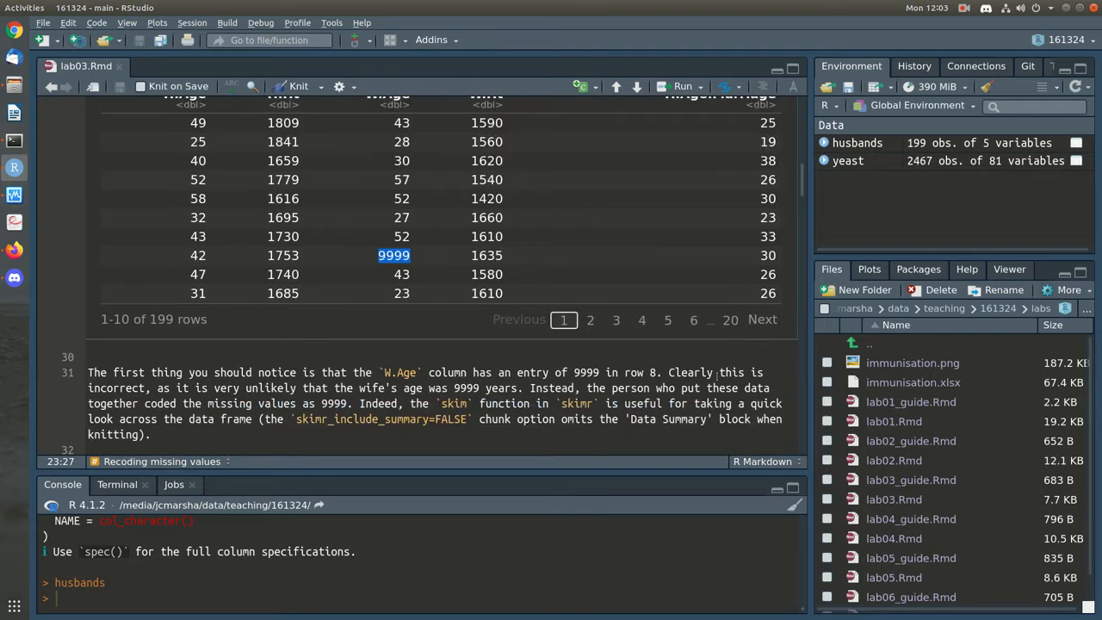
left_click(715, 401)
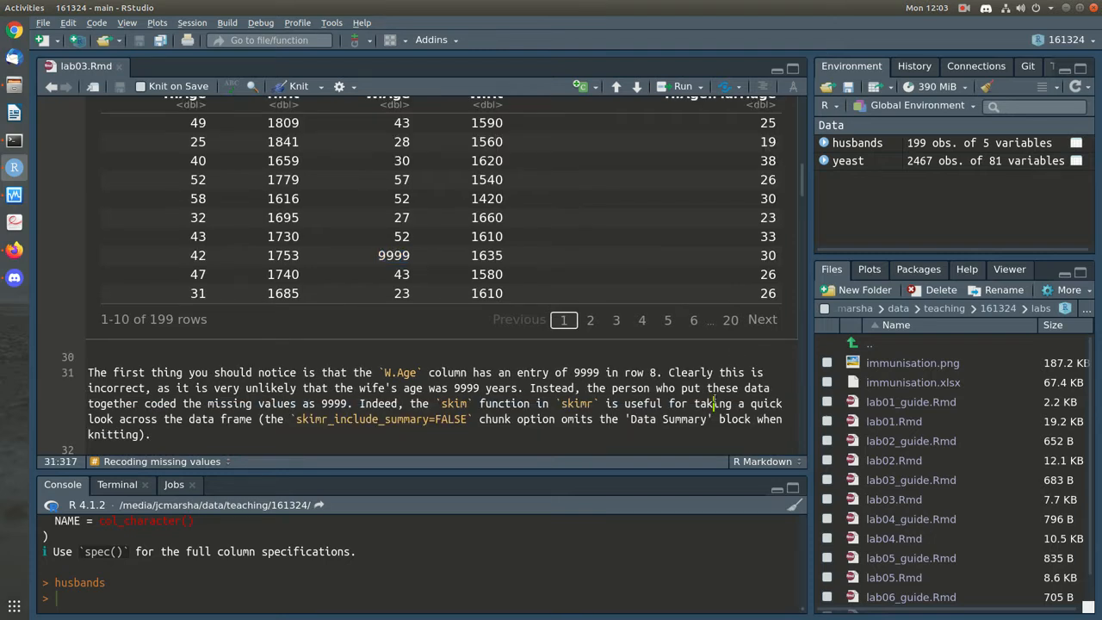
scroll(365, 284, "up", 1)
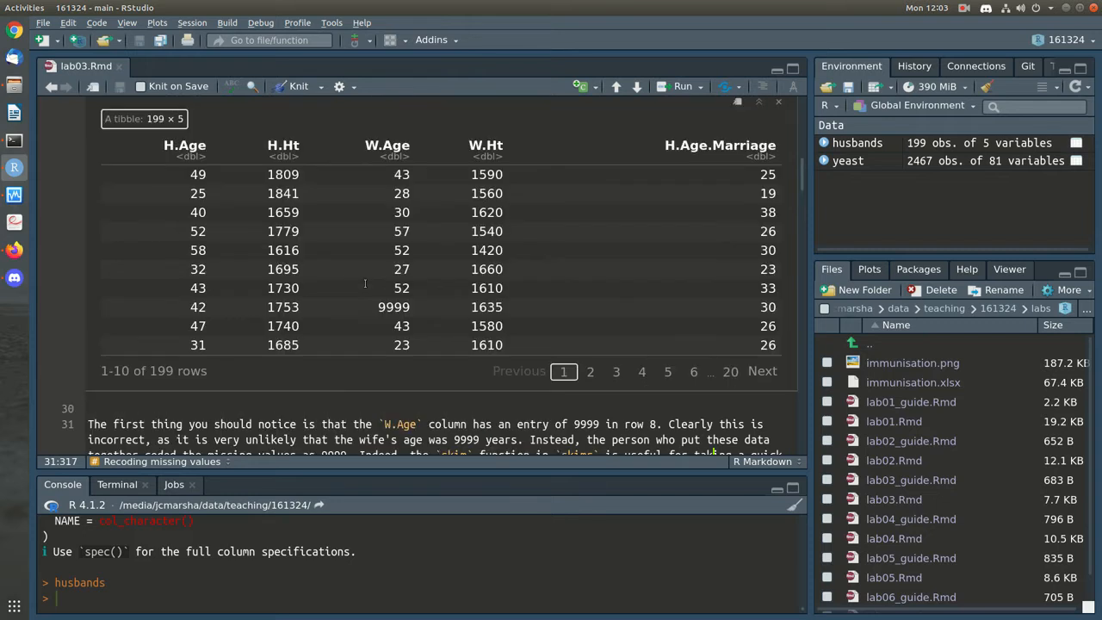
left_click_drag(379, 308, 405, 307)
left_click(407, 307)
left_click(537, 424)
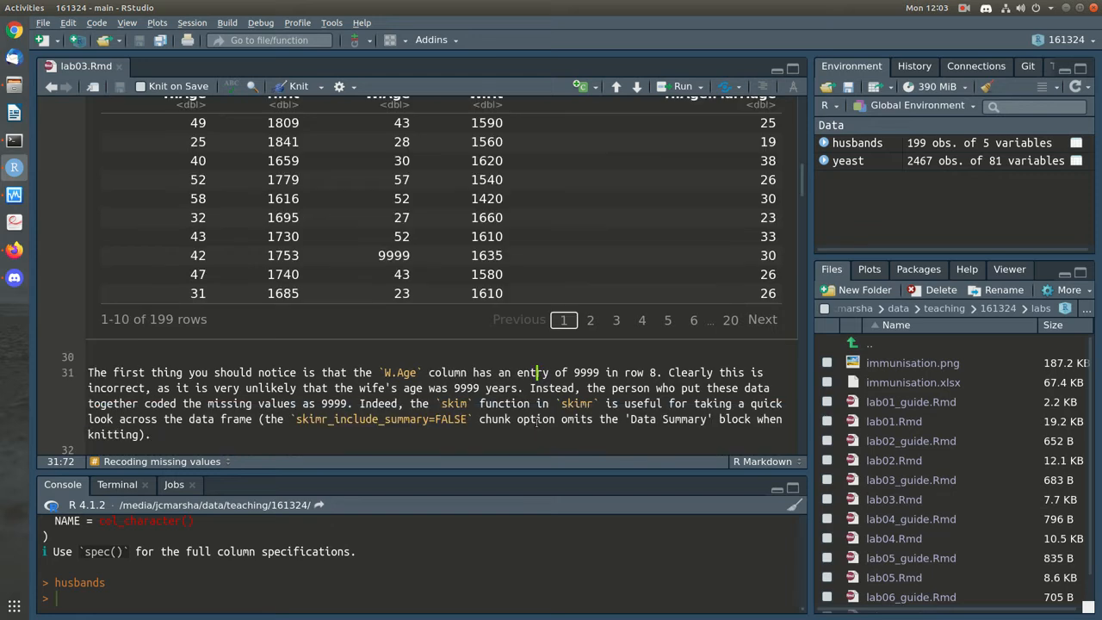
scroll(537, 420, "down", 1)
scroll(431, 404, "down", 1)
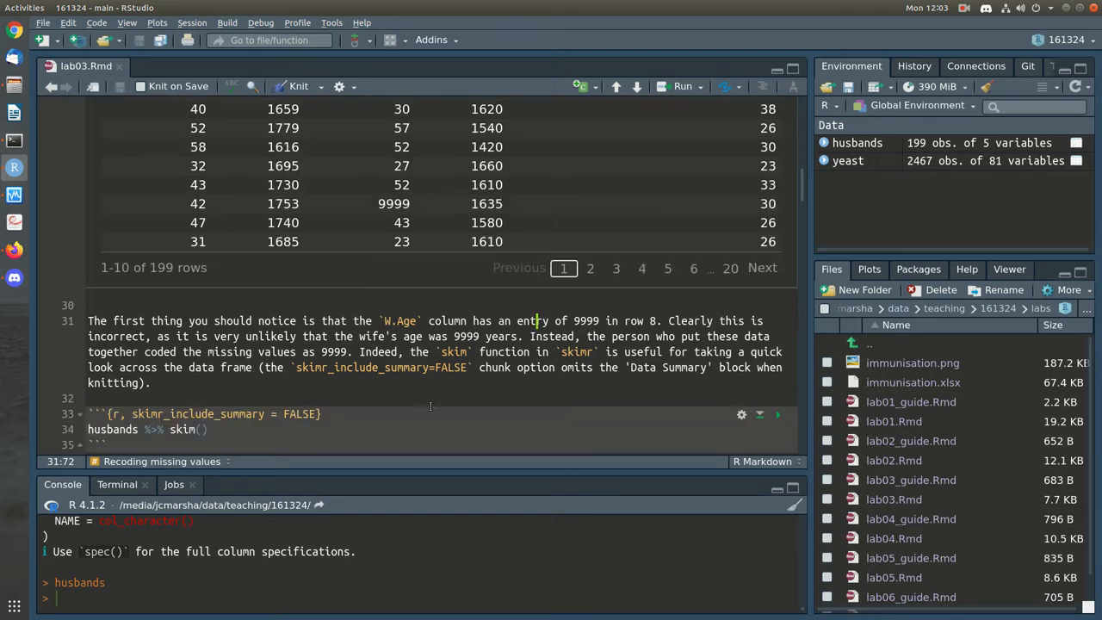
scroll(506, 407, "down", 1)
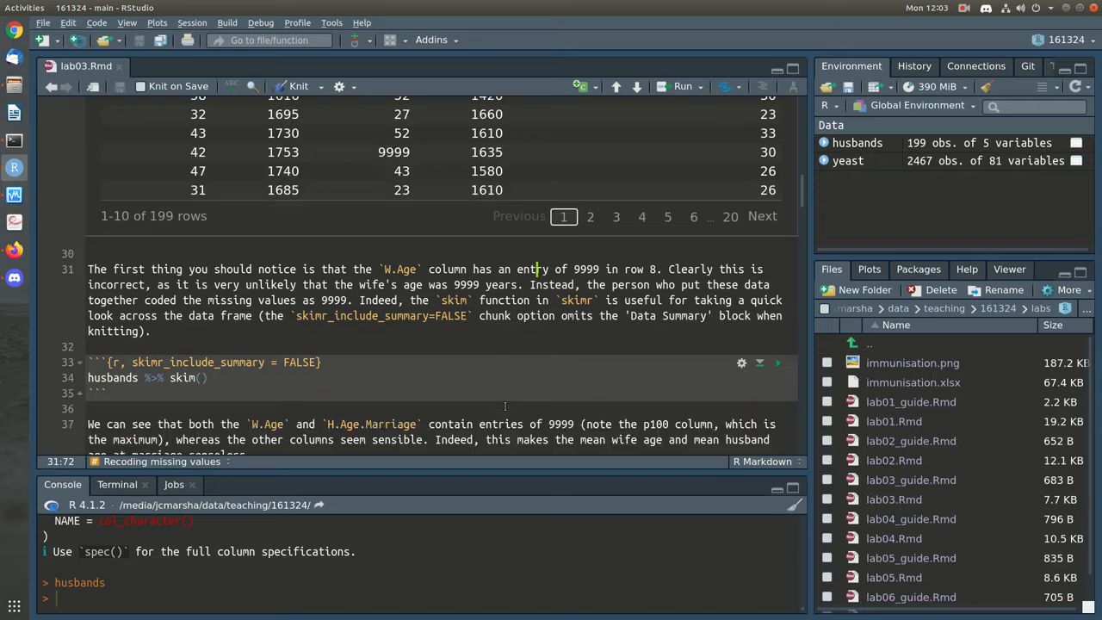
Run skim on husbands and point out its 199 rows and 5 numeric columns
left_click(778, 363)
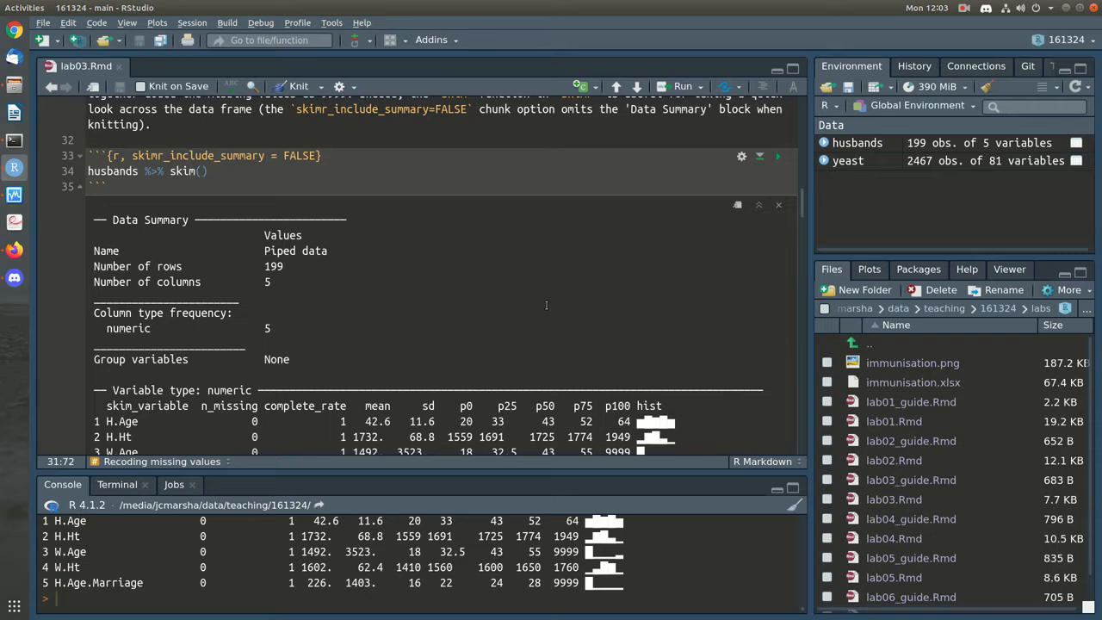
scroll(546, 305, "down", 1)
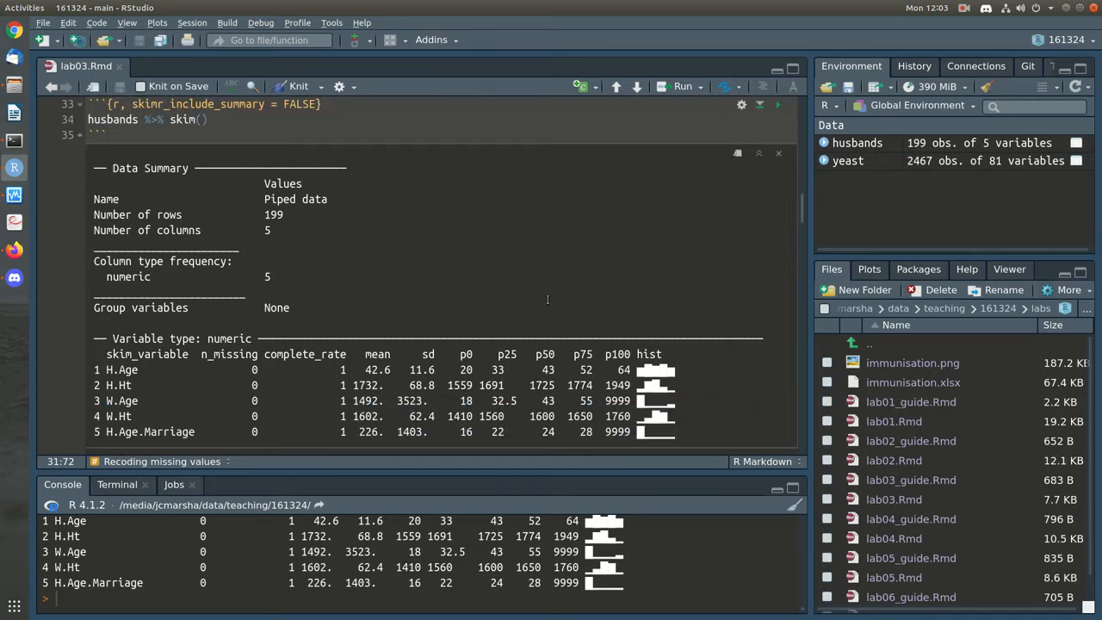
scroll(547, 298, "down", 1)
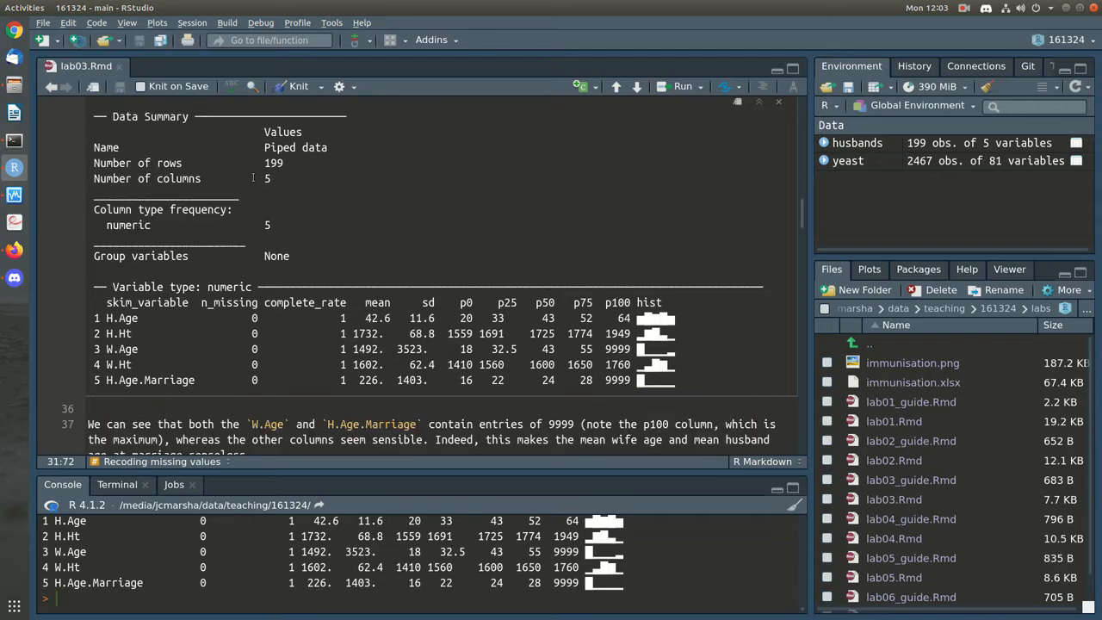
double_click(272, 162)
left_click(272, 162)
double_click(268, 224)
Highlight the 9999 maximums and the inflated means (1492 W.Age, 226 H.Age.Marriage)
double_click(620, 349)
triple_click(620, 379)
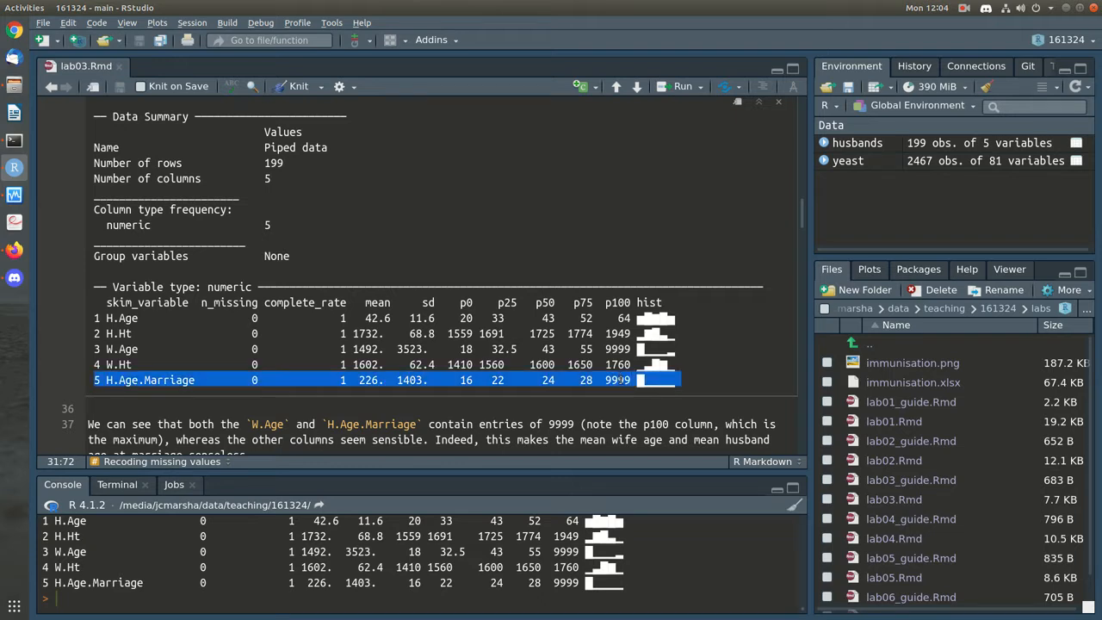
left_click(620, 380)
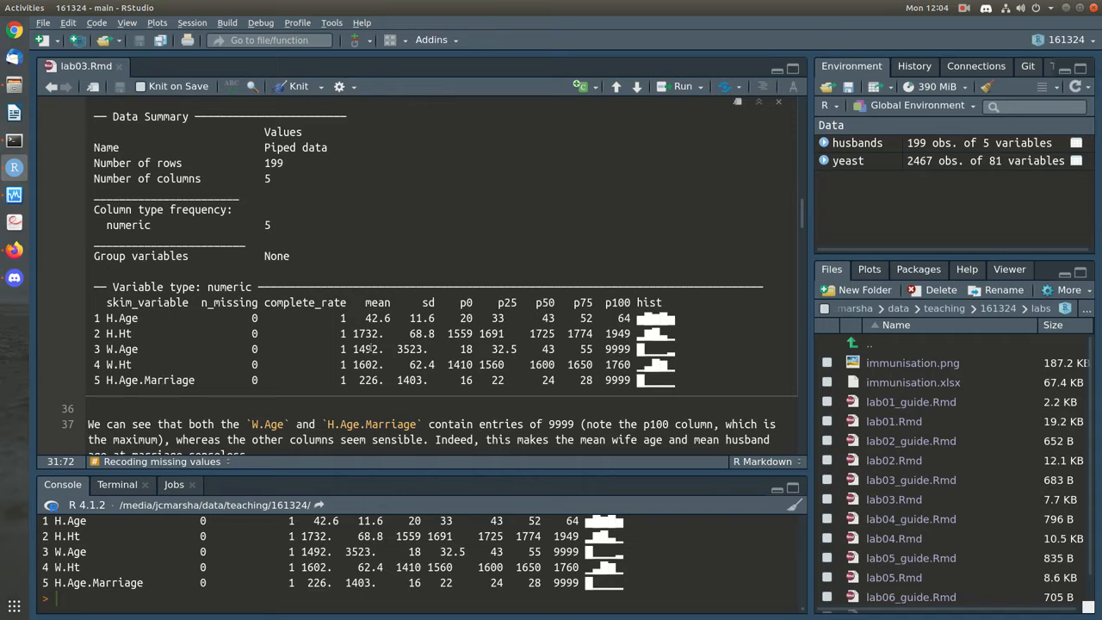
double_click(369, 349)
double_click(369, 379)
scroll(372, 385, "down", 1)
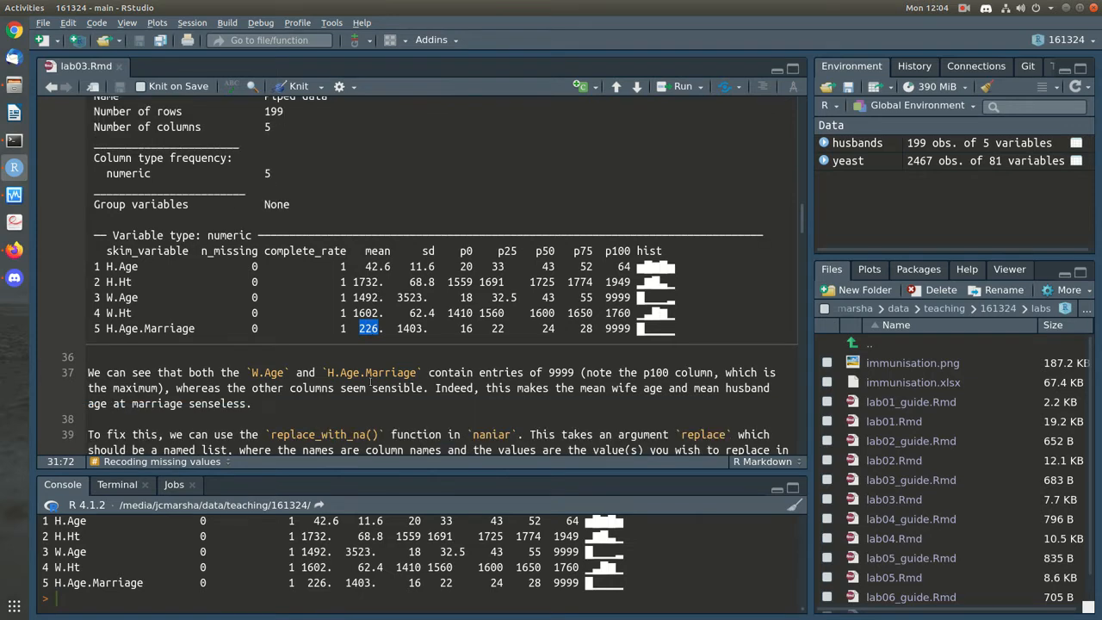
left_click(487, 397)
scroll(479, 356, "up", 1)
double_click(622, 350)
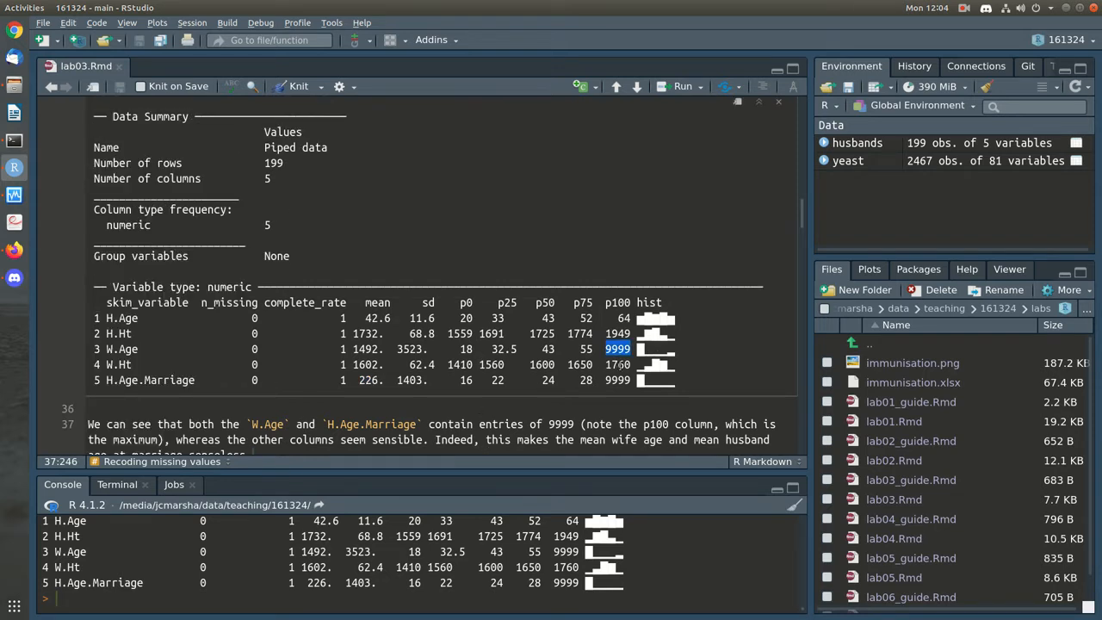
left_click(618, 388)
scroll(619, 378, "down", 3)
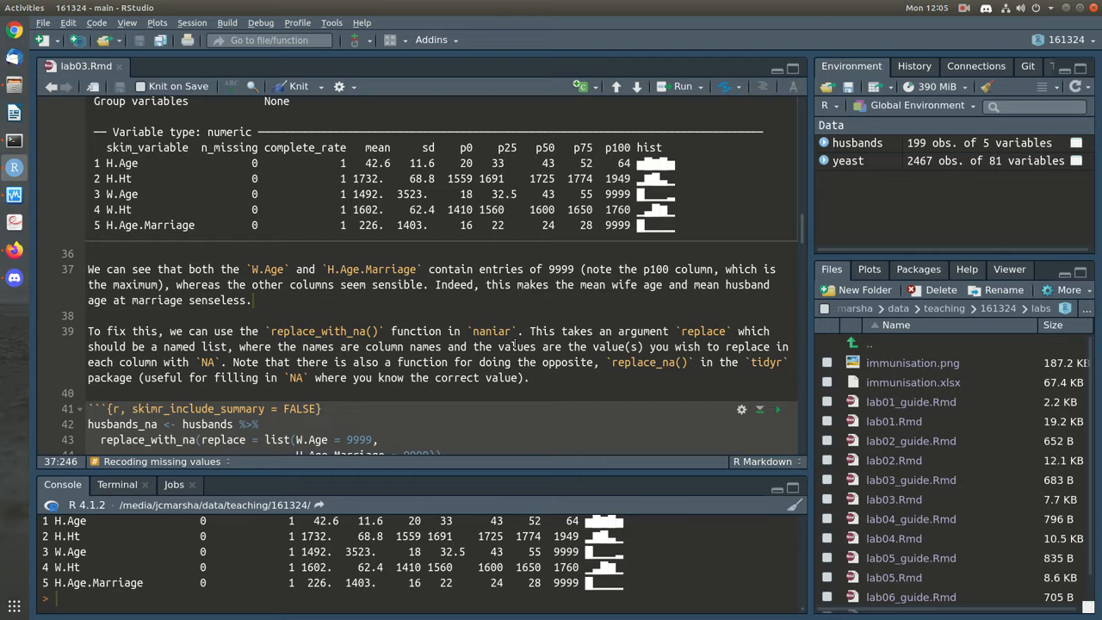
Run the replace_with_na pipeline setting W.Age and H.Age.Marriage = 9999 to NA, creating husbands_na
double_click(286, 334)
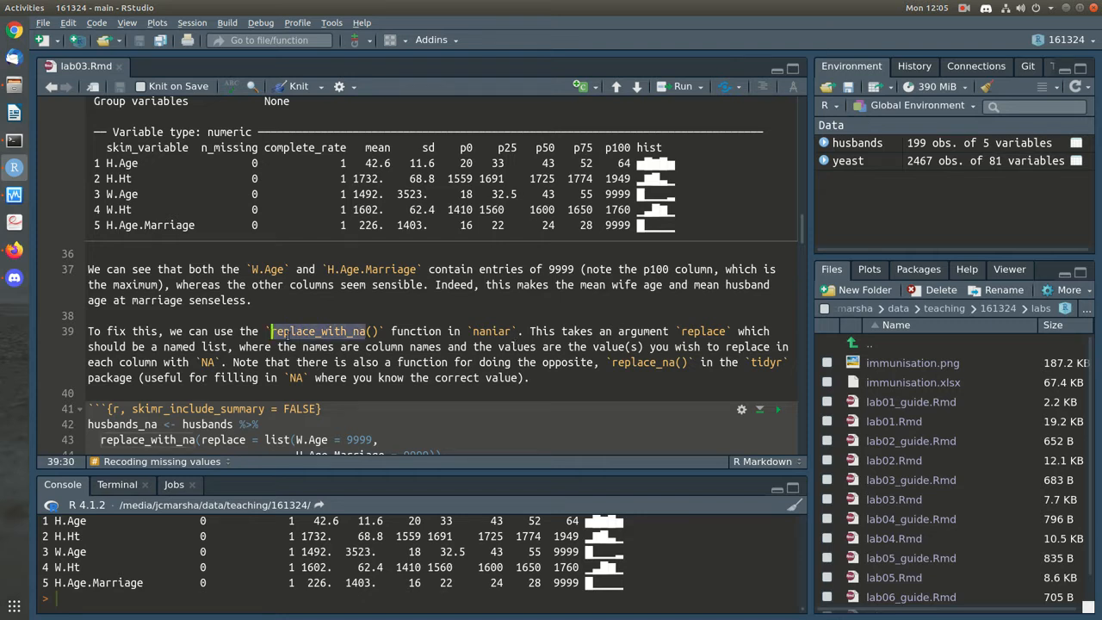
left_click(534, 378)
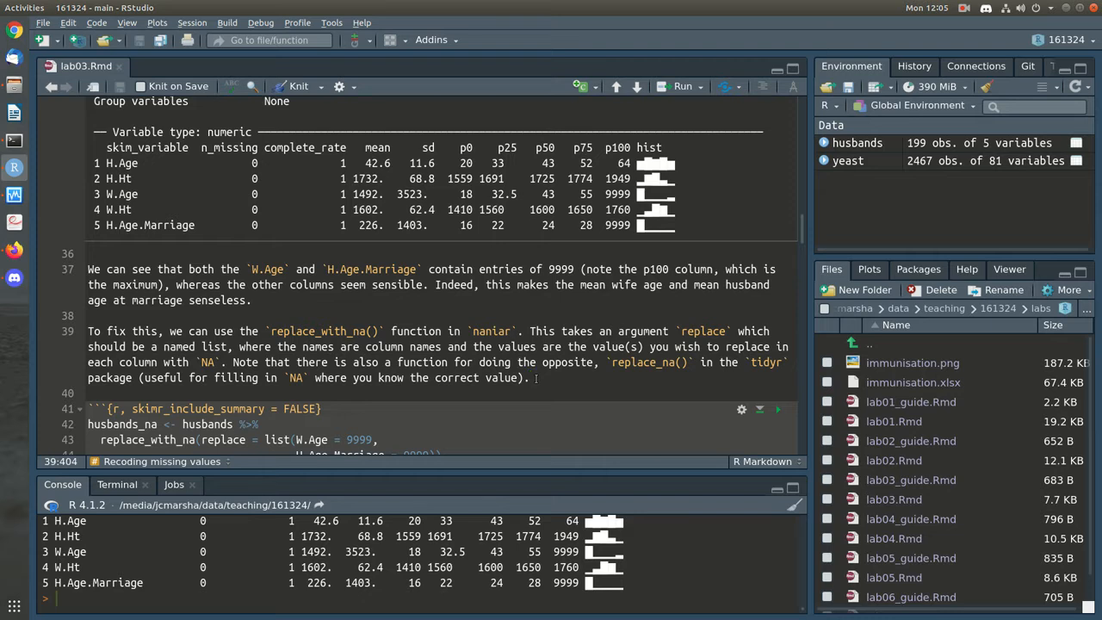
scroll(536, 379, "down", 1)
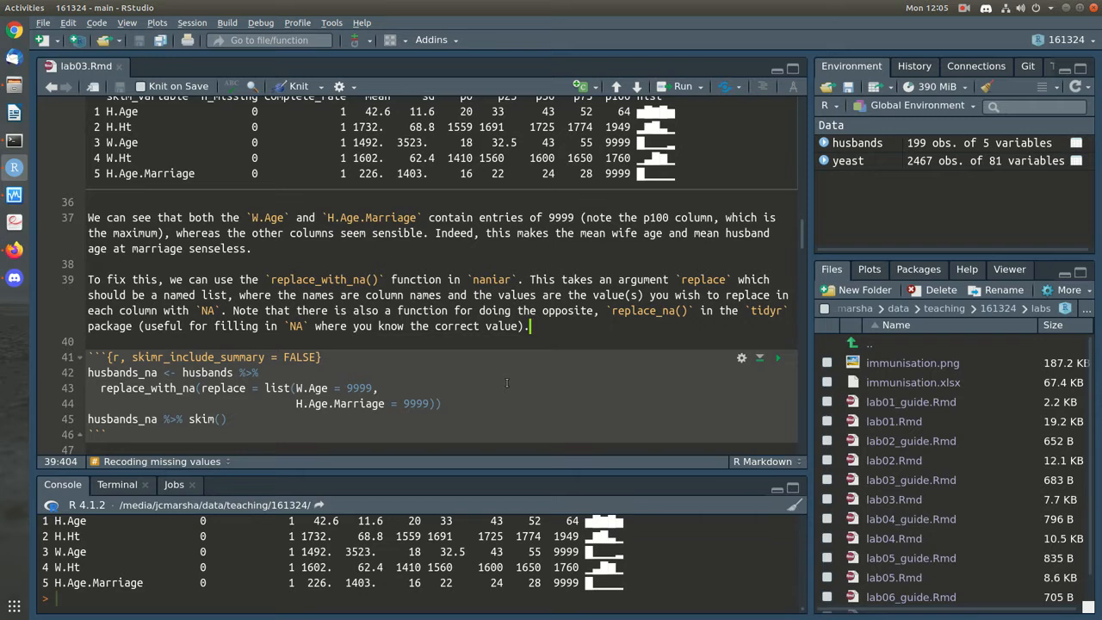
scroll(506, 382, "down", 1)
left_click(182, 321)
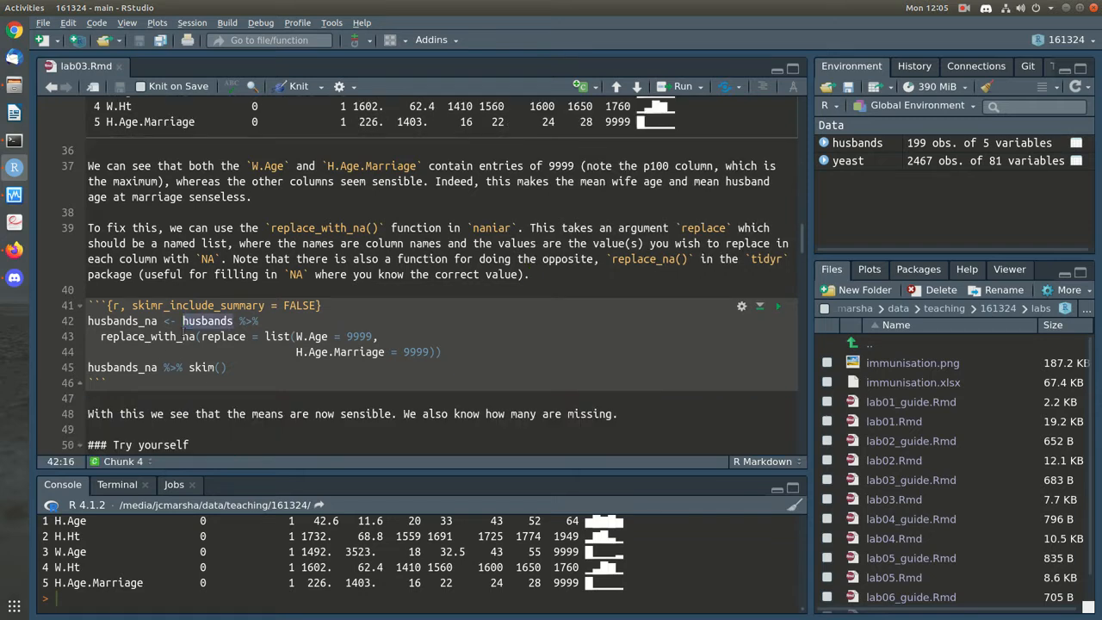
left_click(325, 337)
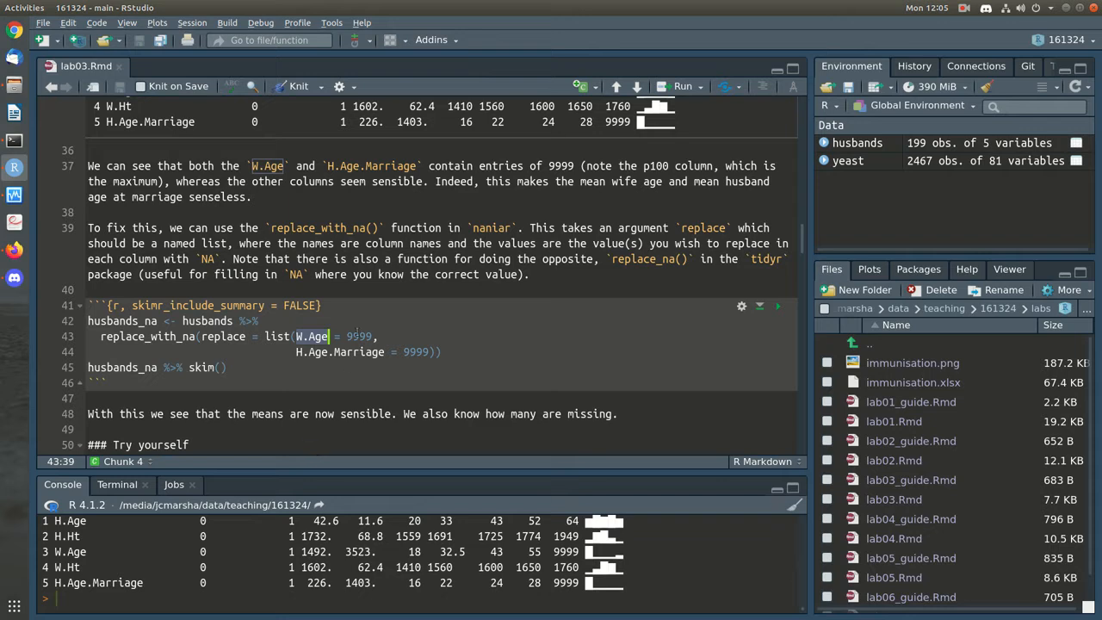
key("Up")
left_click(358, 351)
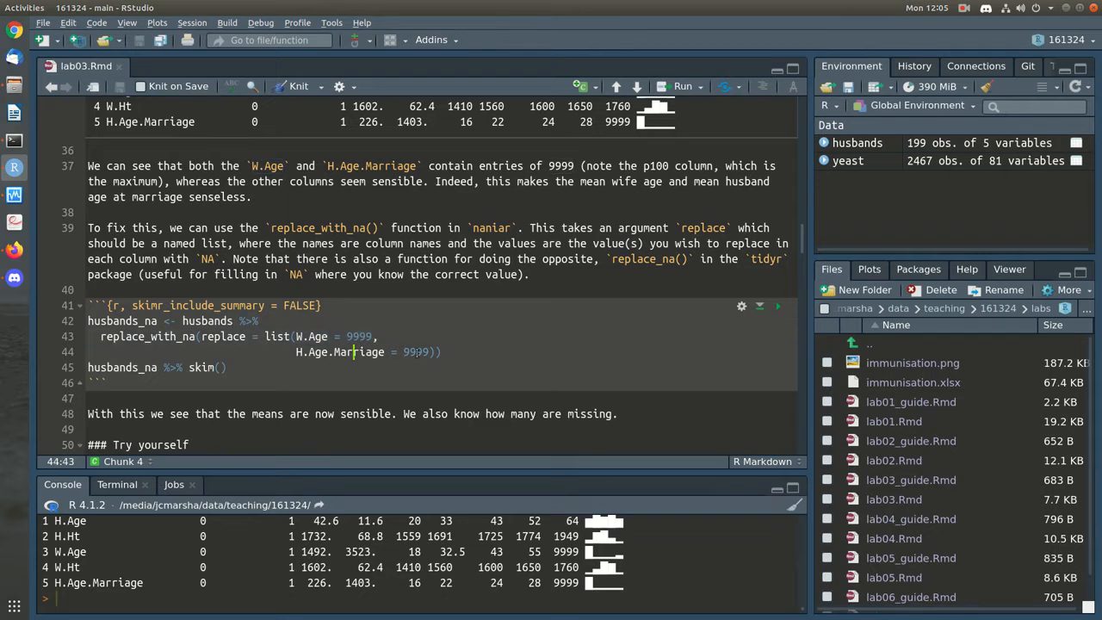
left_click(472, 358)
key("ctrl+Return")
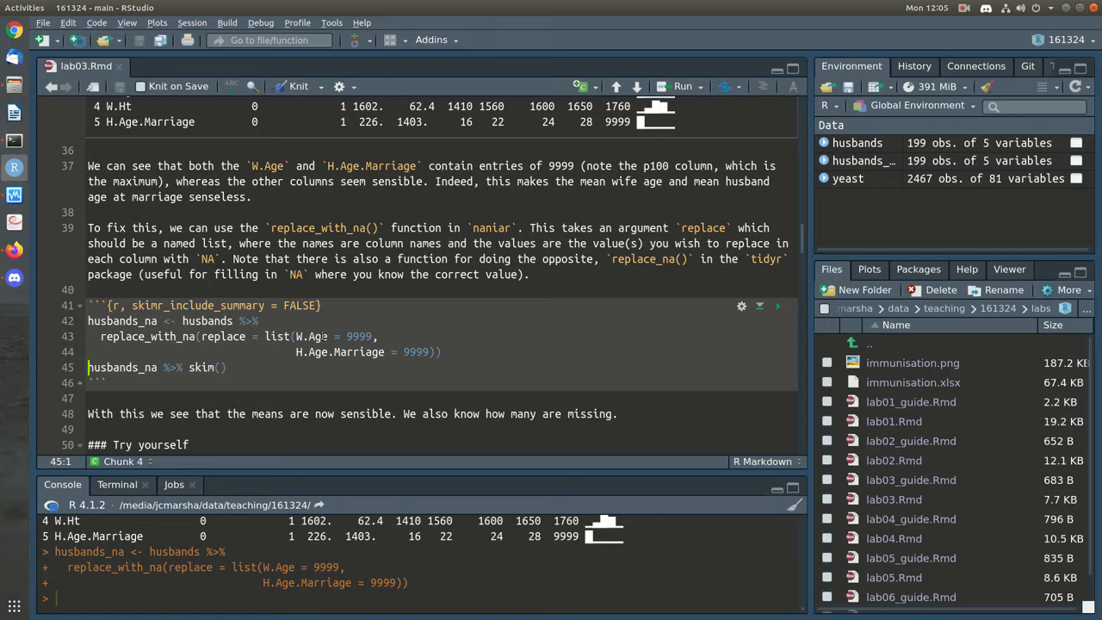
View husbands_na as a table, then run its skim showing 29 missing W.Age and 4 missing H.Age.Marriage
left_click(874, 161)
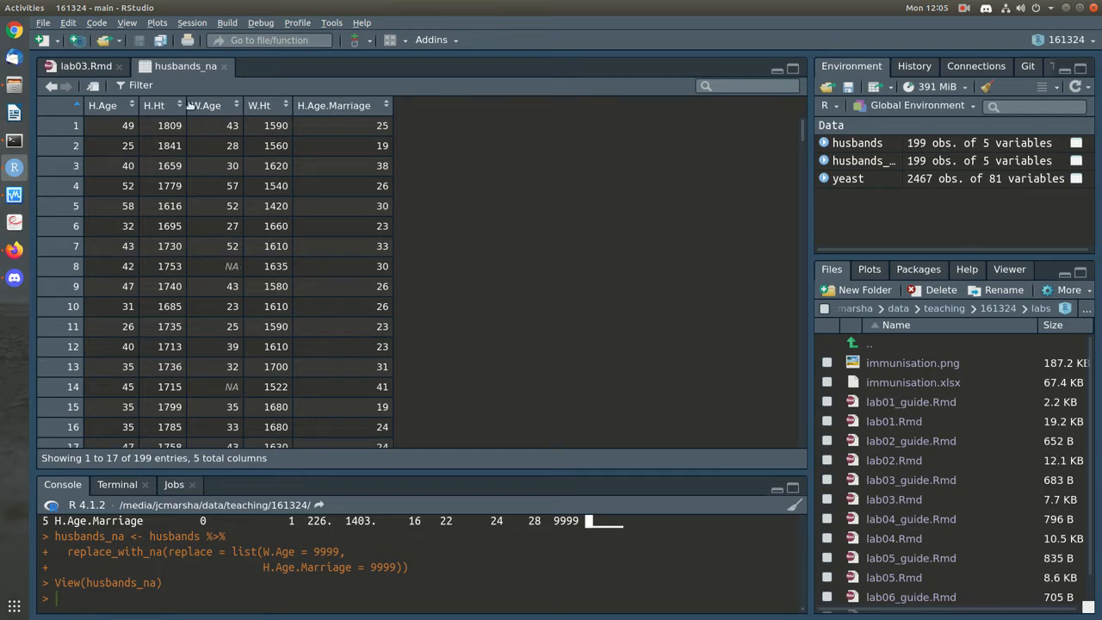
left_click(84, 69)
left_click(242, 369)
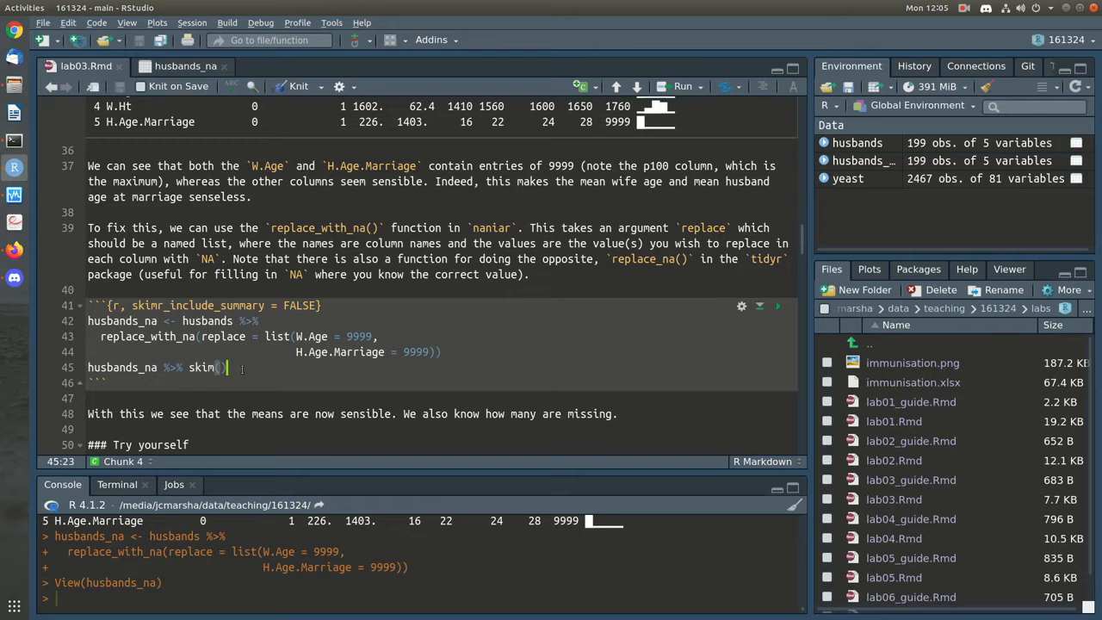
left_click(777, 306)
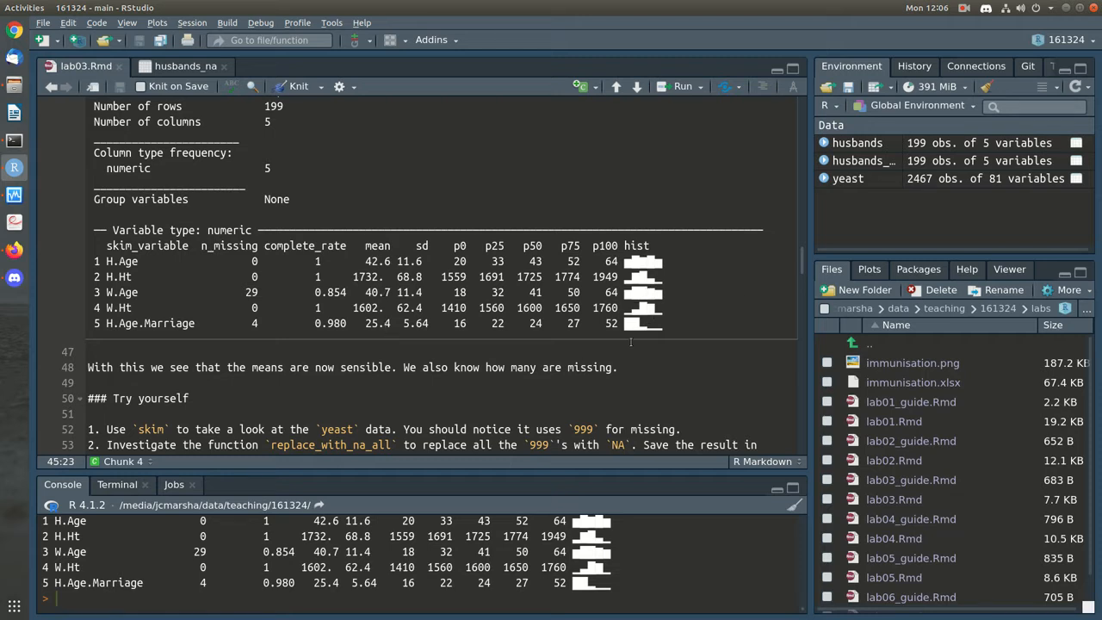
left_click(629, 414)
Below the first Try yourself item, add a ```{r} chunk containing skim(yeast)
scroll(628, 413, "down", 1)
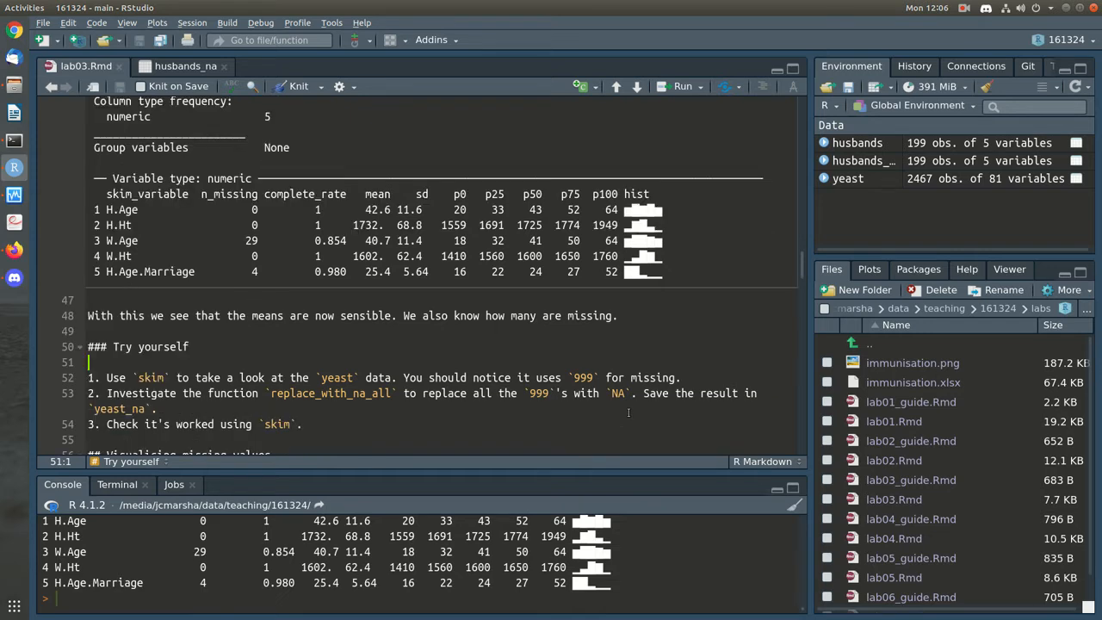
scroll(629, 414, "down", 1)
left_click(724, 332)
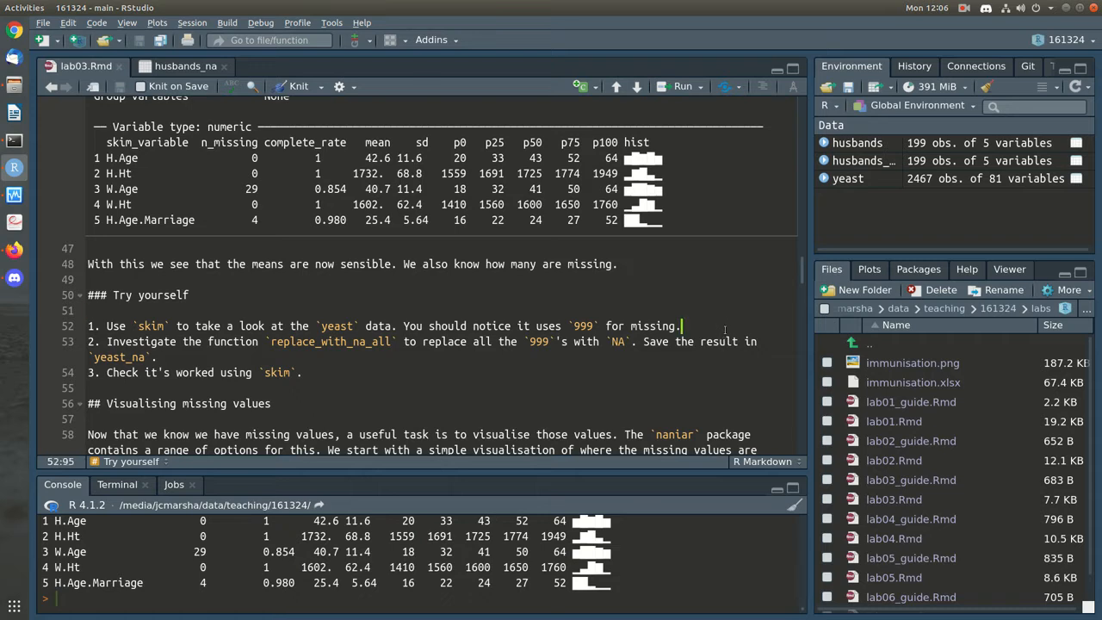
key("Return")
key("Return")
type("```{r}")
key("Return")
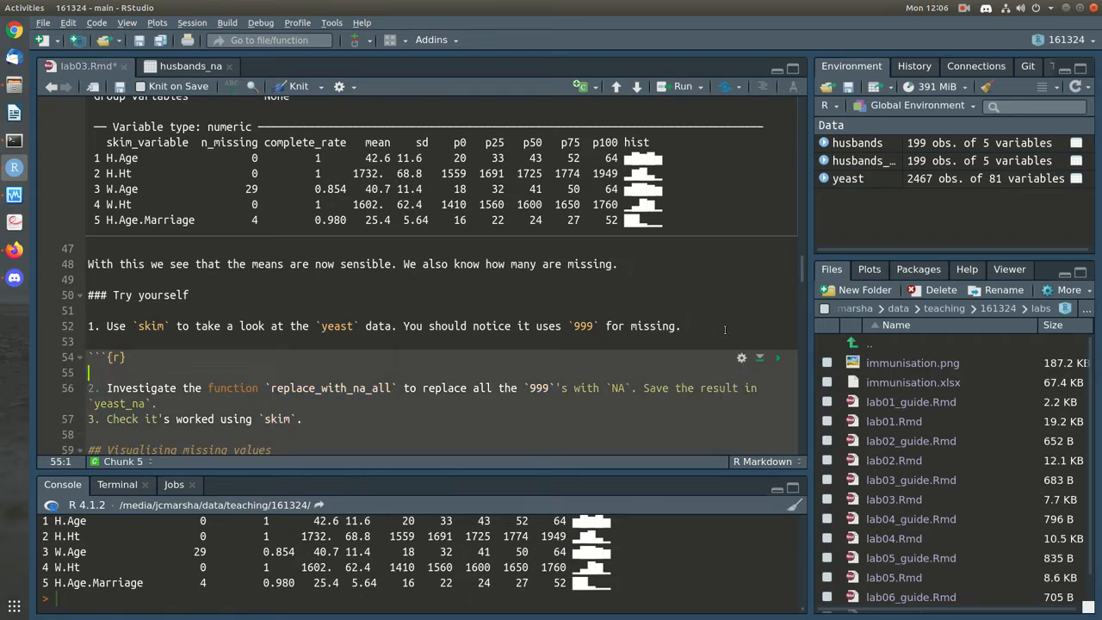
type("```")
key("Return")
key("Up")
key("Left")
key("Return")
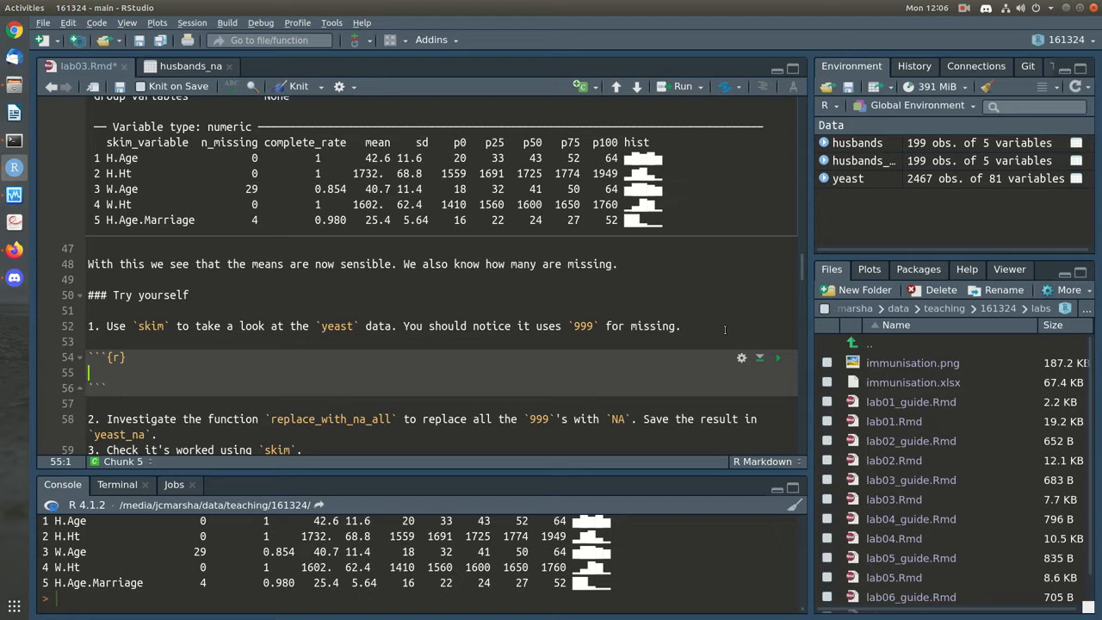
type("skim(yeast")
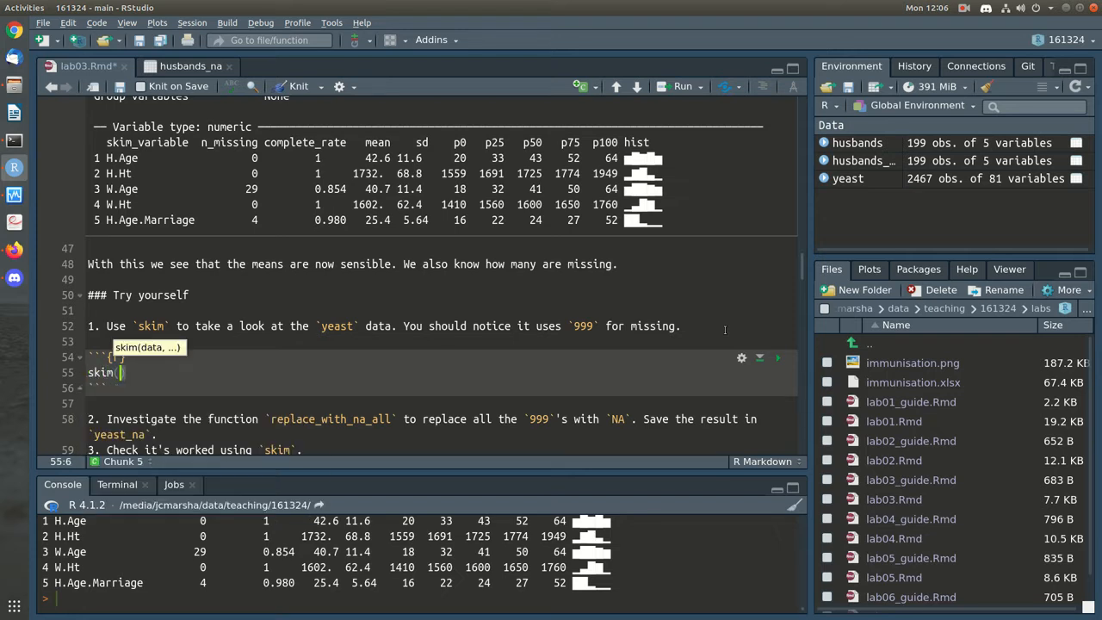
type(")")
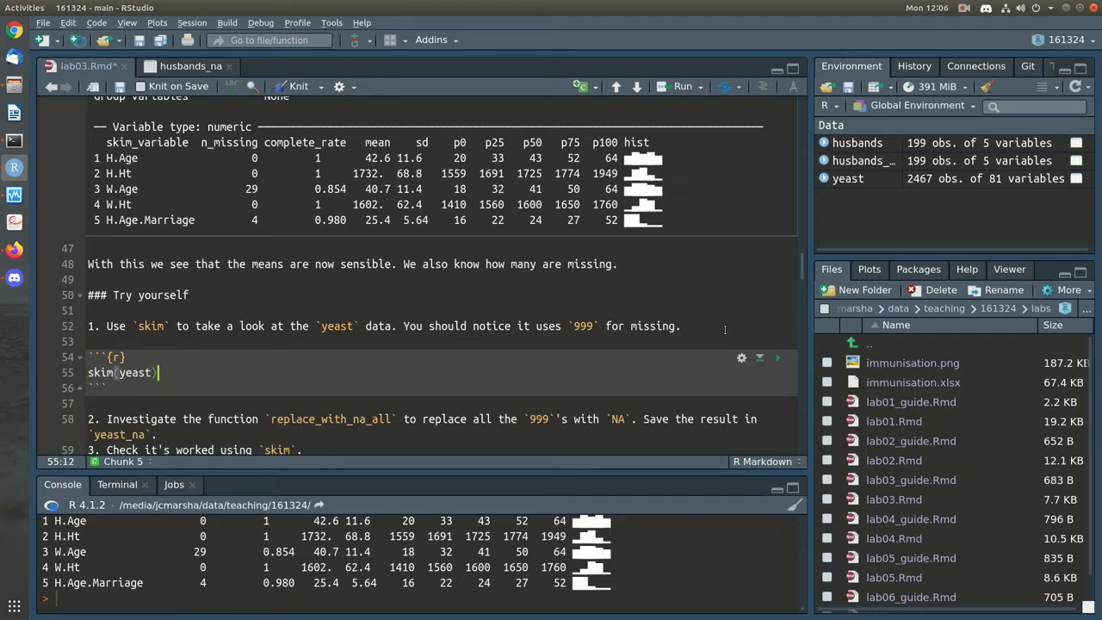
key("ctrl+Return")
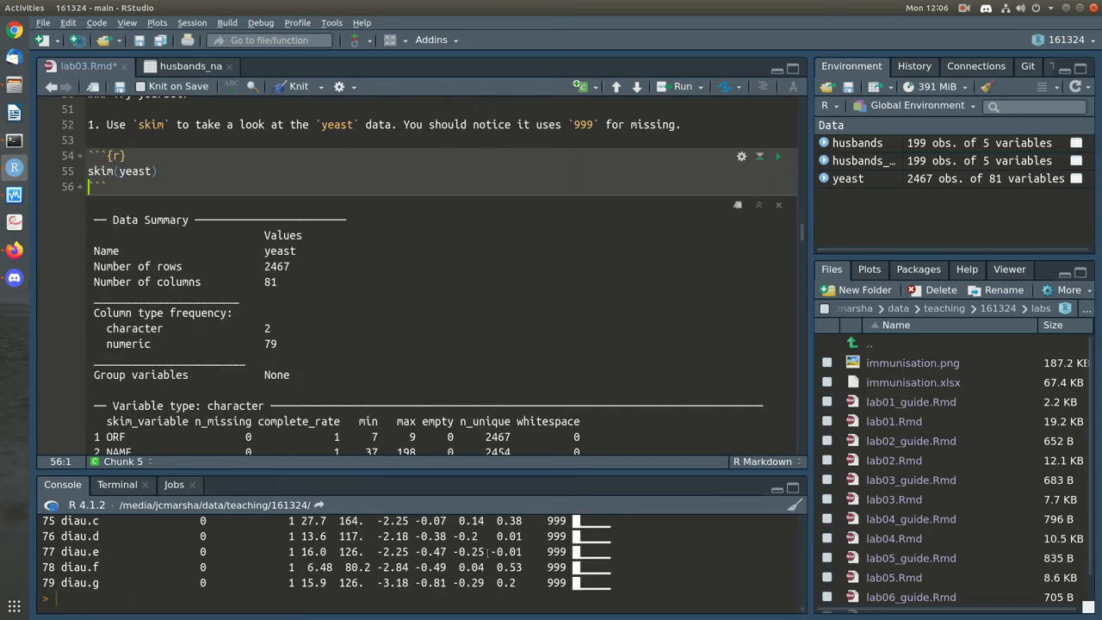
scroll(486, 349, "down", 5)
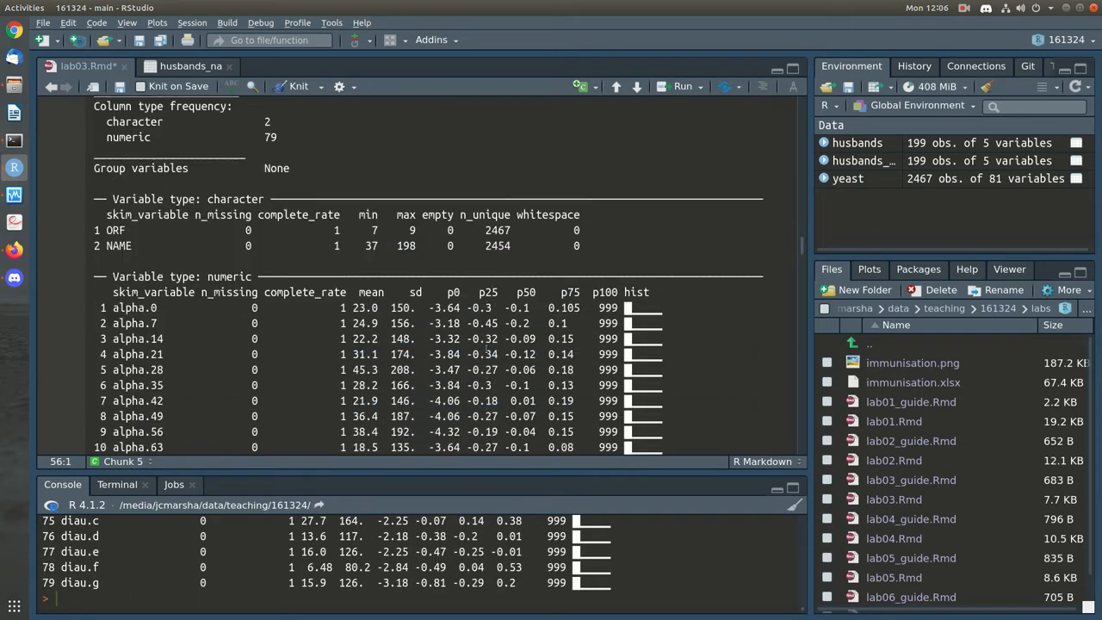
scroll(486, 351, "up", 4)
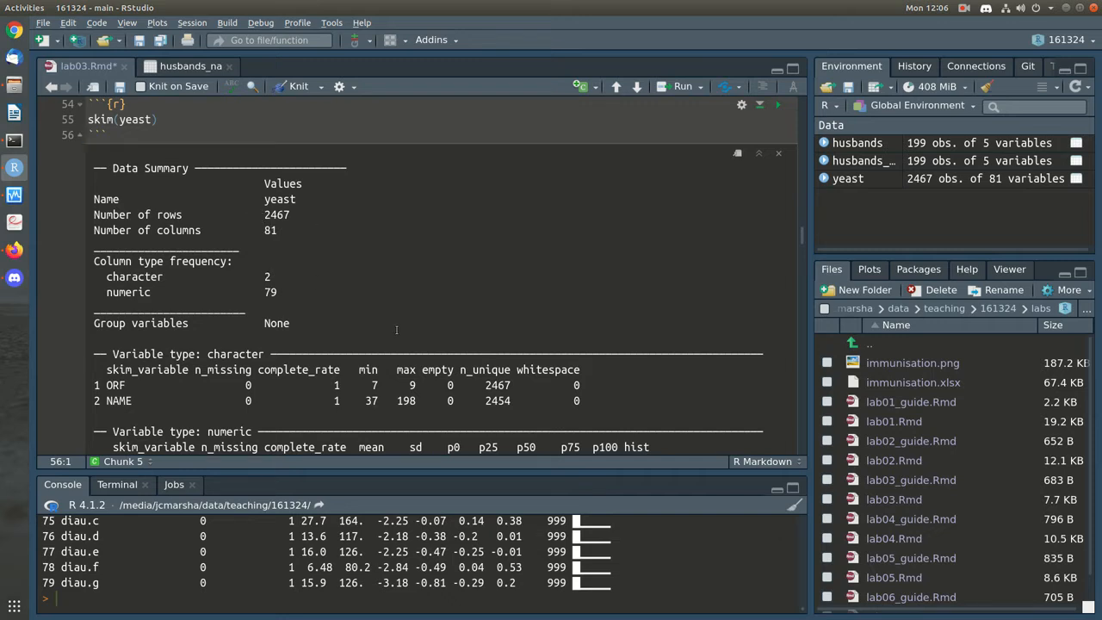
left_click_drag(277, 280, 108, 280)
left_click(108, 282)
double_click(116, 385)
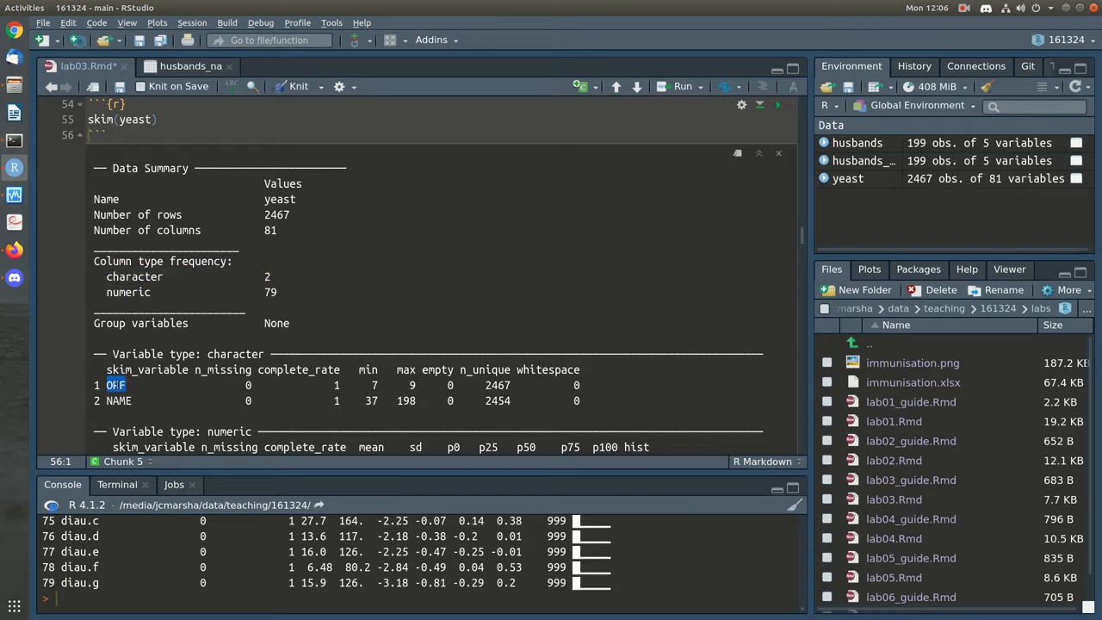
double_click(121, 400)
scroll(285, 566, "up", 1)
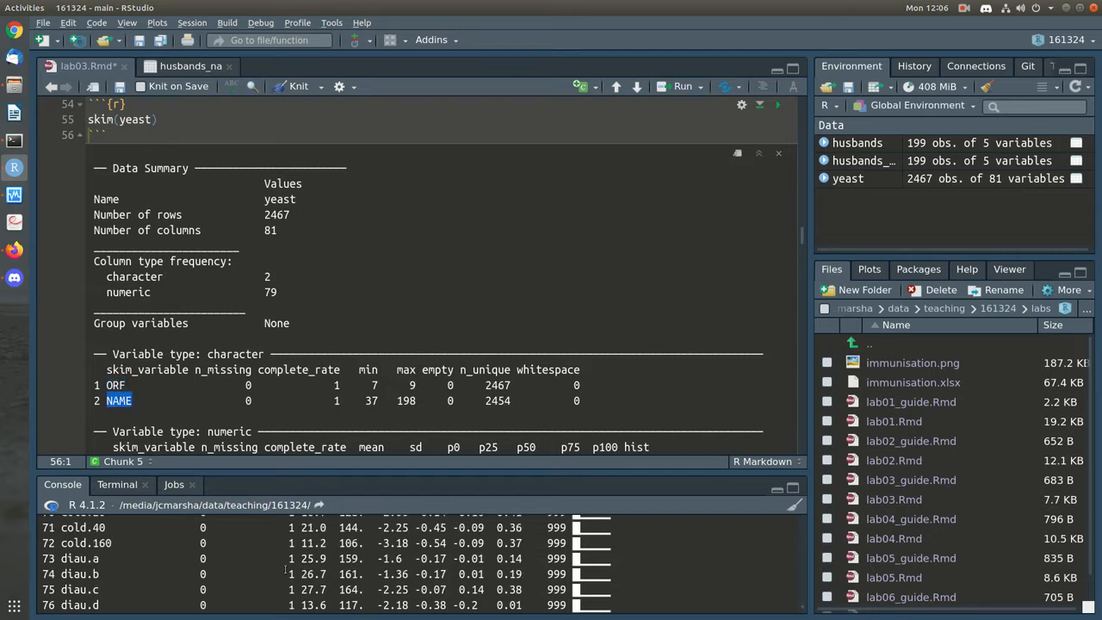
scroll(359, 393, "down", 4)
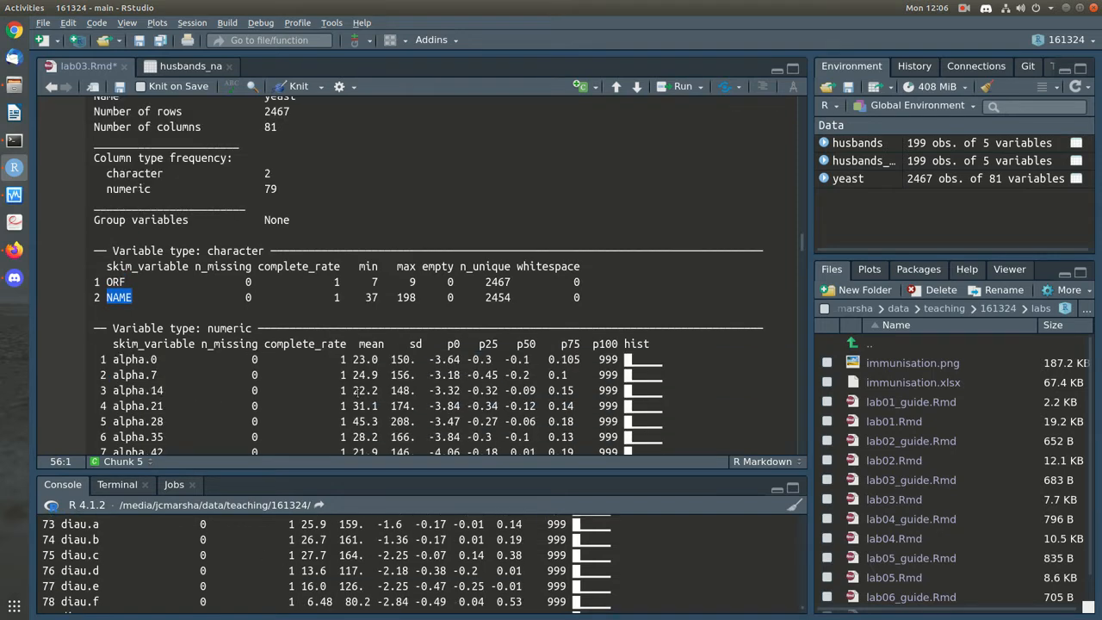
scroll(576, 277, "down", 8)
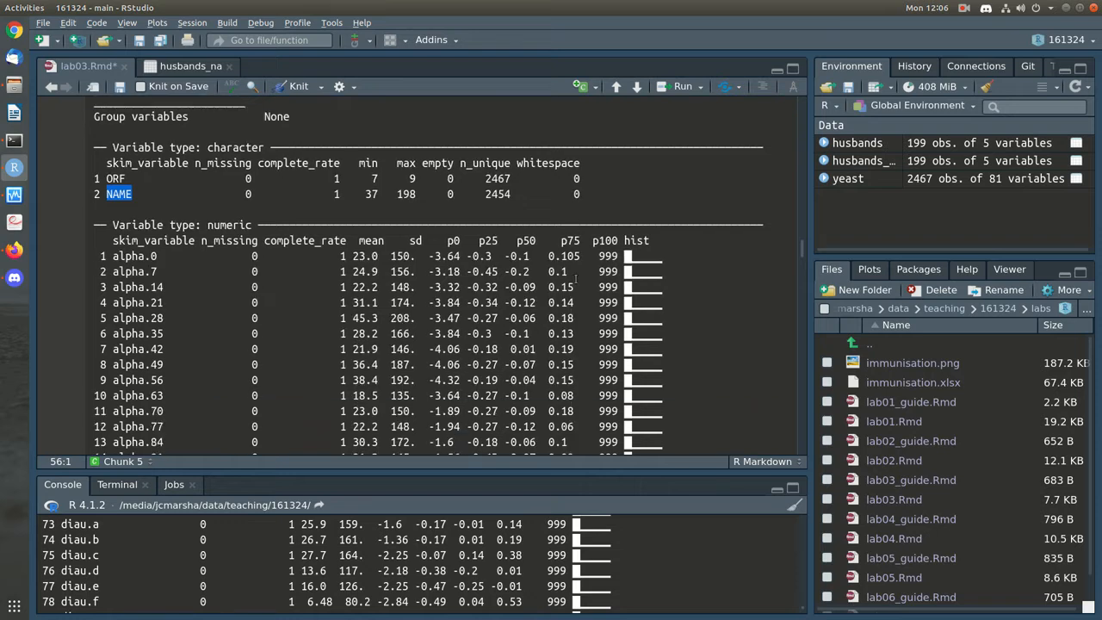
scroll(576, 277, "up", 7)
scroll(328, 426, "down", 20)
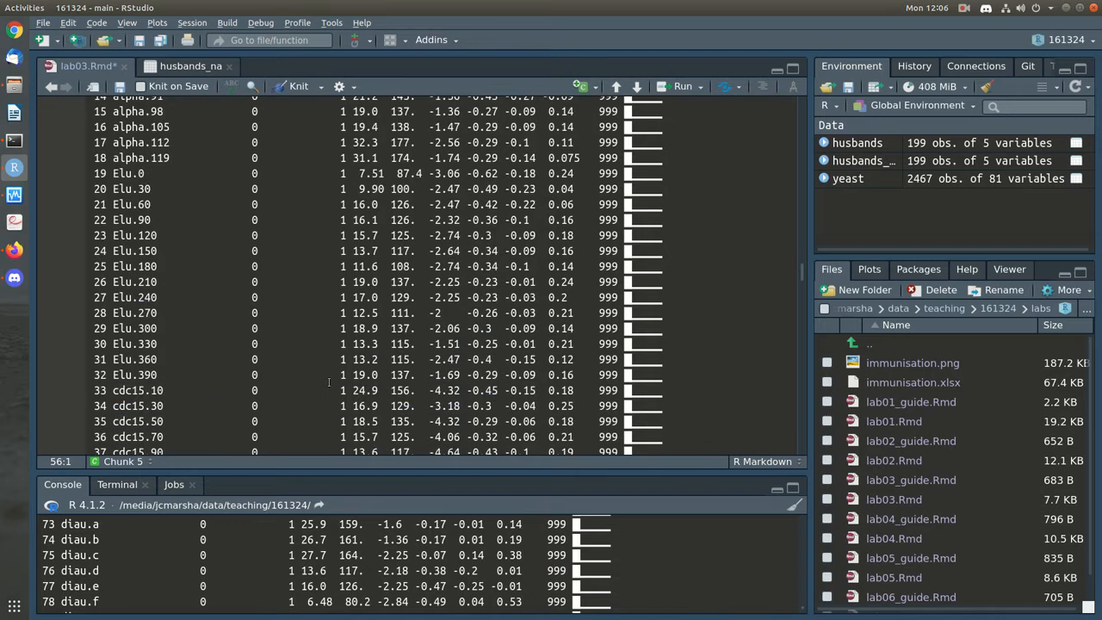
scroll(328, 382, "down", 2)
scroll(328, 382, "up", 20)
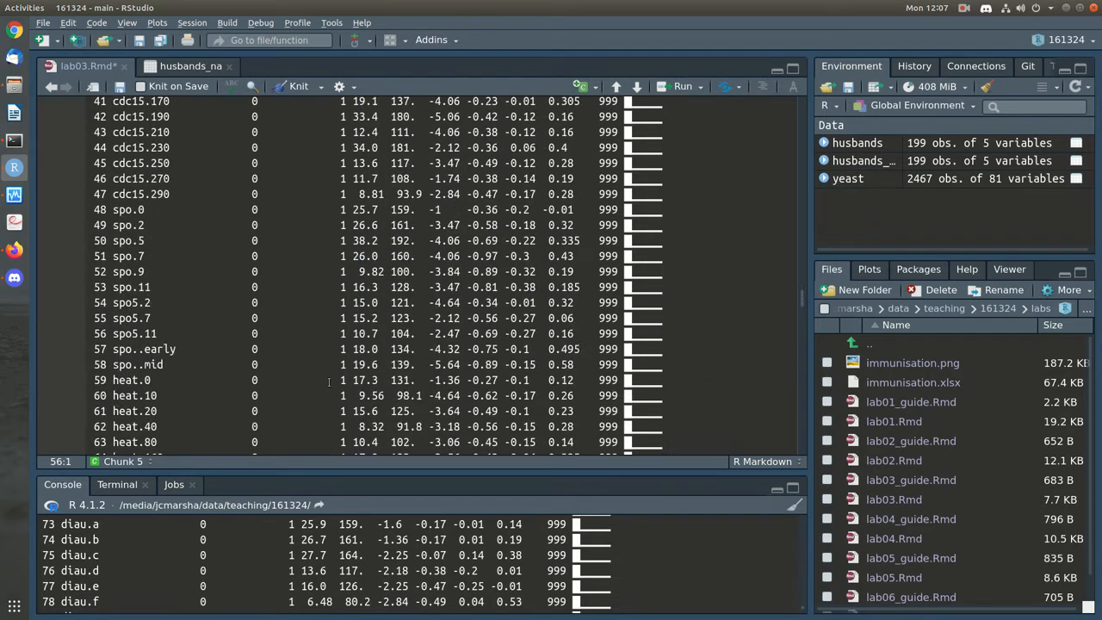
scroll(328, 381, "up", 5)
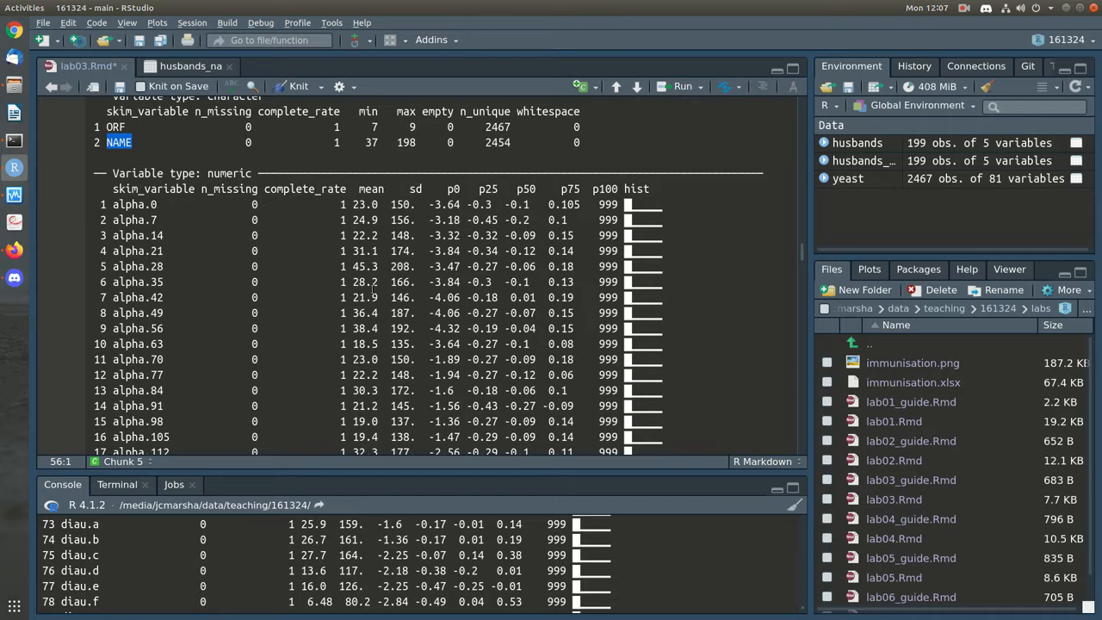
scroll(371, 365, "down", 3)
scroll(371, 365, "down", 2)
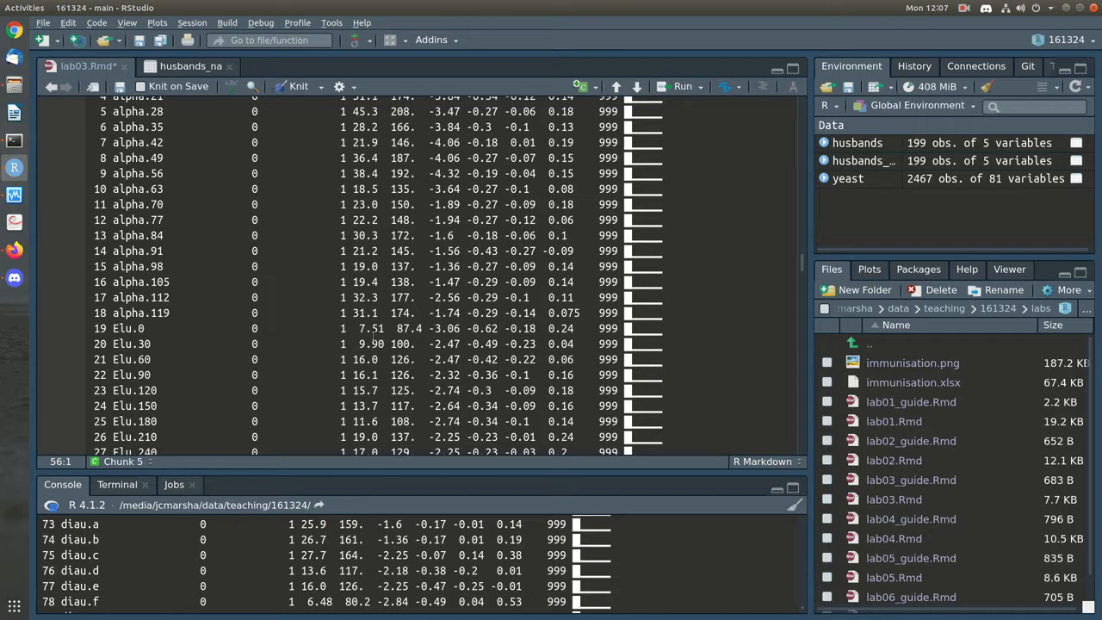
scroll(414, 361, "down", 8)
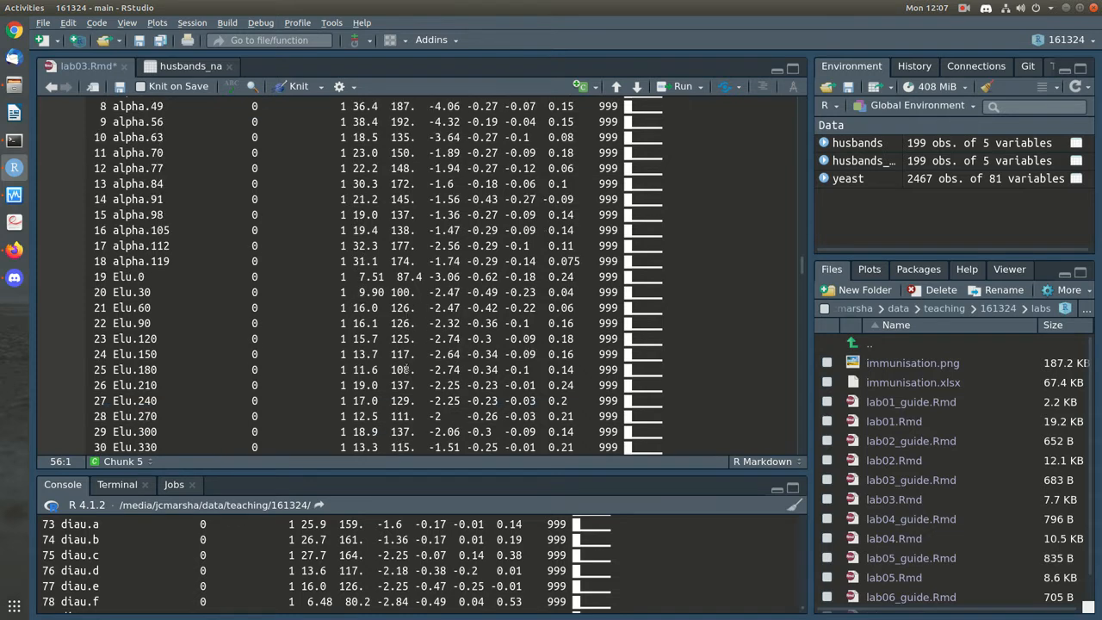
scroll(406, 366, "down", 1)
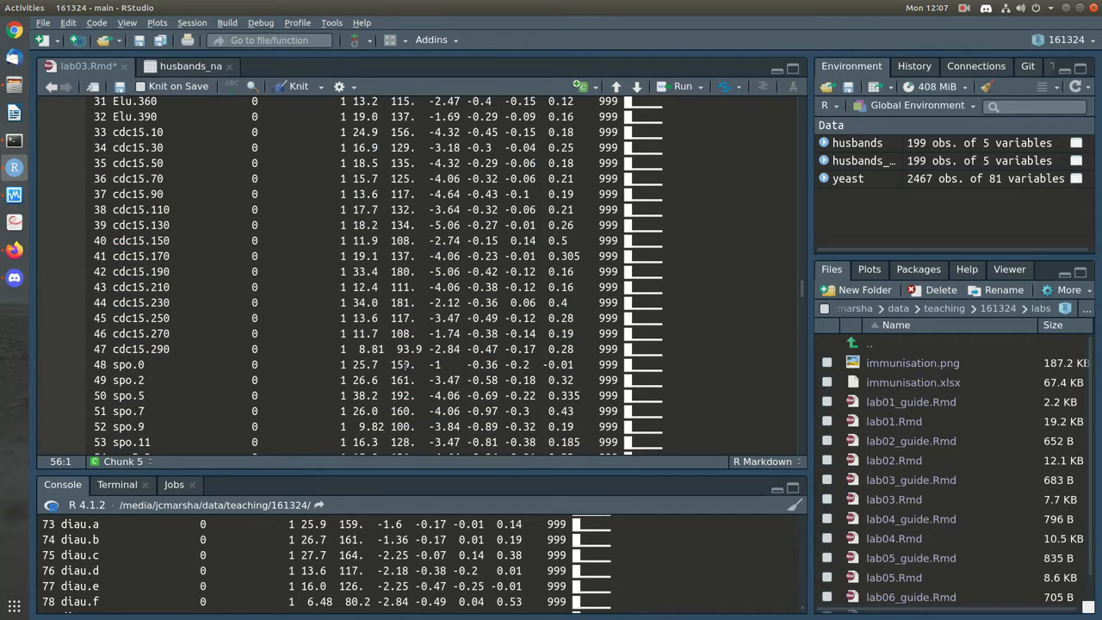
scroll(405, 365, "up", 15)
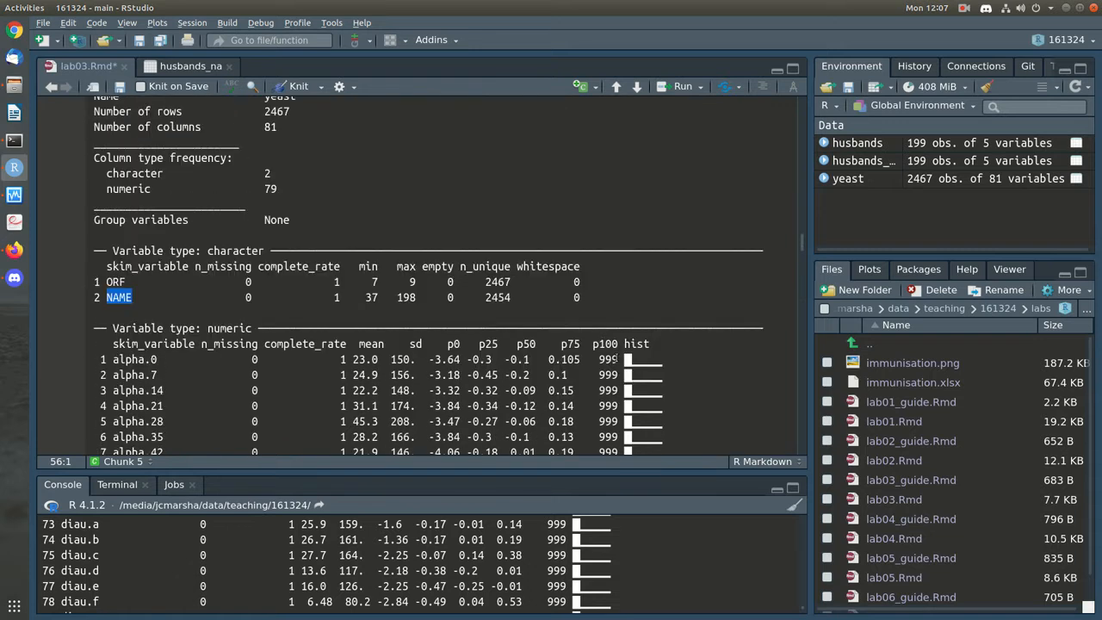
scroll(603, 351, "down", 15)
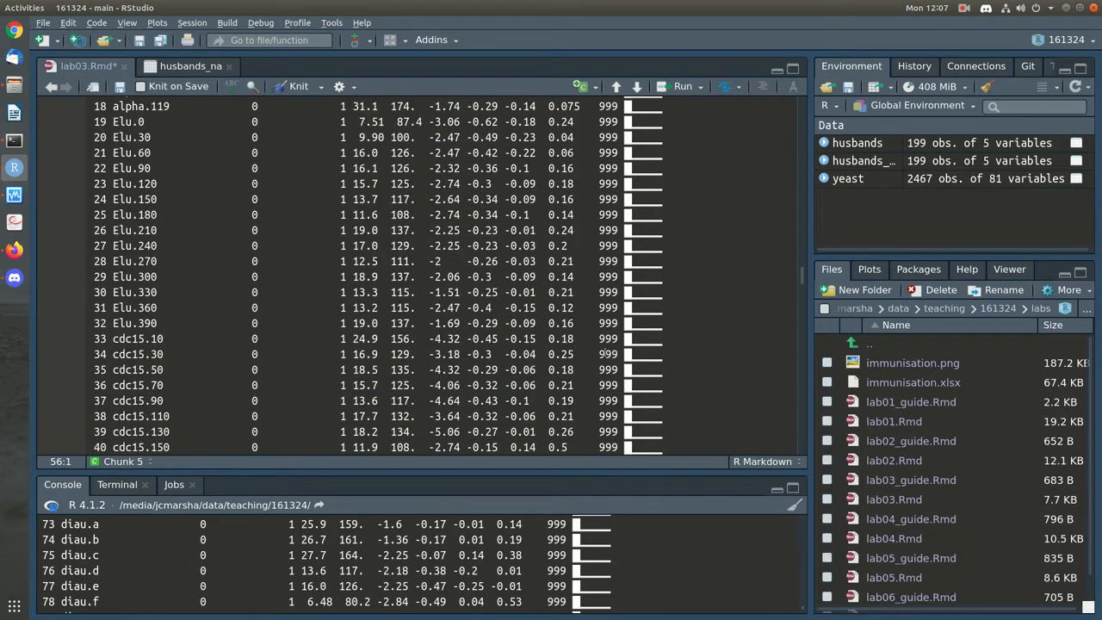
scroll(606, 351, "down", 10)
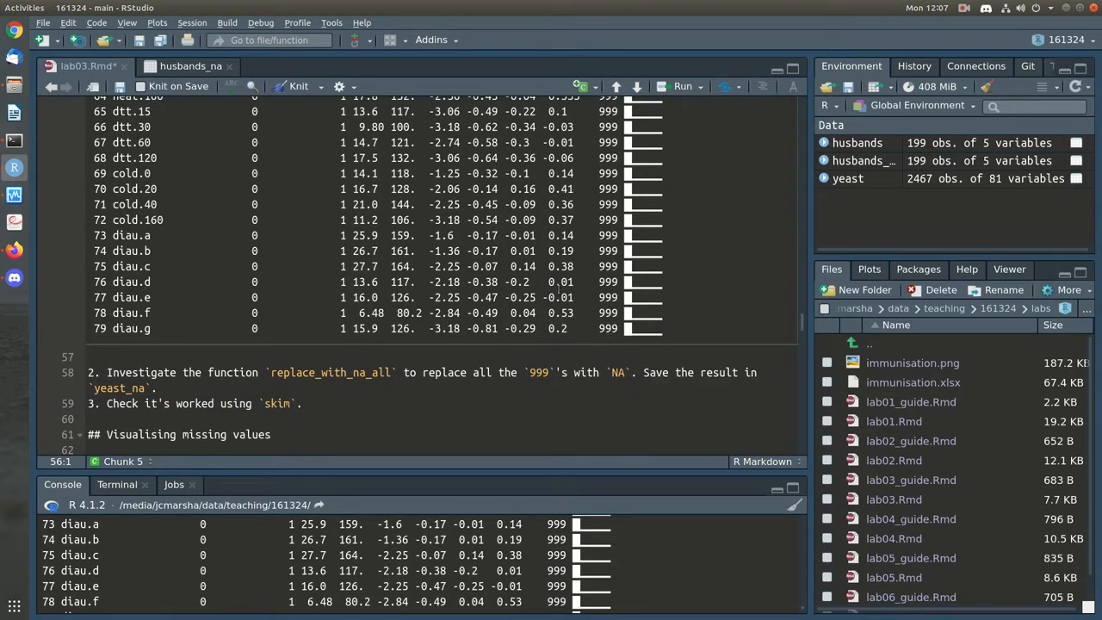
scroll(492, 260, "up", 8)
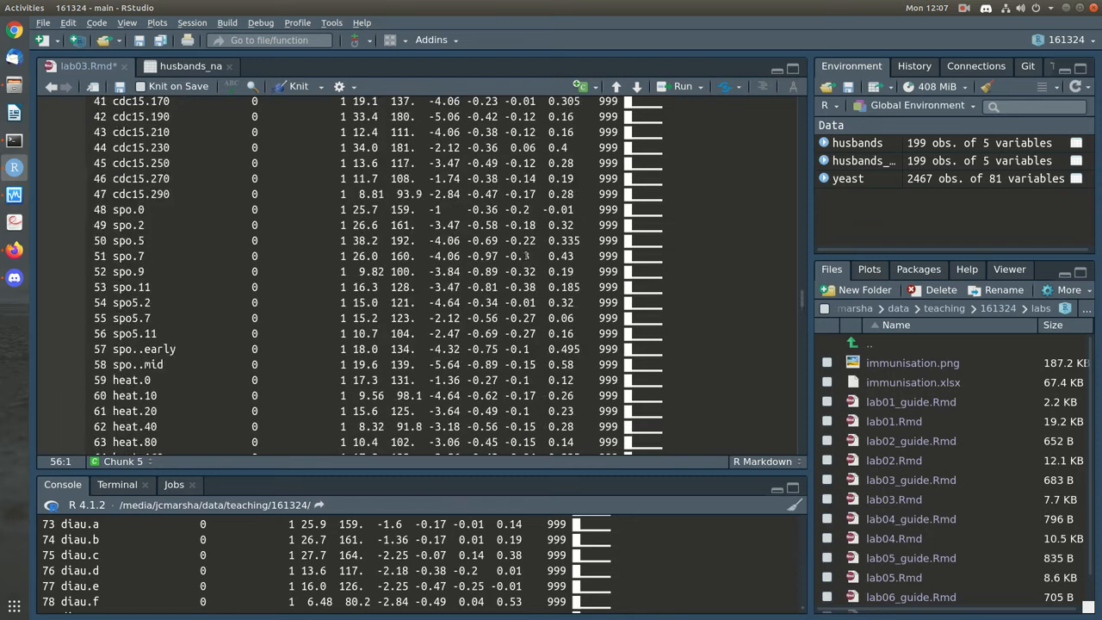
scroll(525, 255, "up", 13)
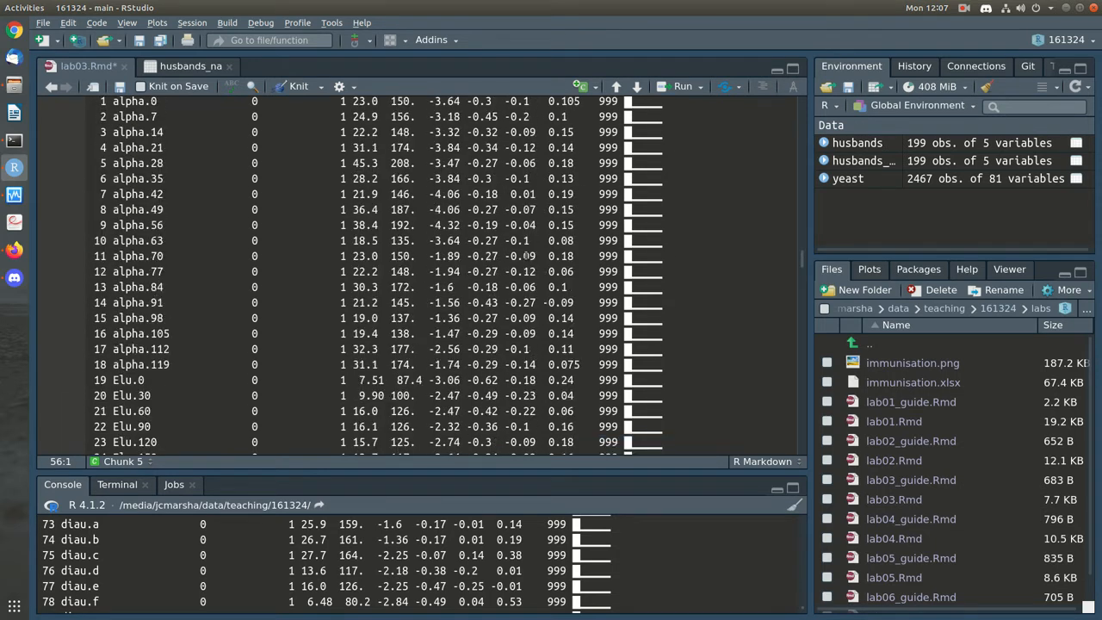
scroll(525, 256, "up", 6)
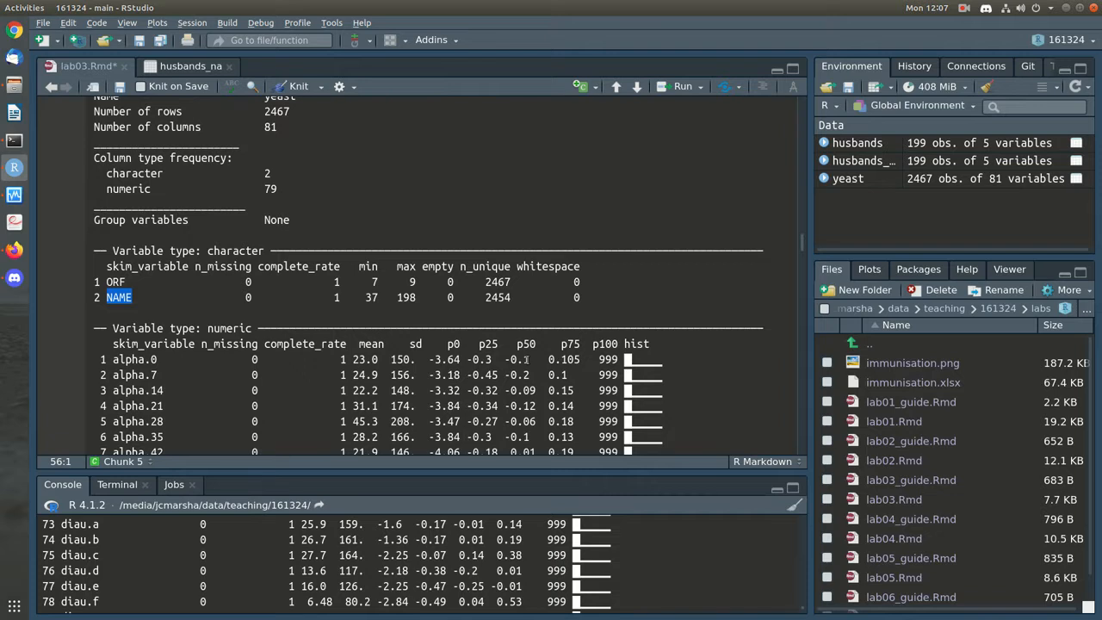
scroll(527, 359, "down", 4)
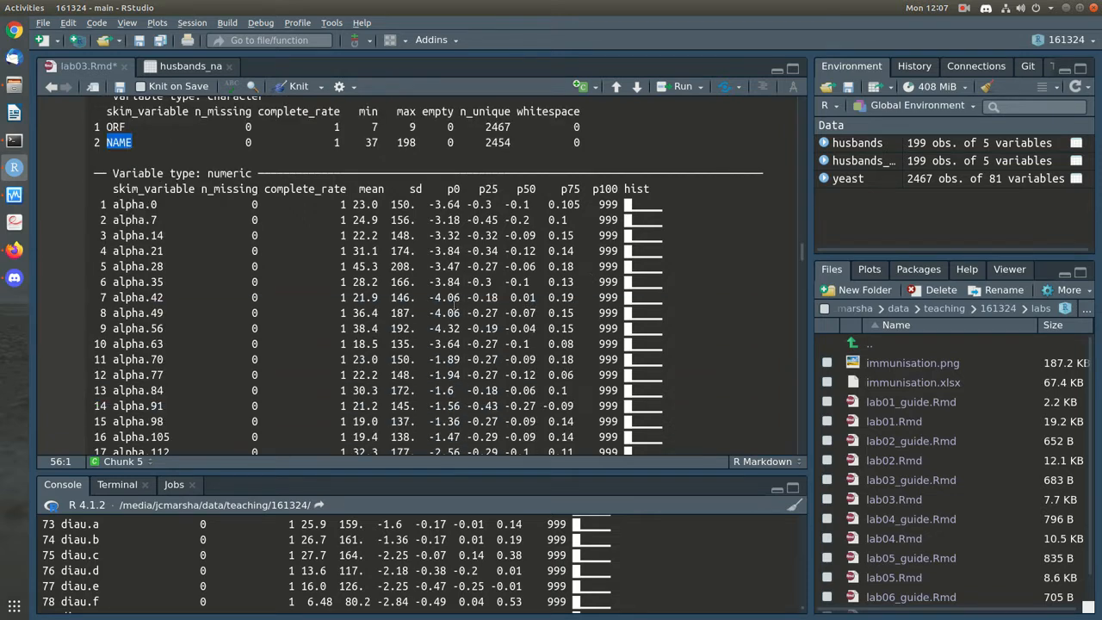
scroll(370, 376, "down", 20)
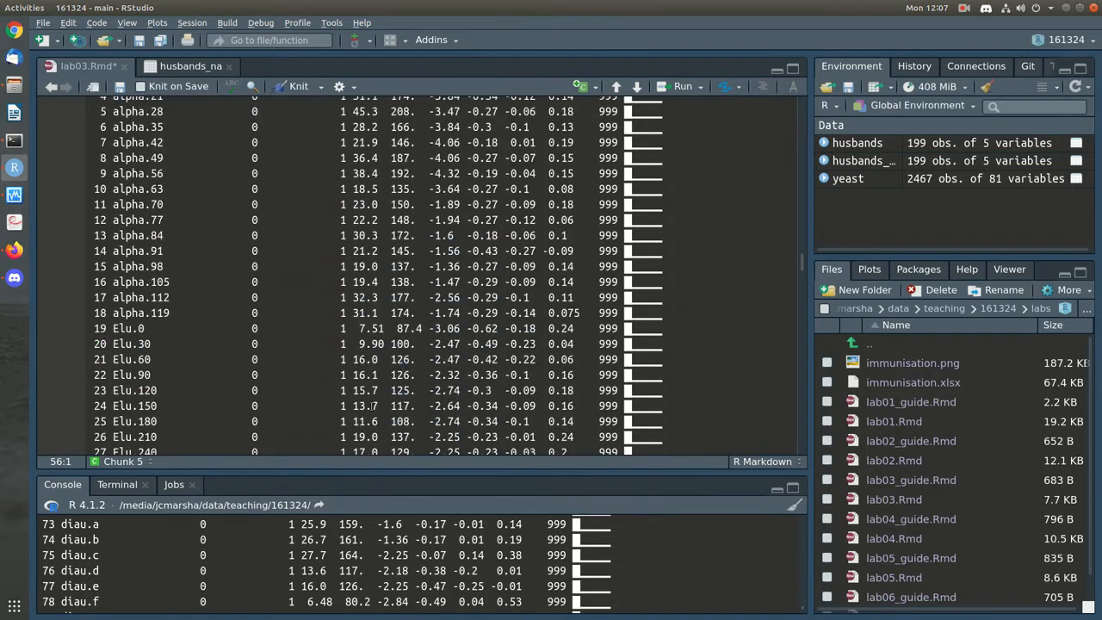
scroll(371, 402, "down", 3)
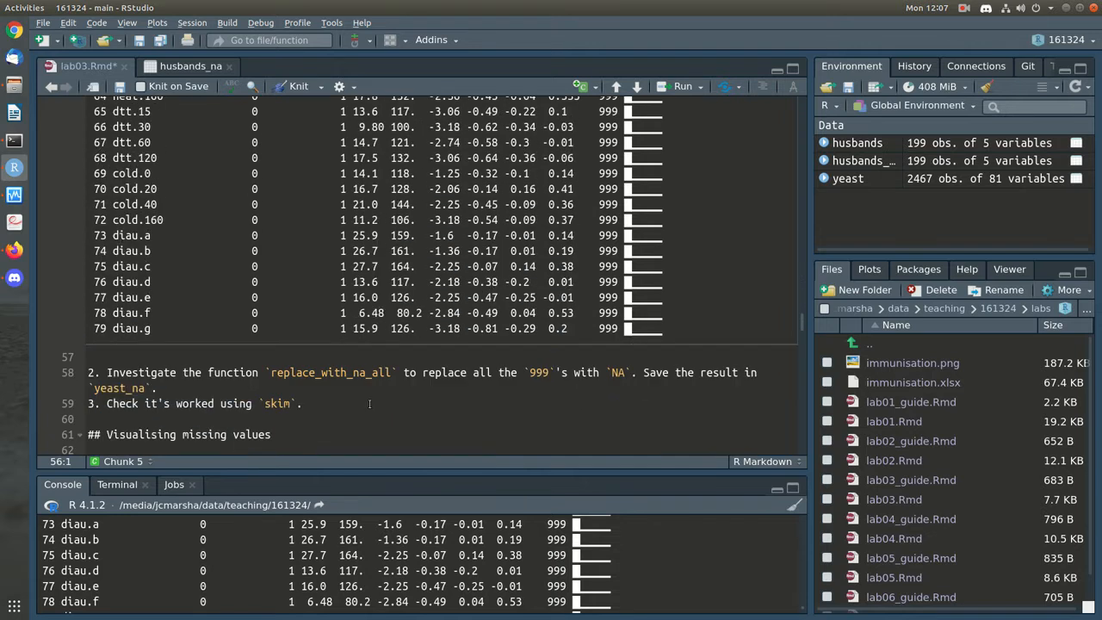
scroll(371, 402, "up", 18)
scroll(371, 402, "down", 9)
scroll(371, 401, "down", 9)
Add an empty ```{r} chunk below task 2 and save lab03.Rmd
left_click(290, 393)
key("Return")
key("Return")
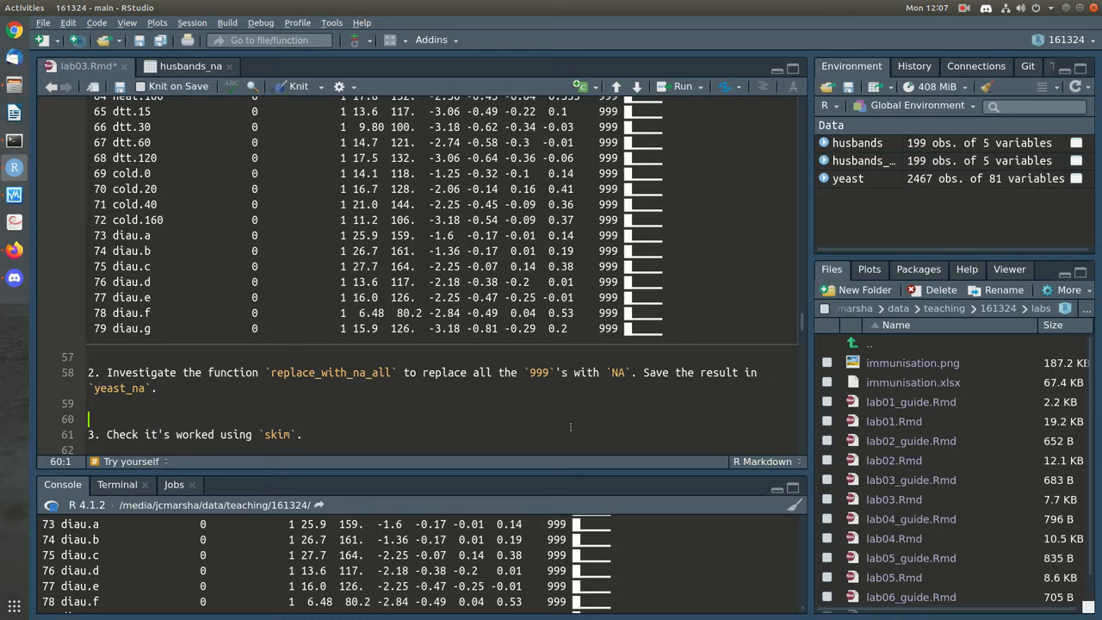
type("```{r}")
key("Return")
type("```")
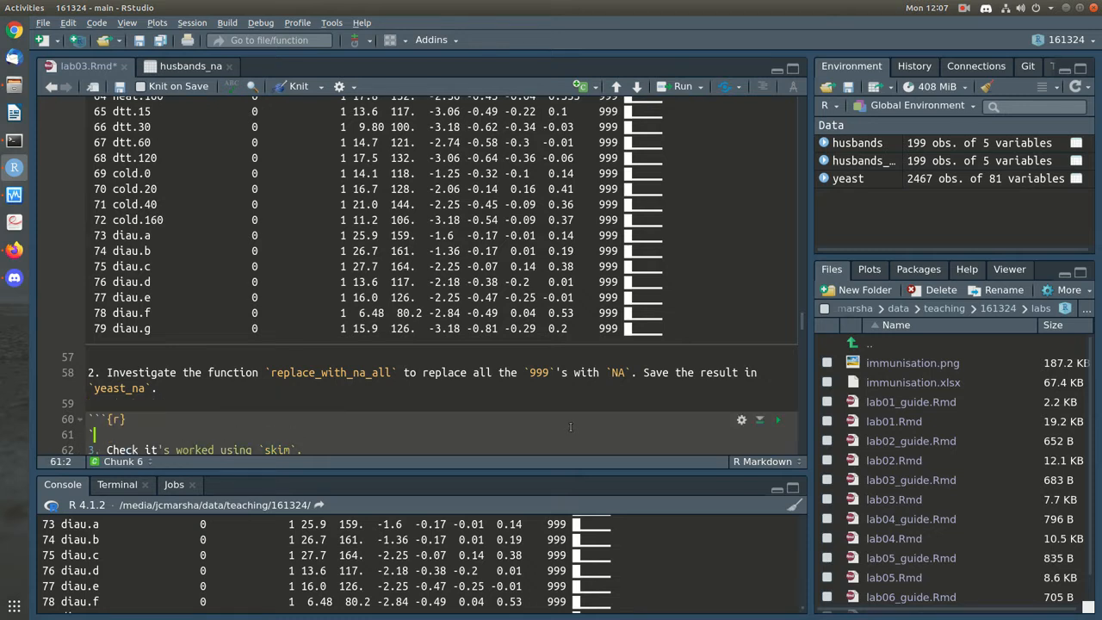
key("Return")
key("ctrl+s")
Copy the husbands_na replace_with_na code (lines 42-44) and return to the empty chunk
scroll(572, 429, "up", 4)
scroll(573, 428, "up", 10)
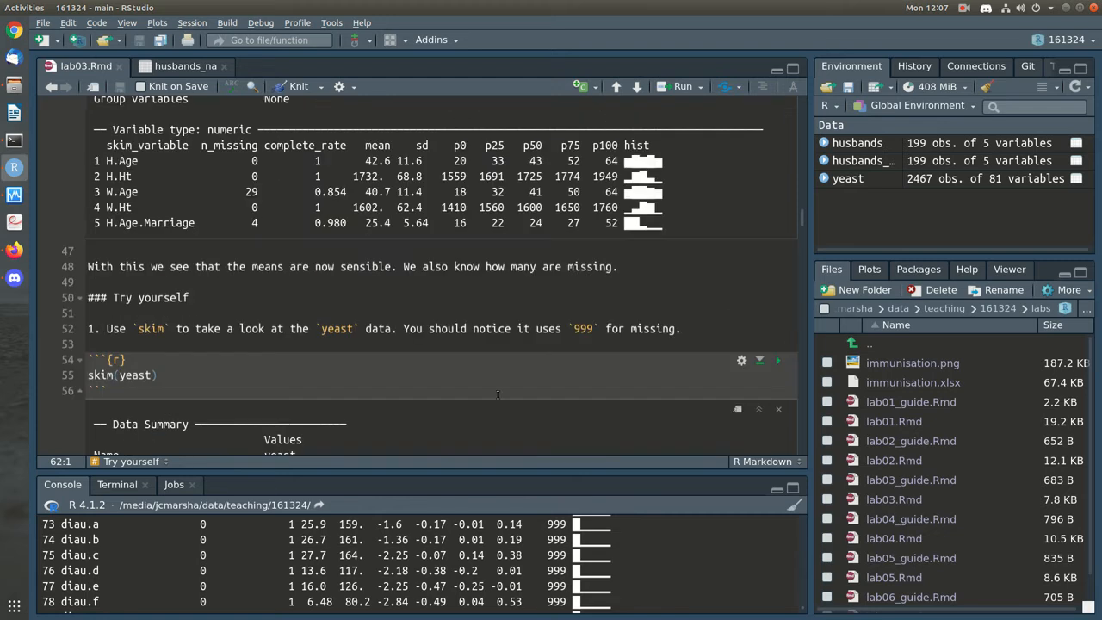
scroll(680, 342, "down", 15)
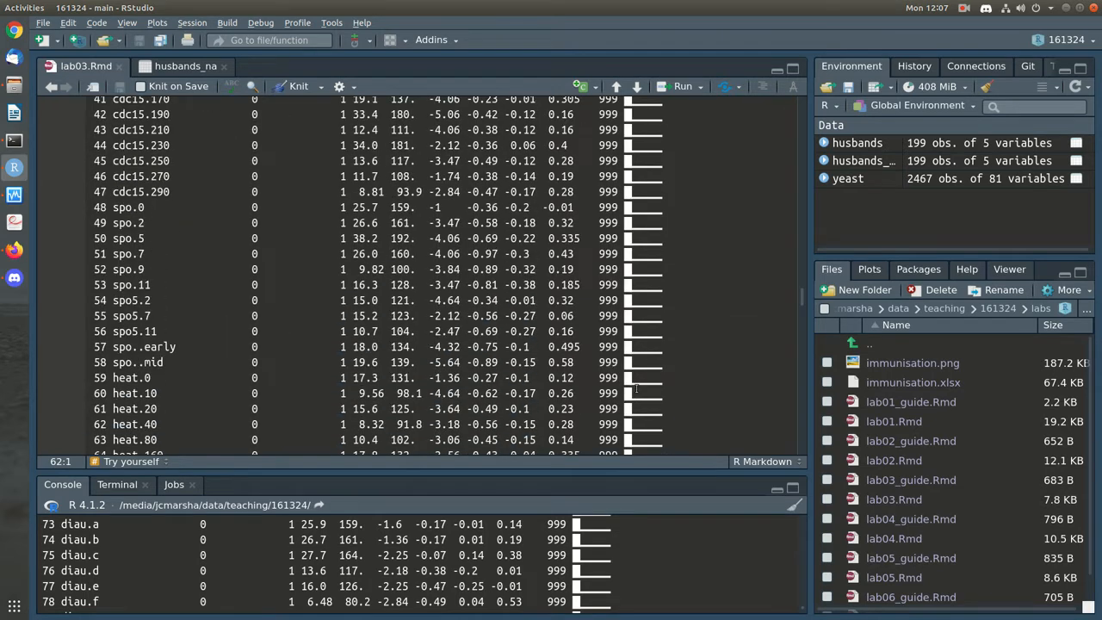
scroll(262, 260, "up", 15)
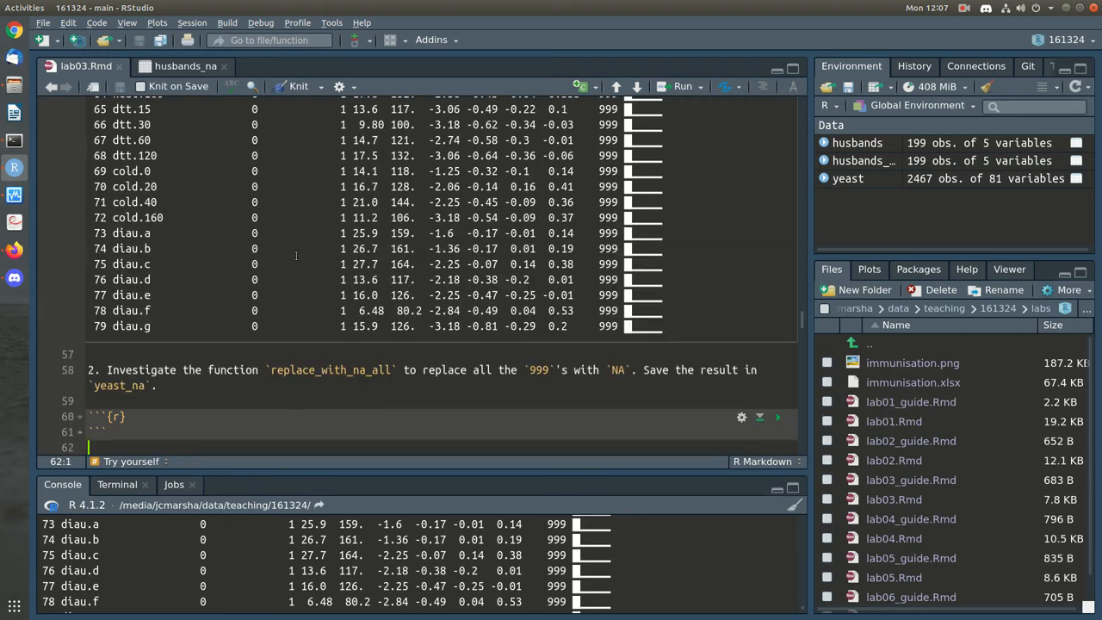
scroll(297, 248, "up", 10)
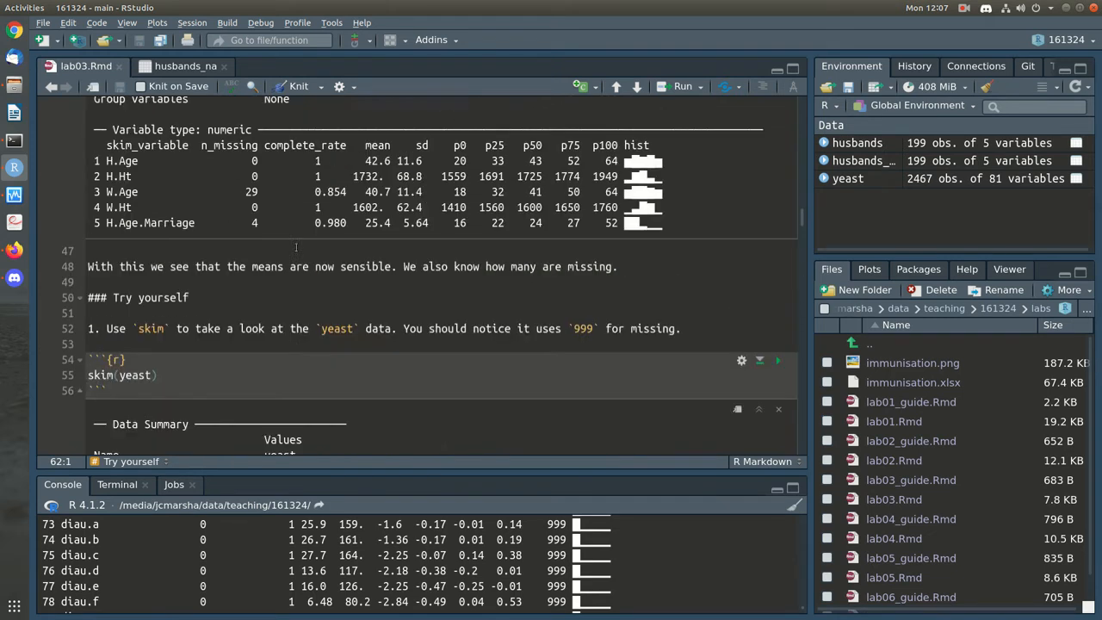
scroll(206, 247, "up", 3)
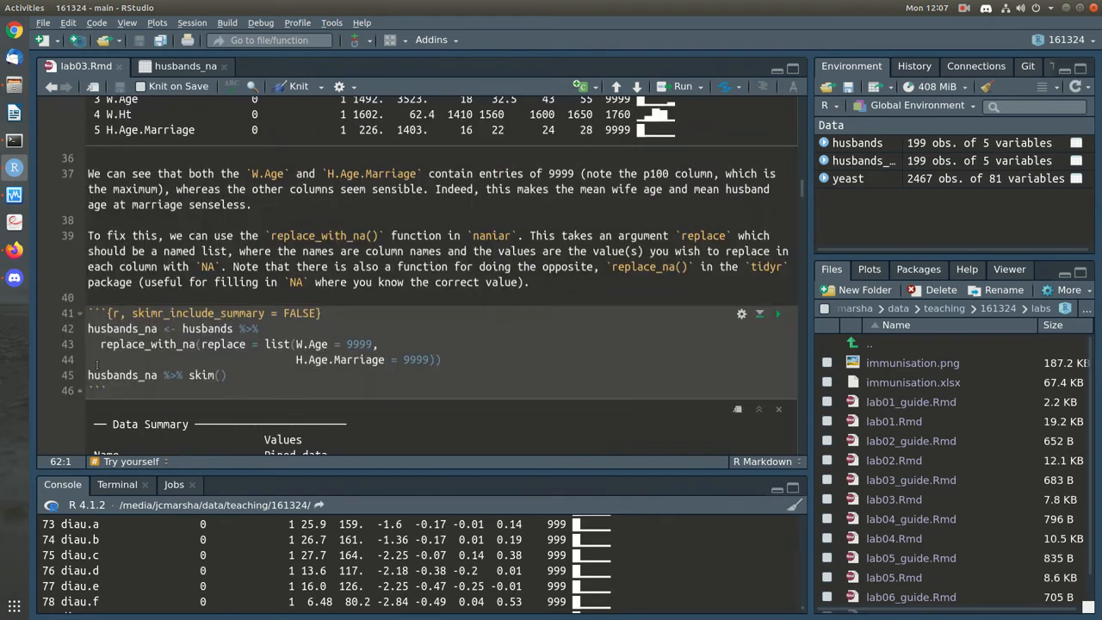
left_click_drag(444, 360, 63, 328)
key("ctrl+c")
scroll(273, 384, "down", 15)
scroll(273, 384, "down", 15)
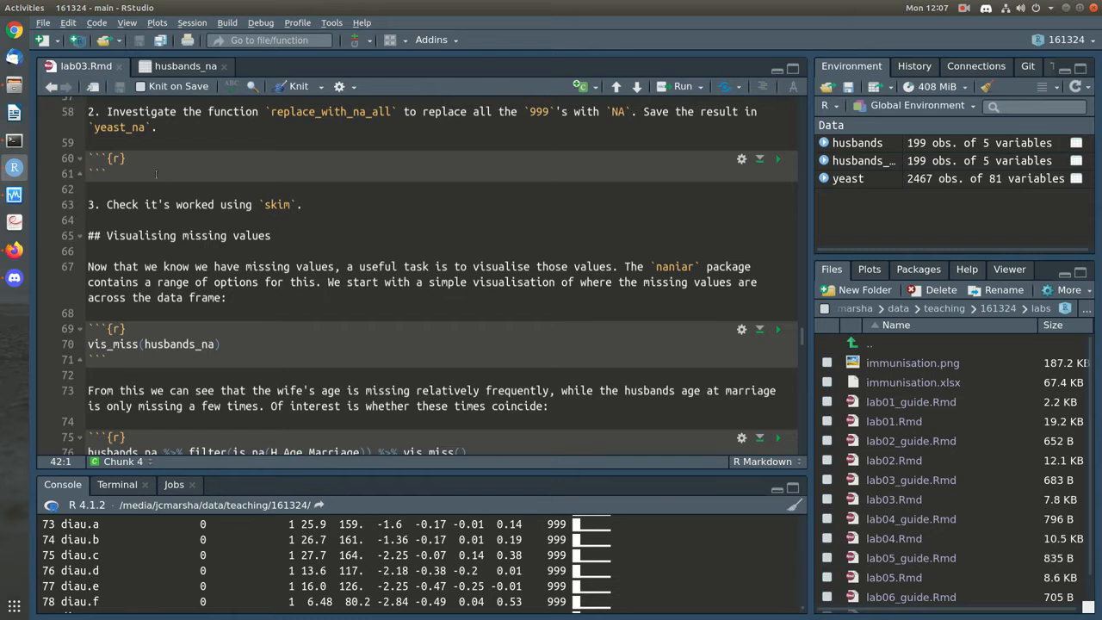
left_click(148, 165)
Paste the husbands_na code and change its replace list to alpha.0 and alpha.7 = 999
key("Return")
key("ctrl+v")
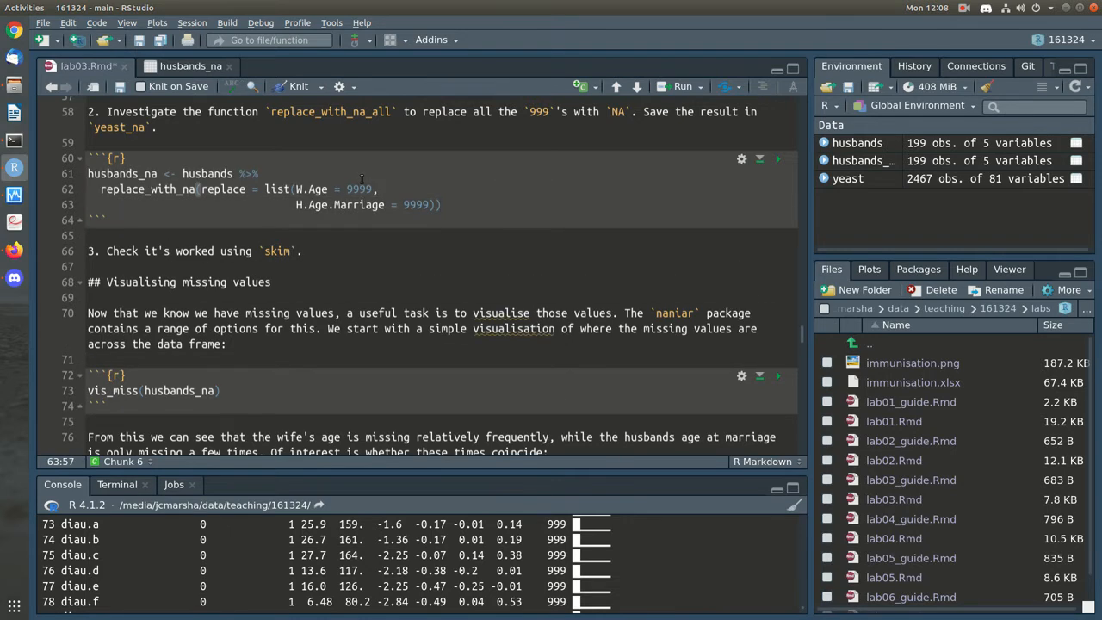
key("Right")
scroll(362, 179, "up", 10)
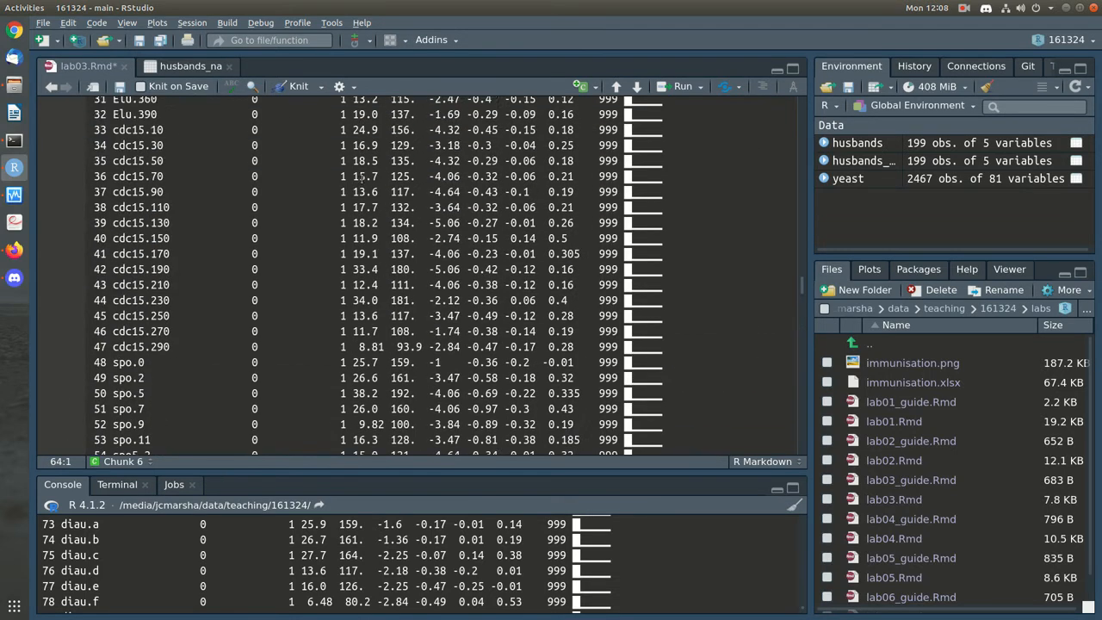
scroll(362, 177, "up", 15)
double_click(128, 408)
key("ctrl+c")
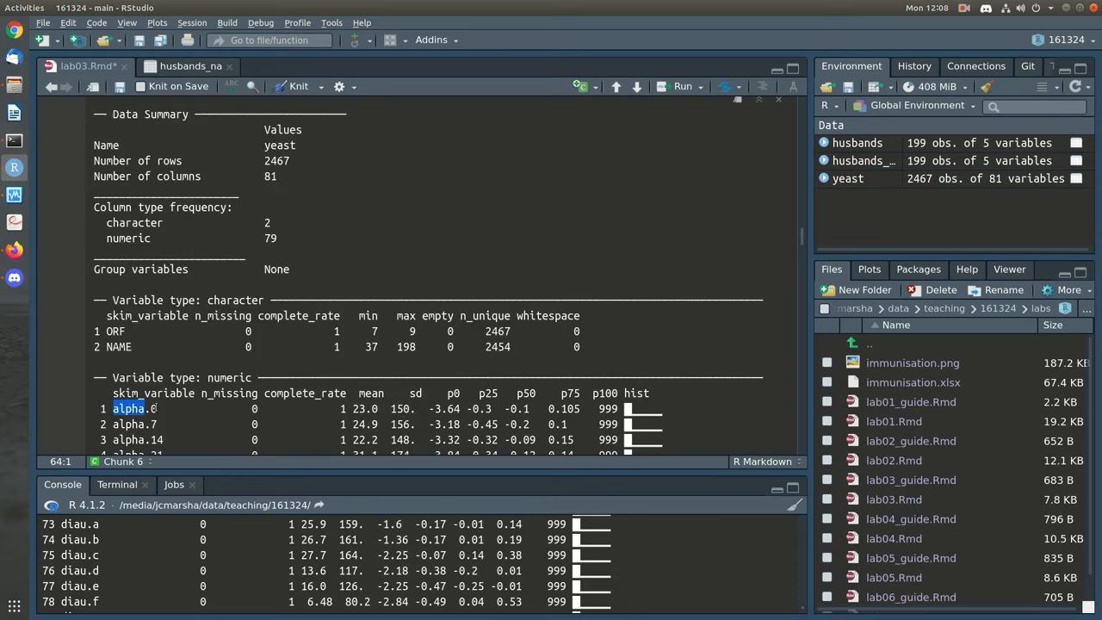
scroll(297, 335, "down", 20)
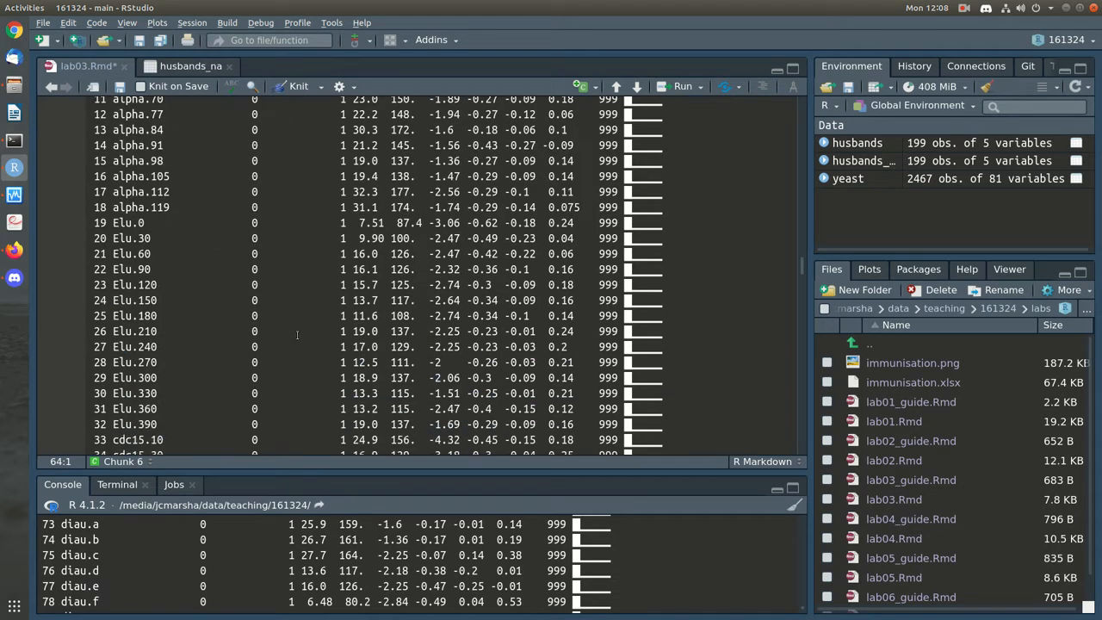
scroll(297, 335, "up", 5)
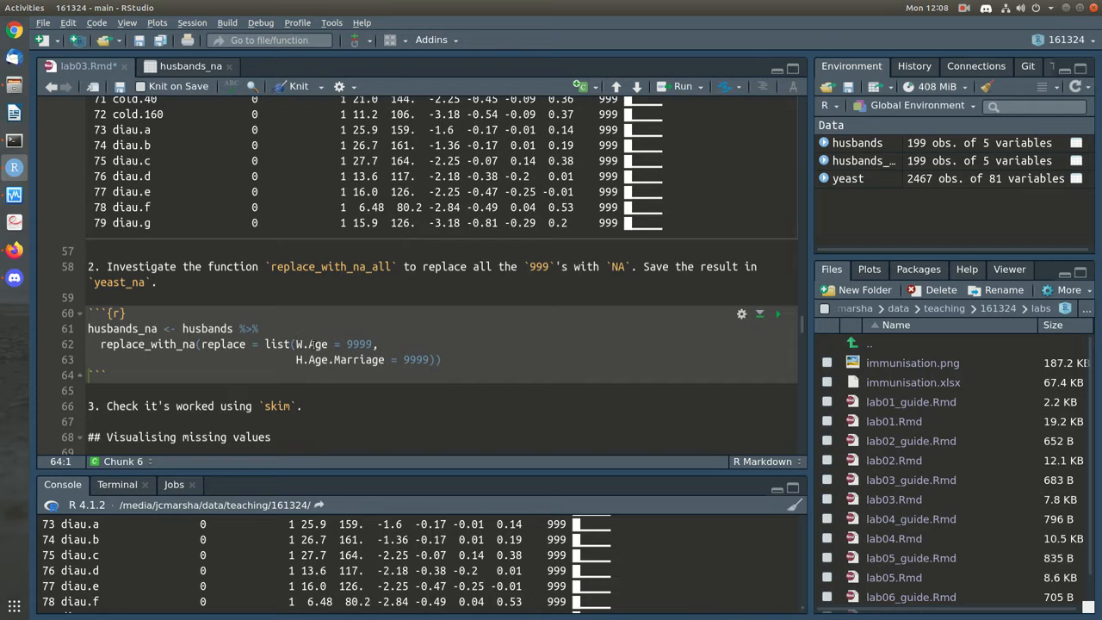
double_click(311, 345)
key("ctrl+v")
key("Down")
key("End")
key("Left")
key("Left")
key("Left")
key("BackSpace")
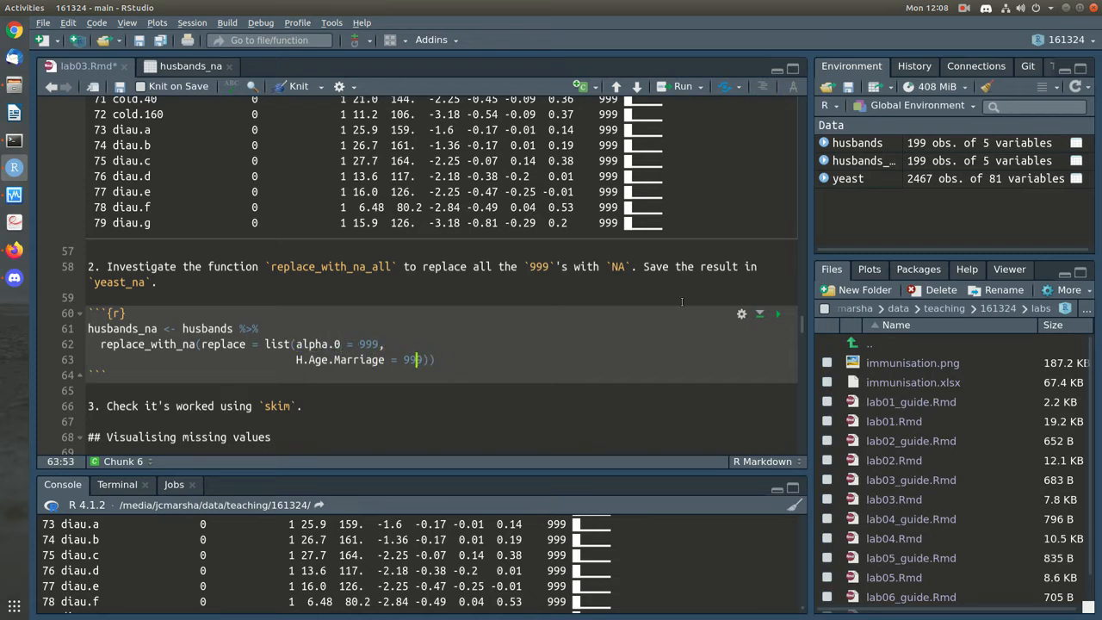
double_click(379, 360)
key("ctrl+v")
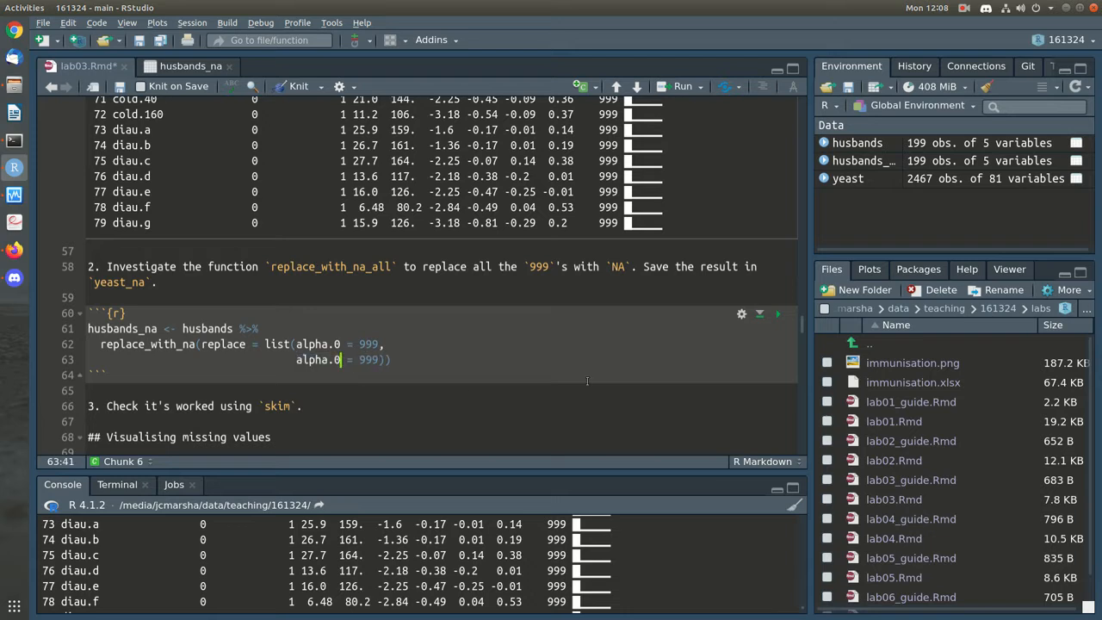
key("BackSpace")
type("7")
Switch the input data to yeast and rename the result to yeast_na
double_click(197, 329)
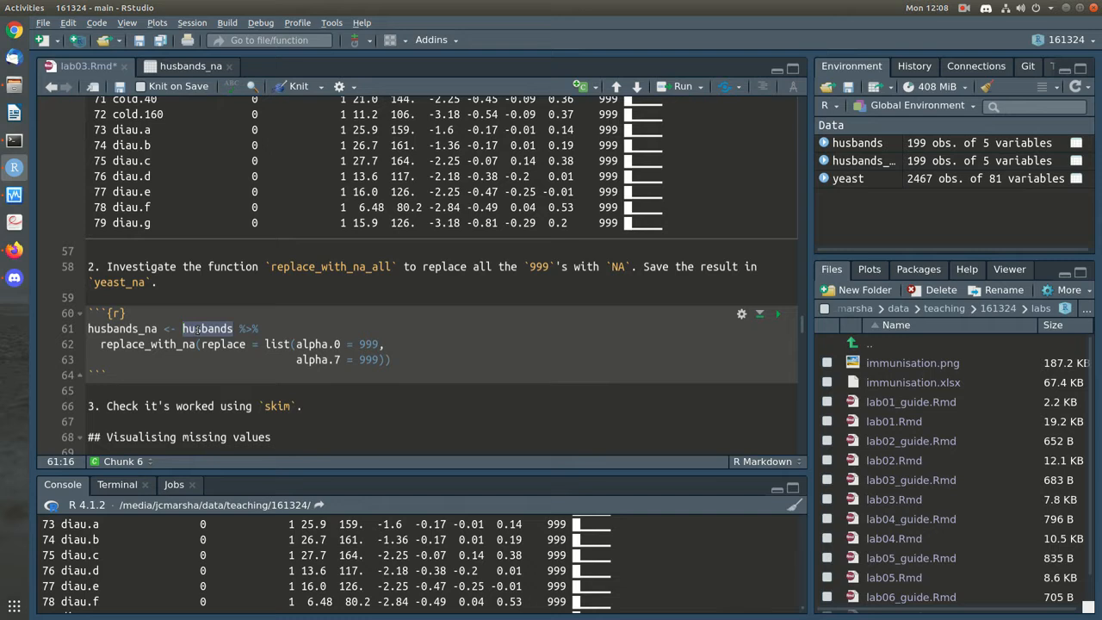
type("yeast")
left_click(139, 329)
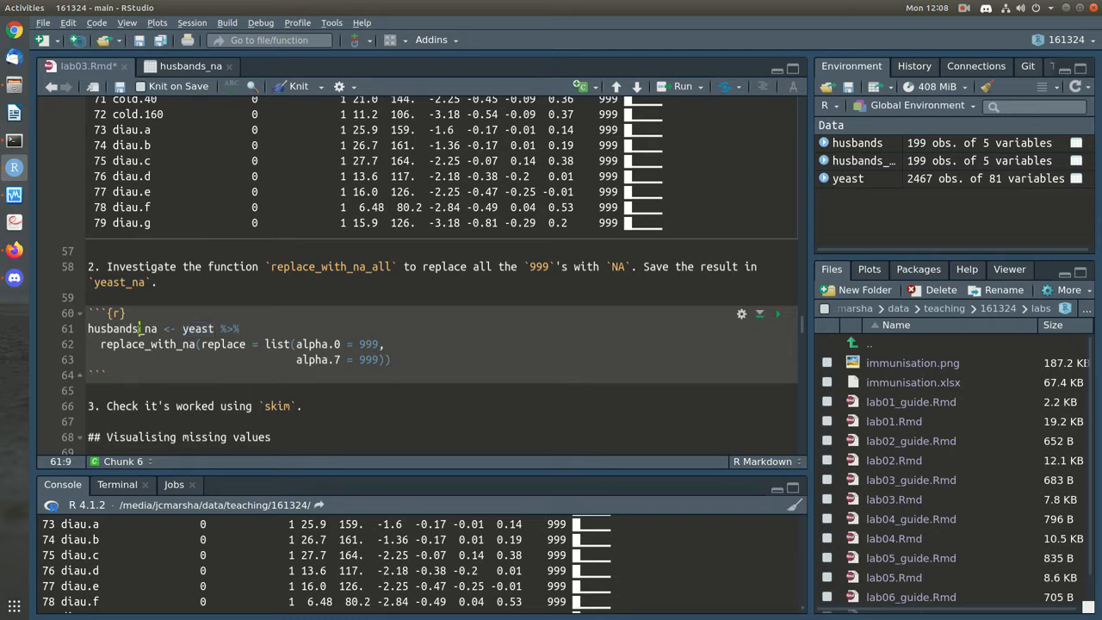
key("shift+Home")
type("yeast")
Add a skim(yeast_na) line, save lab03.Rmd, and run the chunk
left_click(413, 357)
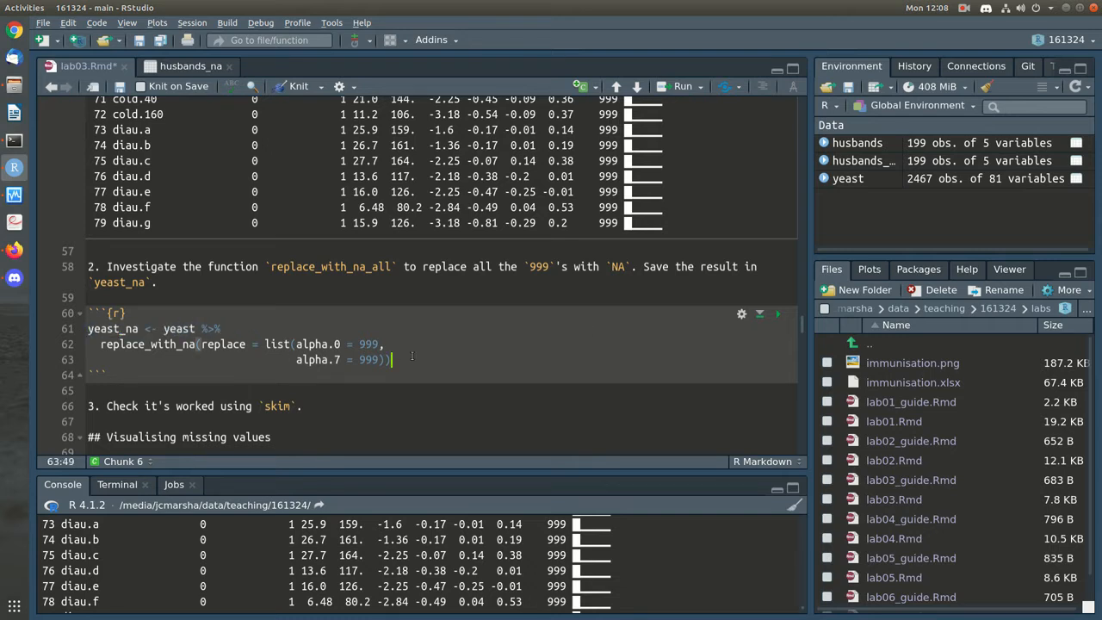
key("Return")
type("ske")
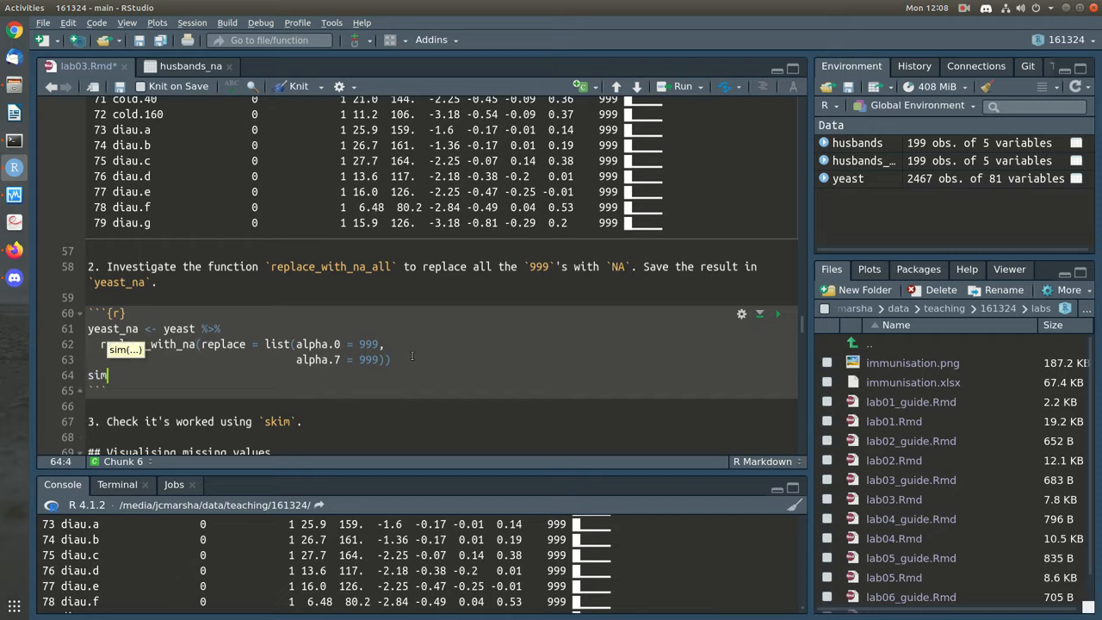
key("BackSpace")
type("im")
type("(yt")
type("ast_na")
key("ctrl+s")
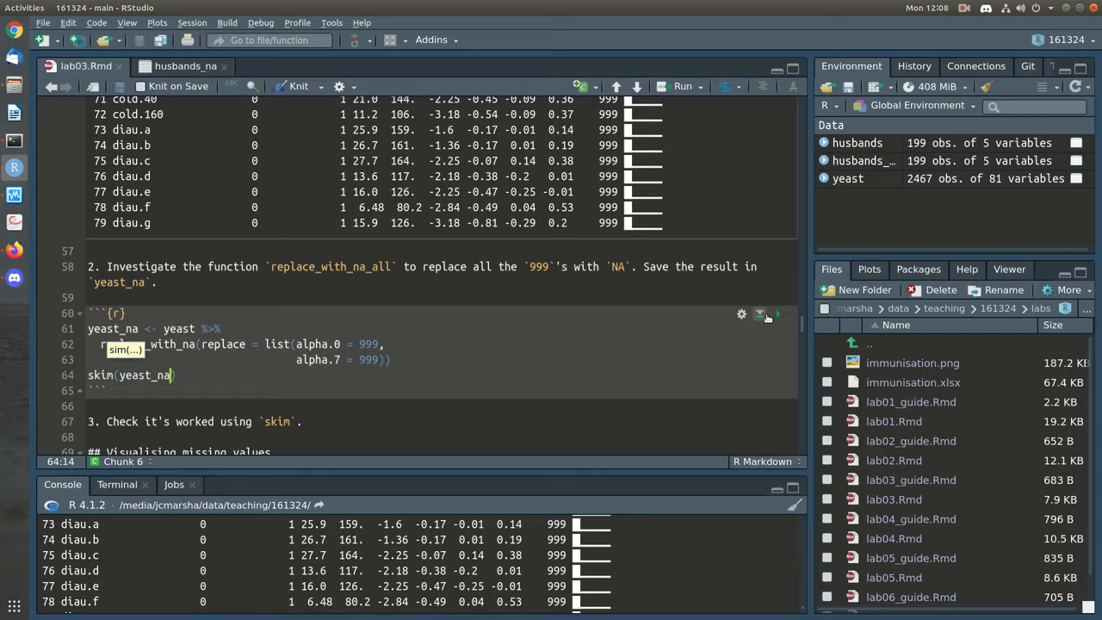
left_click(768, 316)
Scroll through the task 2 chunk and its yeast_na skim output to review the missing alpha.0 and alpha.7 counts
scroll(618, 332, "down", 5)
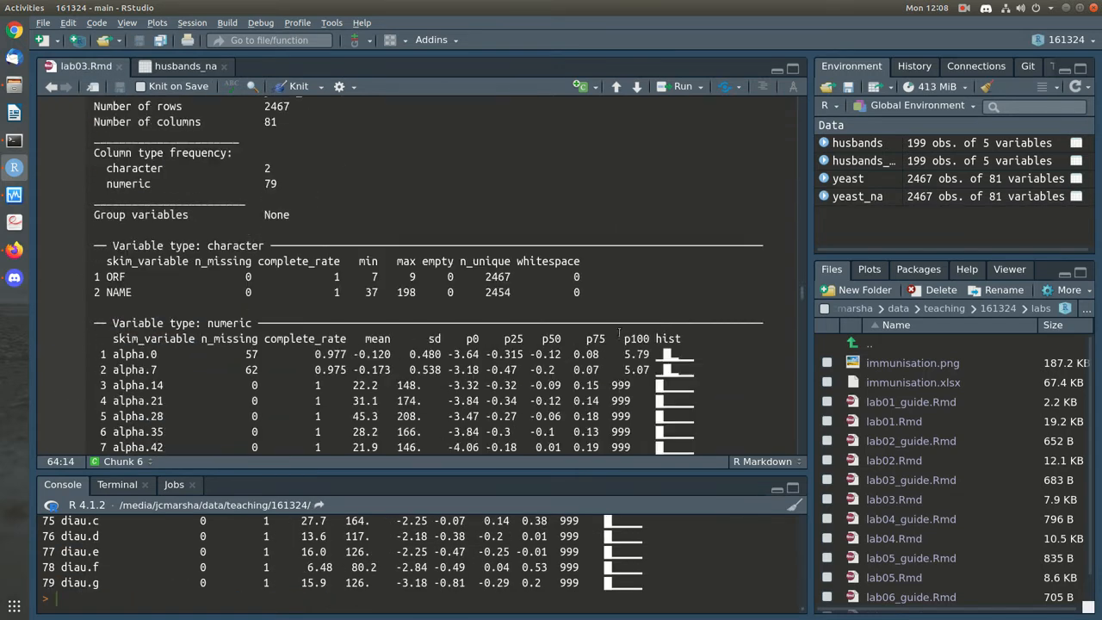
scroll(618, 331, "down", 3)
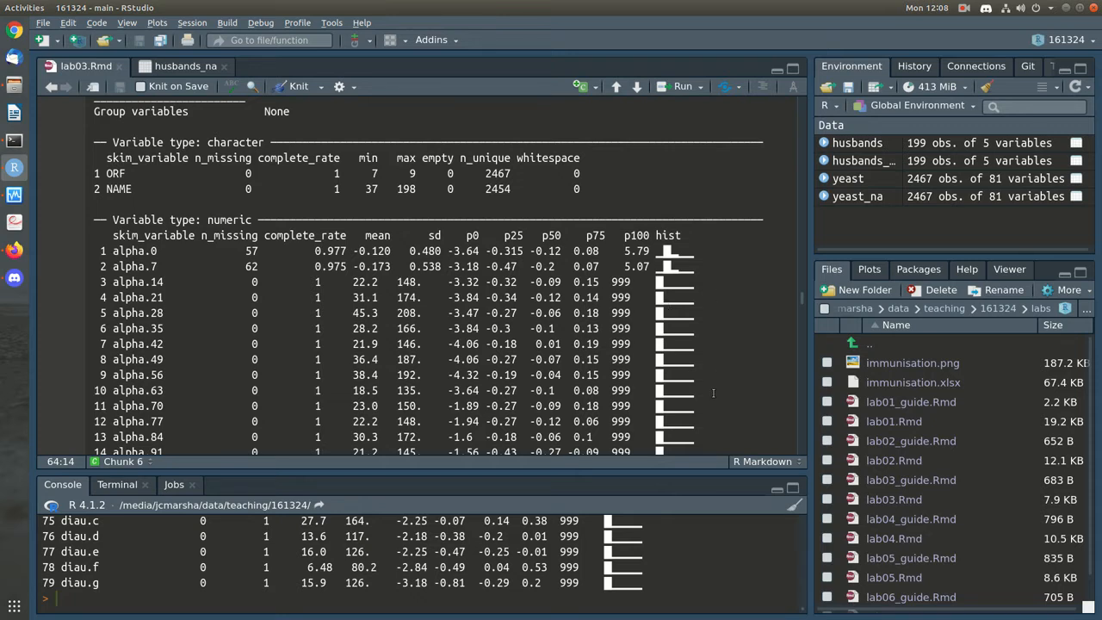
scroll(713, 393, "up", 3)
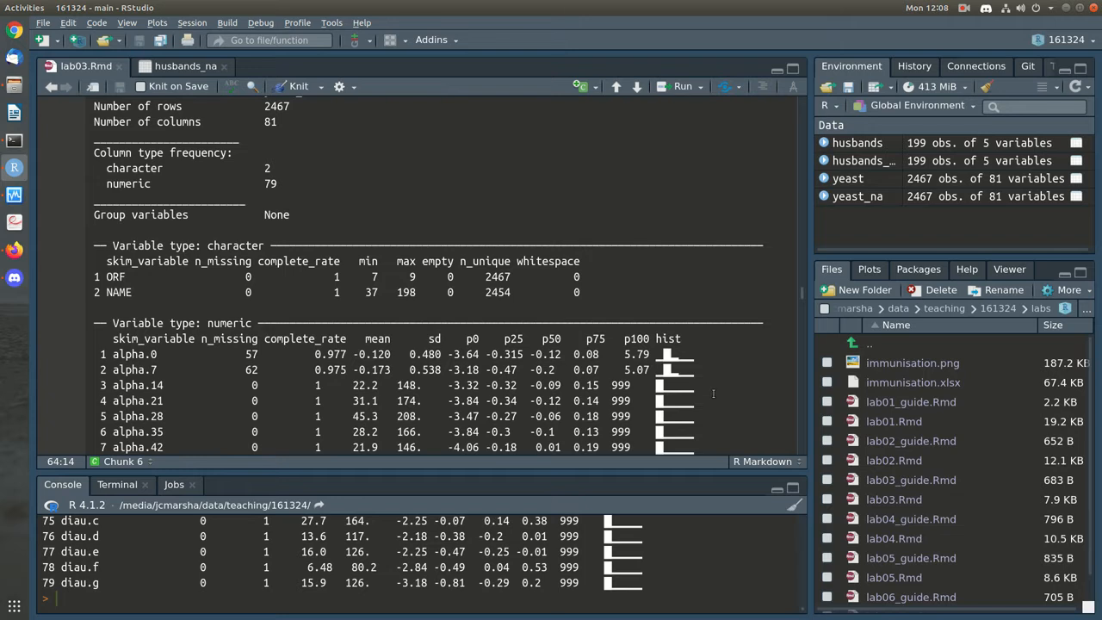
scroll(639, 392, "down", 4)
scroll(134, 215, "down", 15)
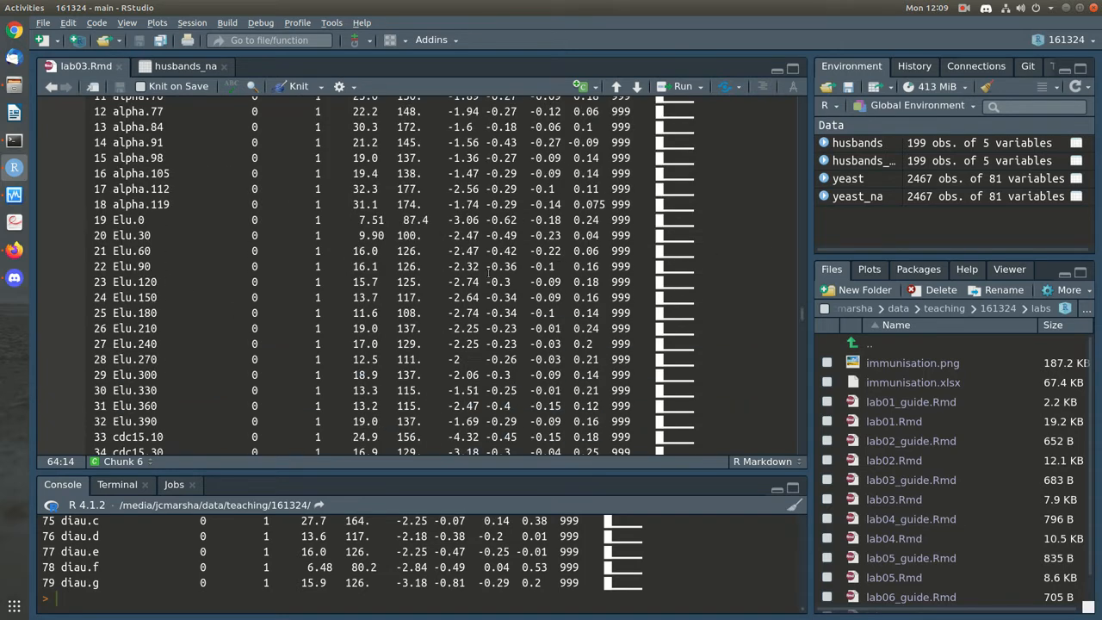
scroll(489, 273, "up", 8)
scroll(489, 273, "up", 15)
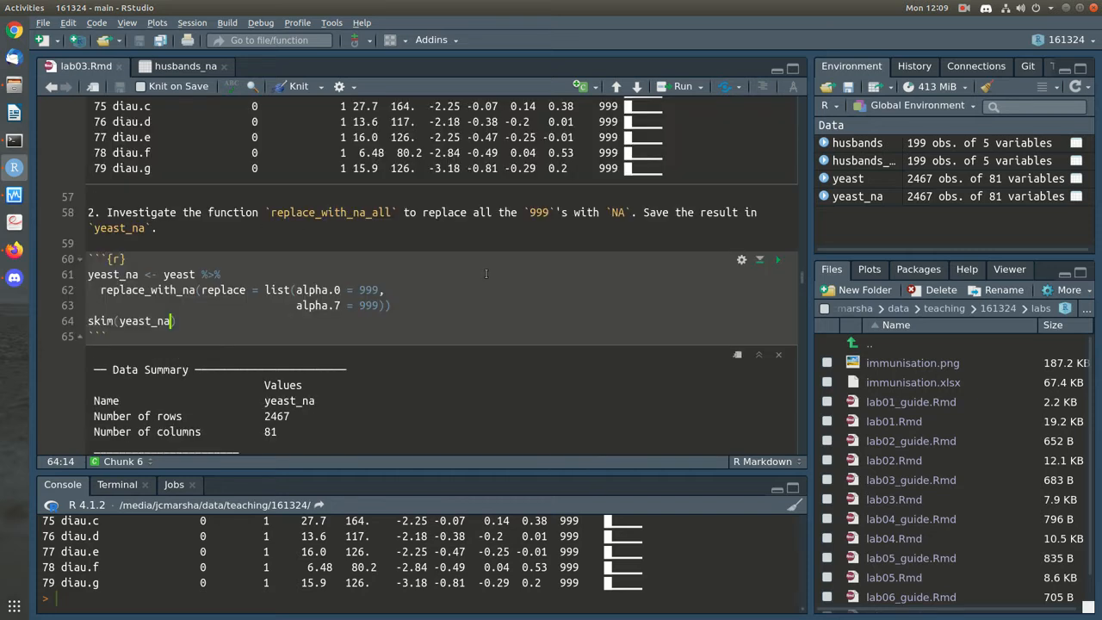
scroll(489, 273, "up", 1)
Add a comment above the first replacement: replacing the 999 in just the first two numeric columns
double_click(370, 264)
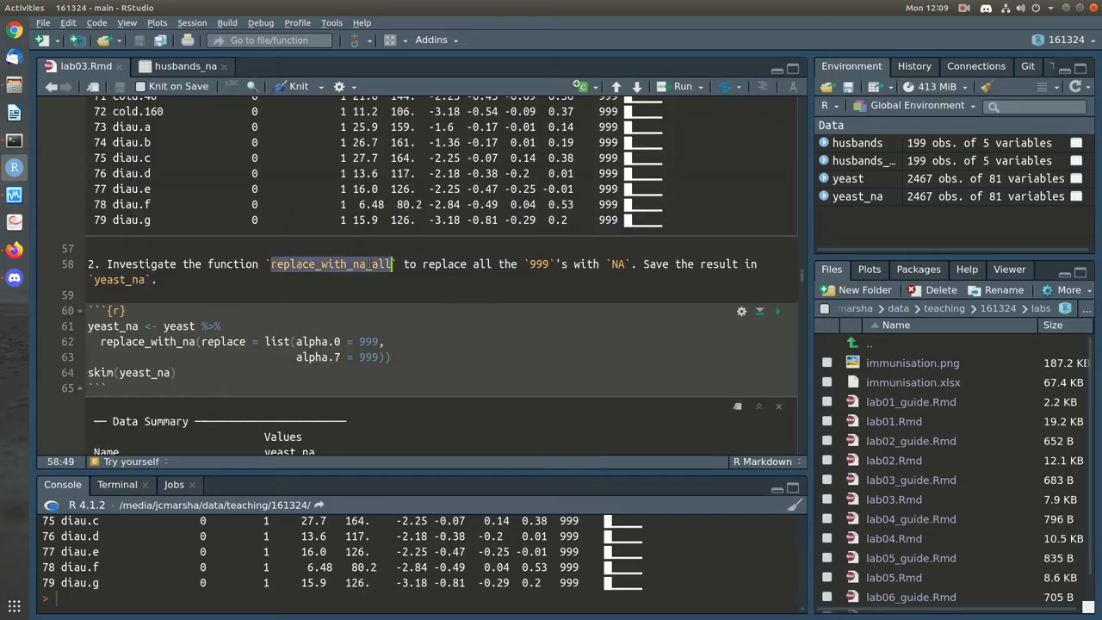
left_click(428, 360)
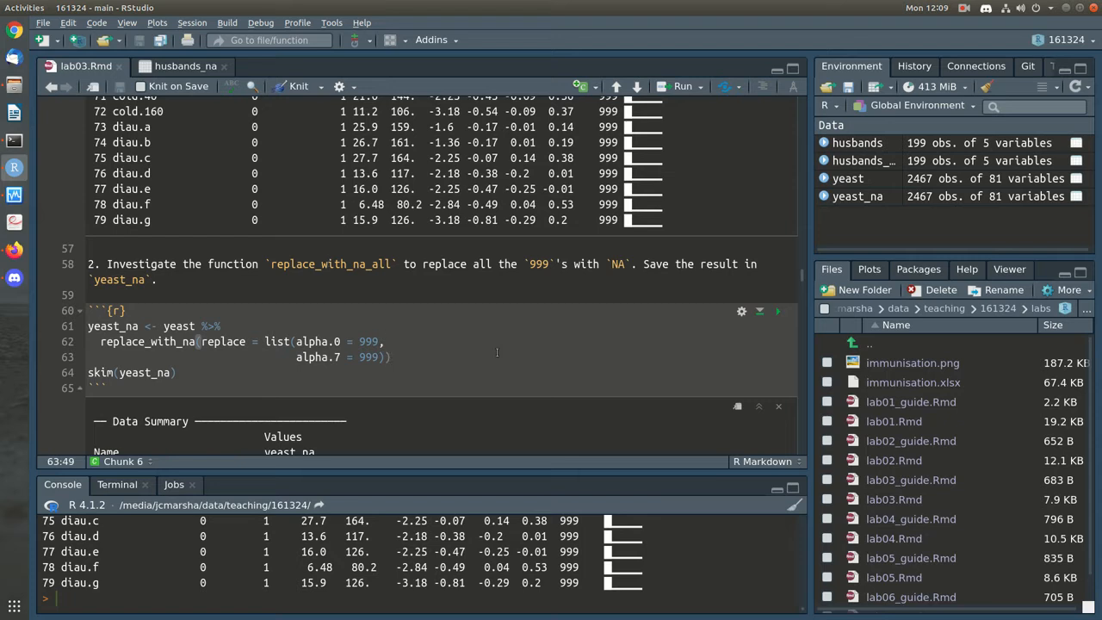
key("Down")
key("Return")
type("yeast_na")
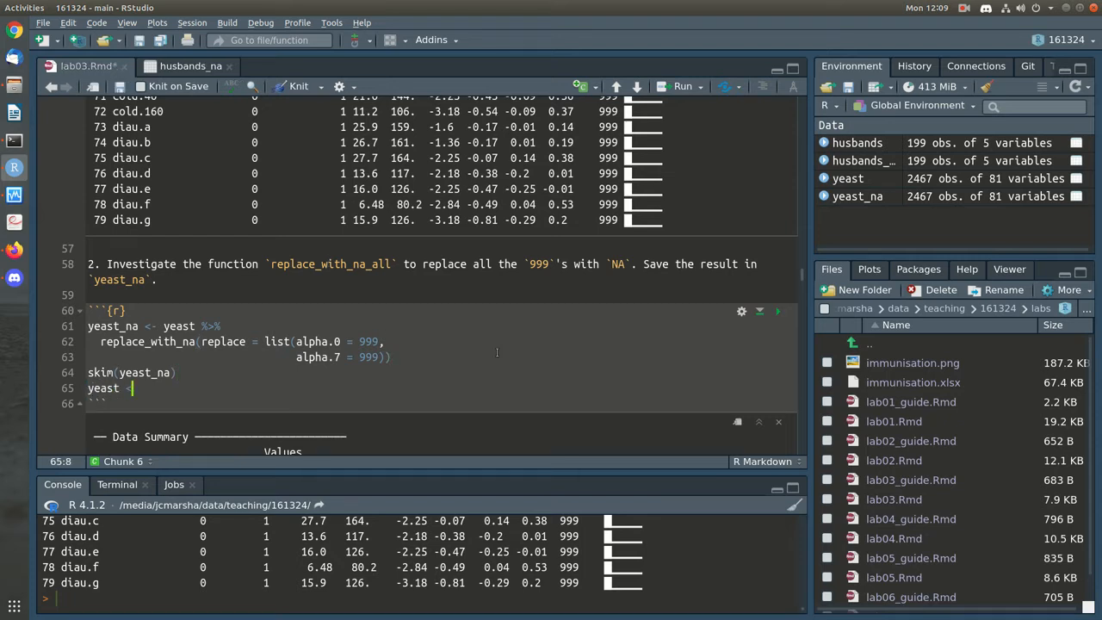
key("Up")
key("Up")
key("Up")
key("Up")
key("Up")
key("Return")
type("# 'ry replacing just the")
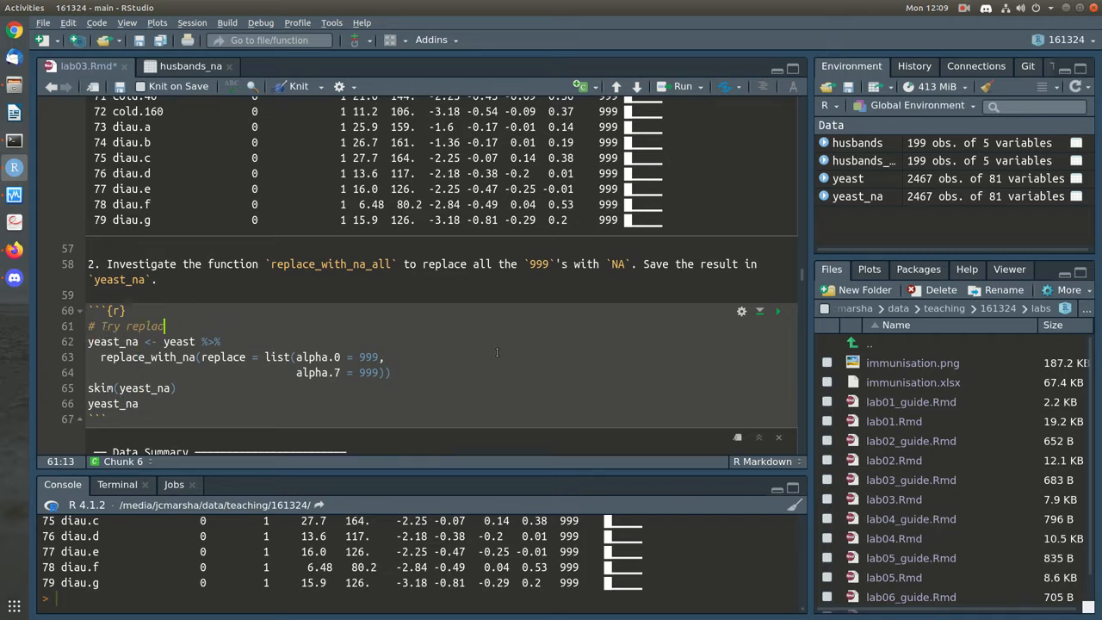
type(" first two numeric co")
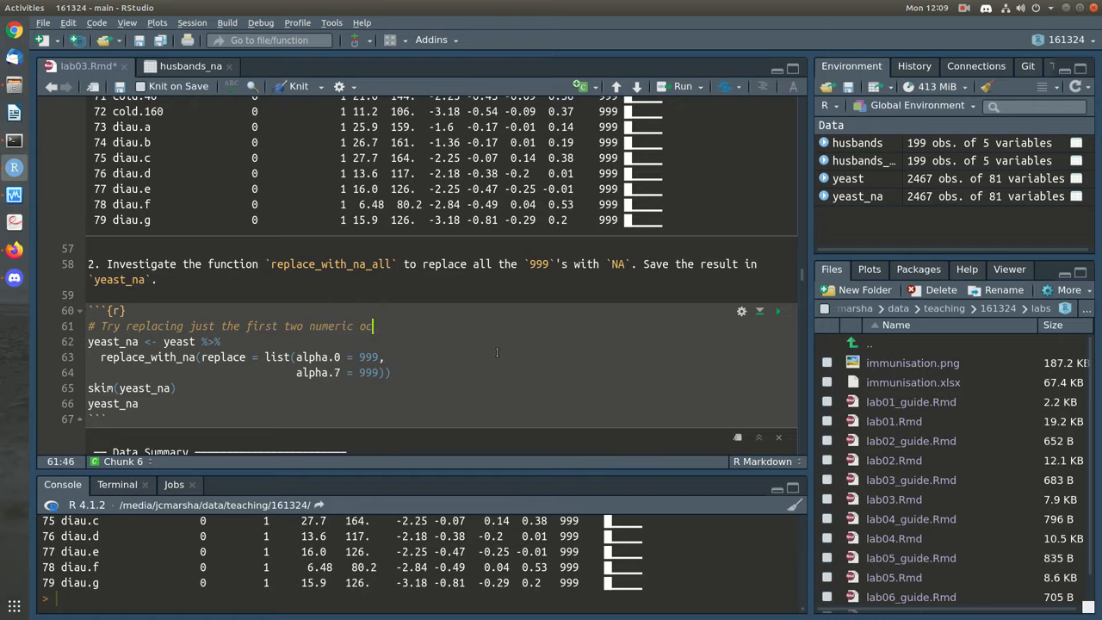
type("lumns")
left_click(189, 326)
type("the 999 in")
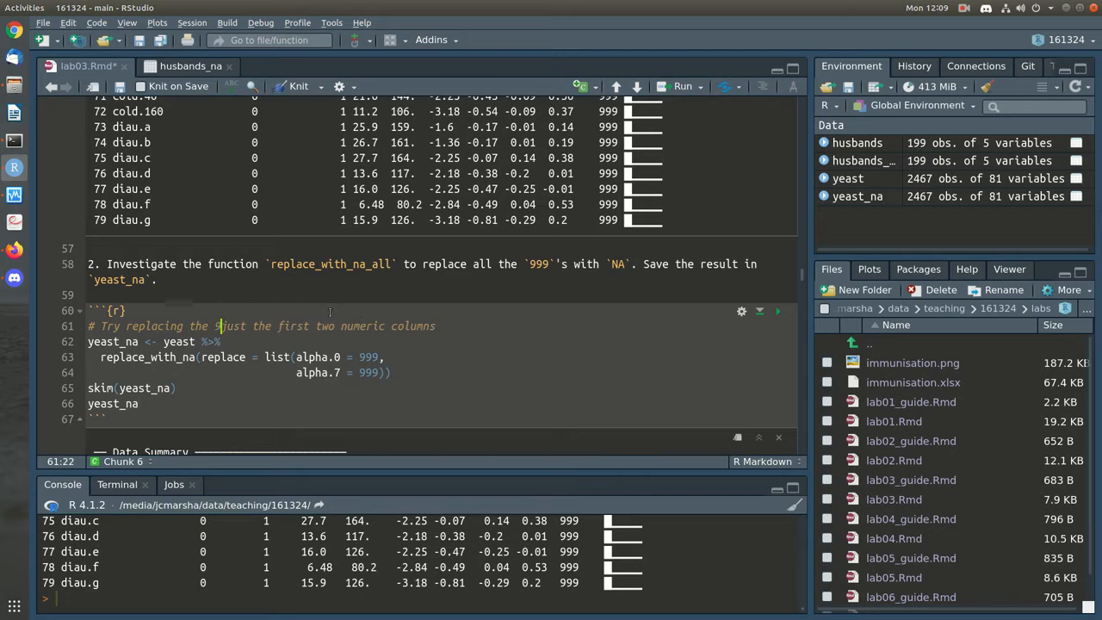
Add '# Now try doing it all at once' and start yeast_na <- yeast %>% replace_with_na_all()
key("Down")
key("Down")
key("Down")
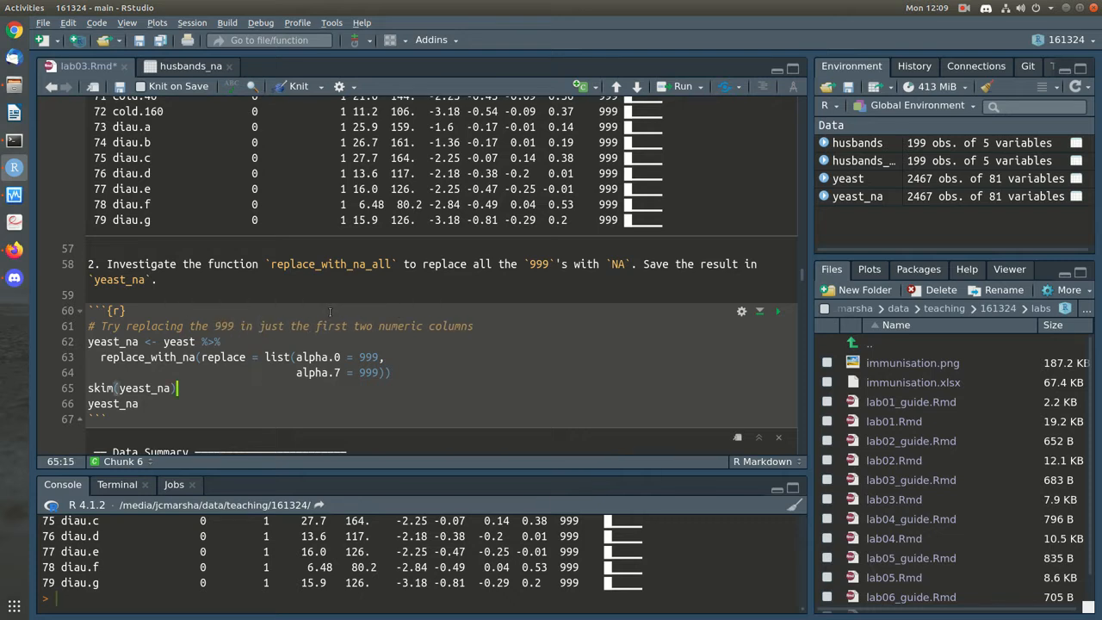
key("Return")
type("# Now try ")
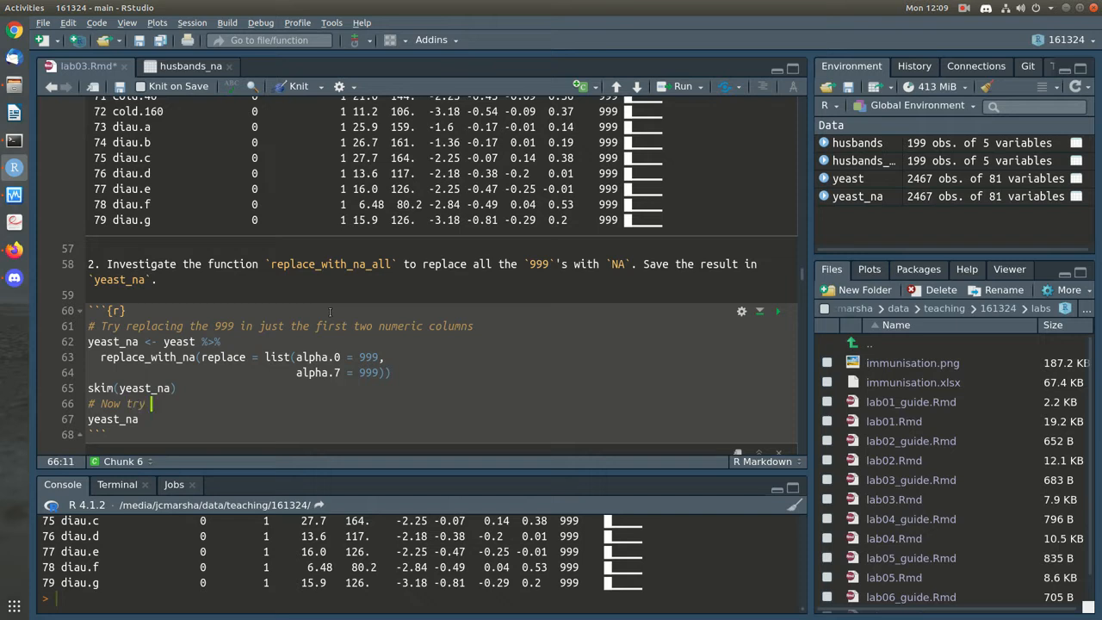
type("doing it all ot once")
key("Down")
type("<- yeast")
key("ctrl+shift+m")
key("Return")
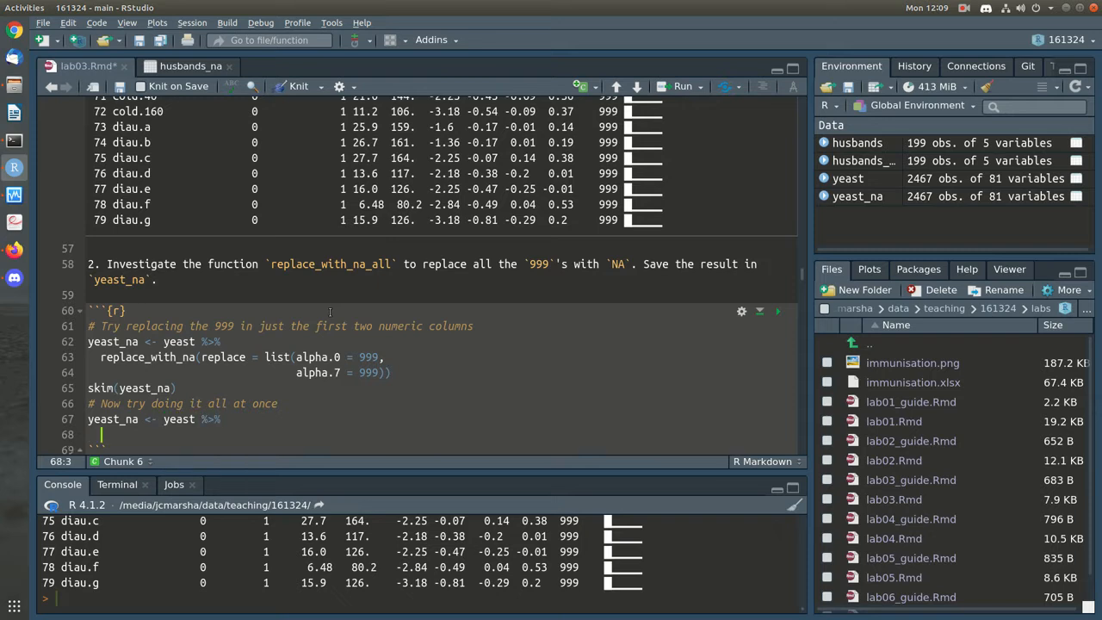
type("replace_with_na_all(")
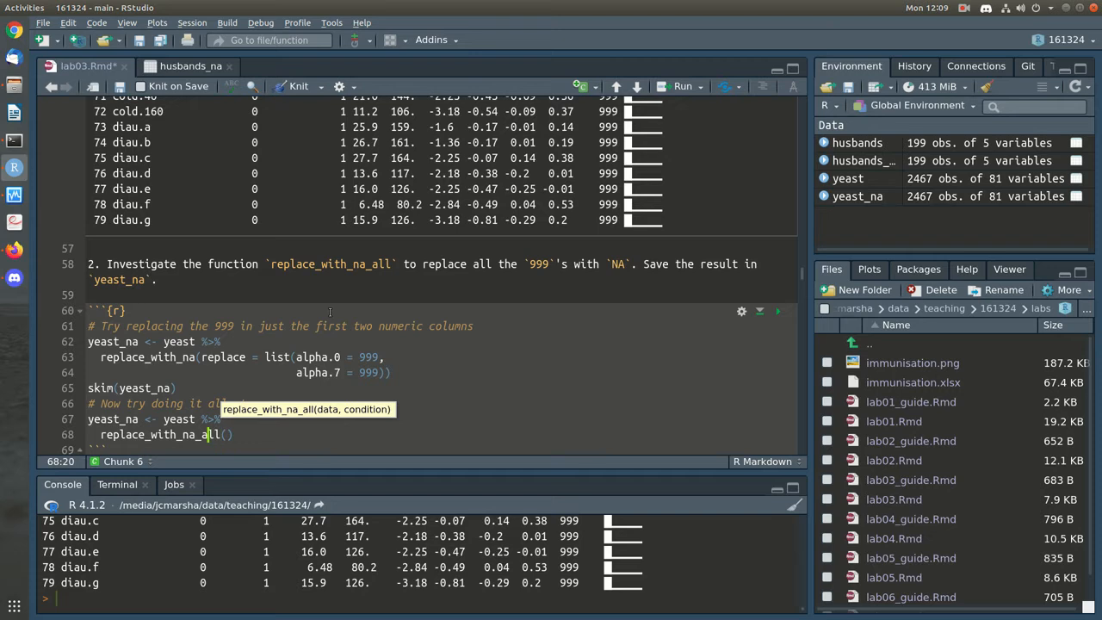
Bring up the replace_with_na_all help page and read through its usage and examples
key("F1")
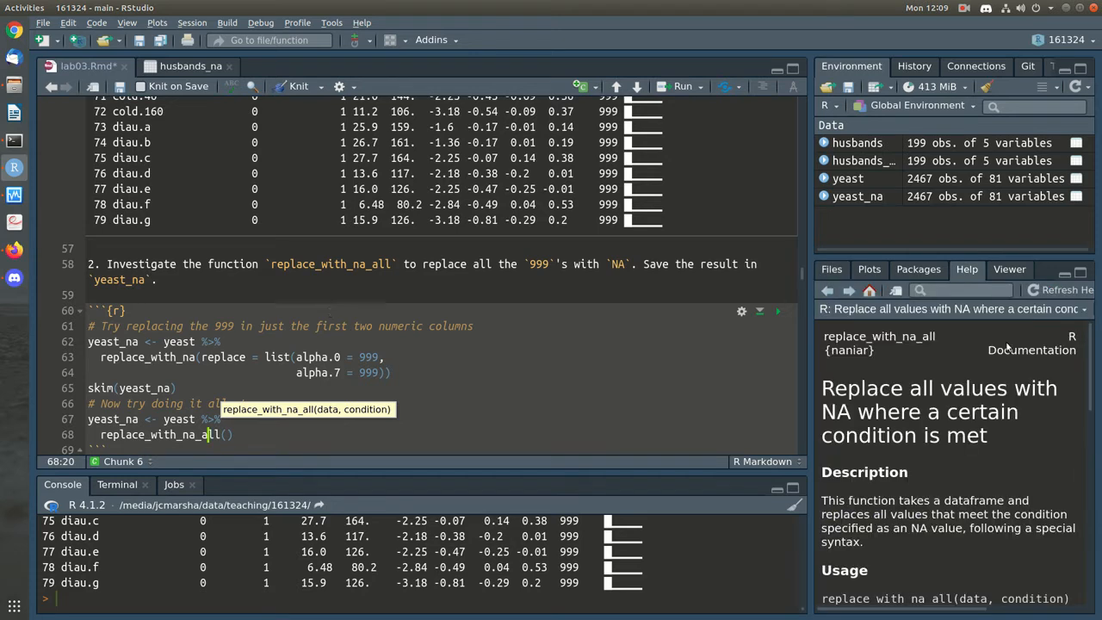
scroll(970, 458, "down", 1)
double_click(1020, 566)
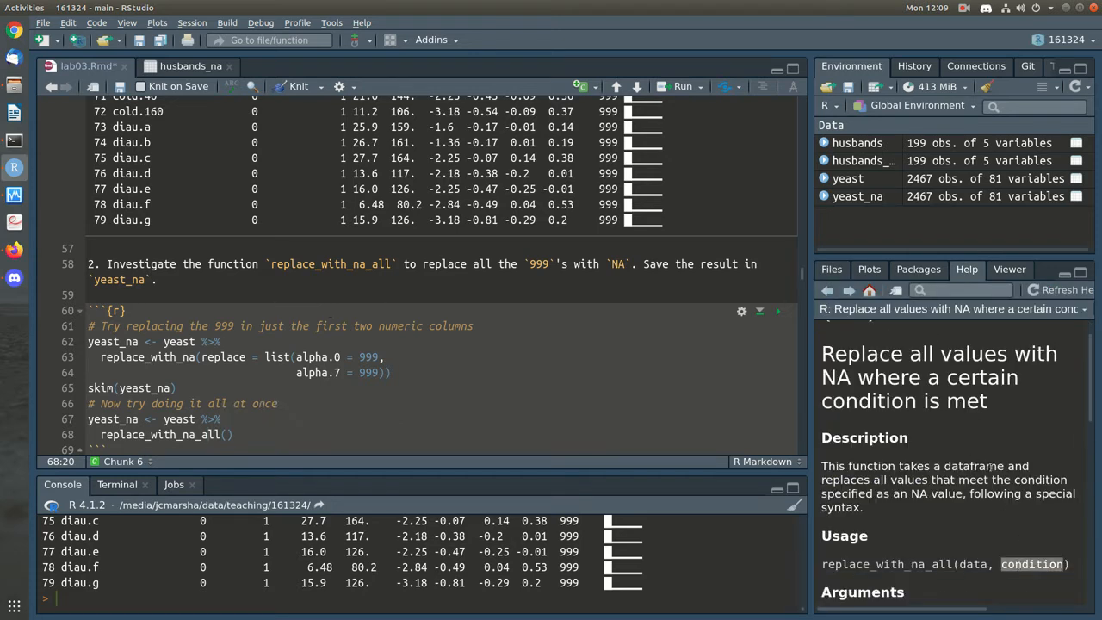
scroll(991, 465, "down", 3)
scroll(990, 465, "down", 2)
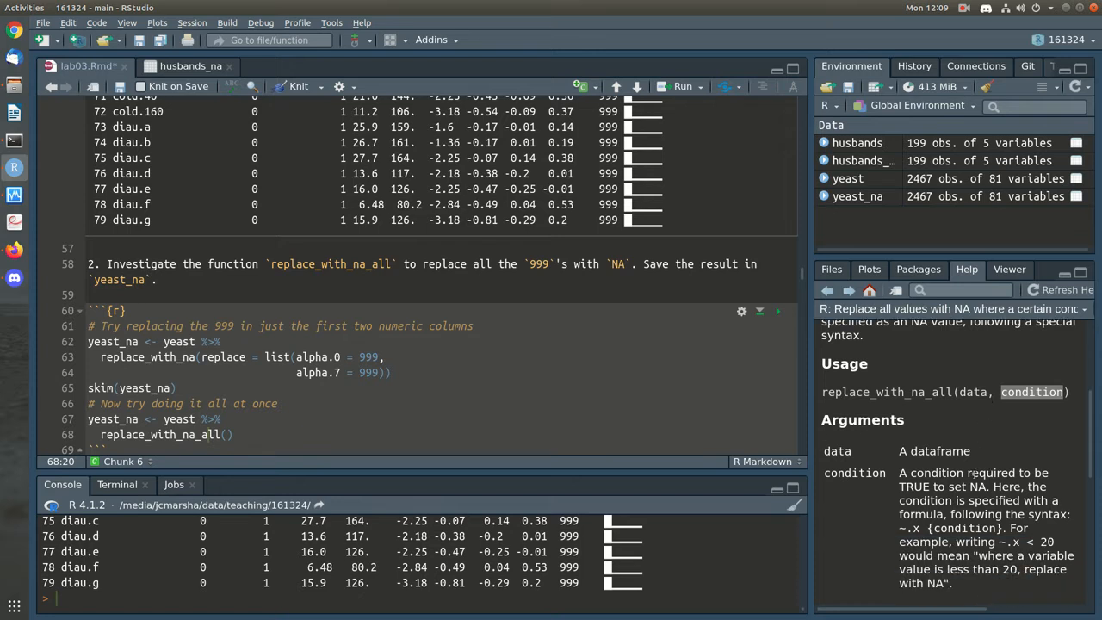
scroll(996, 491, "down", 1)
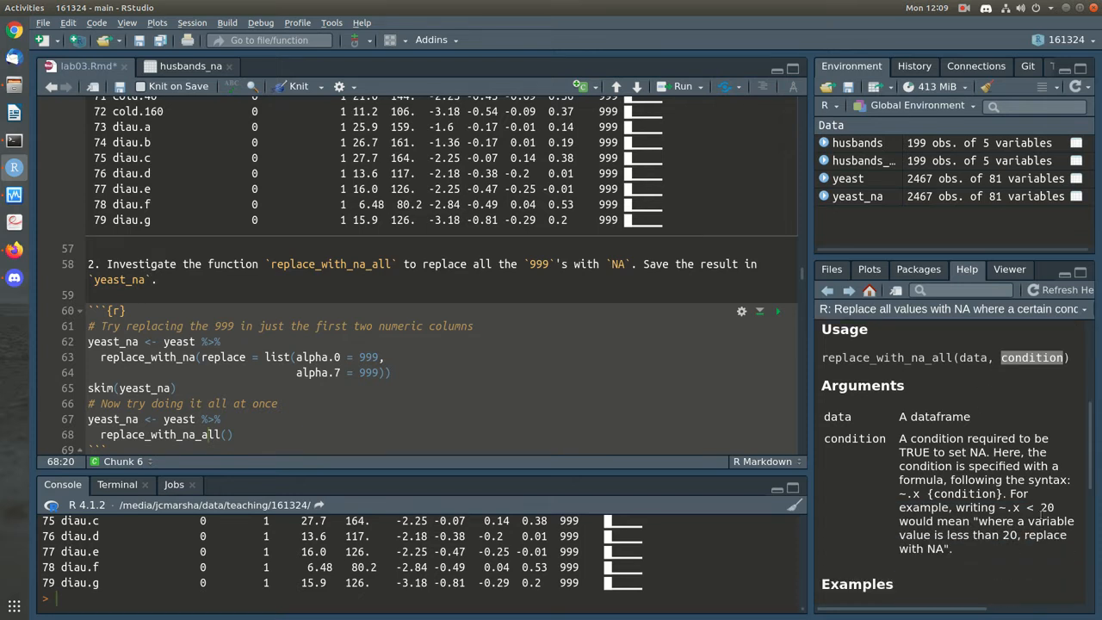
scroll(1030, 512, "down", 1)
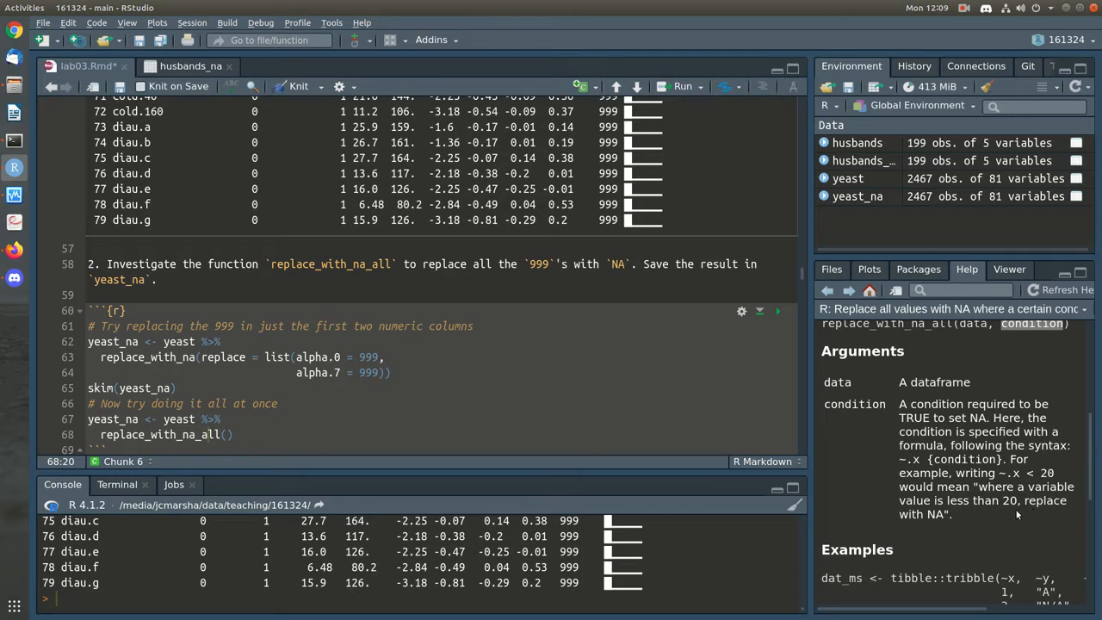
scroll(1017, 509, "down", 3)
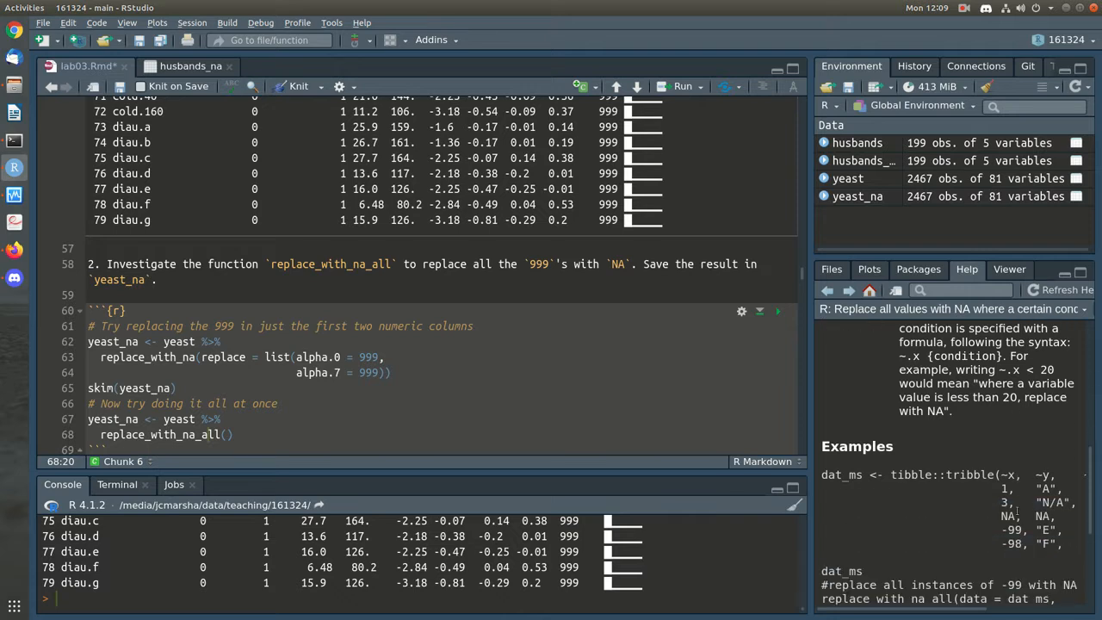
scroll(1018, 509, "down", 2)
scroll(1017, 511, "down", 1)
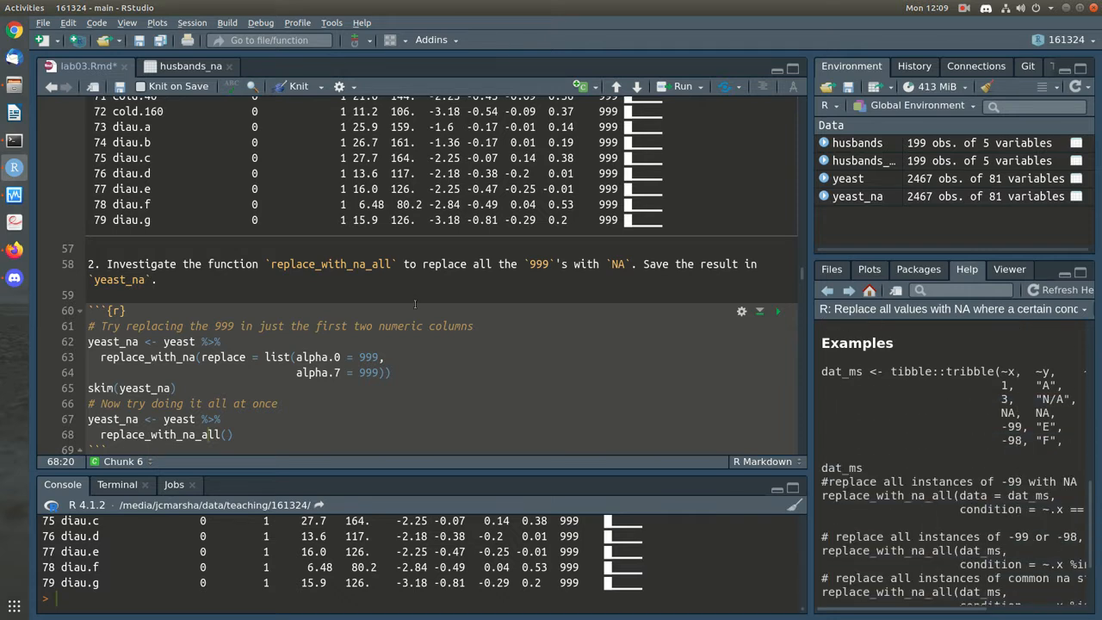
Fill the call with condition = ~.x < 20, copied from the help example
left_click(230, 432)
type("condition =")
scroll(1011, 452, "up", 5)
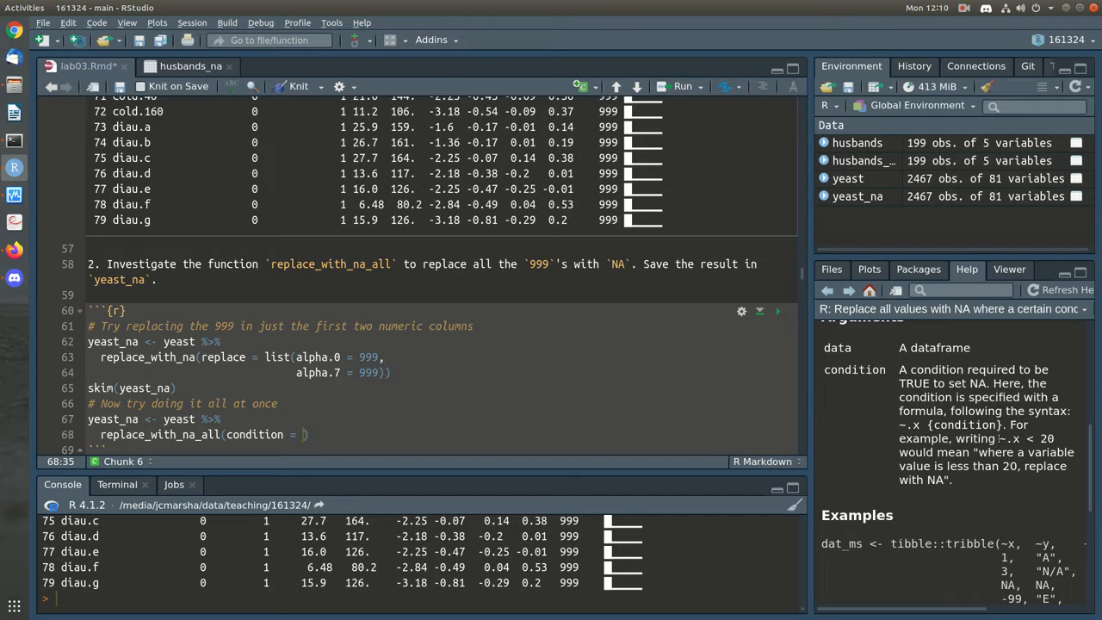
left_click_drag(999, 439, 1055, 440)
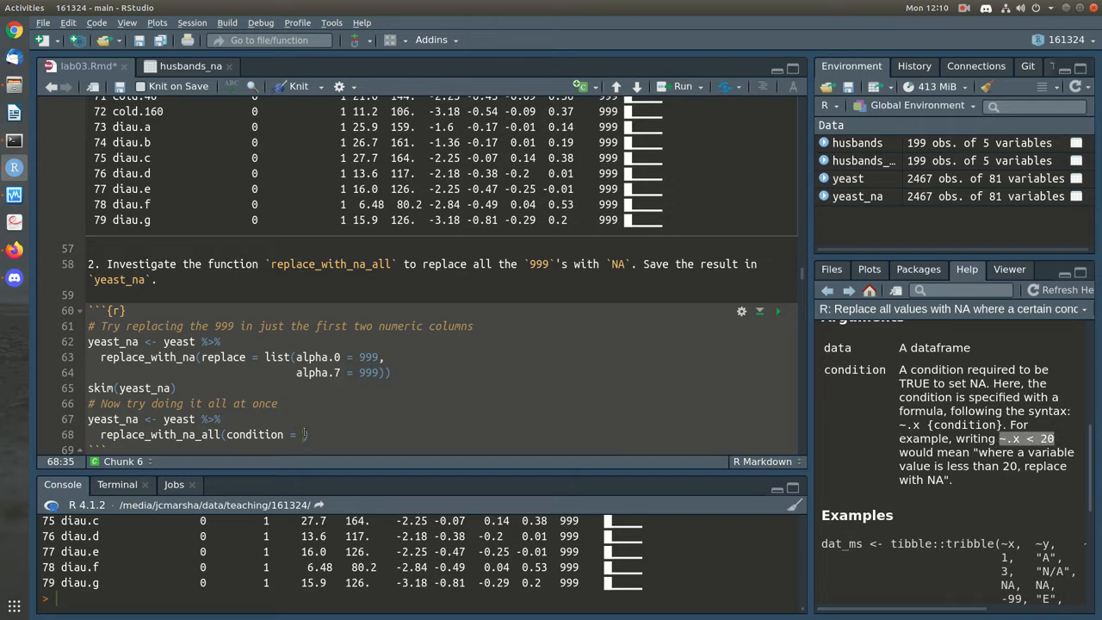
type("~.x < 20")
scroll(582, 412, "down", 1)
left_click(418, 382)
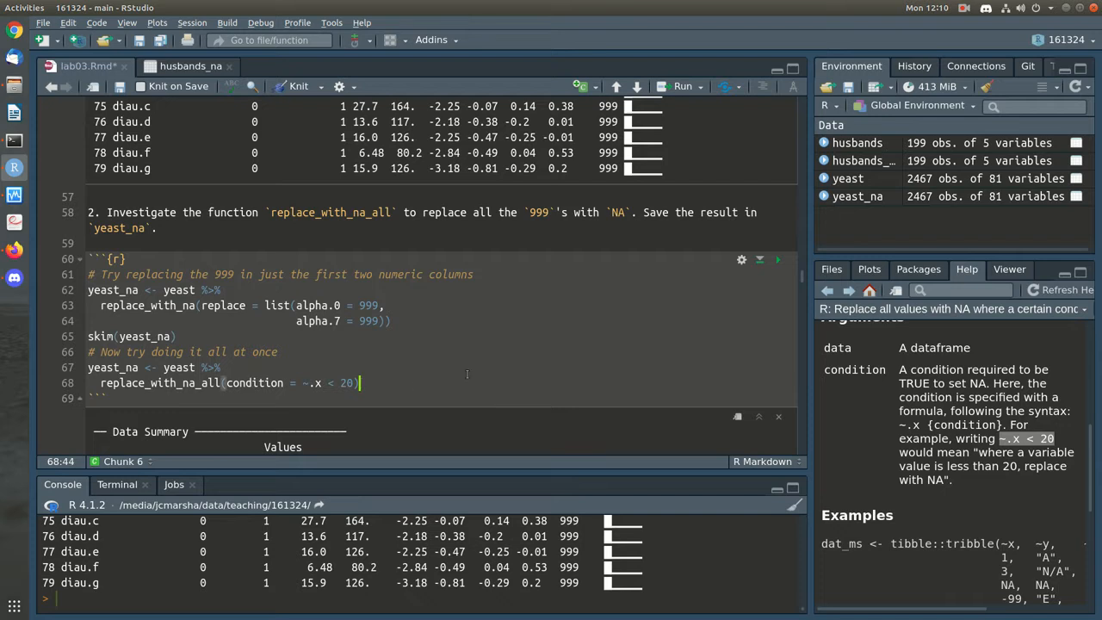
scroll(896, 478, "down", 5)
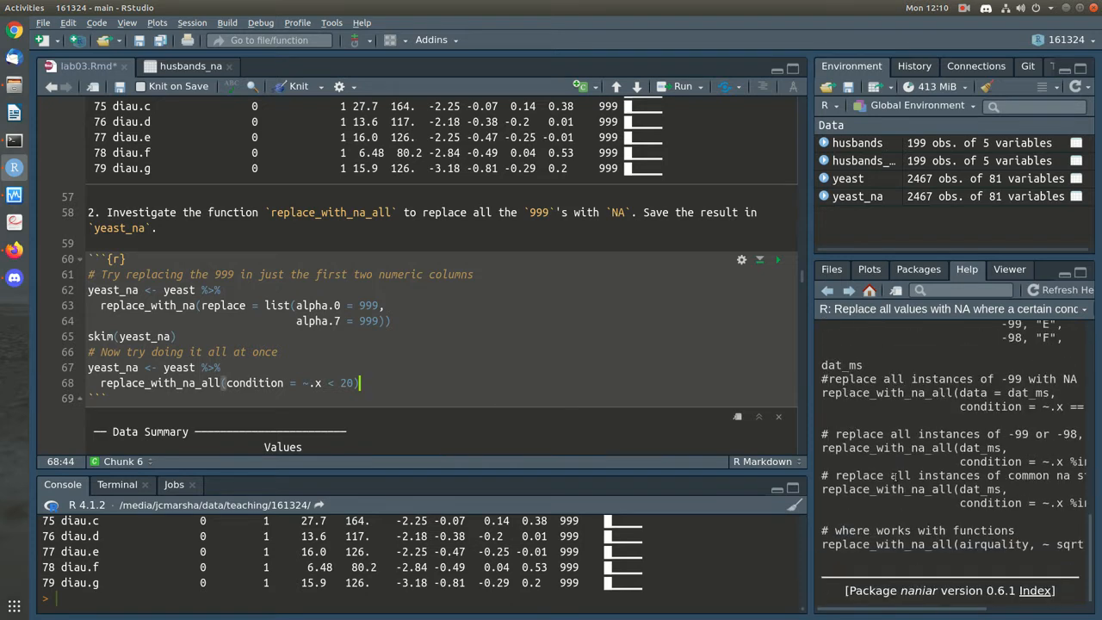
scroll(870, 477, "up", 4)
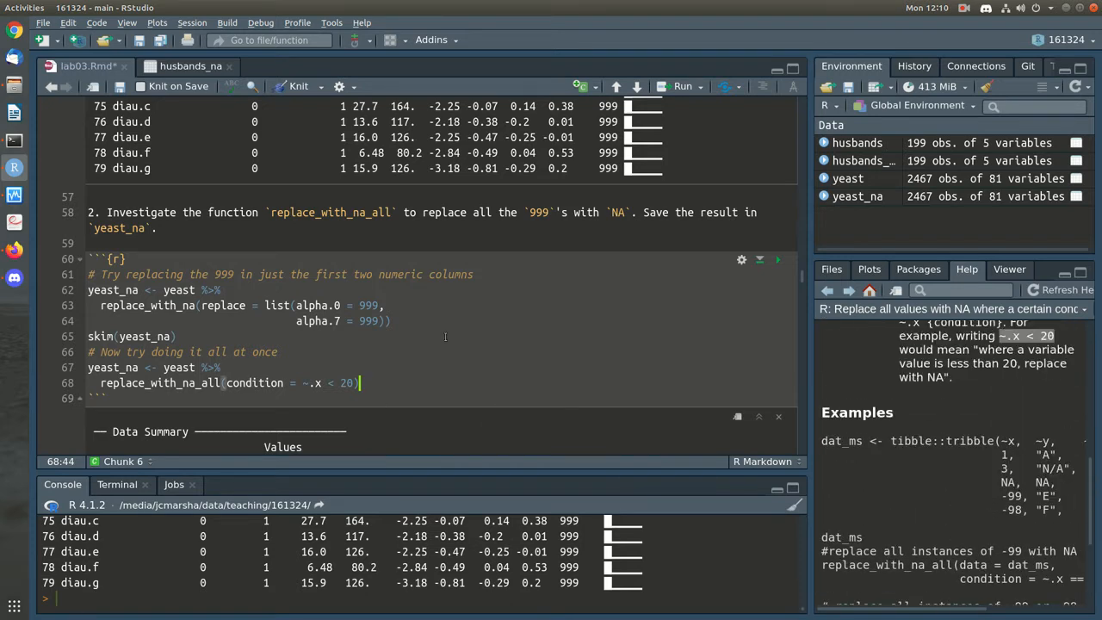
key("Return")
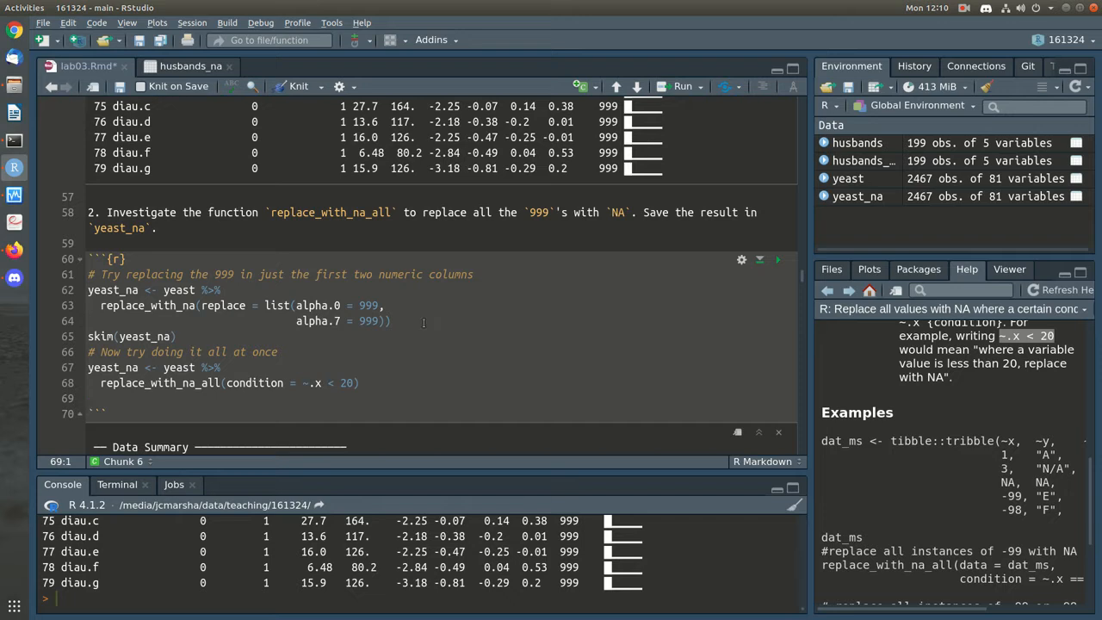
Change the condition to ~ .x == 999 and run the replace_with_na_all pipeline
left_click(310, 385)
key("Right")
key("Left")
key("Left")
left_click(362, 384)
key("Left")
key("Left")
key("BackSpace")
key("BackSpace")
type("==")
key("Right")
key("shift+Right")
key("shift+Right")
type("999")
key("Right")
key("ctrl+Return")
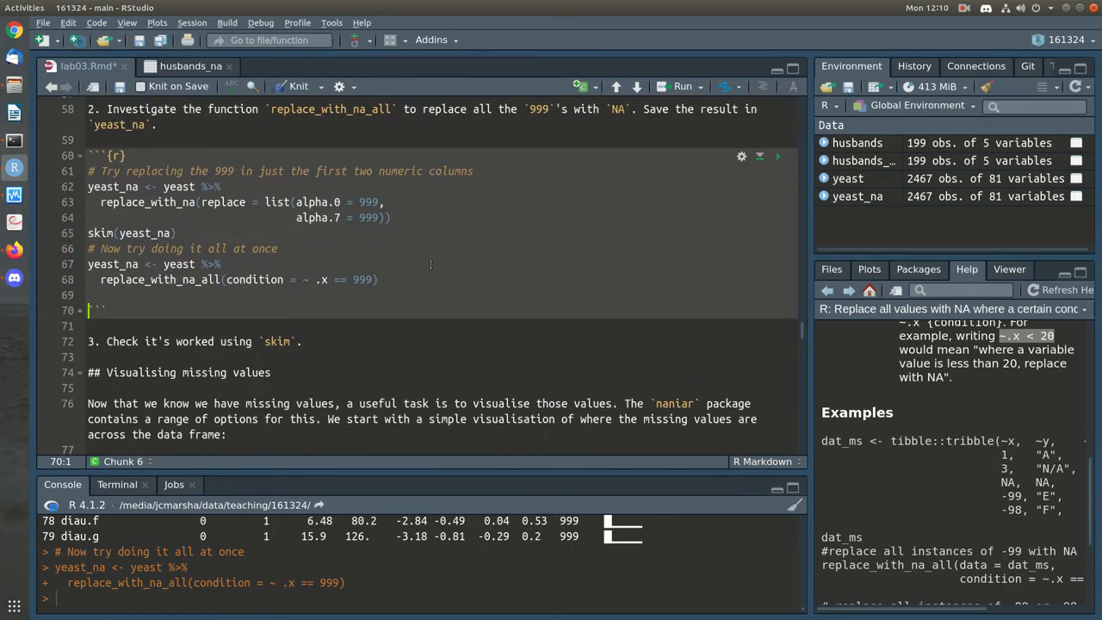
Add skim(yeast_na) below the call and run it to check the replacement
key("Up")
type("skim(yeast_na")
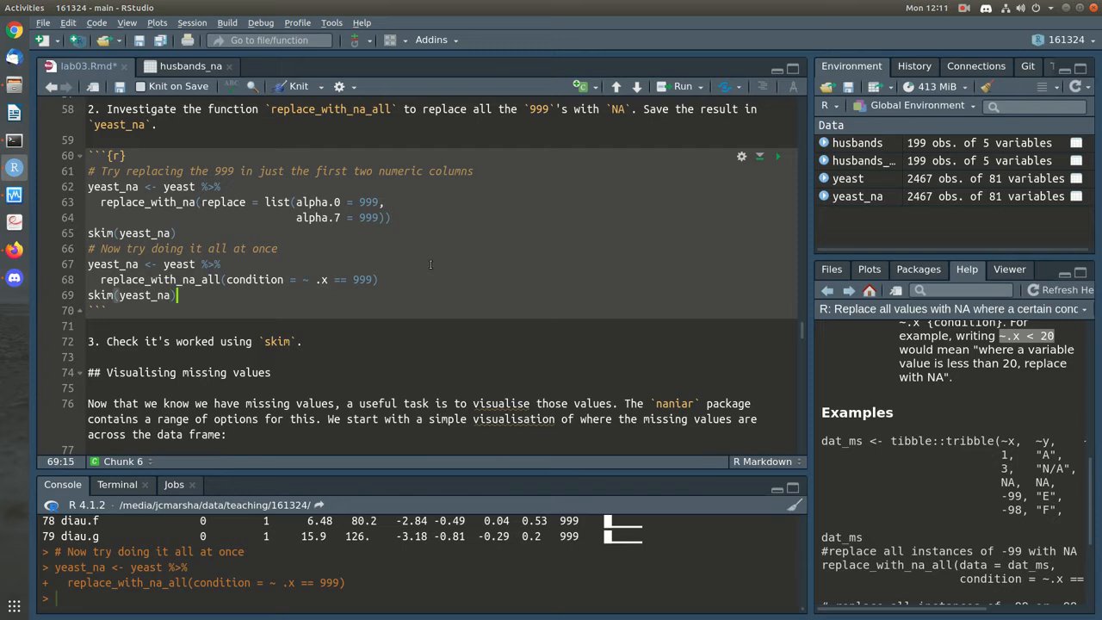
key("ctrl+Return")
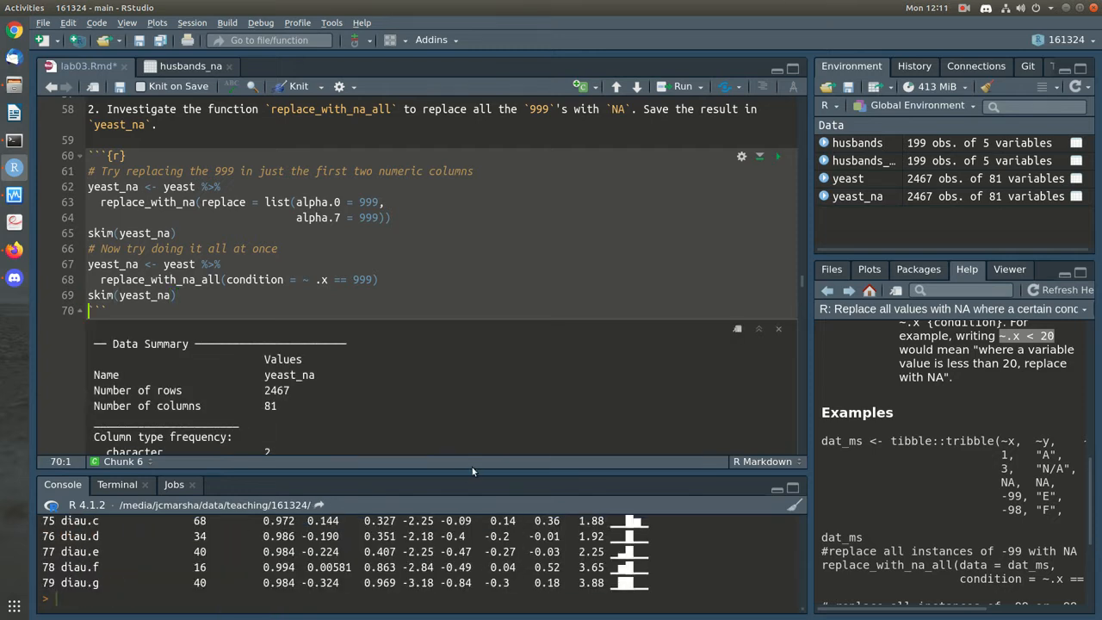
left_click_drag(471, 473, 503, 230)
scroll(345, 466, "up", 20)
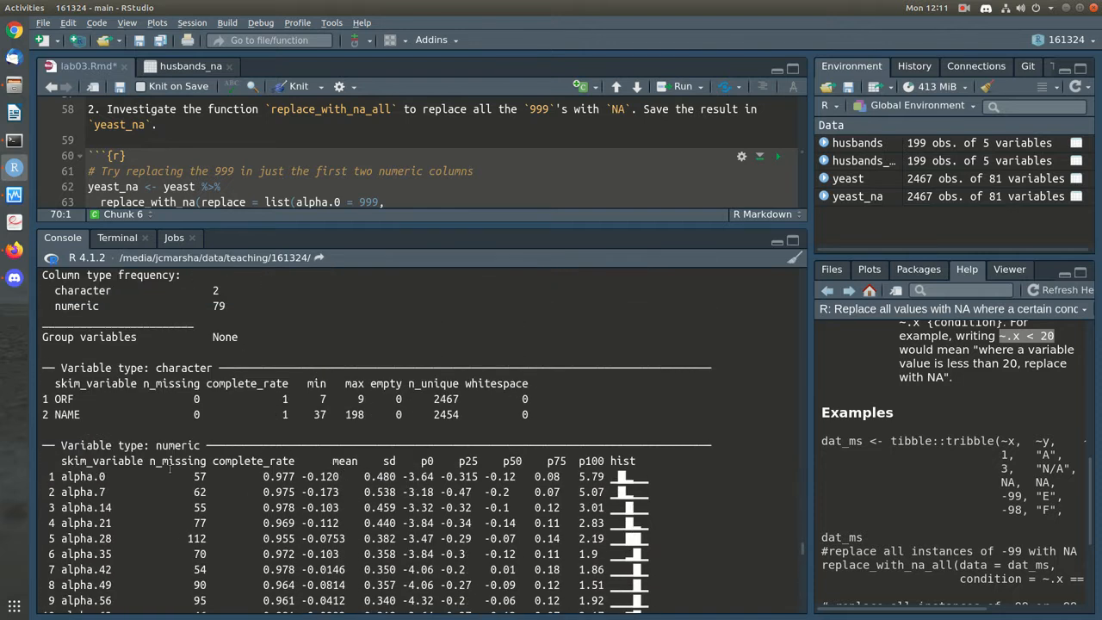
scroll(193, 515, "down", 15)
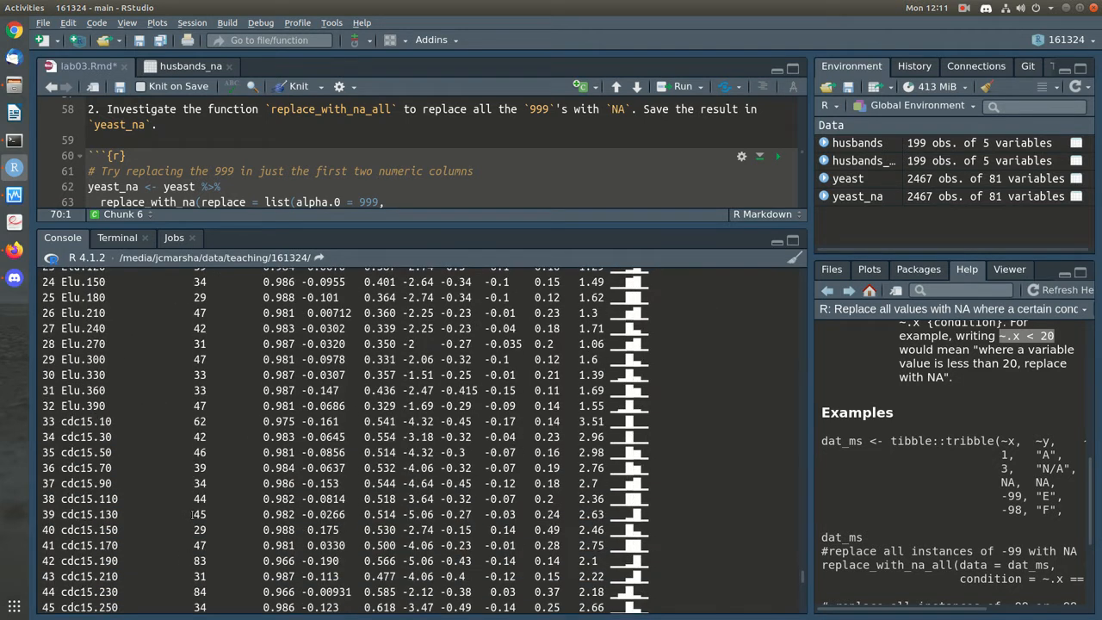
scroll(294, 520, "down", 6)
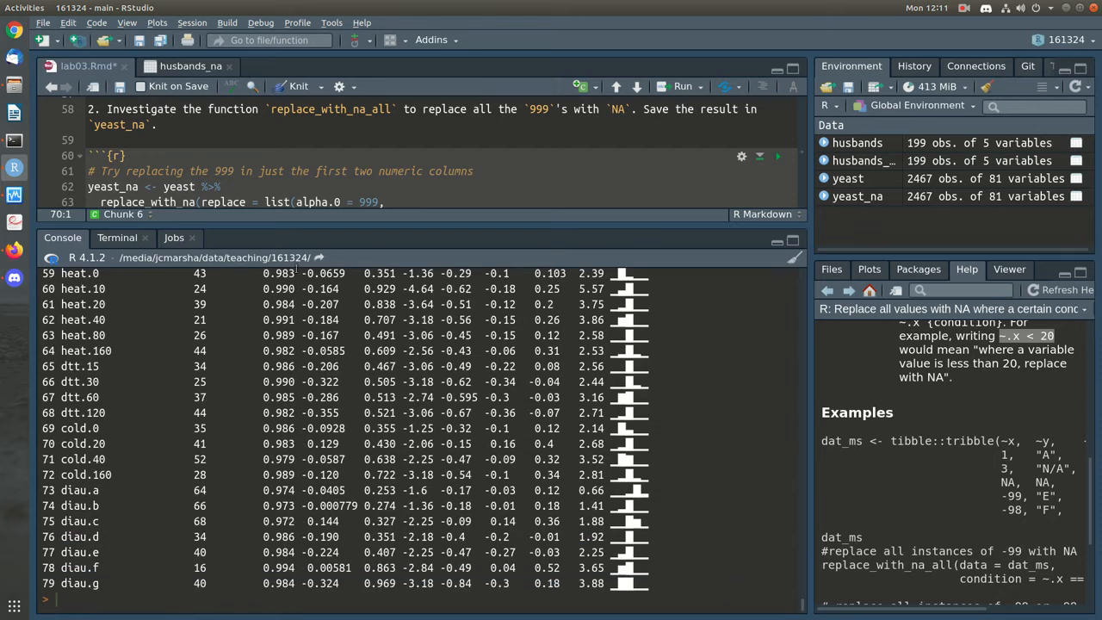
scroll(278, 397, "up", 14)
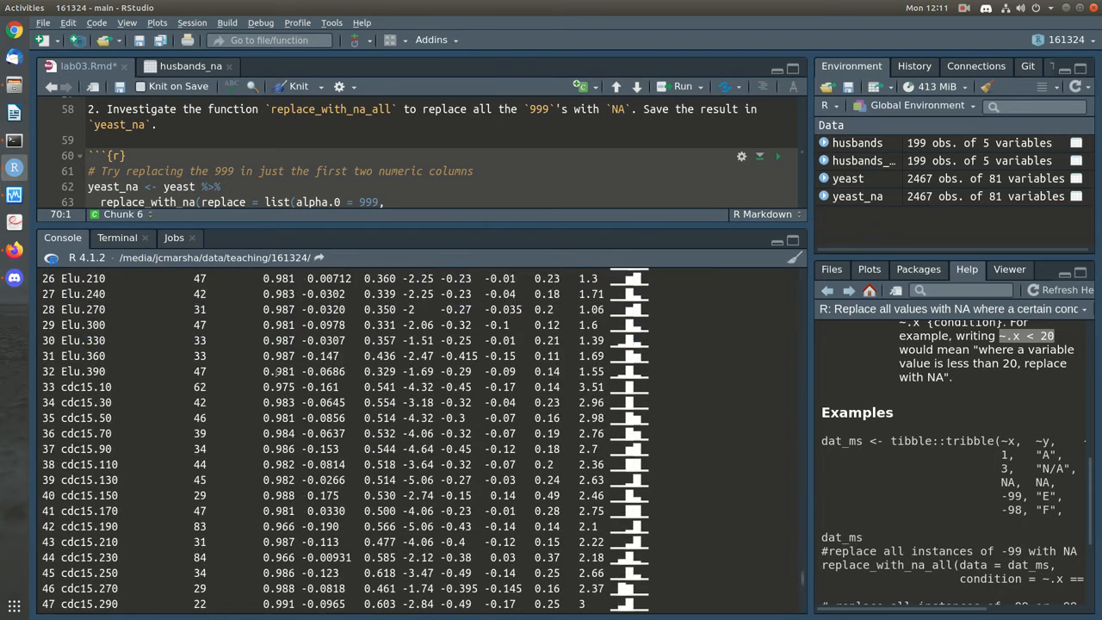
scroll(643, 441, "up", 6)
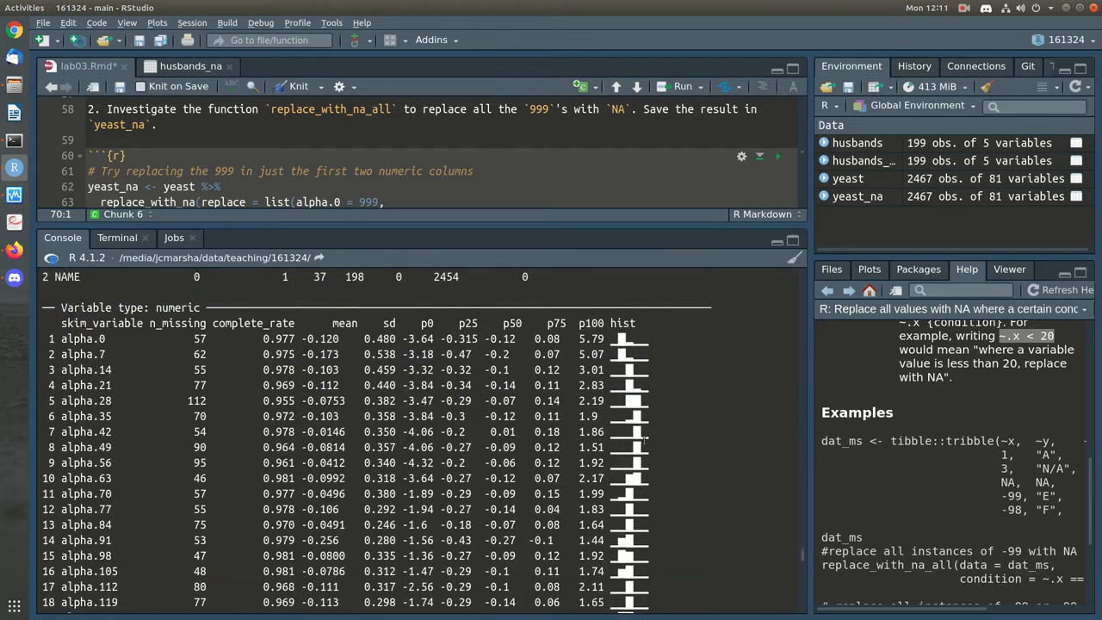
scroll(643, 441, "down", 5)
scroll(644, 440, "down", 15)
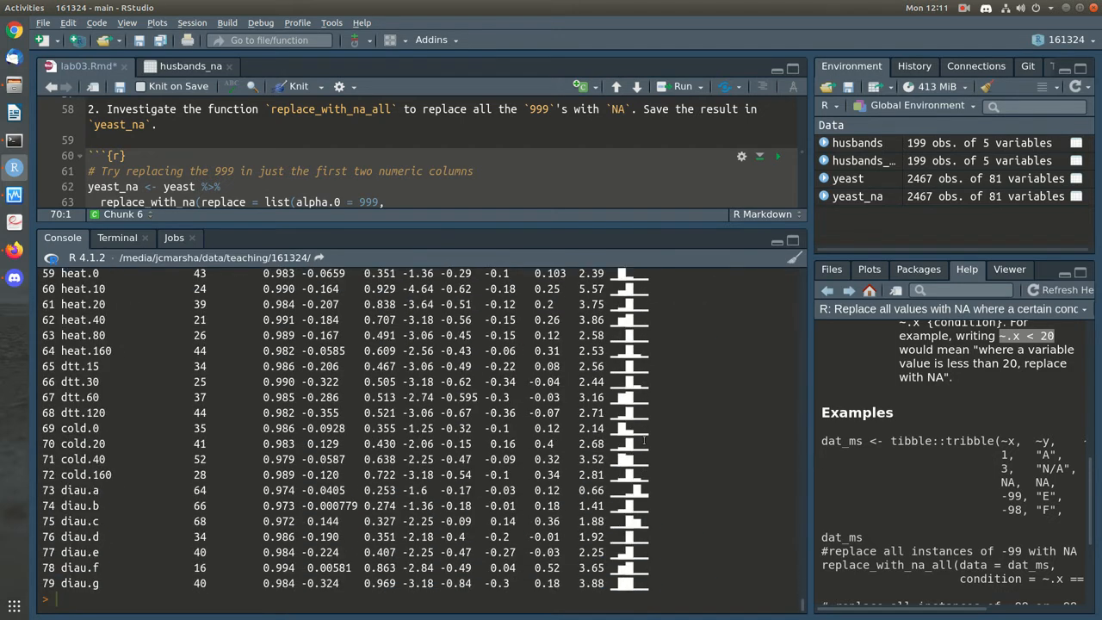
scroll(643, 441, "up", 20)
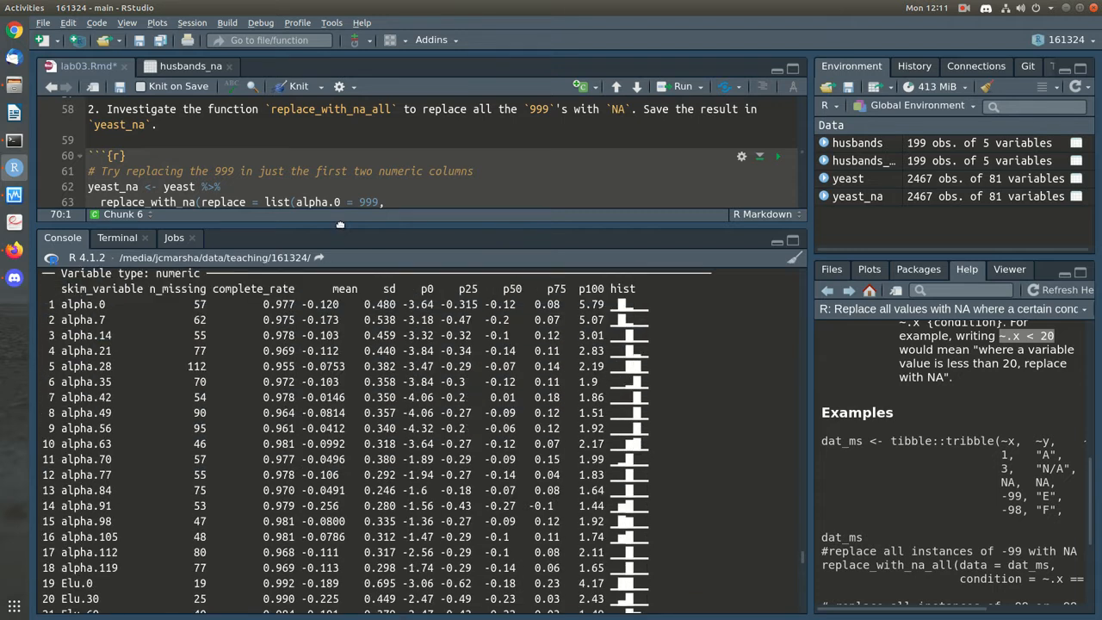
Enlarge the editor pane and save lab03.Rmd
left_click_drag(341, 225, 341, 454)
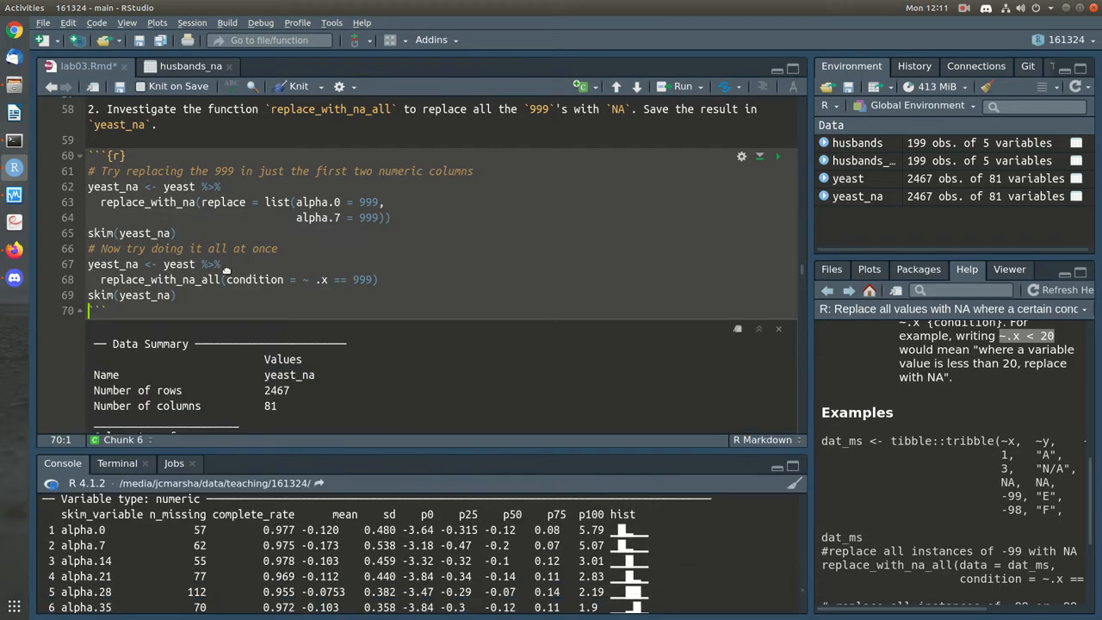
left_click(228, 294)
key("ctrl+s")
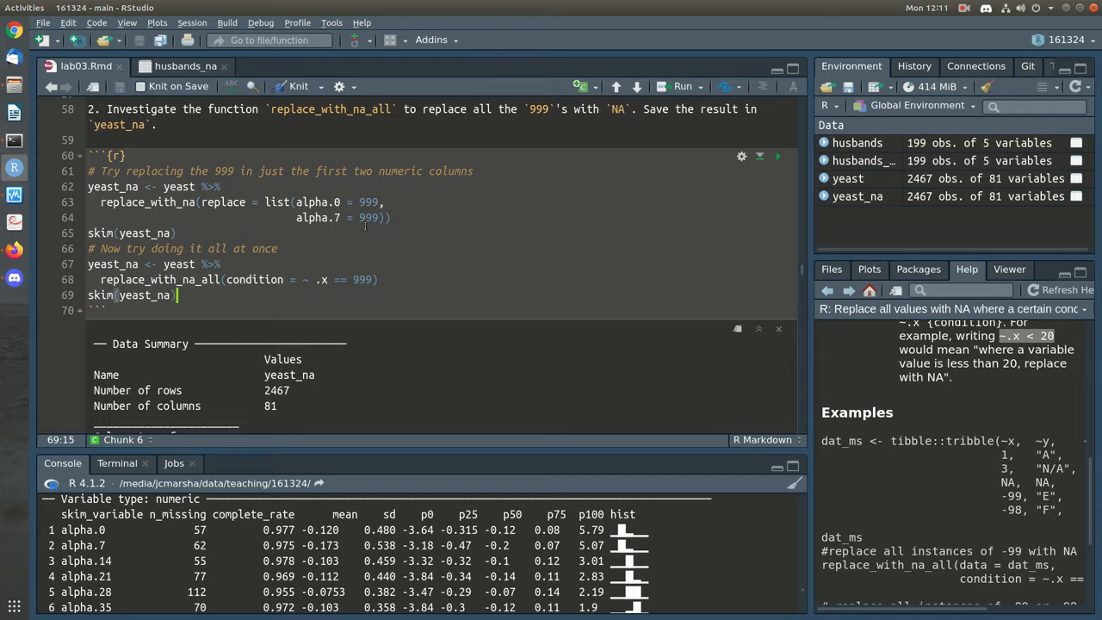
Review the inline skim of yeast_na, where column maxima stay around 2–6, not 999
key("Up")
key("Up")
key("Up")
key("End")
left_click(403, 284)
scroll(632, 286, "down", 1)
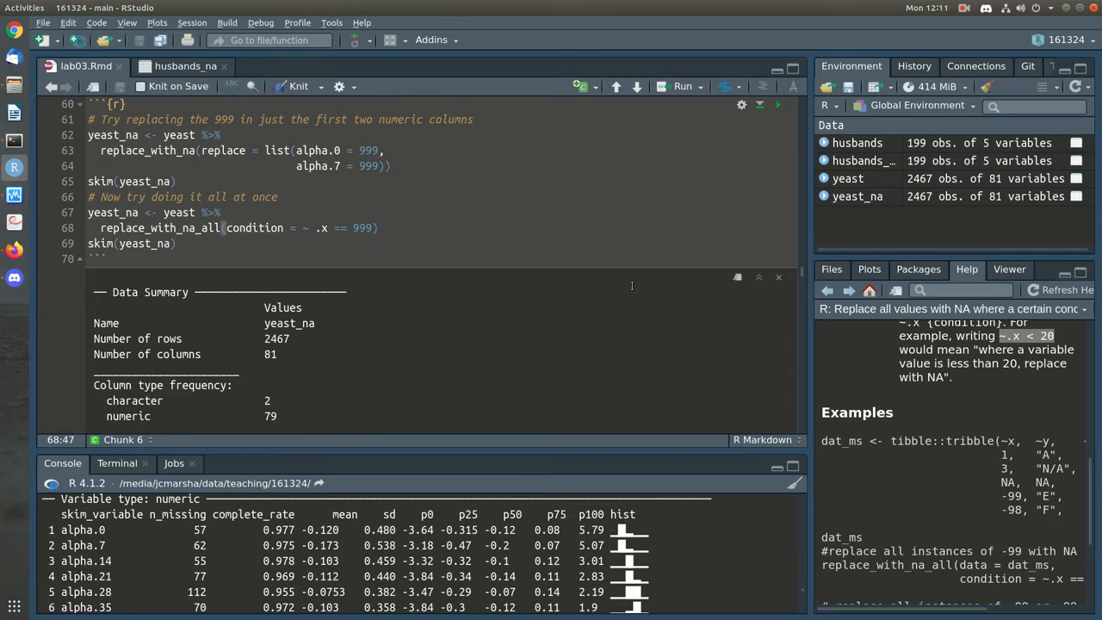
scroll(632, 286, "down", 5)
scroll(633, 285, "down", 20)
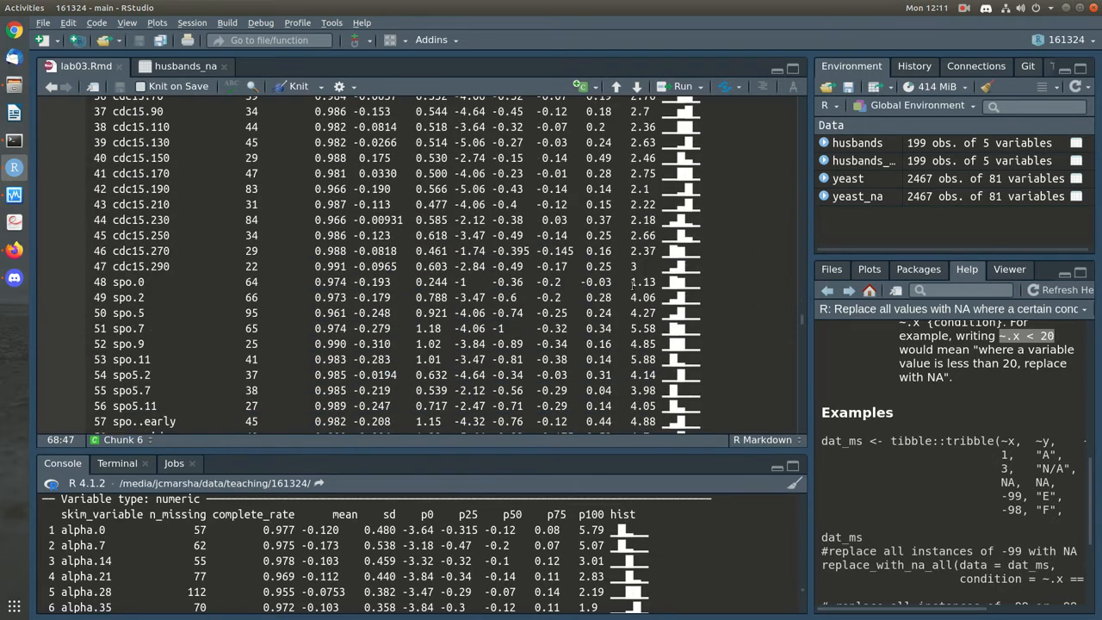
Below step 3, add an r chunk with skim(yeast_na), run it (2467 rows, 81 columns), and save
left_click(370, 244)
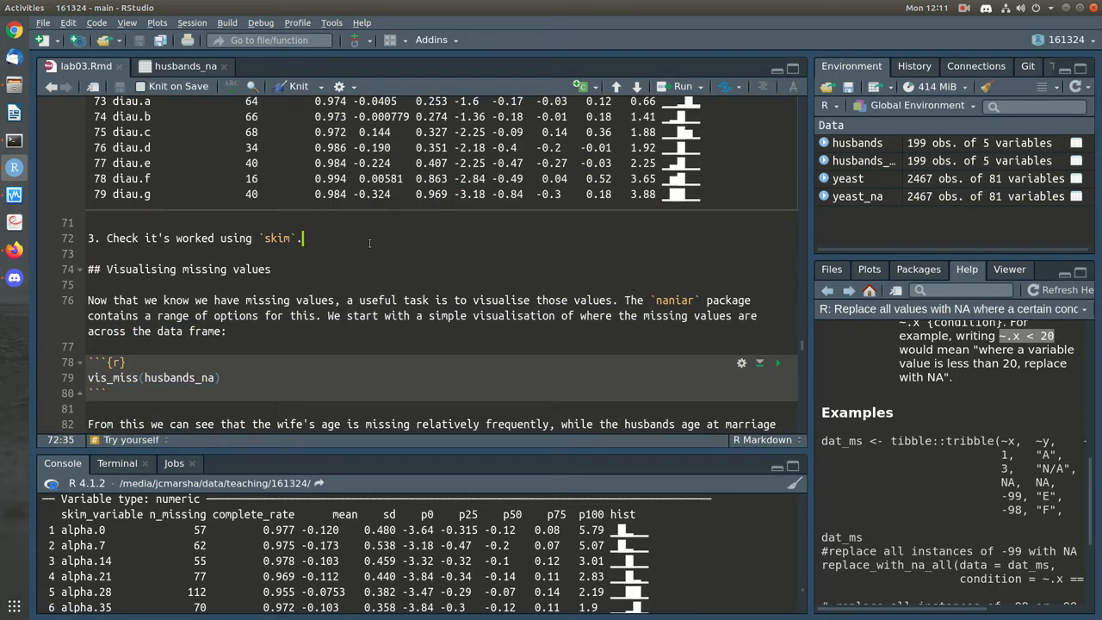
key("Return")
key("Return")
type("``")
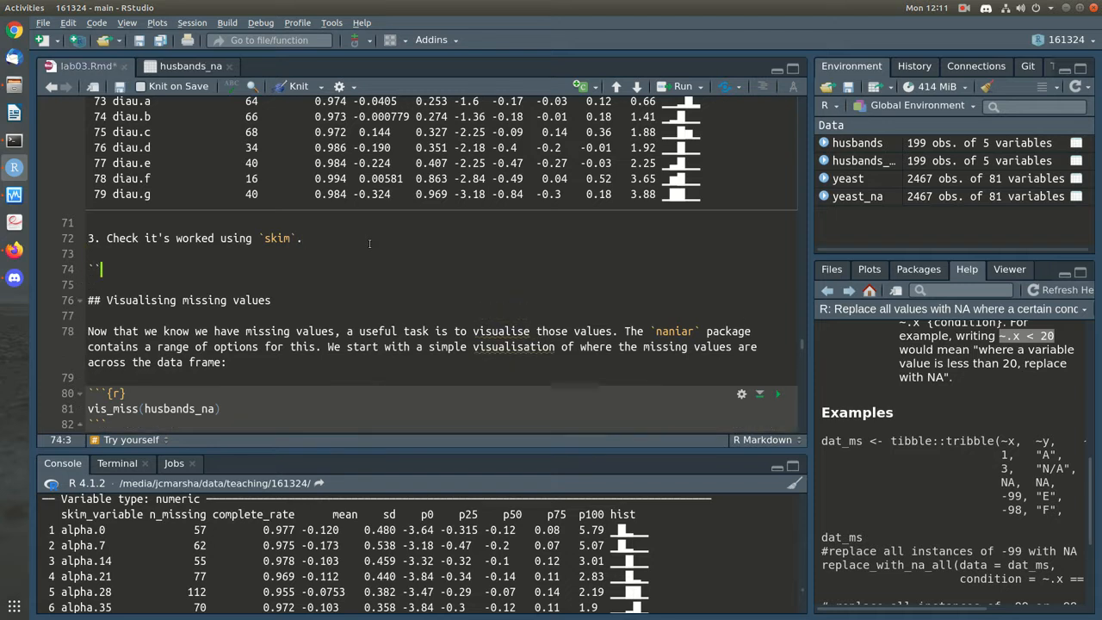
type("`{r")
key("Return")
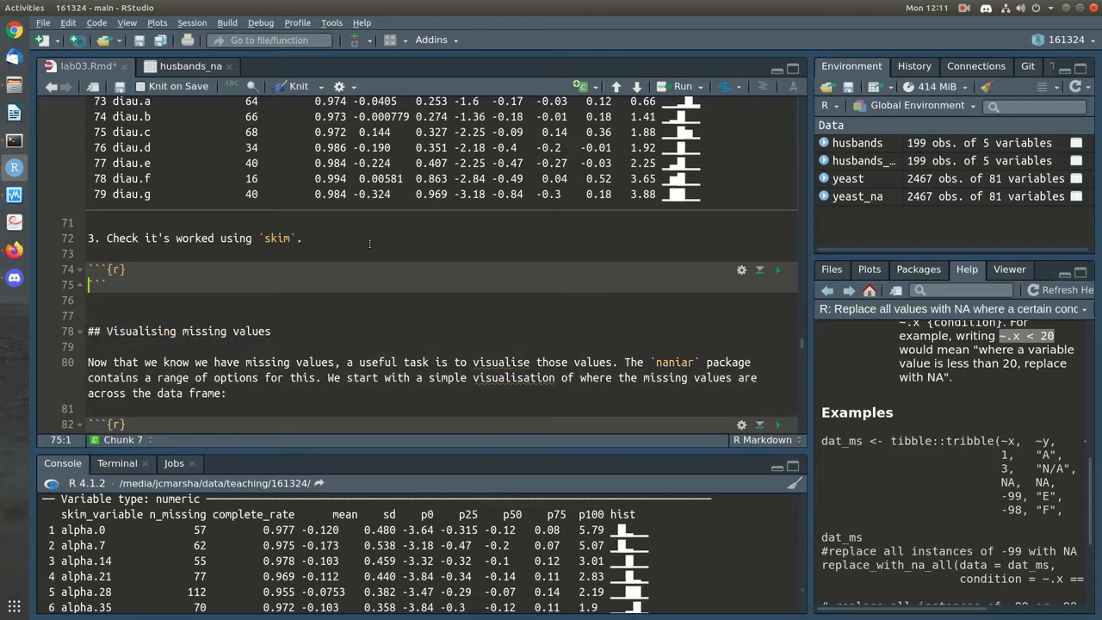
key("Return")
type("skim(yeast_na")
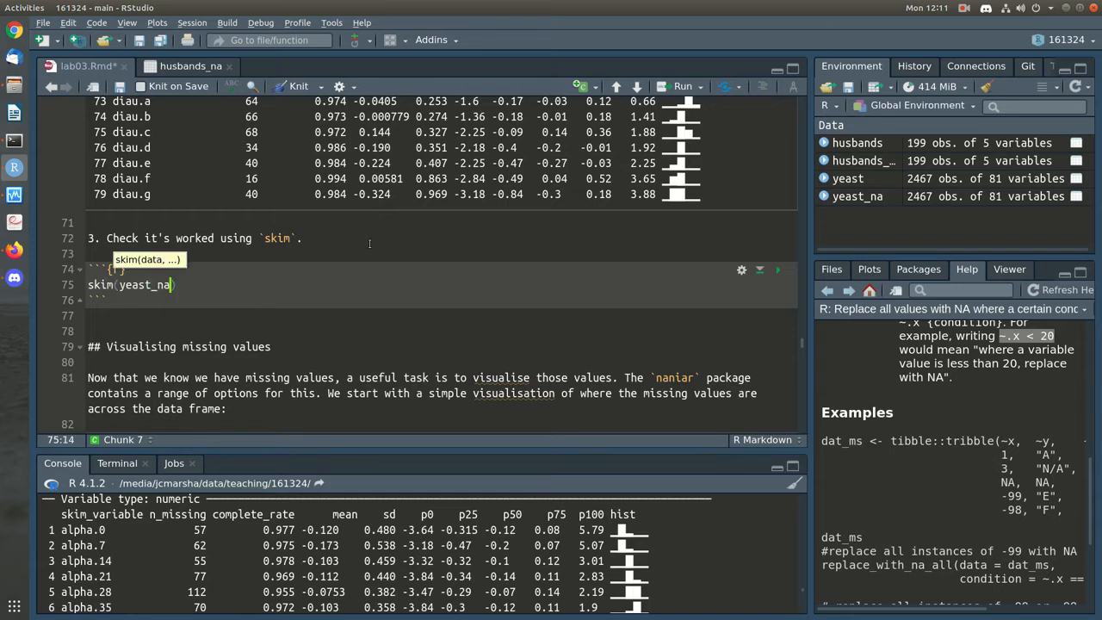
key("ctrl+Return")
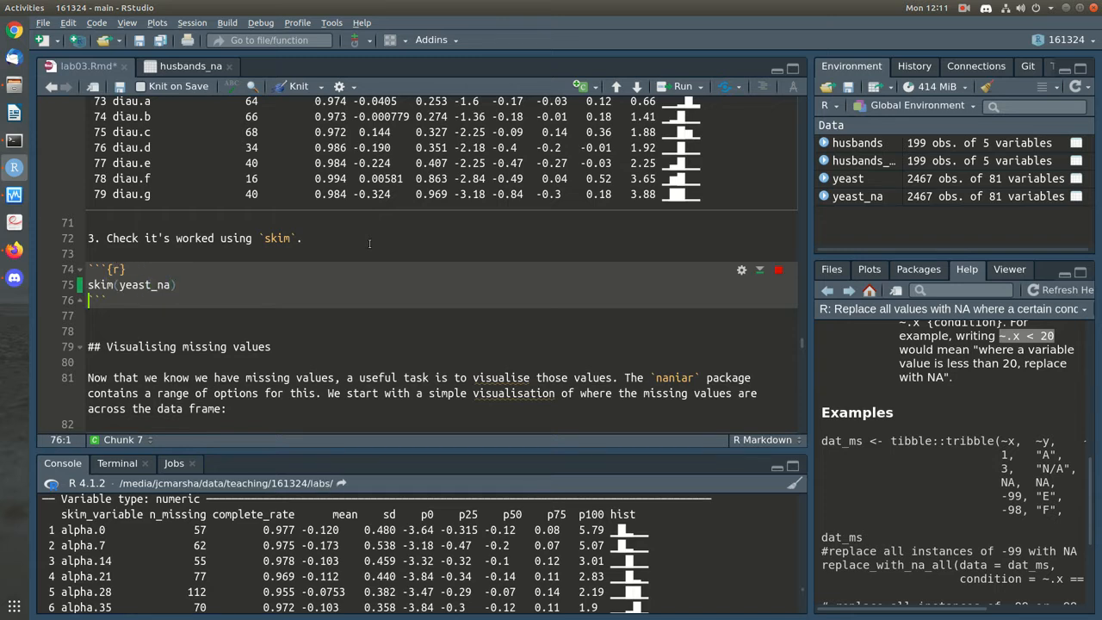
key("ctrl+s")
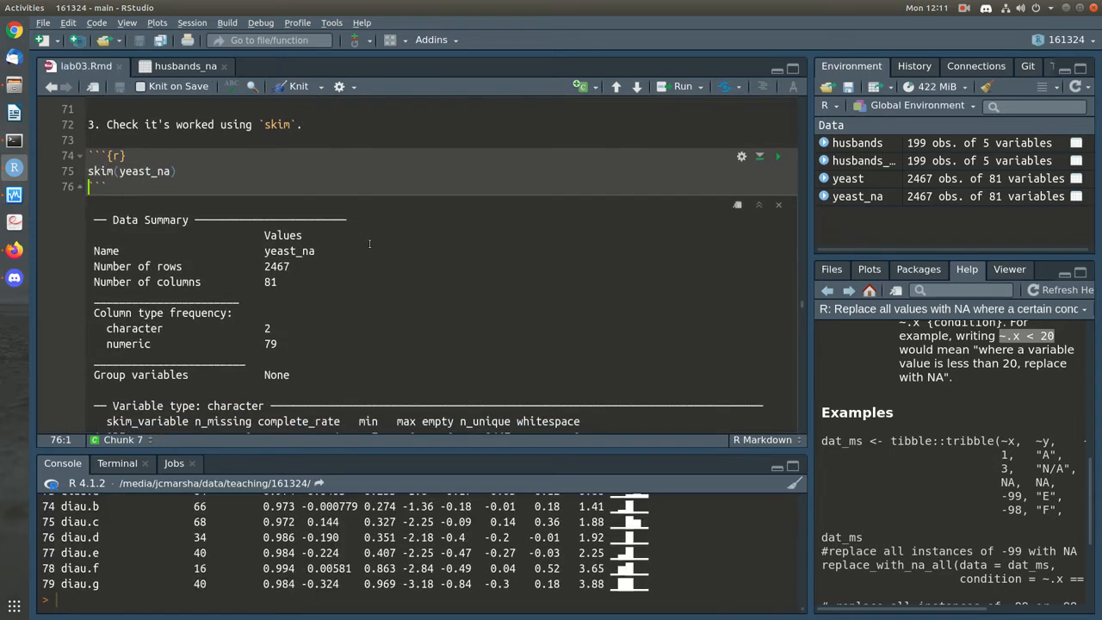
scroll(354, 197, "down", 15)
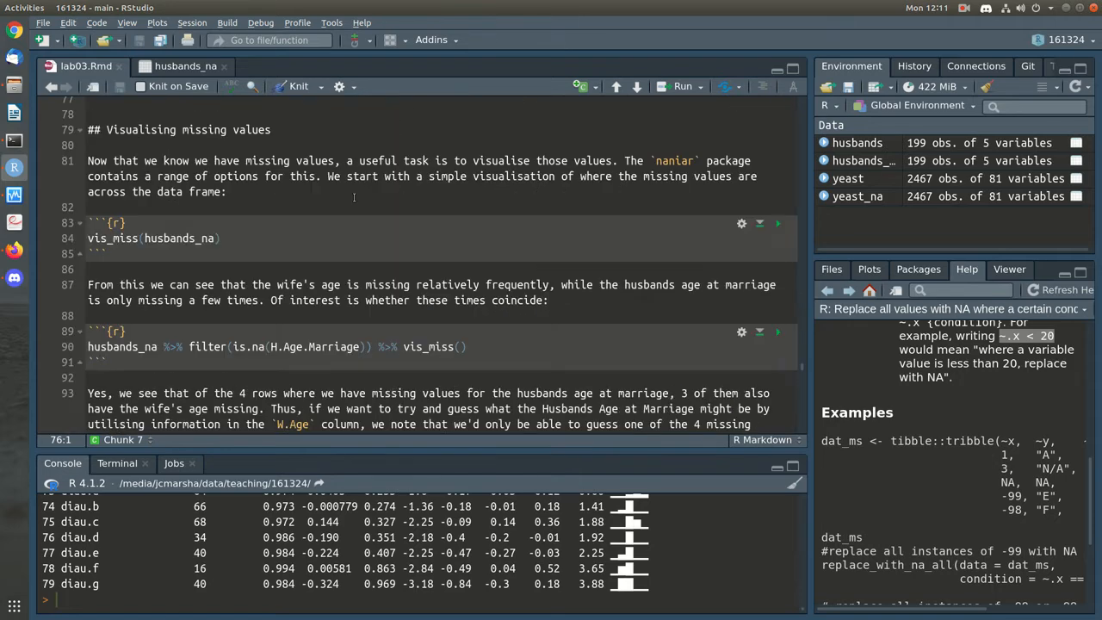
scroll(354, 197, "up", 15)
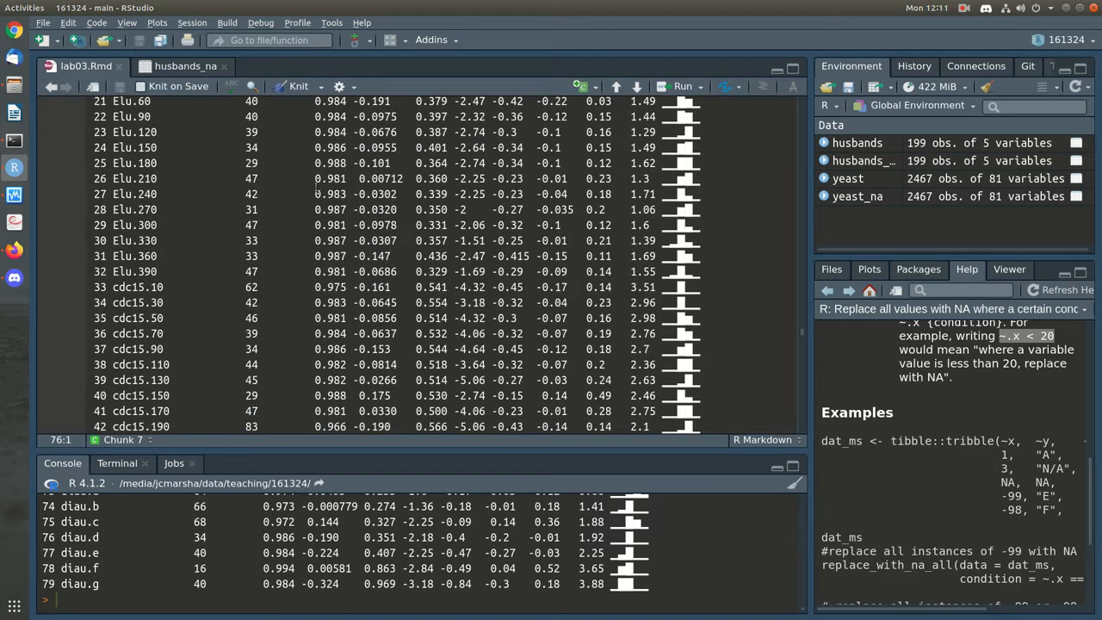
scroll(315, 185, "up", 5)
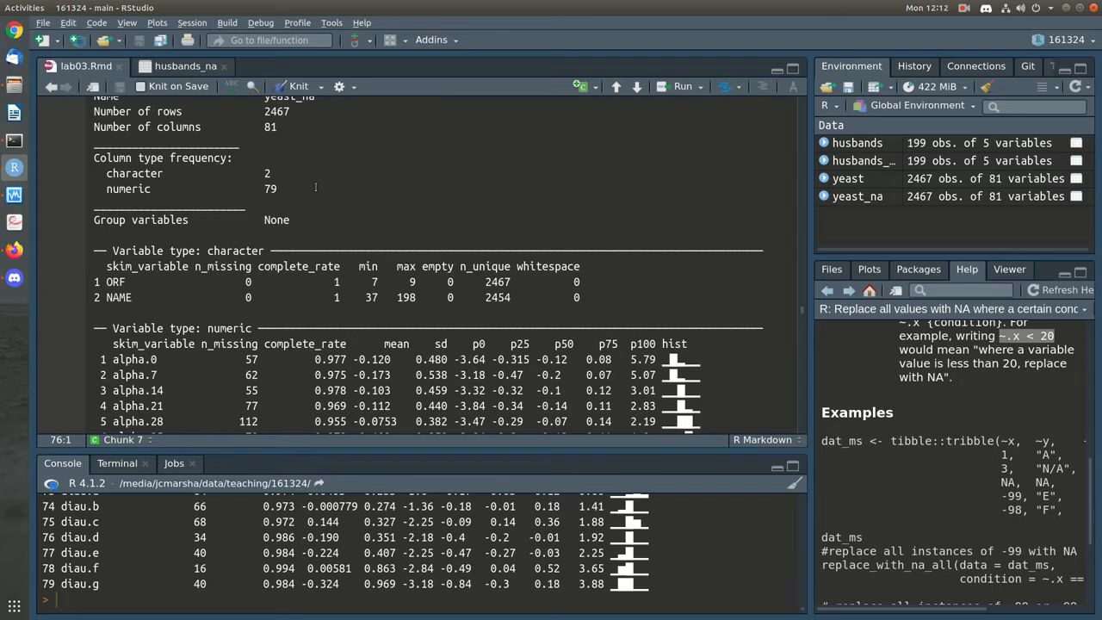
scroll(315, 187, "down", 3)
scroll(315, 187, "down", 15)
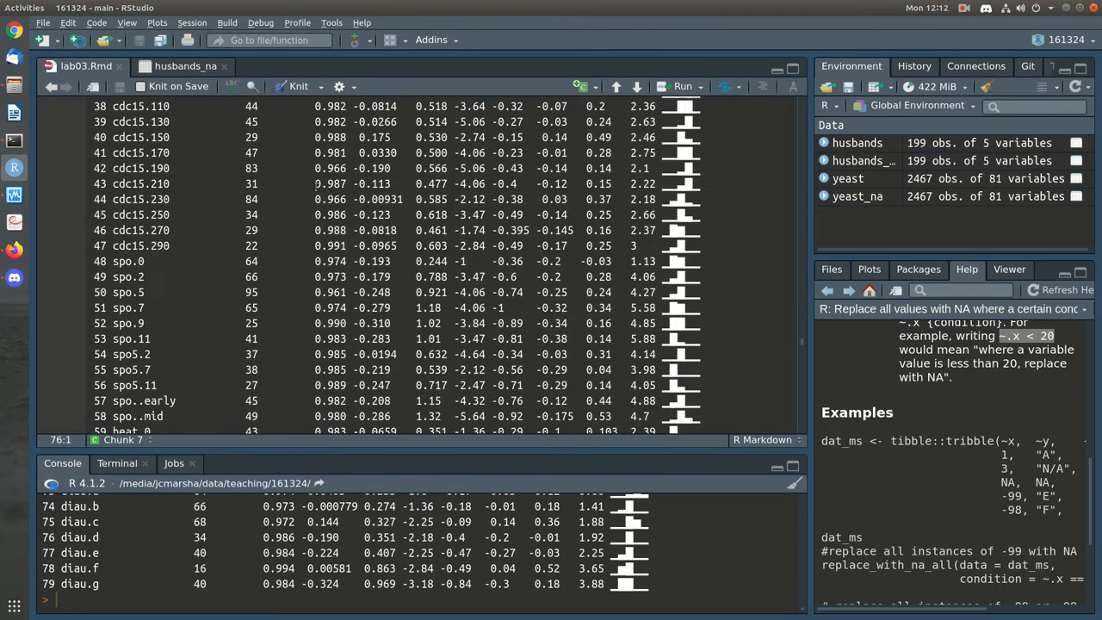
left_click(260, 201)
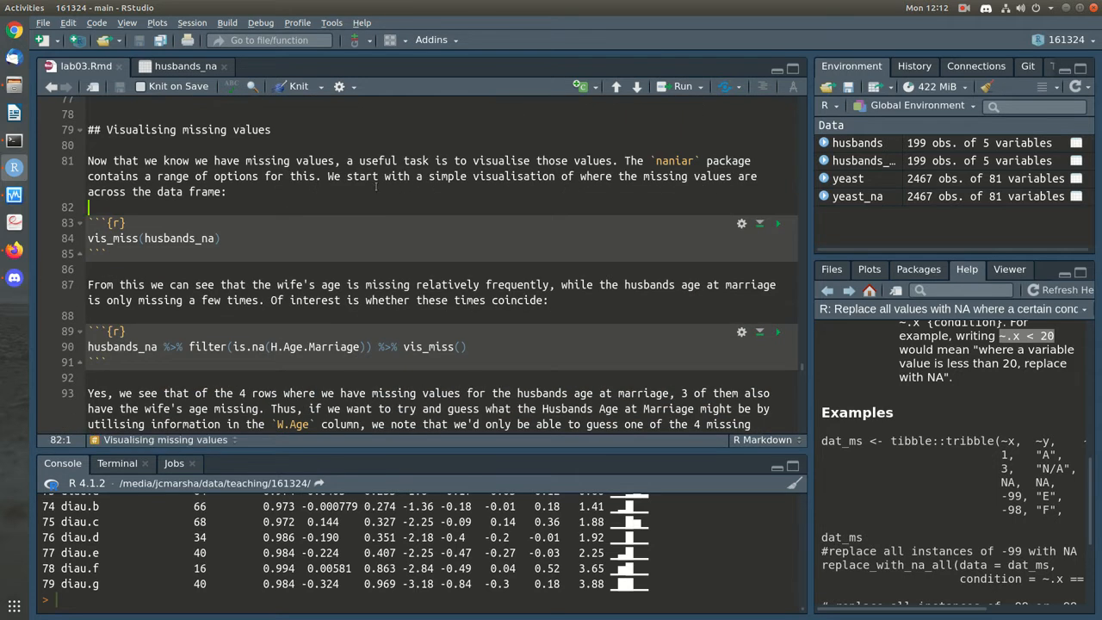
scroll(373, 187, "up", 2)
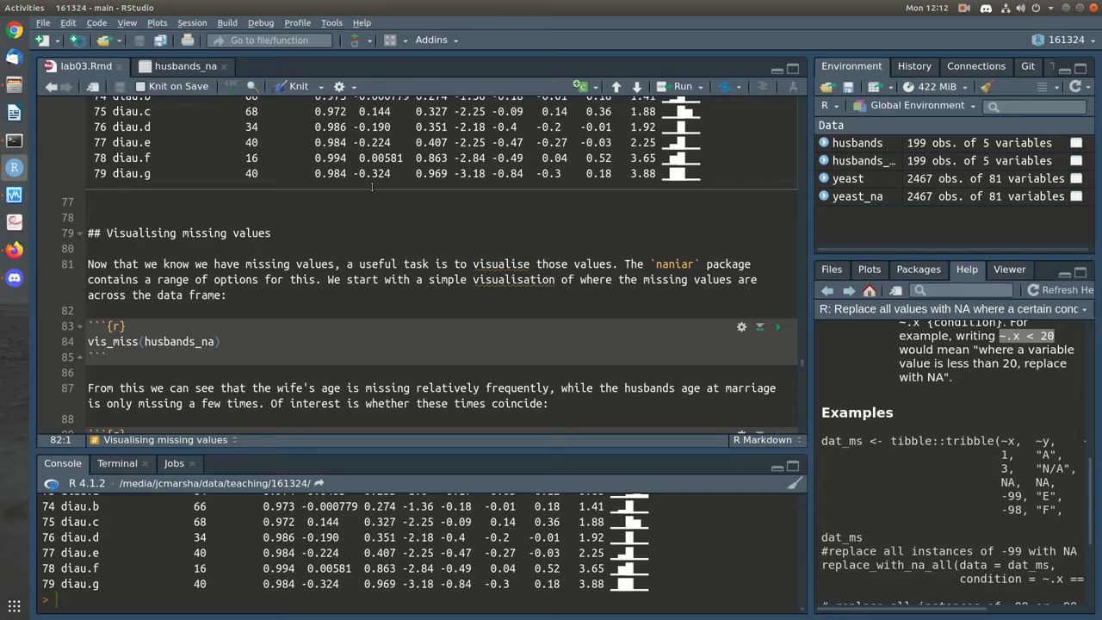
scroll(372, 187, "down", 3)
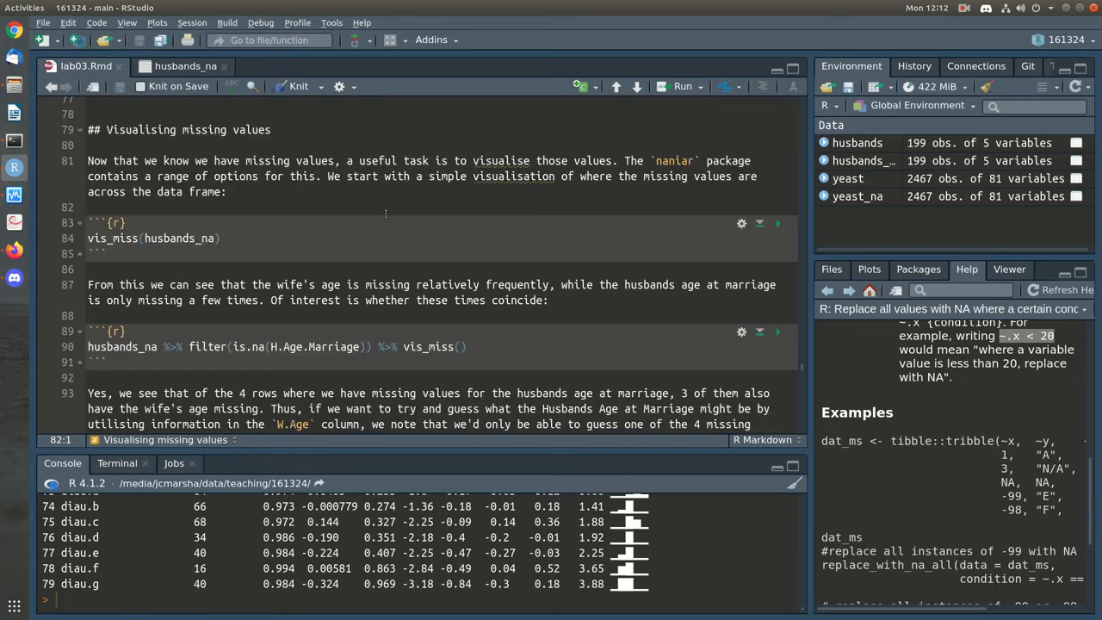
left_click(405, 271)
left_click(781, 223)
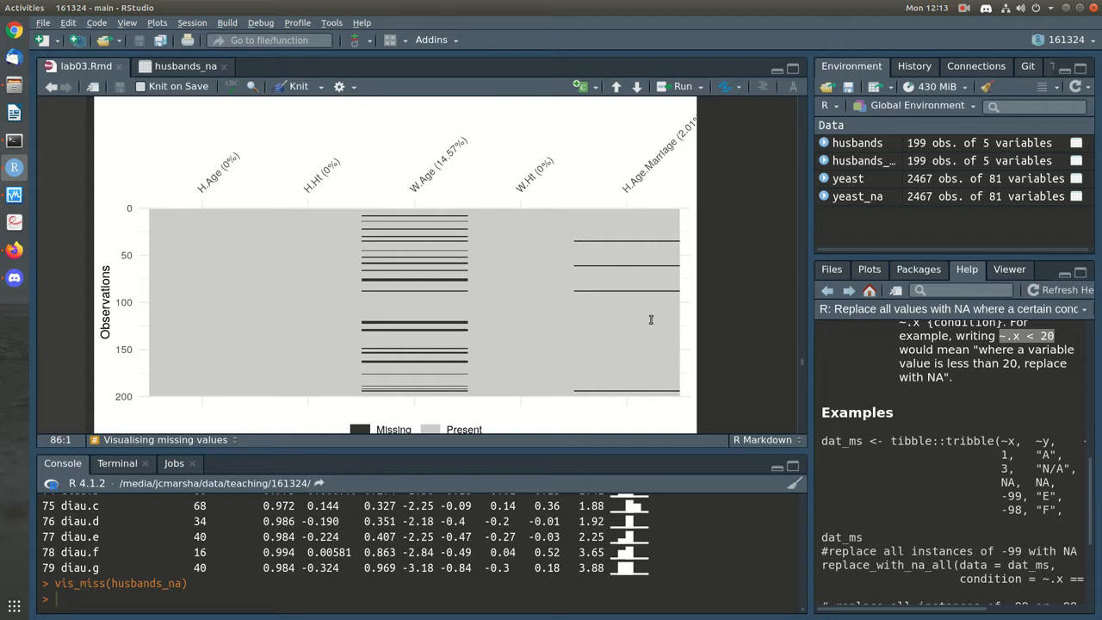
scroll(708, 329, "down", 1)
scroll(708, 329, "up", 1)
scroll(707, 330, "down", 1)
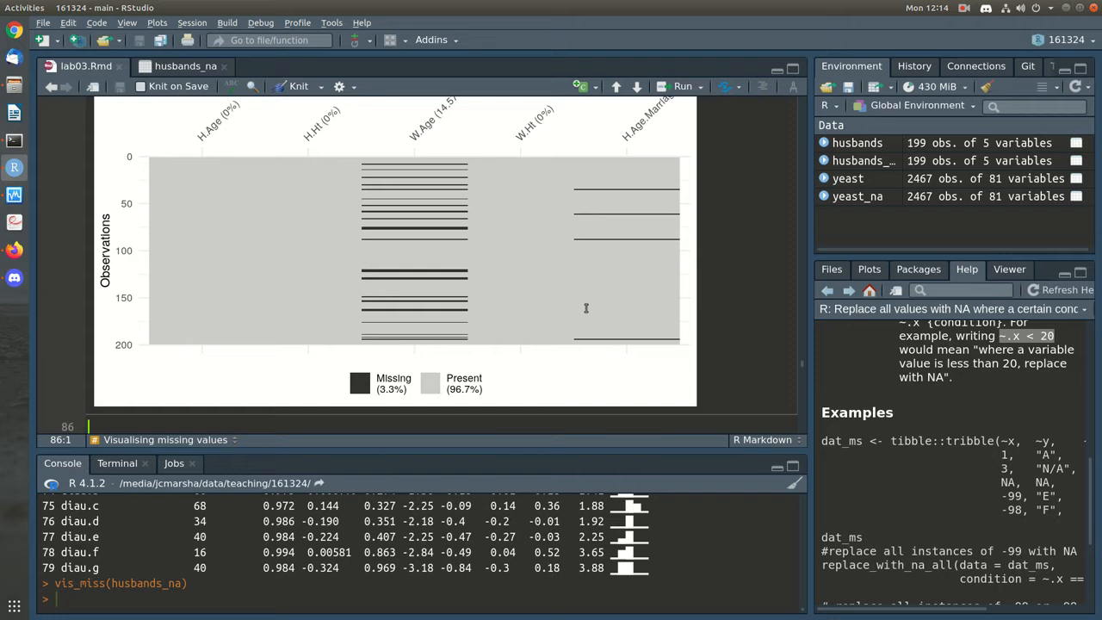
scroll(586, 307, "down", 2)
scroll(585, 307, "down", 1)
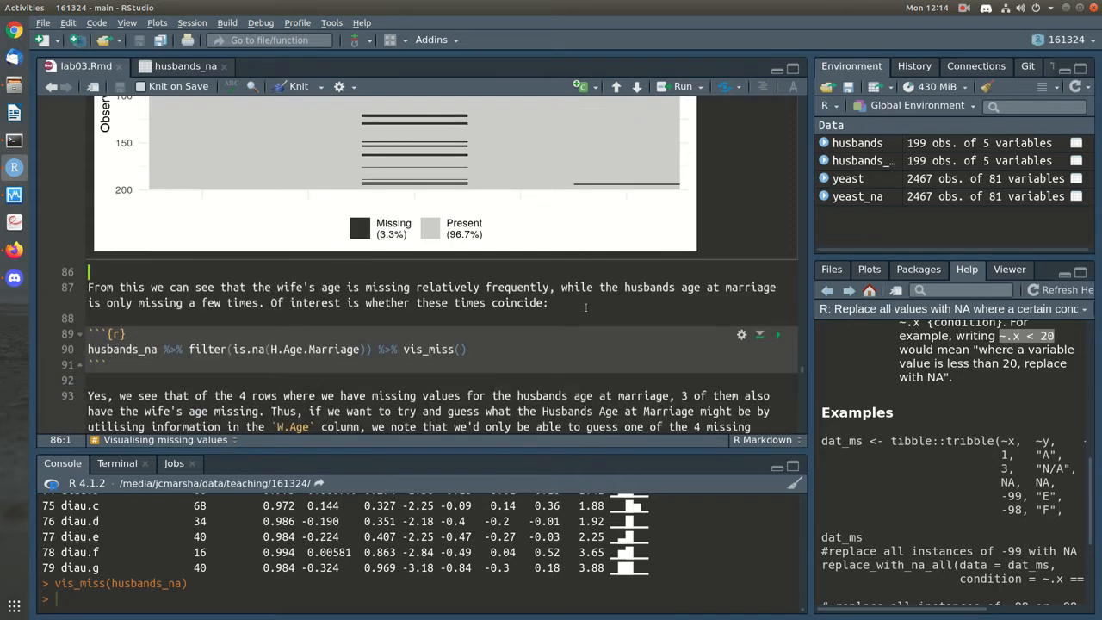
left_click(548, 314)
scroll(619, 332, "down", 1)
left_click(577, 299)
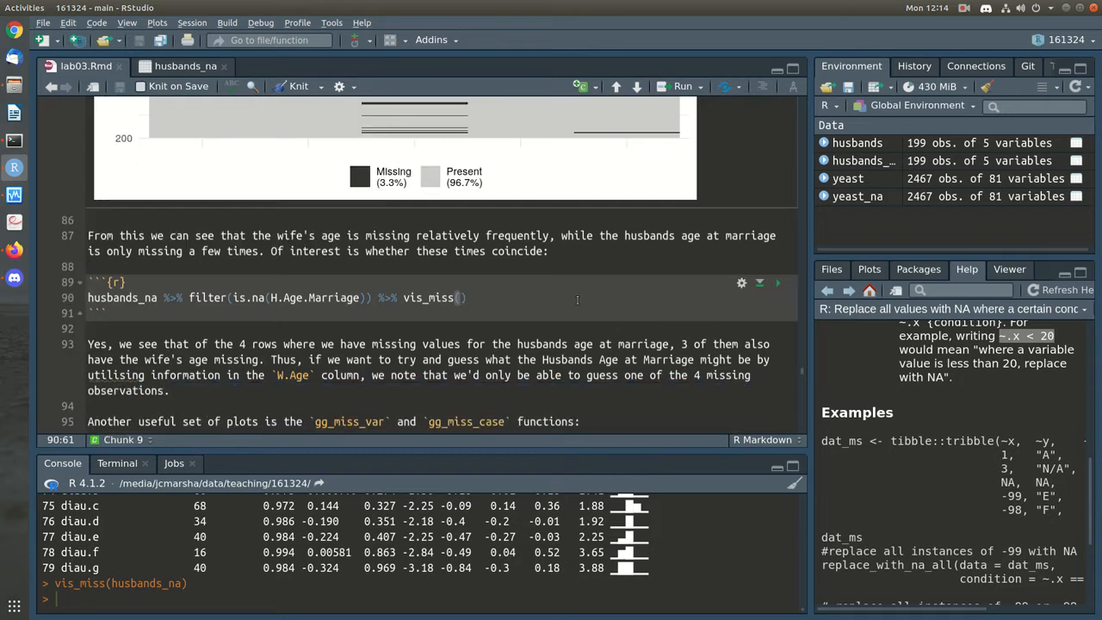
scroll(577, 300, "up", 5)
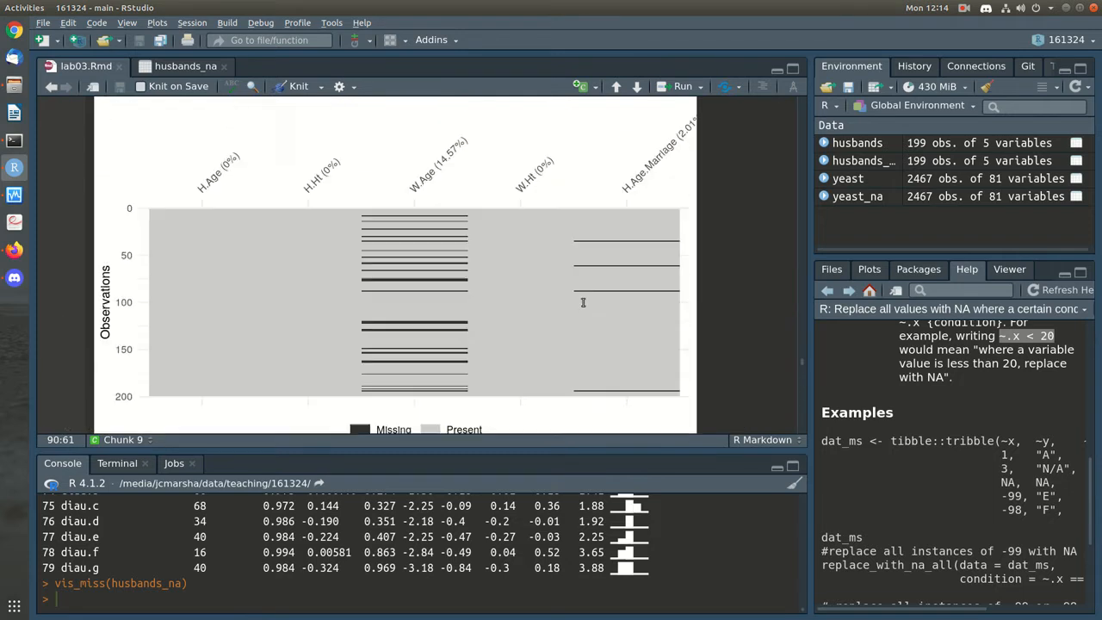
scroll(583, 302, "down", 2)
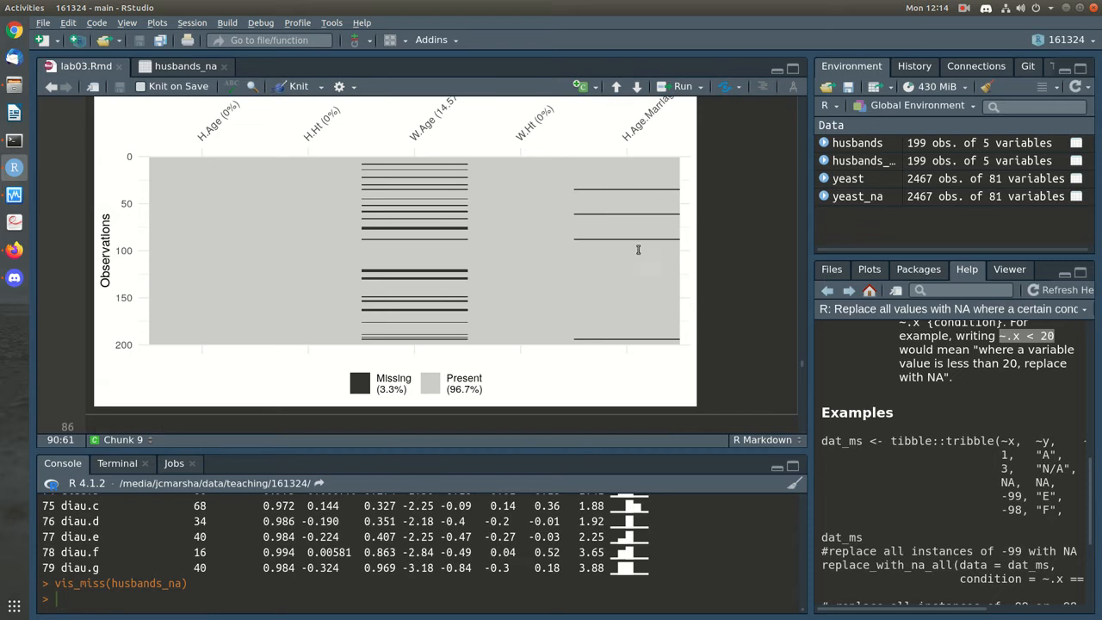
scroll(629, 334, "down", 4)
scroll(626, 336, "up", 1)
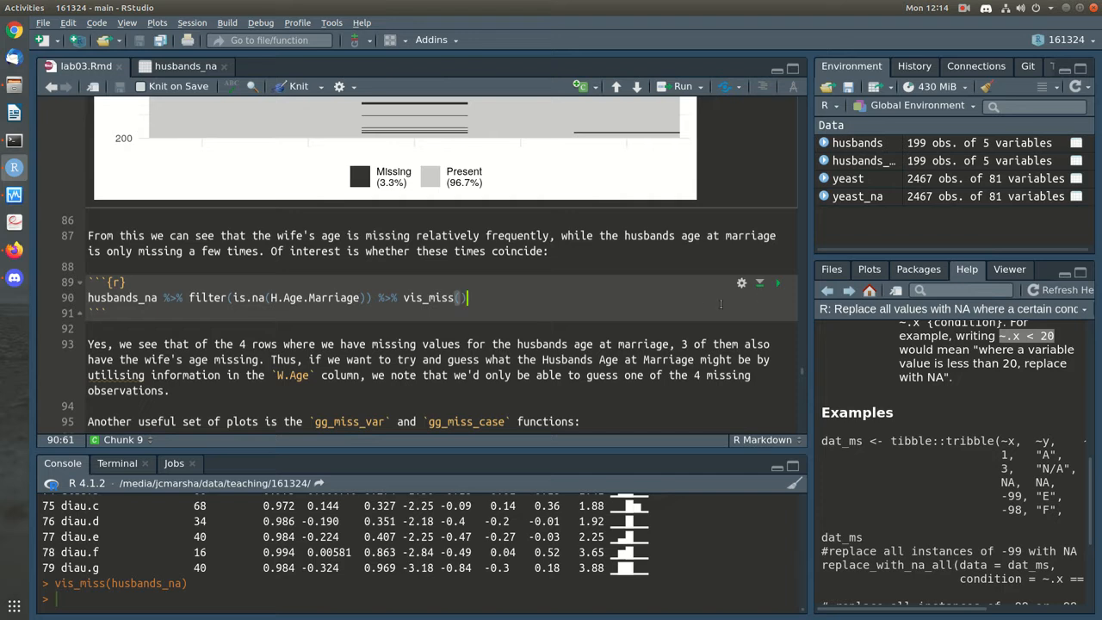
Run the husbands_na %>% filter(is.na(H.Age.Marriage)) %>% vis_miss() chunk and review the 4-row plot
left_click(782, 284)
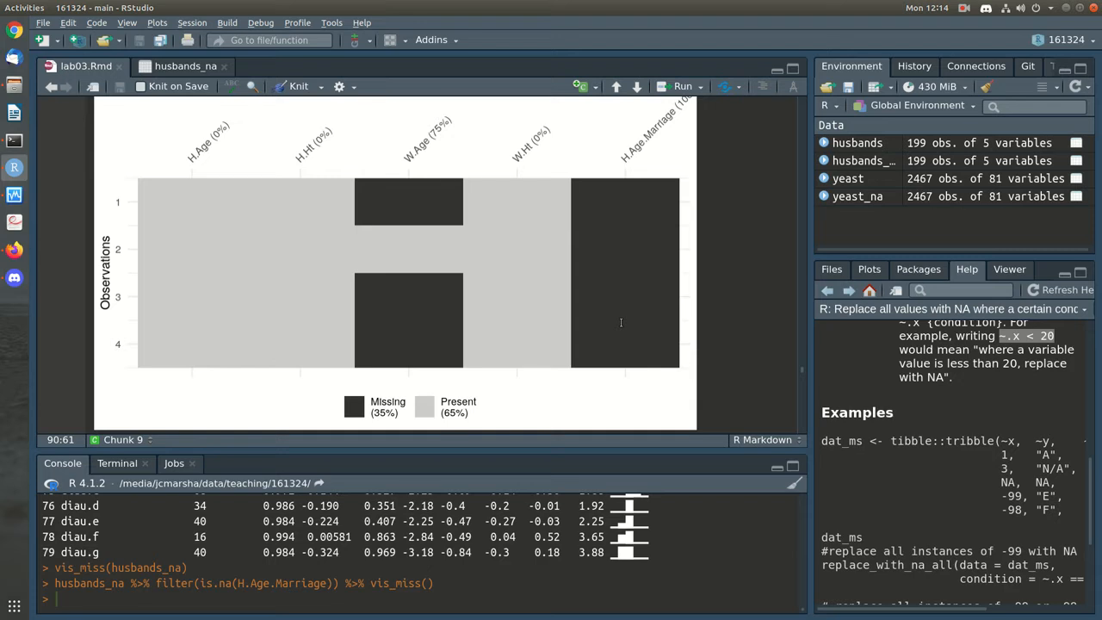
scroll(621, 323, "down", 2)
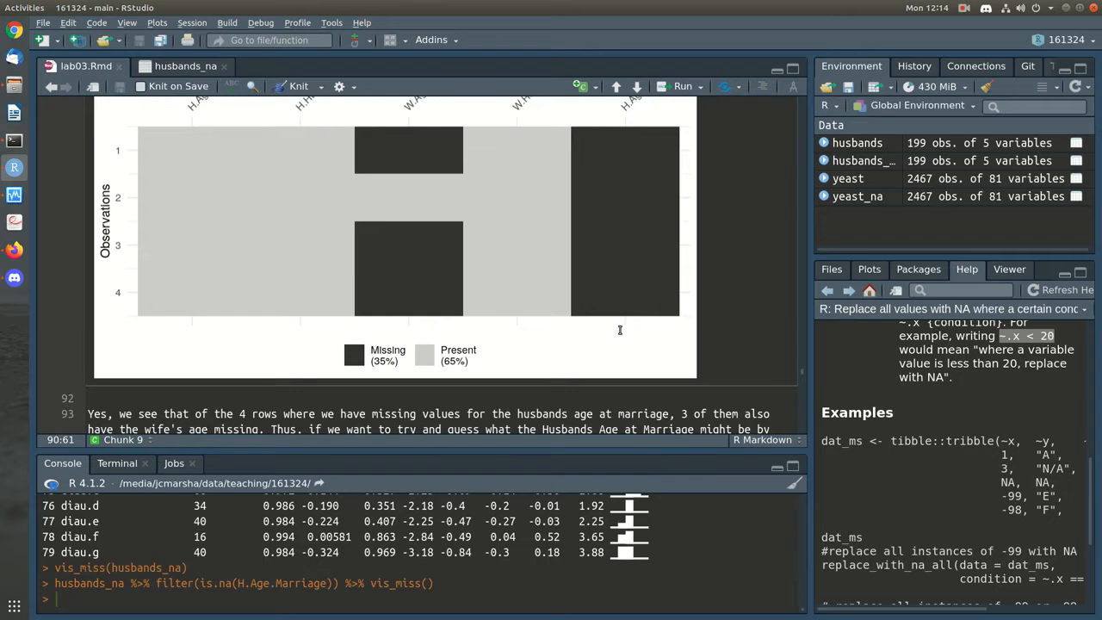
scroll(536, 242, "up", 2)
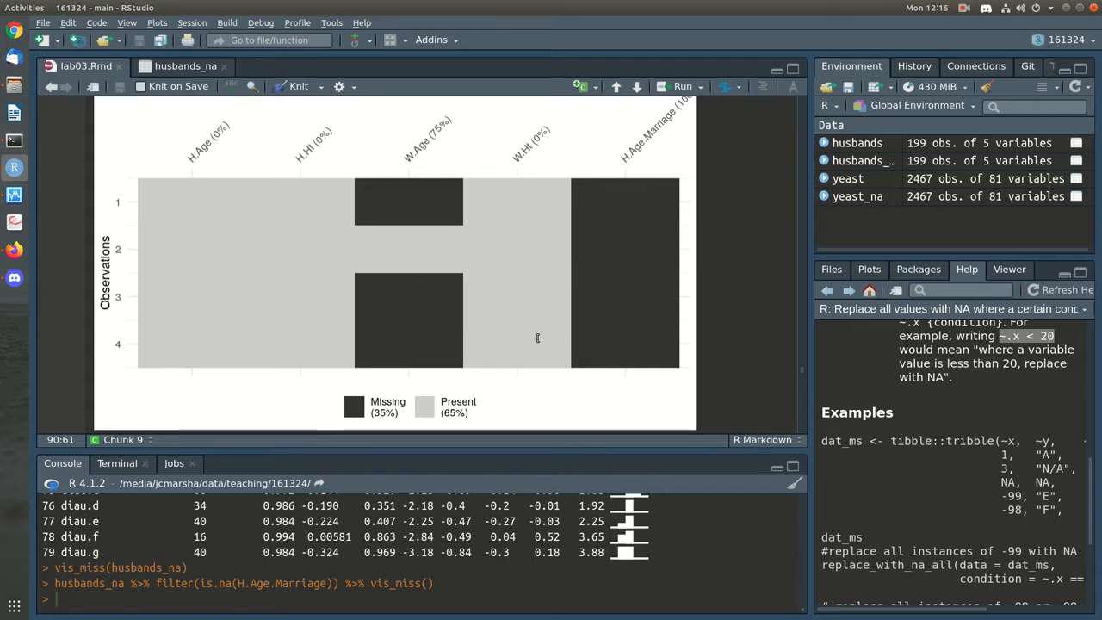
scroll(700, 359, "down", 5)
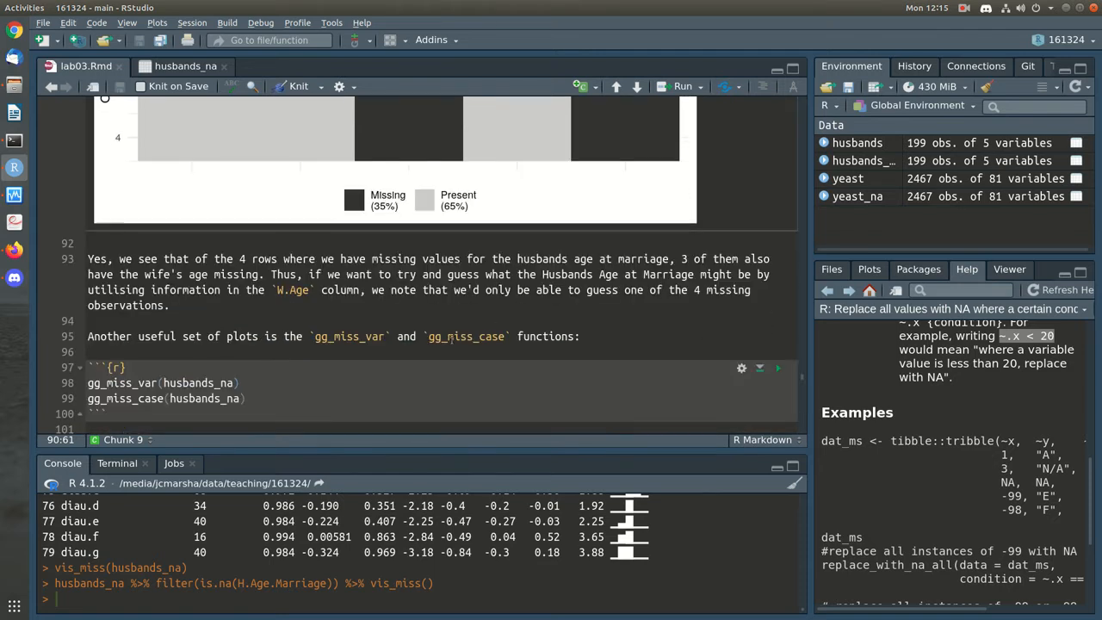
Run the gg_miss_var line for husbands_na
left_click(577, 318)
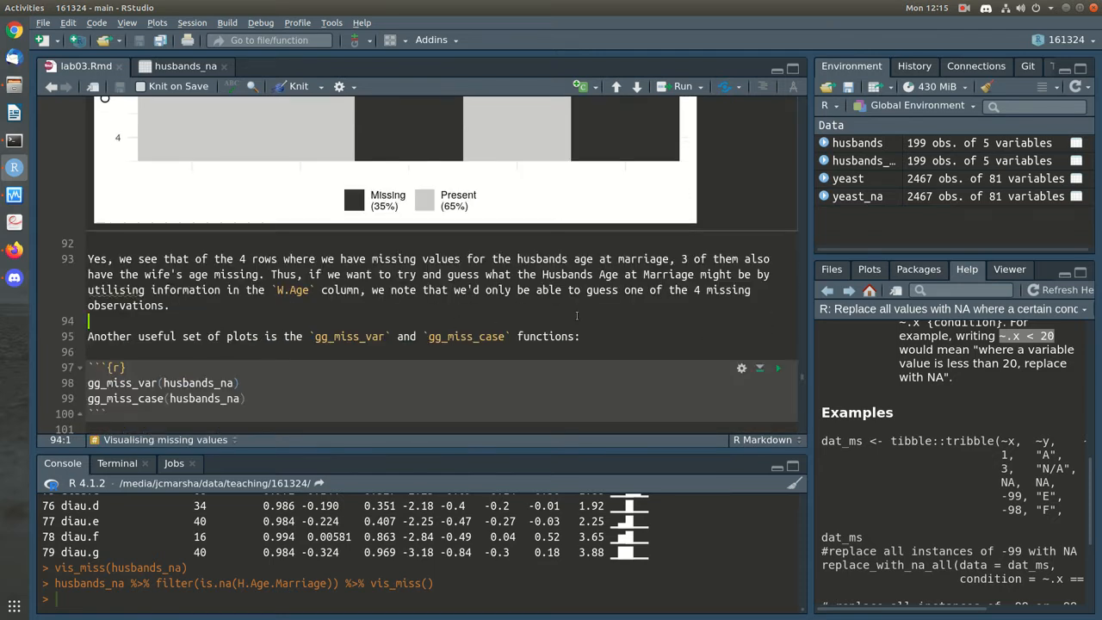
scroll(577, 317, "down", 3)
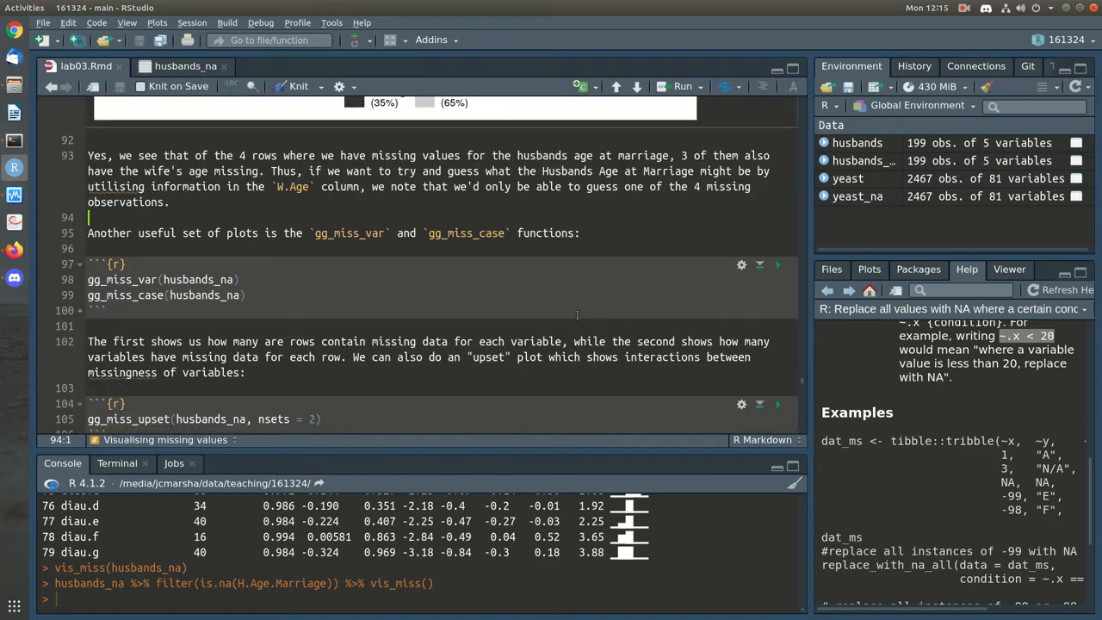
left_click(417, 282)
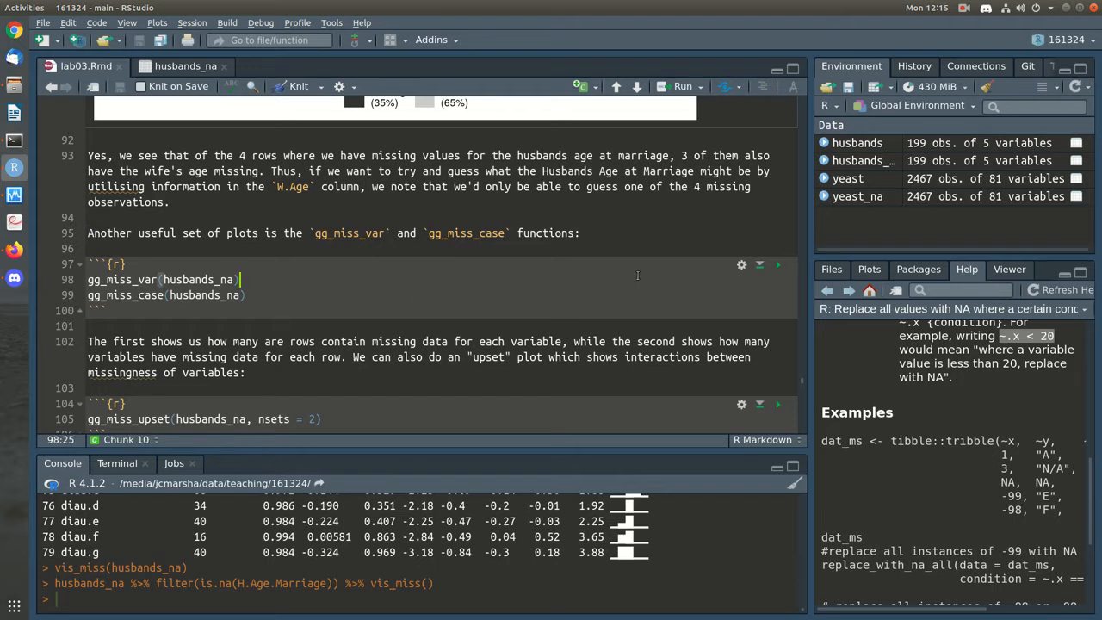
key("ctrl+Return")
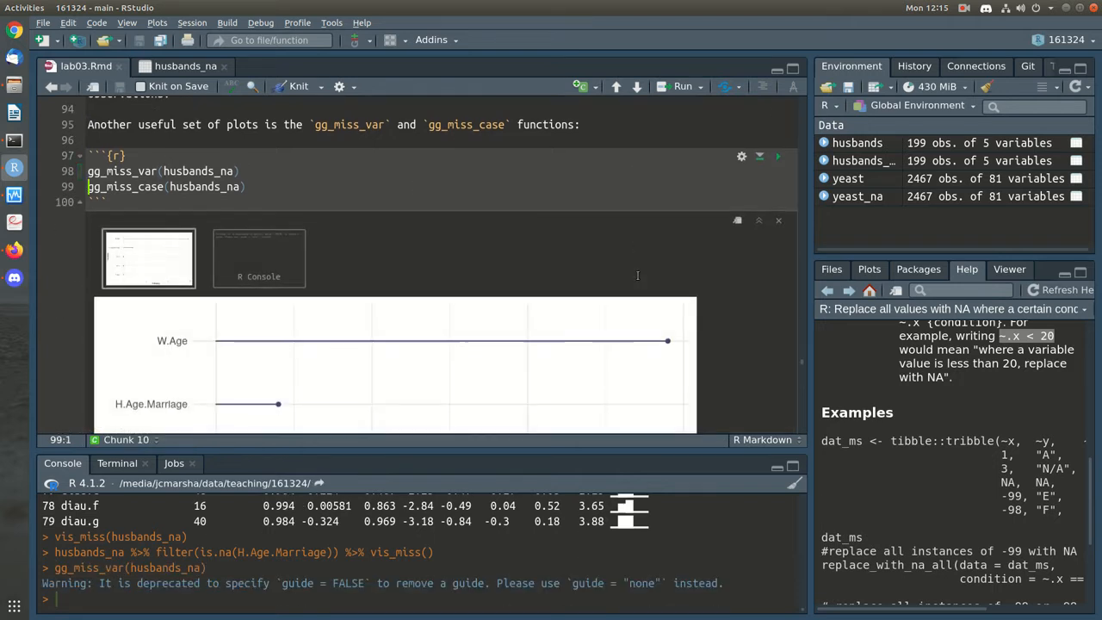
scroll(638, 275, "up", 1)
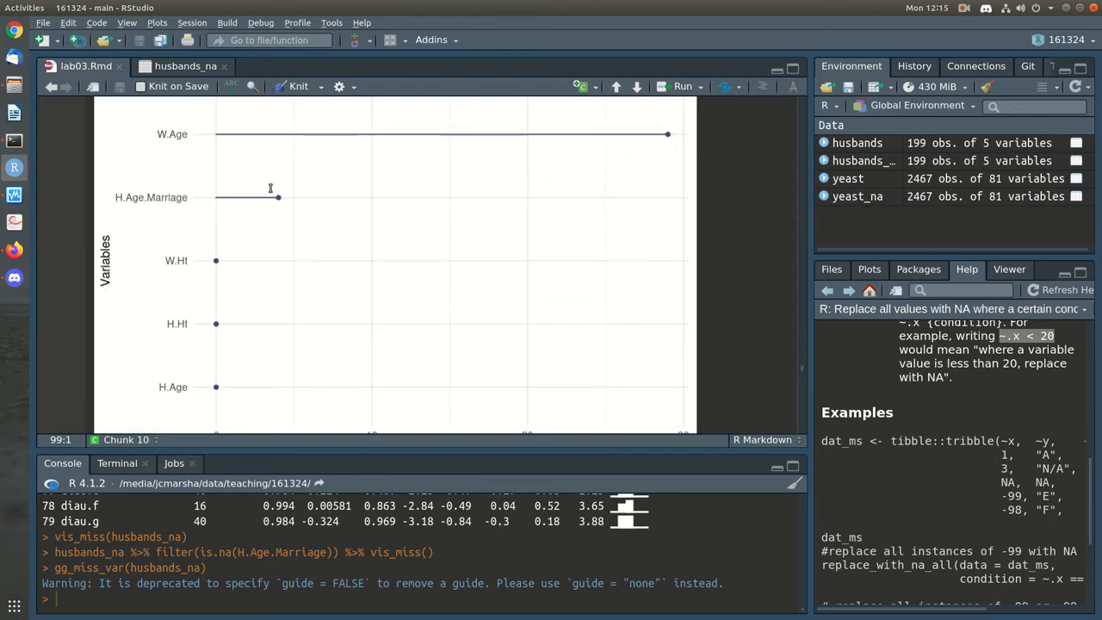
scroll(377, 301, "down", 1)
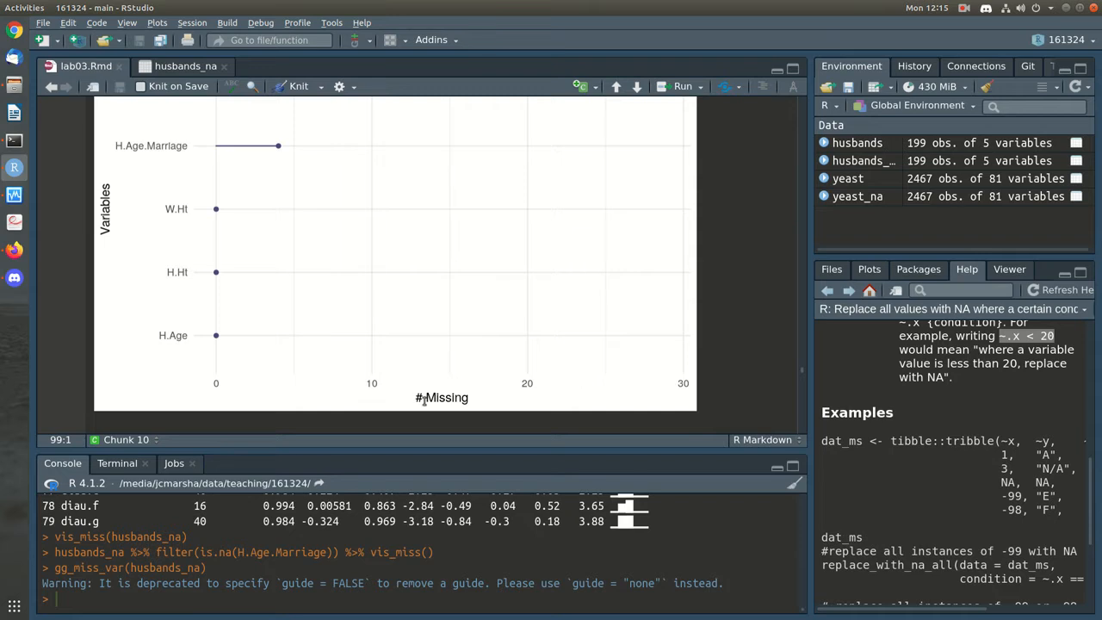
scroll(454, 313, "up", 1)
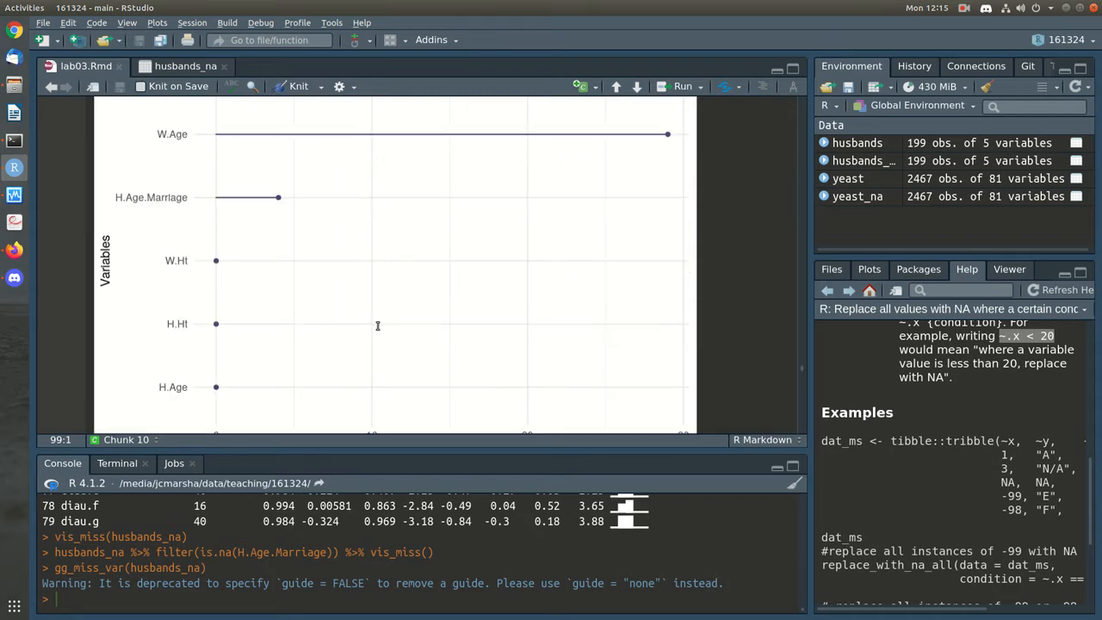
scroll(379, 324, "up", 4)
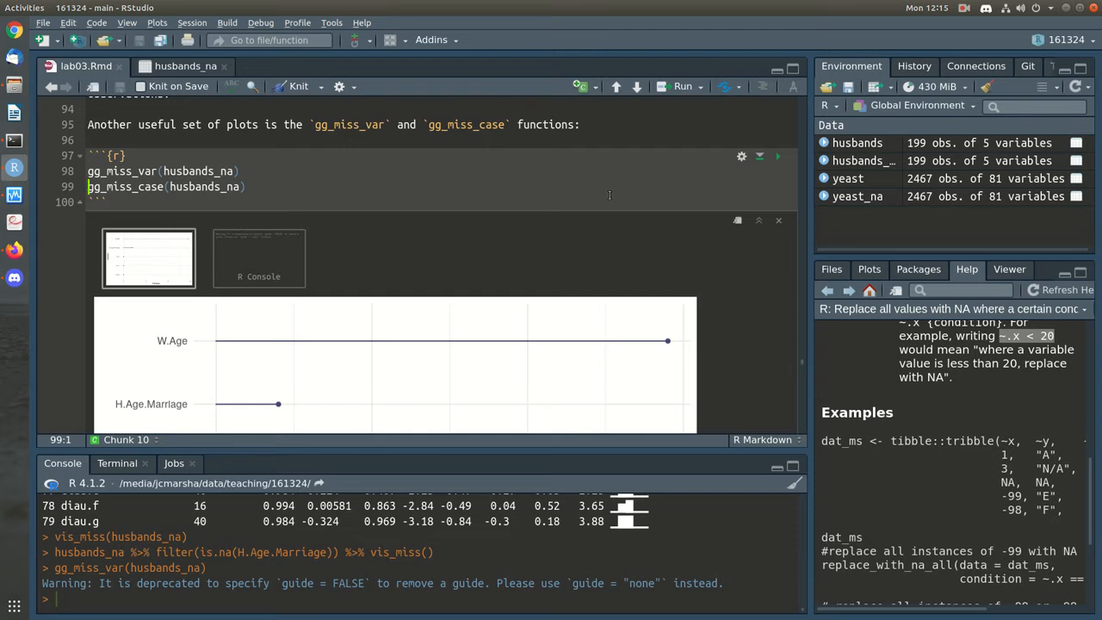
Run the gg_miss_case line for husbands_na
key("ctrl+Return")
scroll(609, 195, "down", 14)
scroll(601, 199, "up", 5)
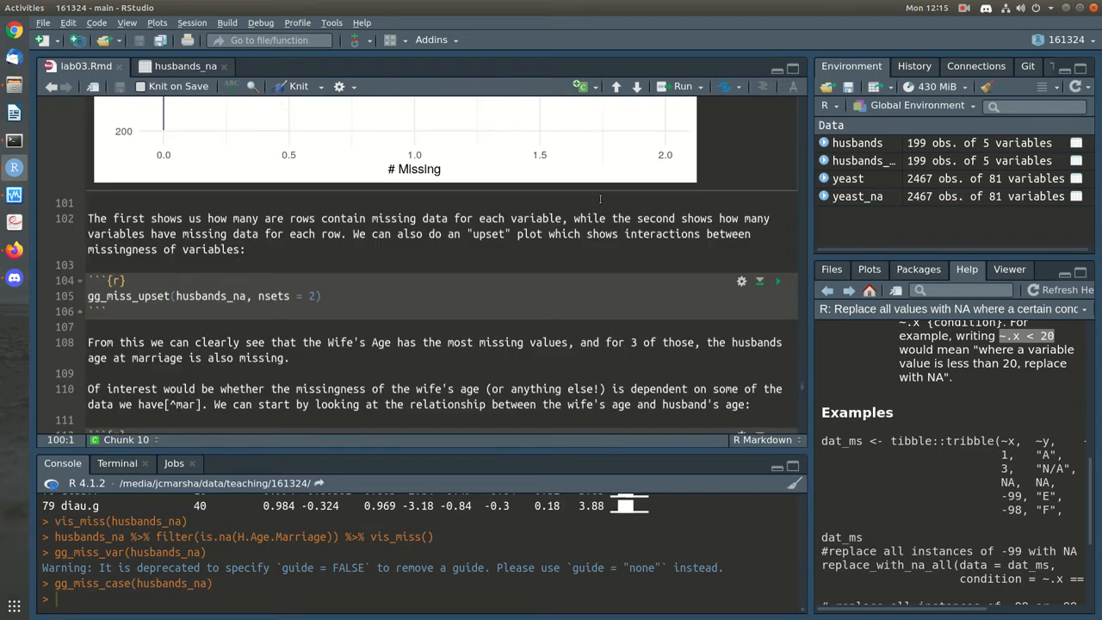
scroll(600, 199, "up", 7)
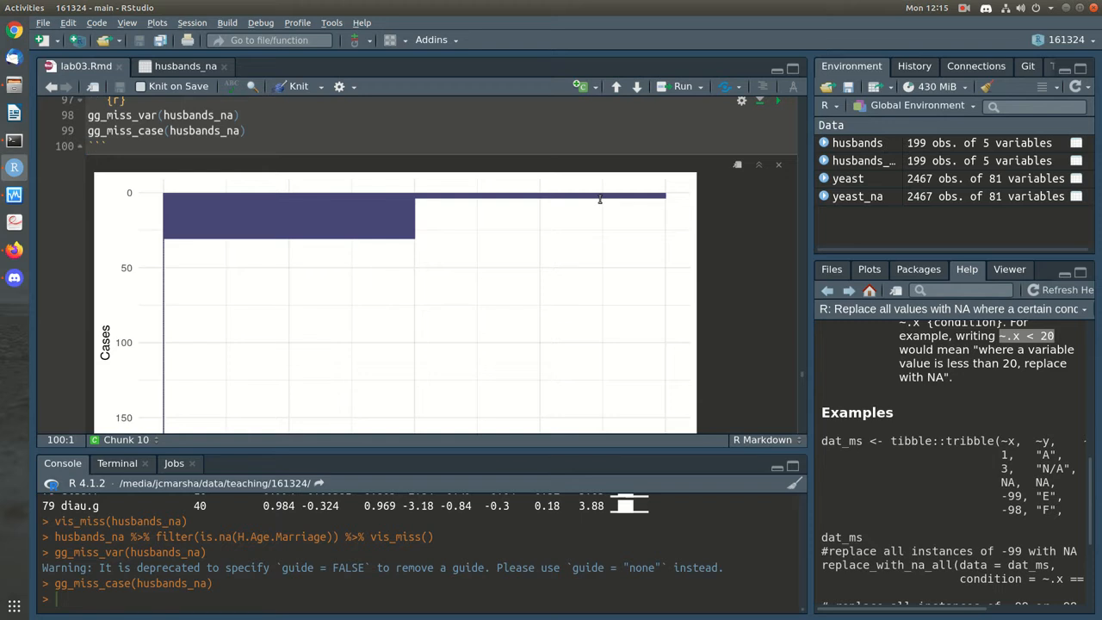
scroll(590, 234, "down", 3)
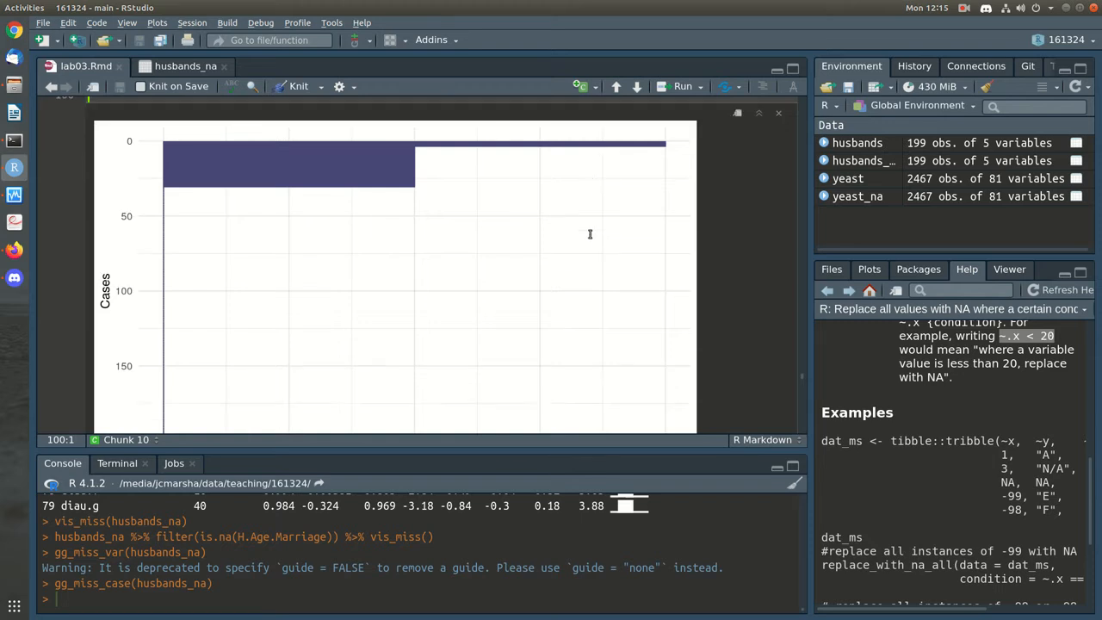
scroll(590, 234, "up", 5)
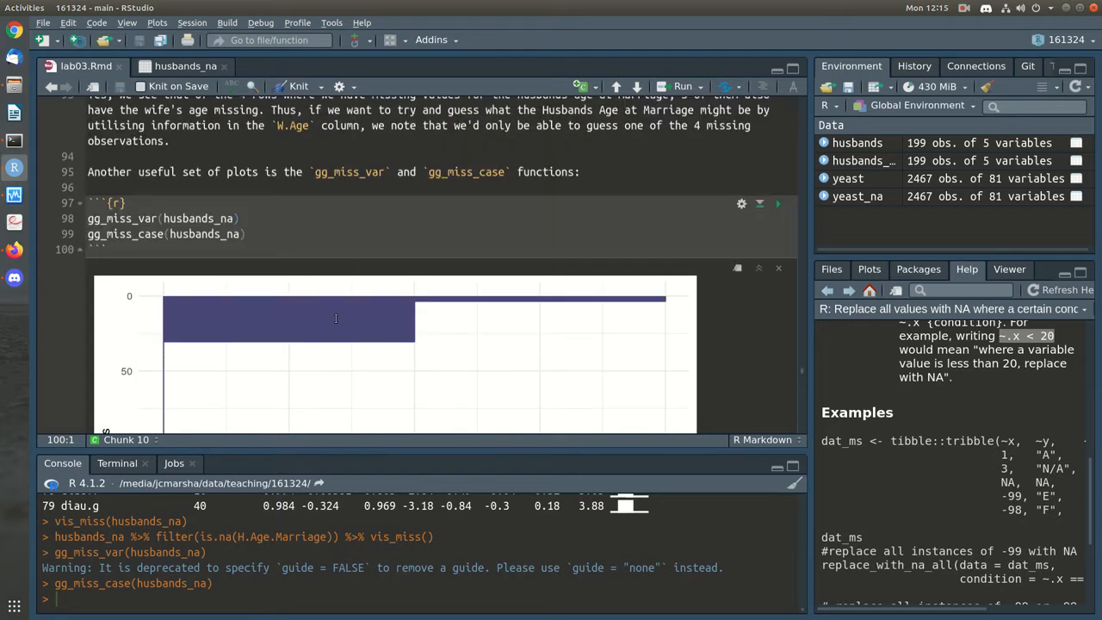
Re-run the whole chunk and display its gg_miss_case output: about 30 cases miss one value
left_click(778, 204)
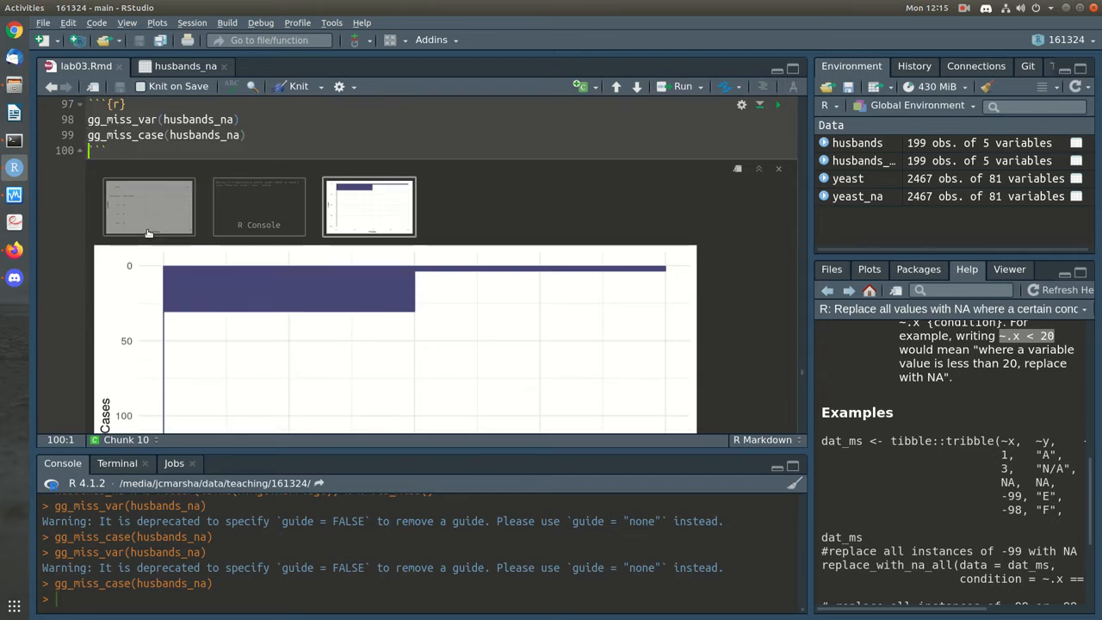
scroll(482, 336, "down", 3)
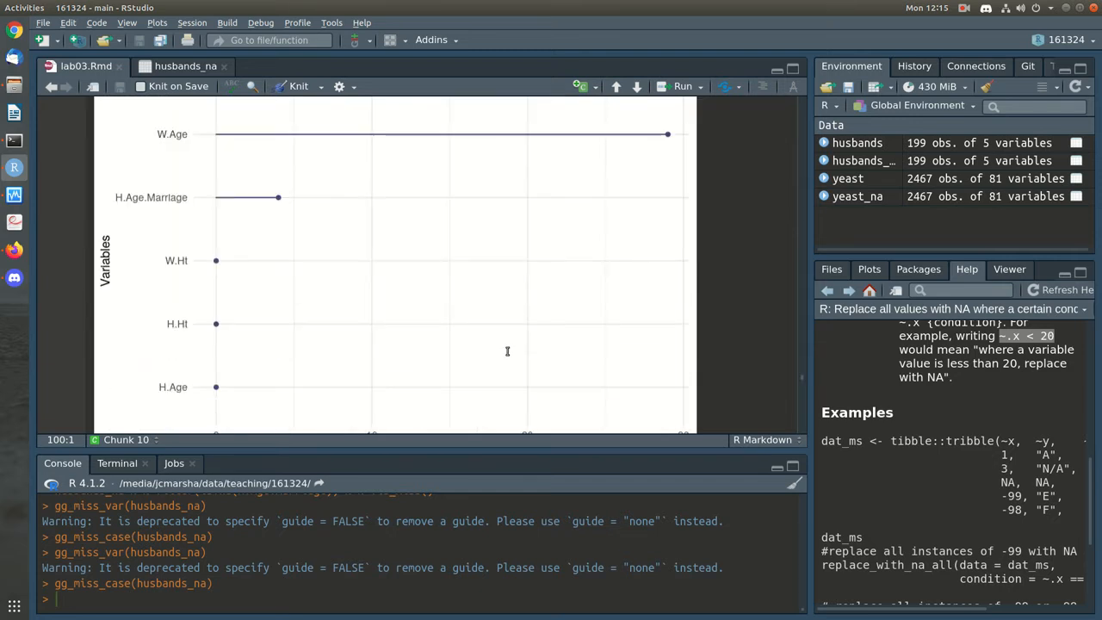
scroll(507, 351, "up", 1)
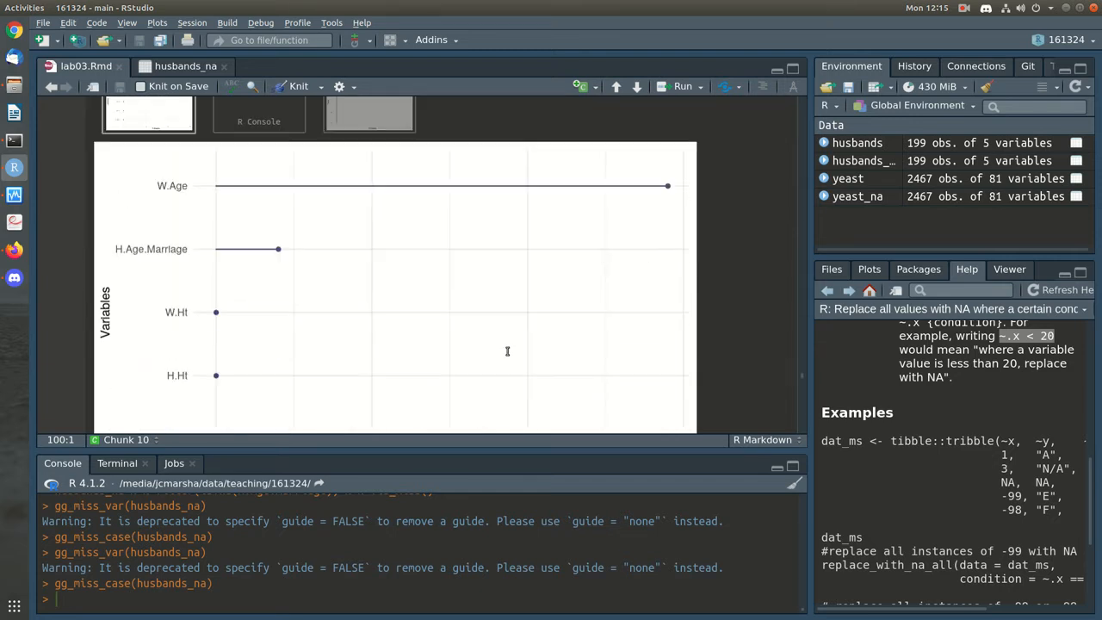
scroll(507, 352, "up", 2)
left_click(368, 209)
scroll(657, 304, "down", 2)
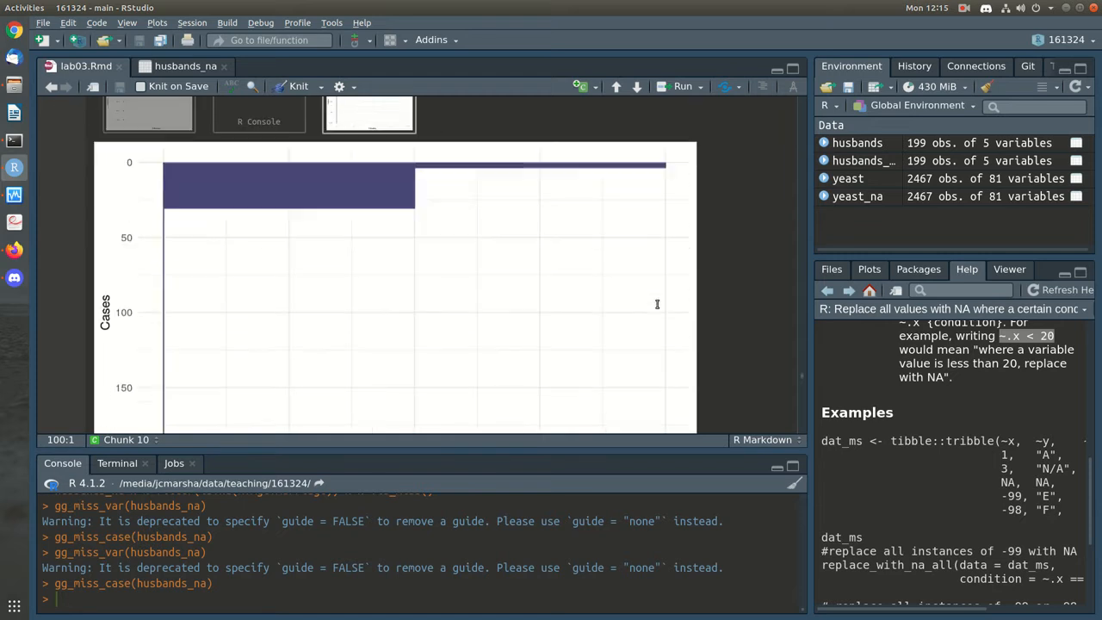
scroll(657, 304, "down", 1)
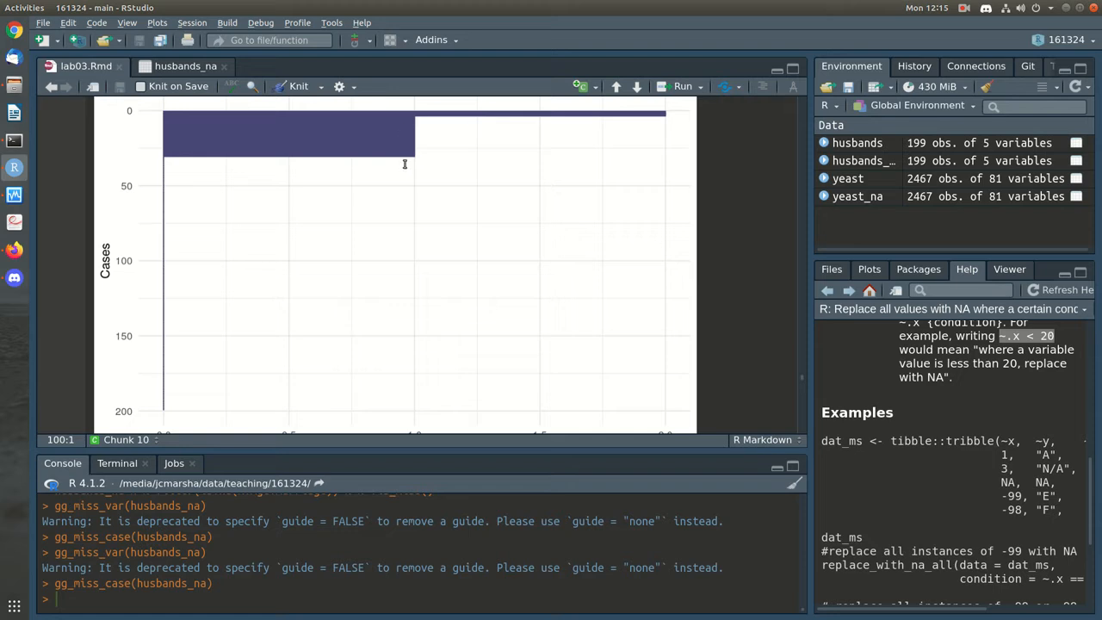
scroll(481, 269, "down", 3)
scroll(290, 275, "up", 6)
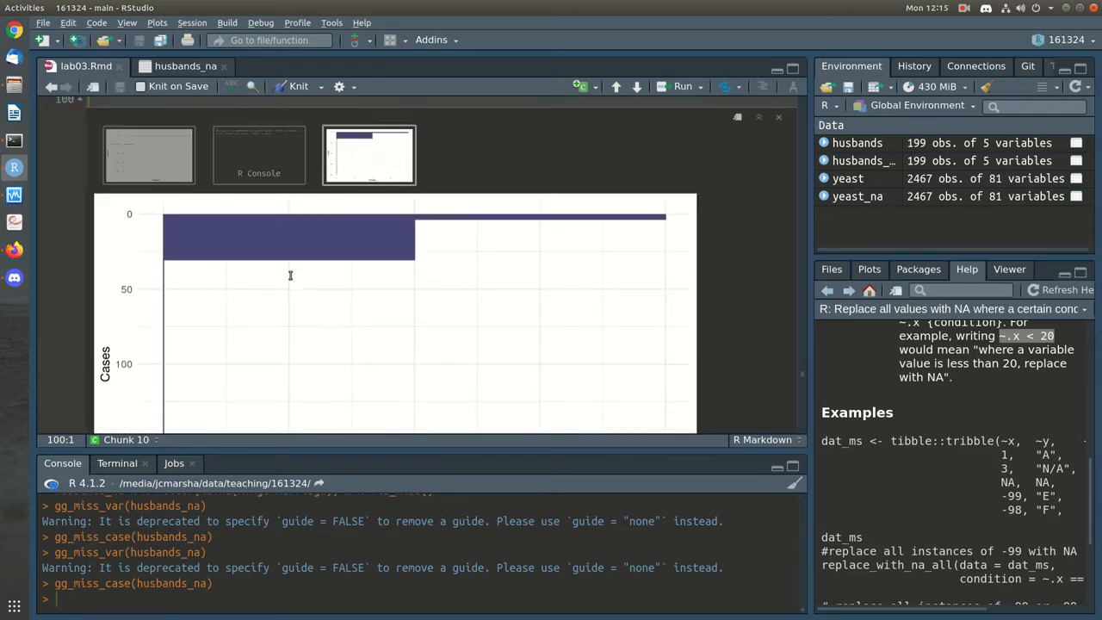
scroll(513, 308, "down", 4)
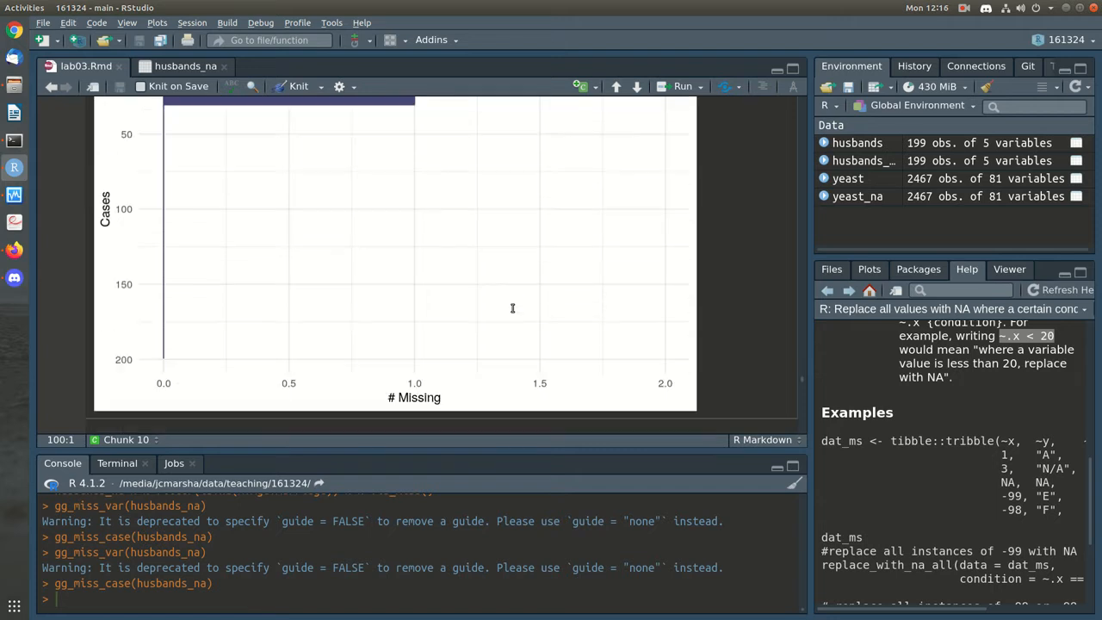
scroll(512, 308, "up", 1)
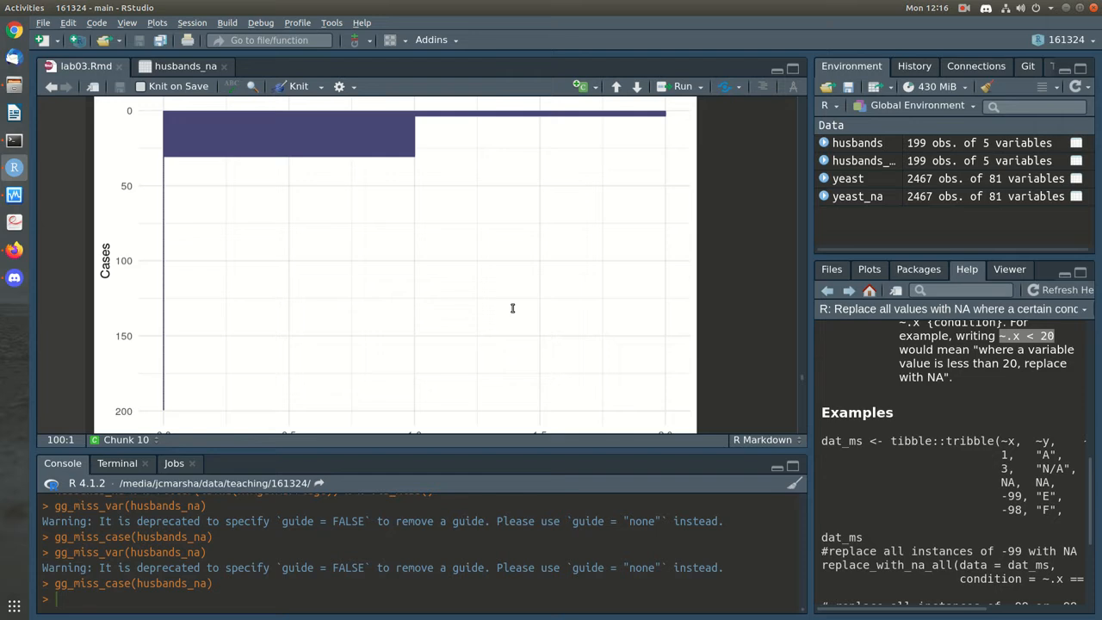
scroll(513, 309, "down", 5)
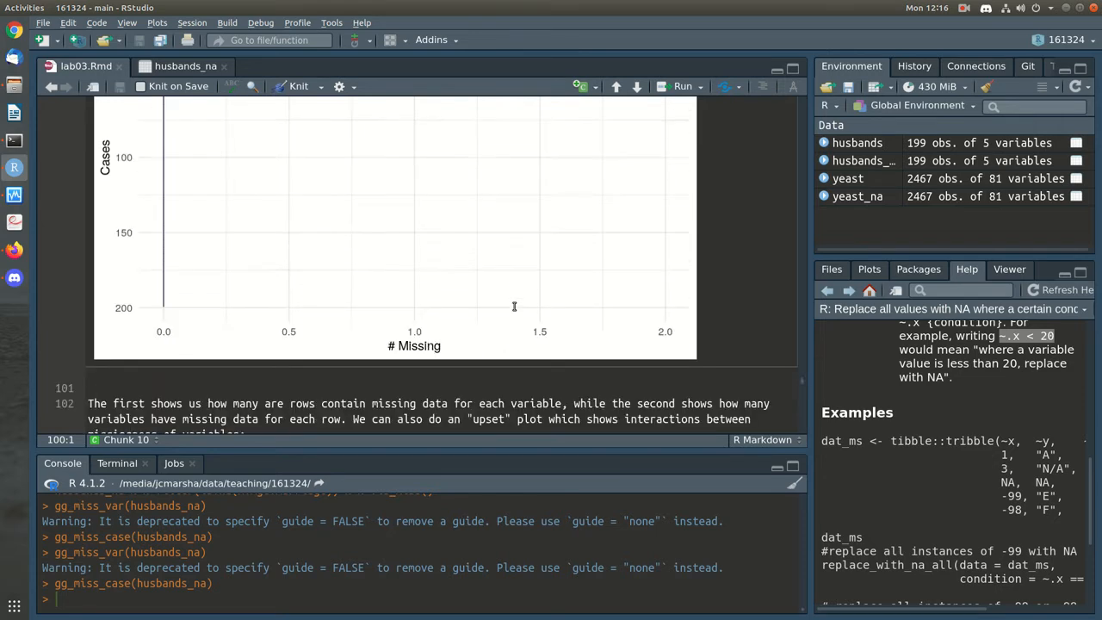
Run the gg_miss_upset chunk: 26 cases miss only W.Age, 3 both, 1 only H.Age.Marriage
left_click(448, 333)
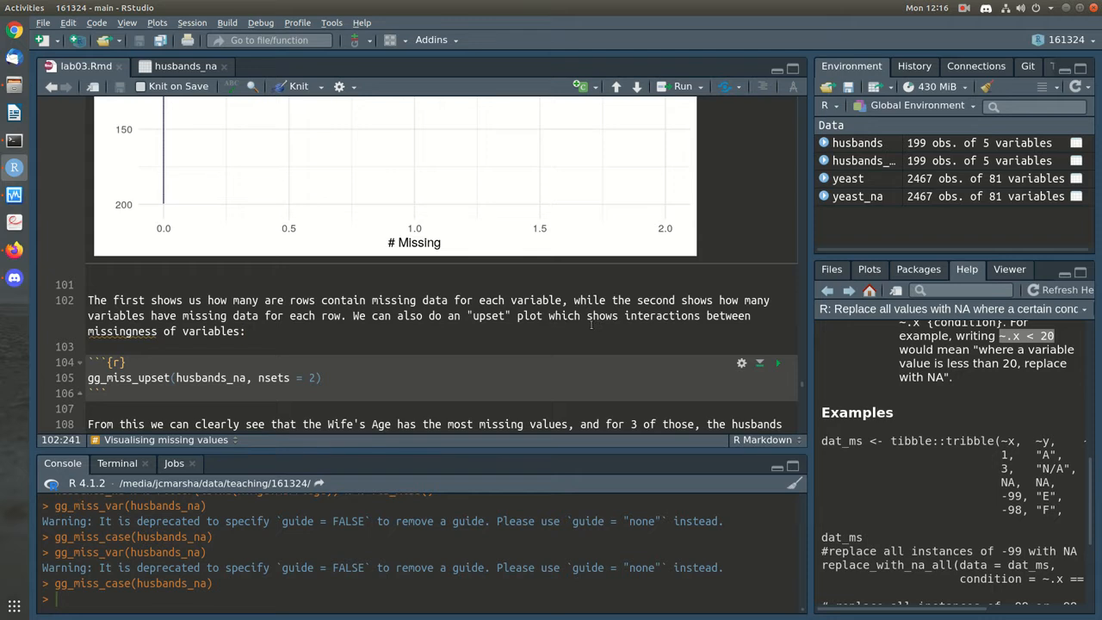
scroll(462, 328, "down", 1)
left_click(462, 328)
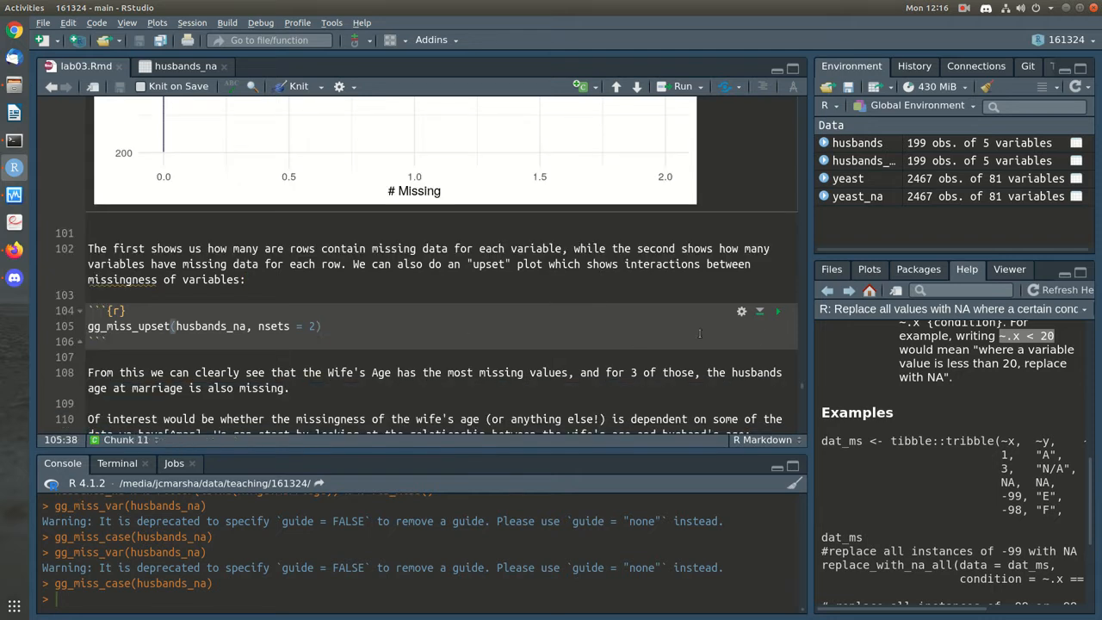
left_click(778, 315)
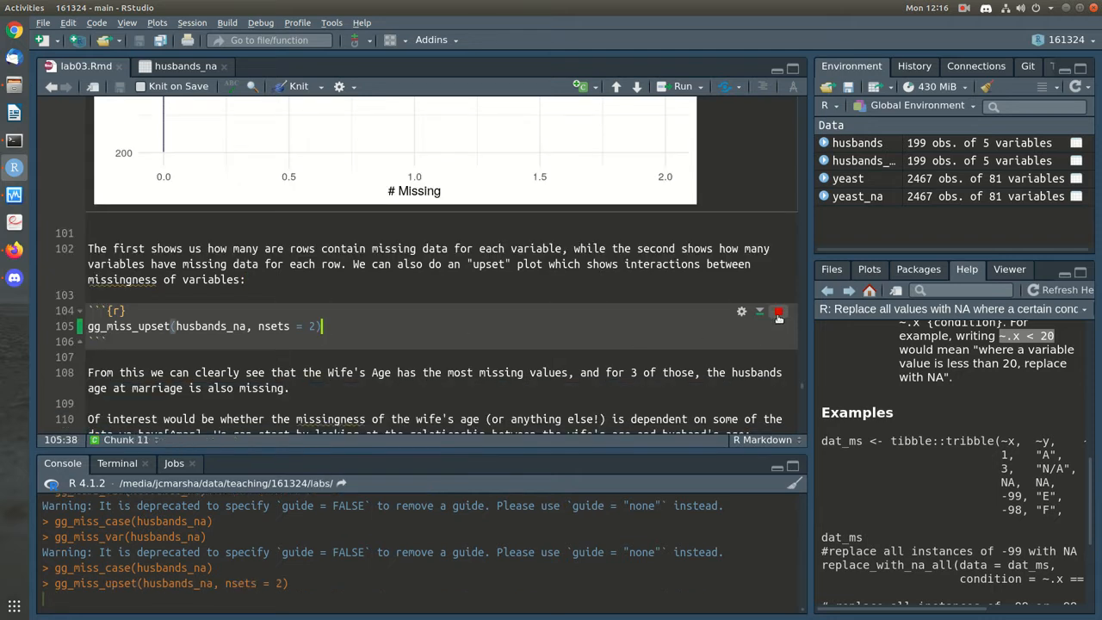
scroll(693, 253, "down", 5)
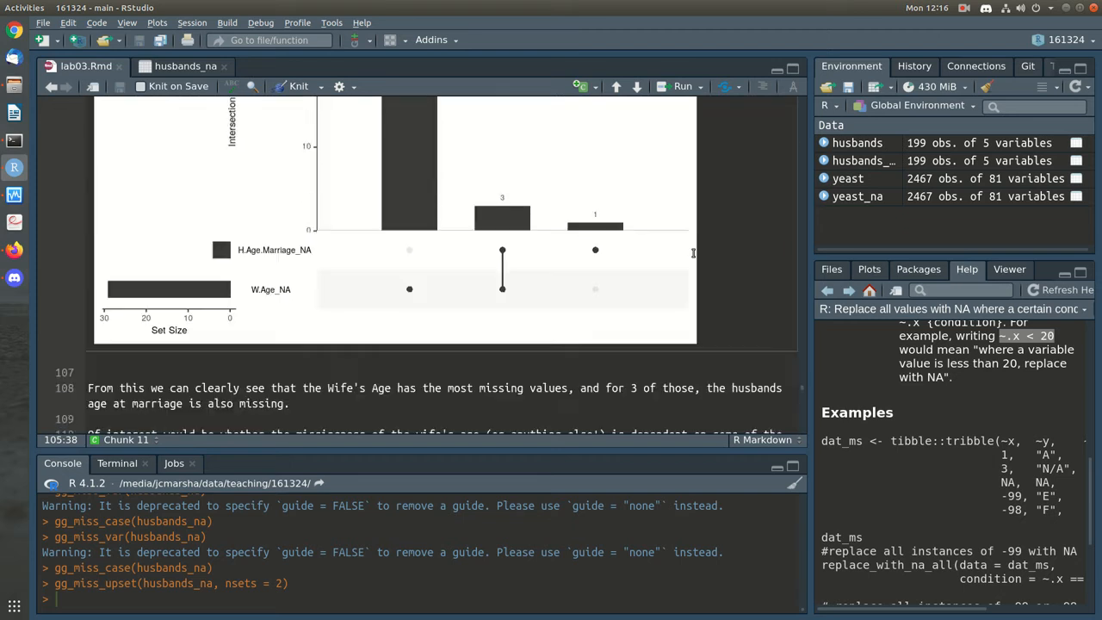
scroll(693, 253, "up", 3)
scroll(693, 253, "down", 1)
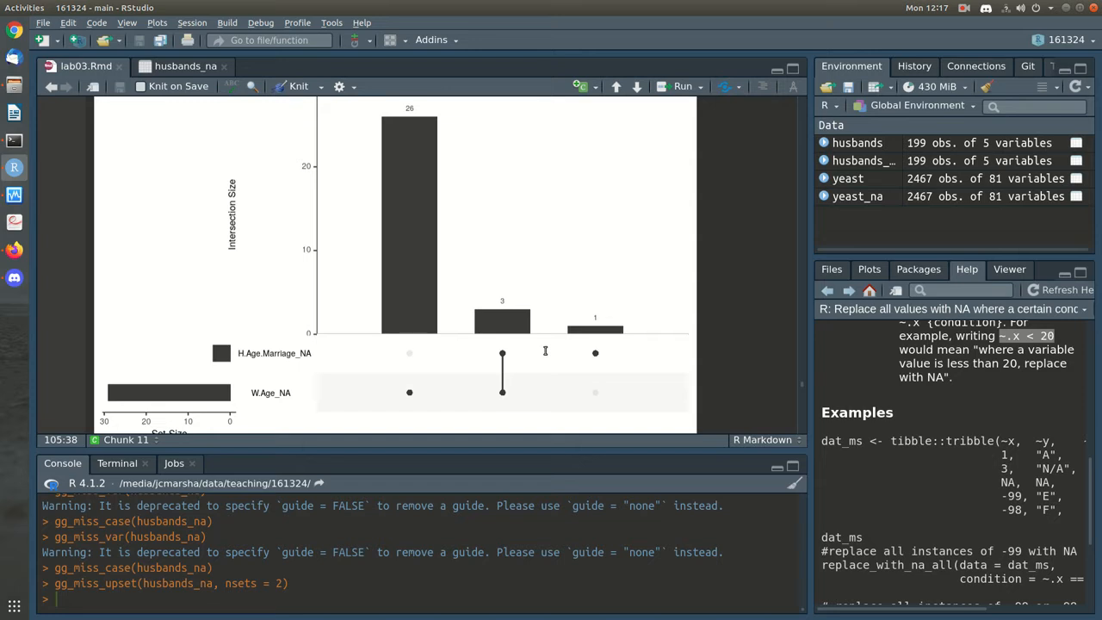
scroll(528, 336, "up", 4)
scroll(528, 333, "down", 4)
scroll(528, 333, "down", 4)
left_click(444, 312)
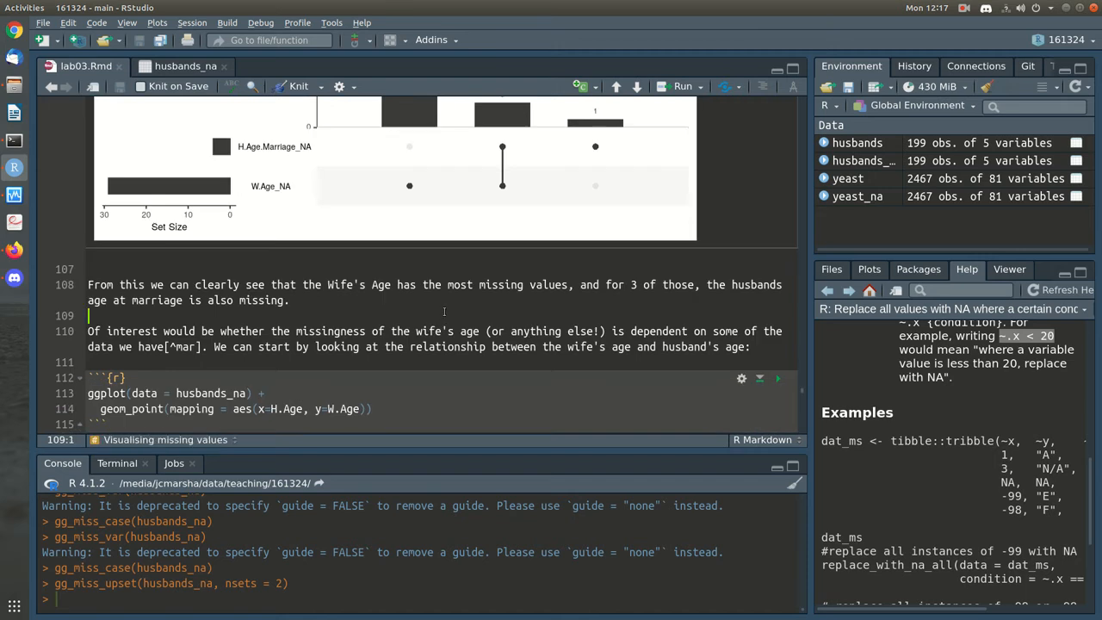
left_click(642, 347)
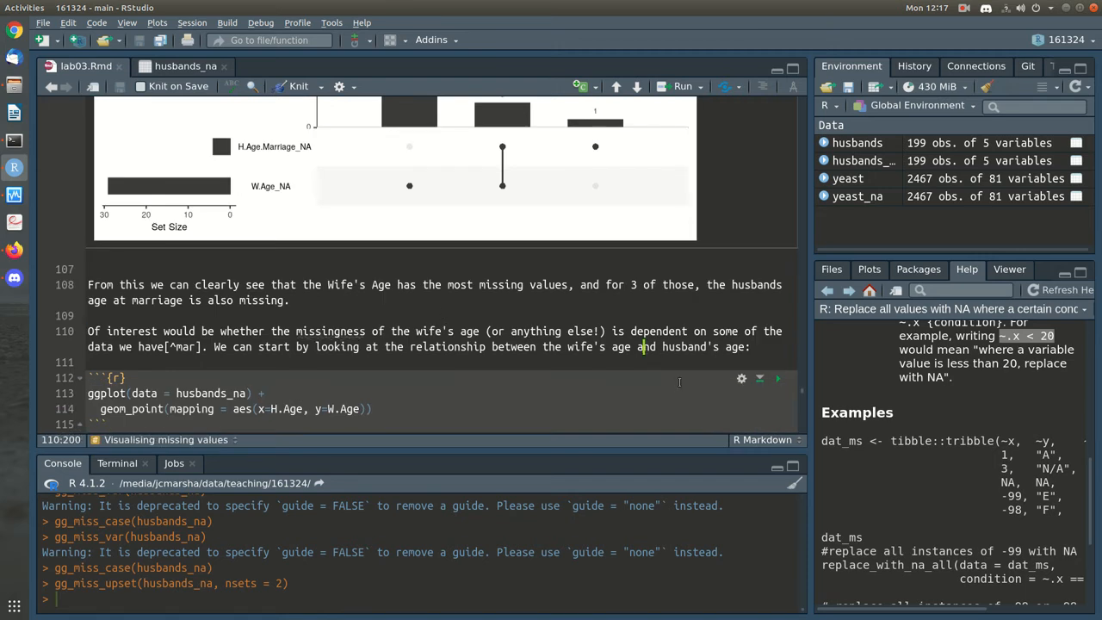
scroll(676, 378, "up", 8)
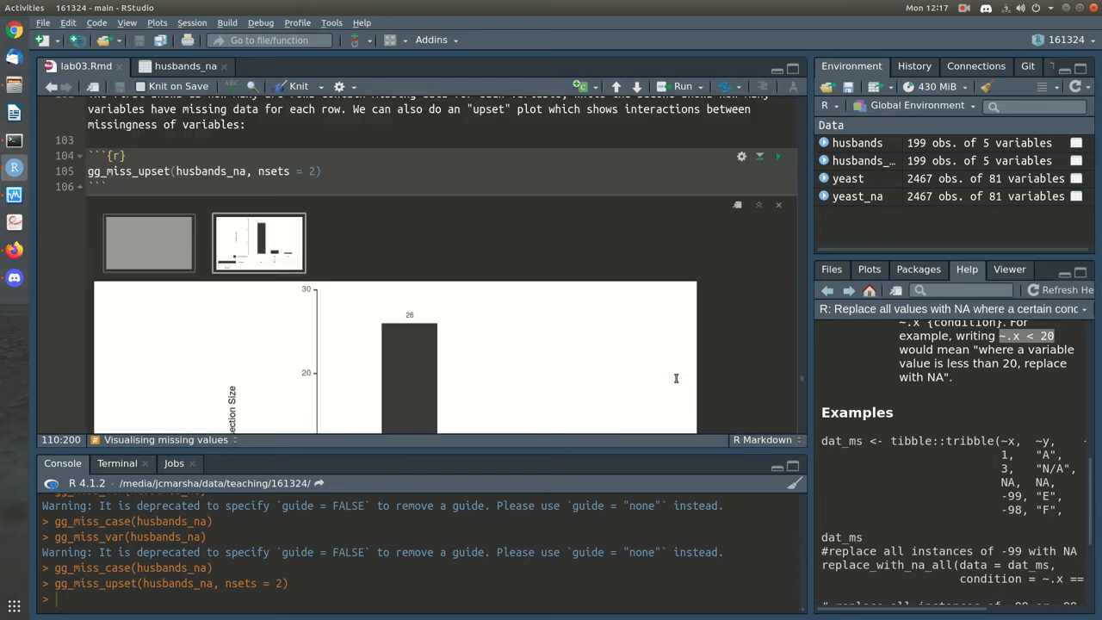
scroll(676, 378, "down", 8)
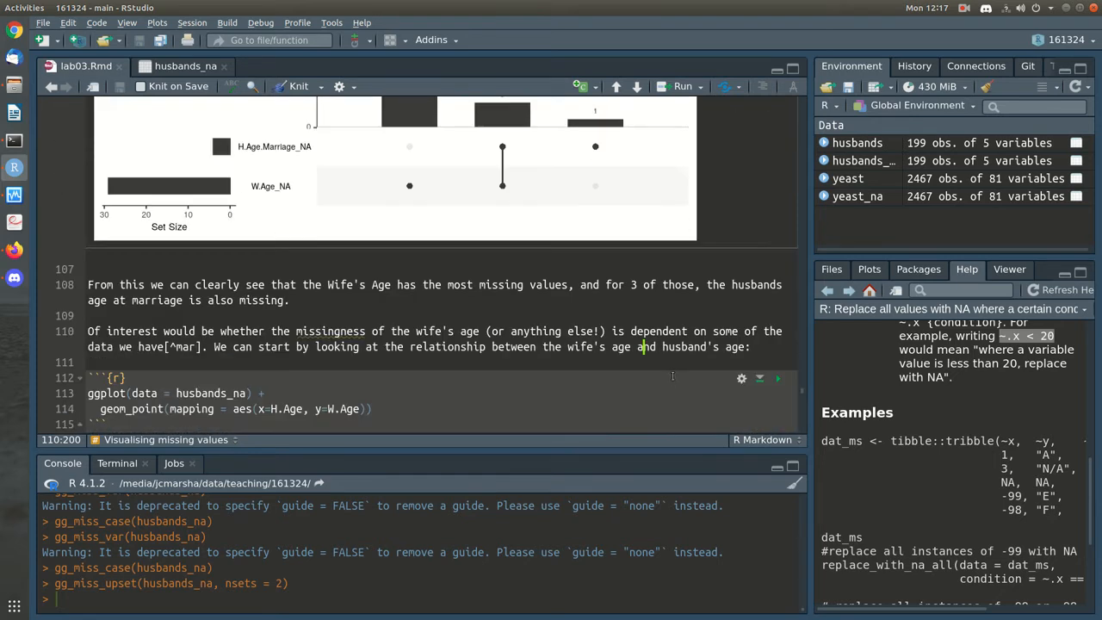
left_click(701, 321)
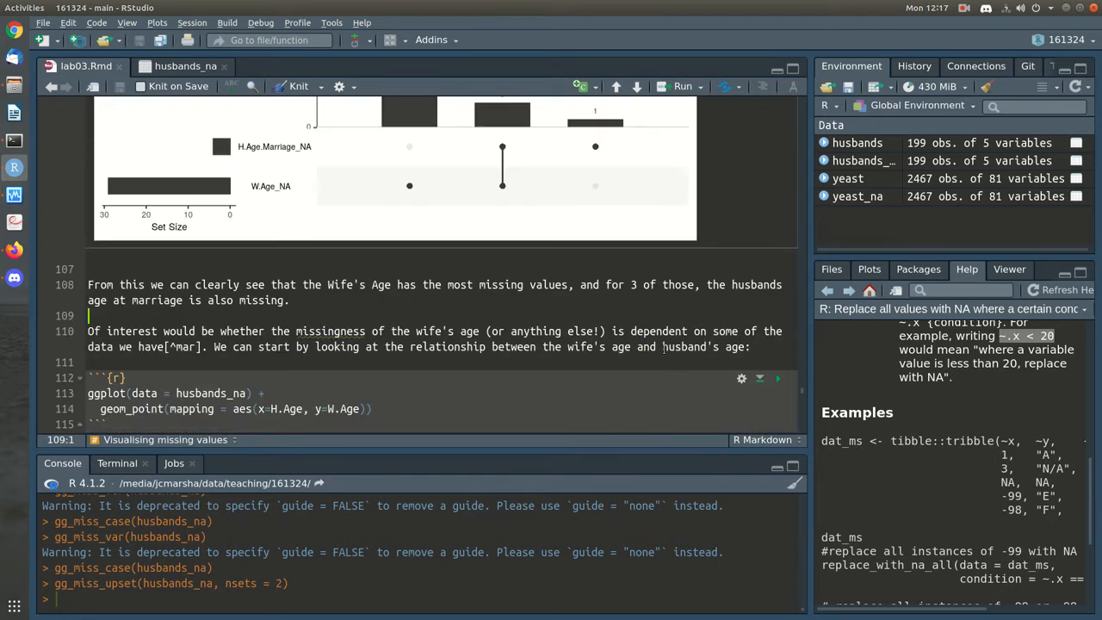
left_click(668, 363)
scroll(669, 367, "down", 4)
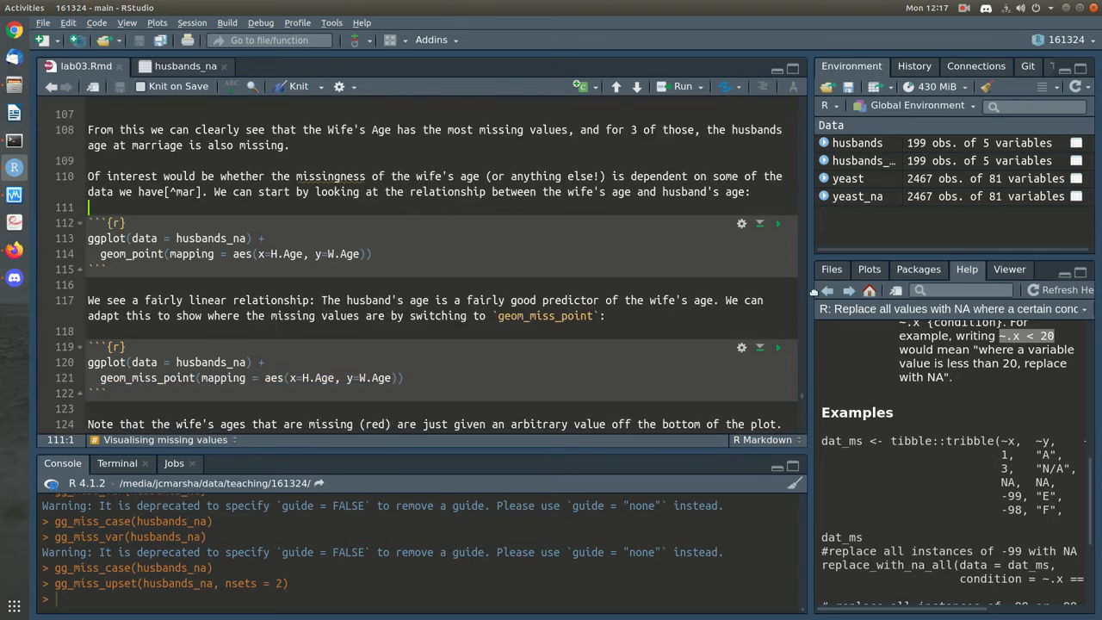
Run the H.Age vs W.Age geom_point chunk, check its 29-rows-removed warning, and review the scatter
left_click(779, 226)
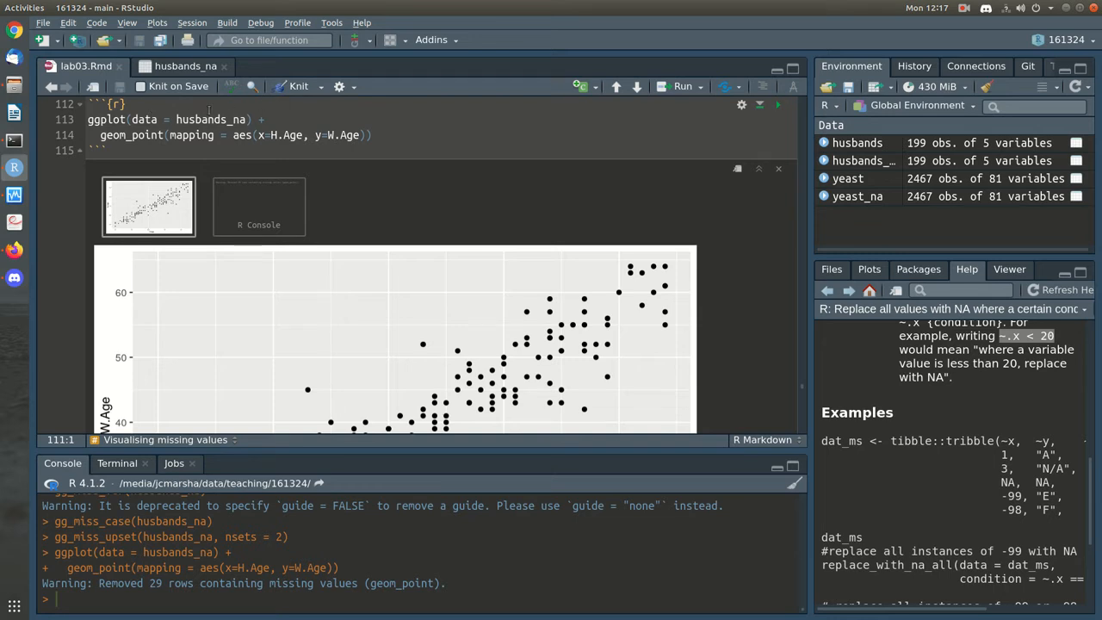
left_click(254, 190)
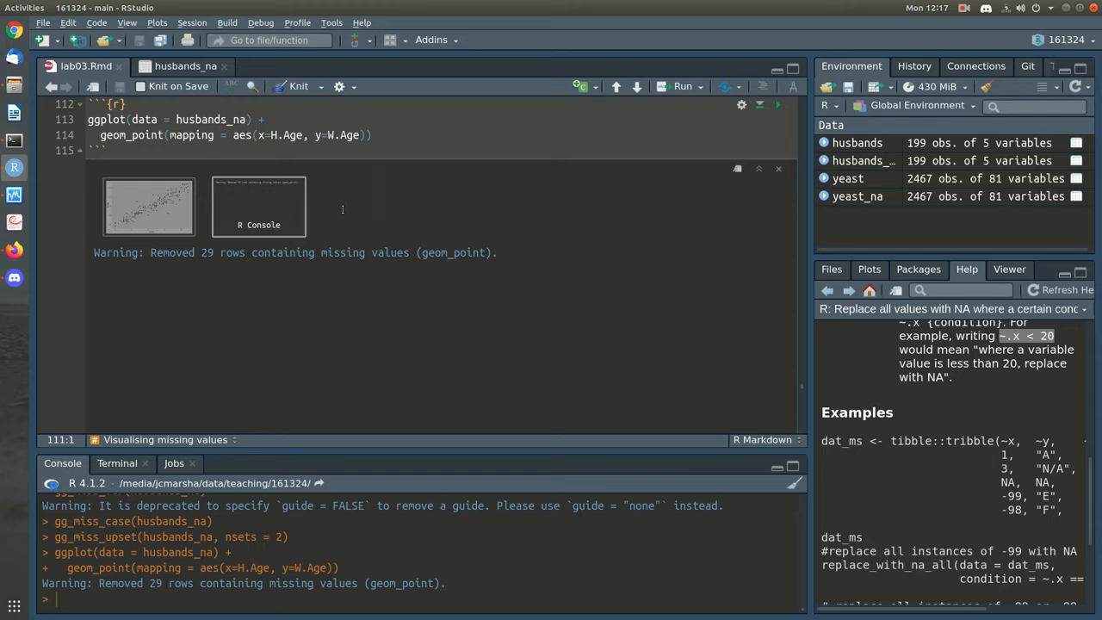
left_click(186, 216)
scroll(646, 391, "down", 3)
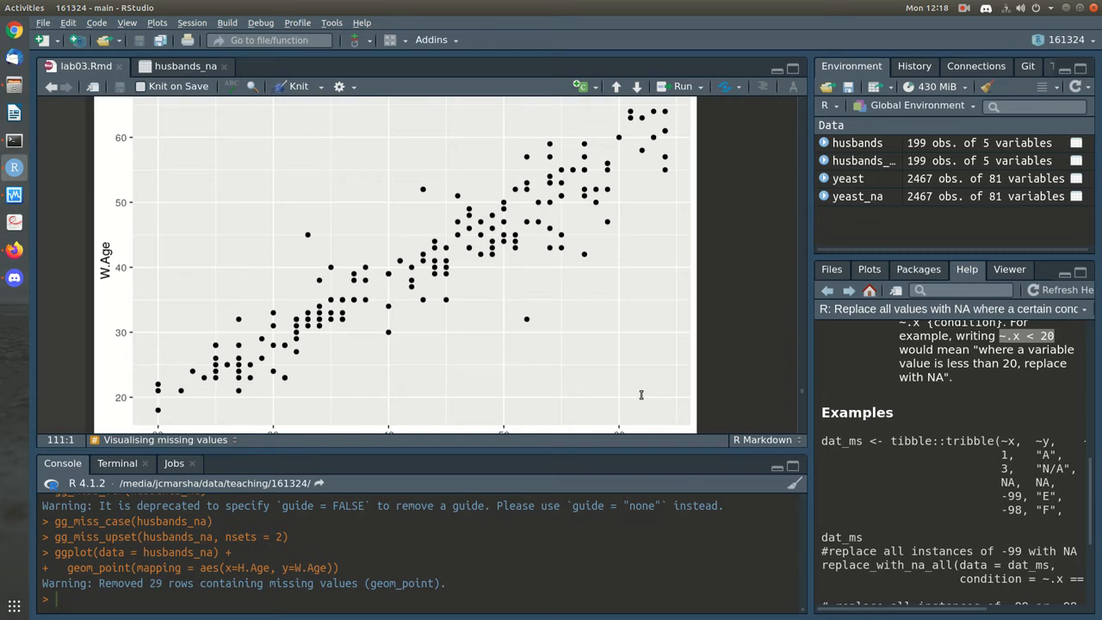
scroll(641, 395, "down", 3)
scroll(641, 394, "up", 1)
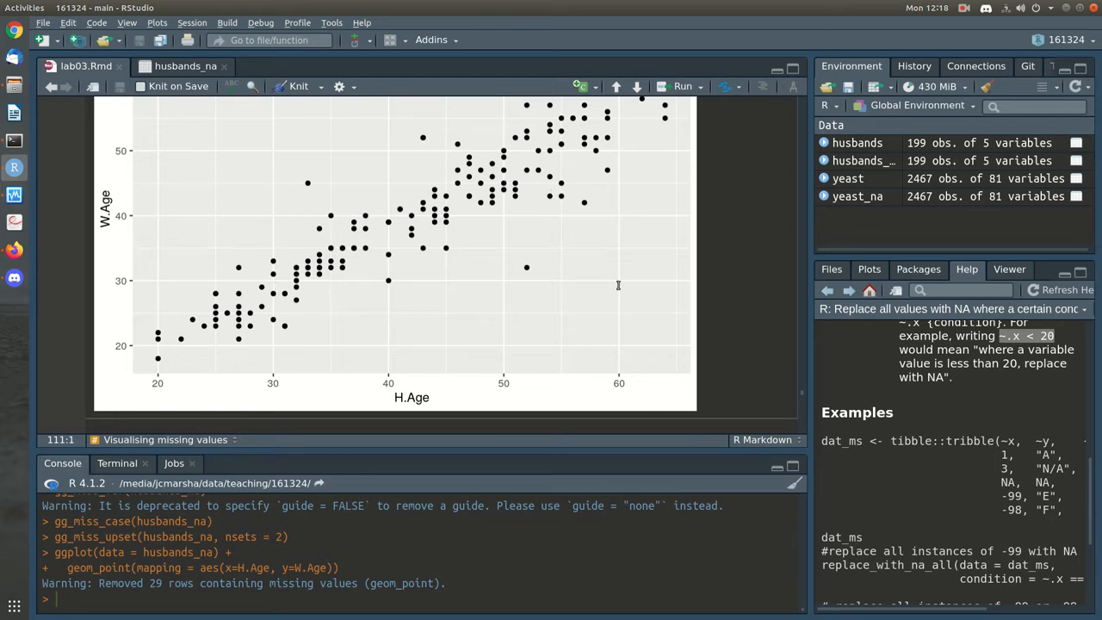
scroll(632, 318, "down", 4)
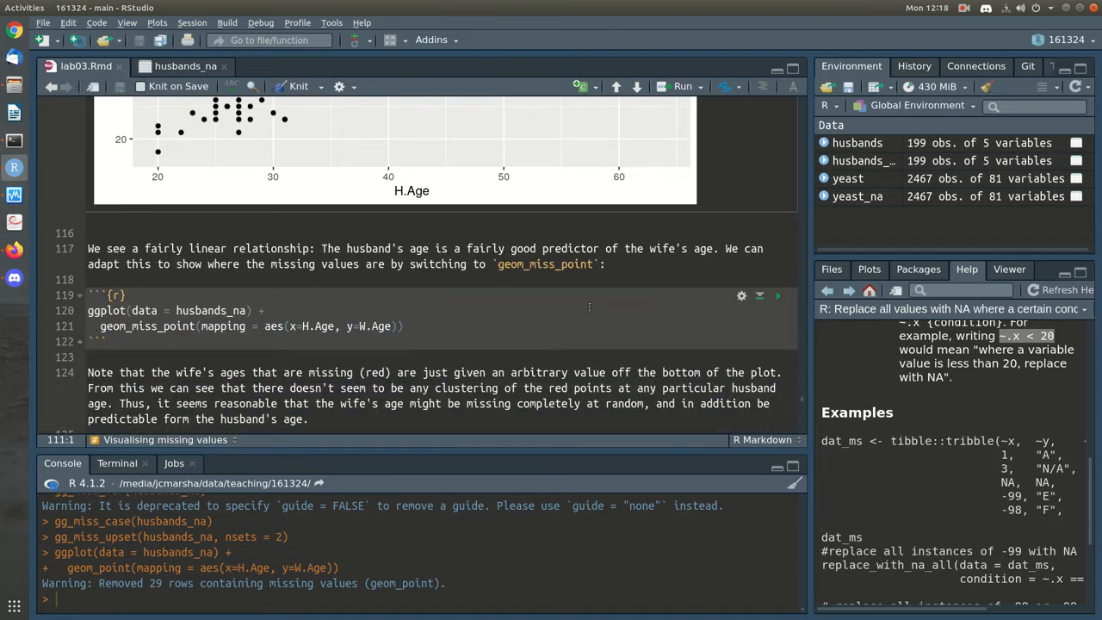
scroll(589, 307, "up", 4)
scroll(591, 305, "up", 1)
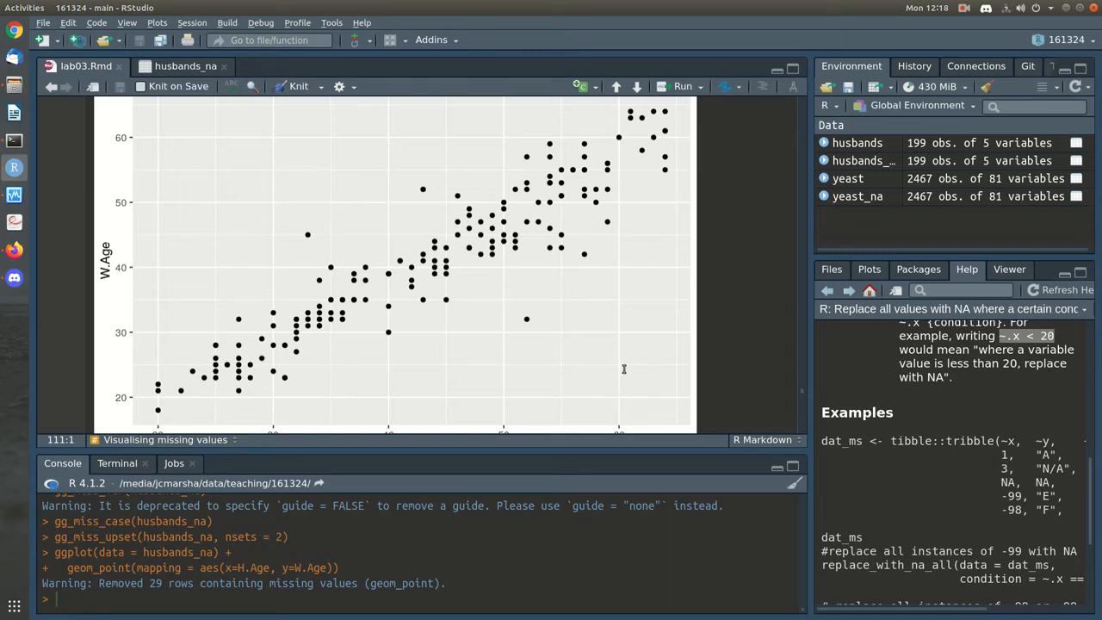
scroll(624, 369, "down", 4)
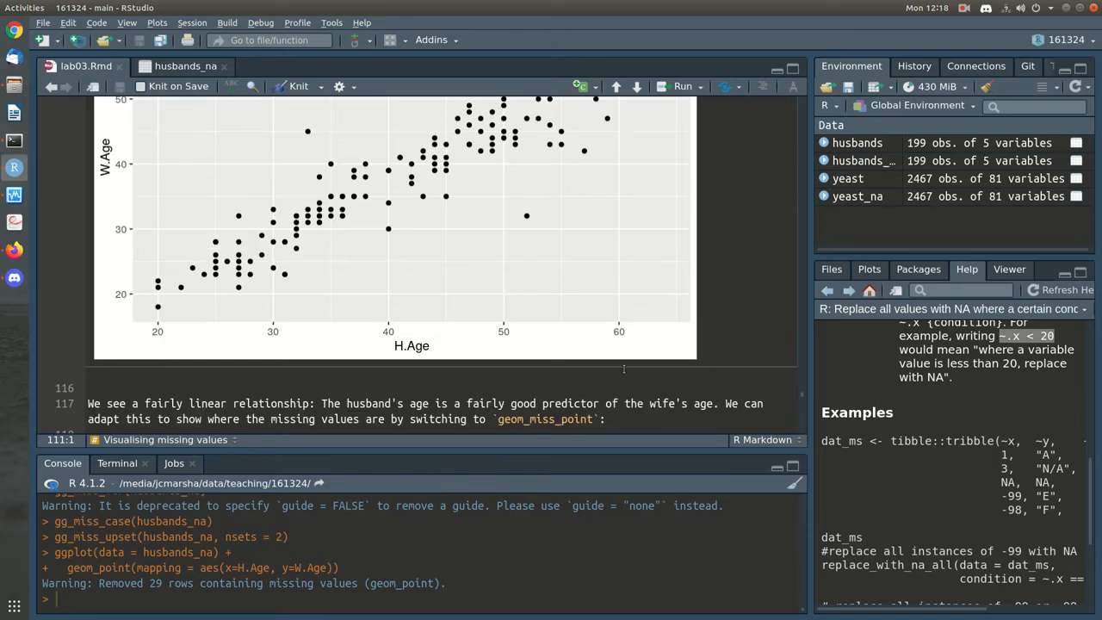
scroll(625, 369, "down", 1)
scroll(624, 369, "up", 8)
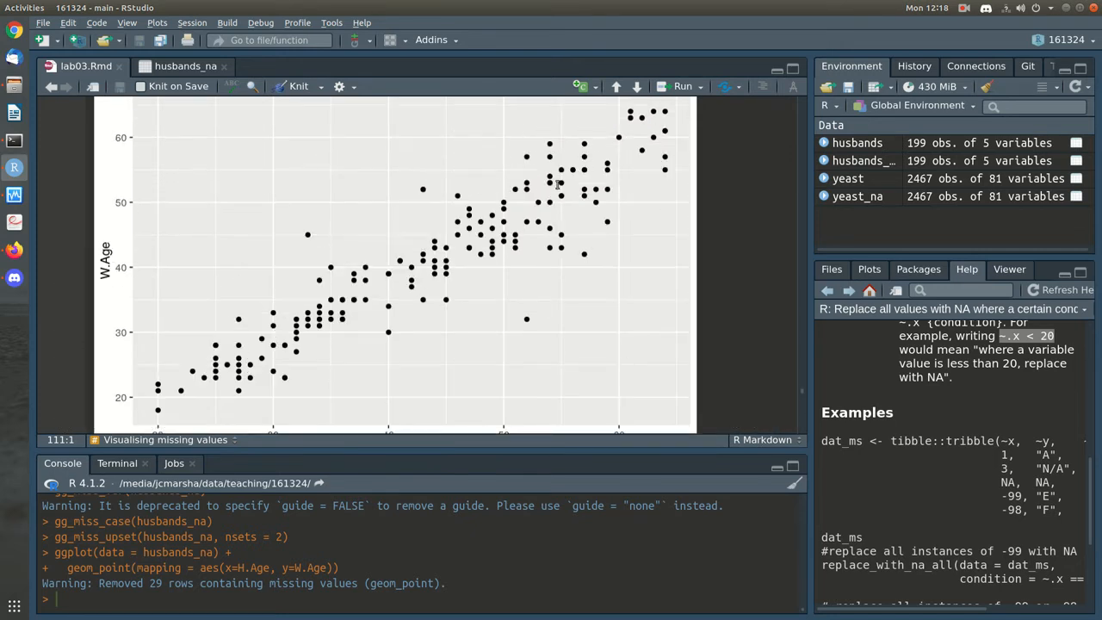
scroll(610, 276, "down", 1)
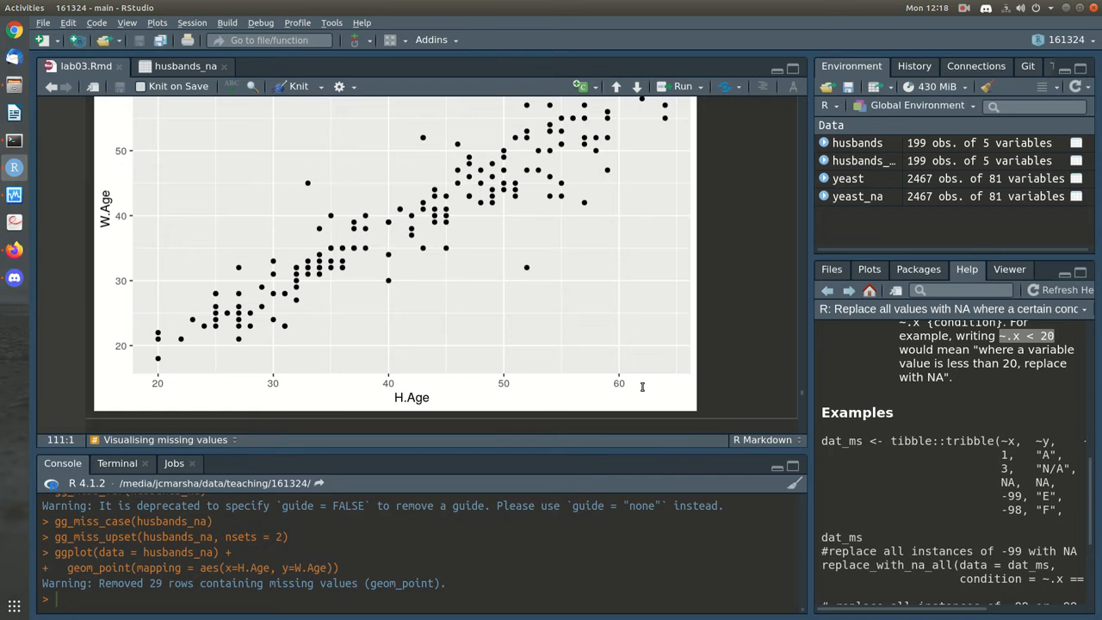
scroll(641, 386, "down", 6)
scroll(640, 388, "up", 3)
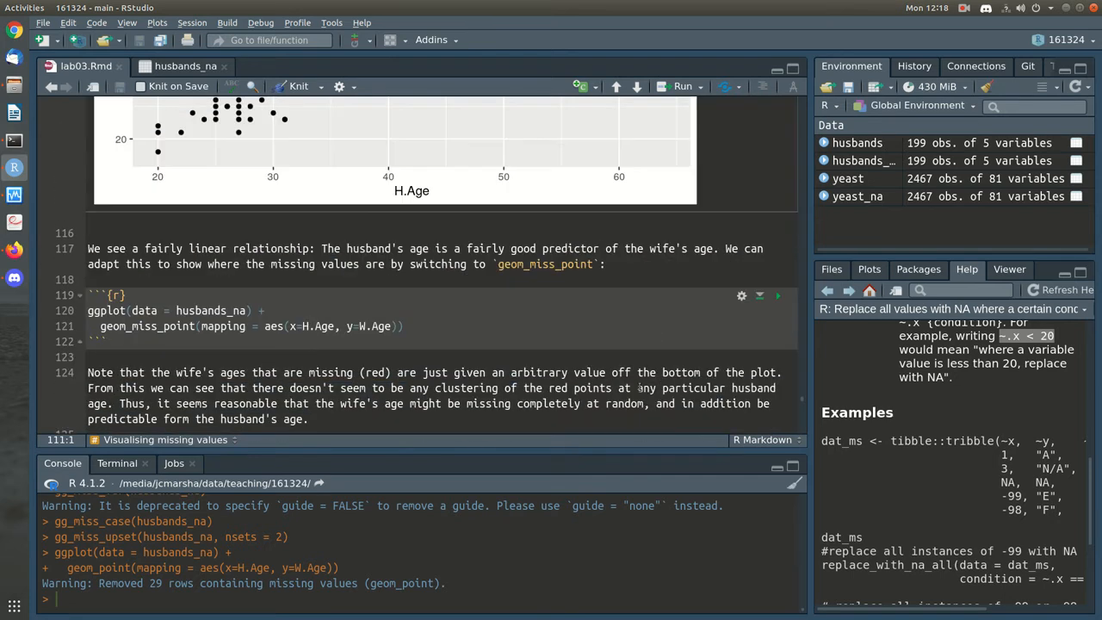
Select geom_miss_point on line 121 in the next chunk
double_click(157, 327)
scroll(429, 361, "up", 5)
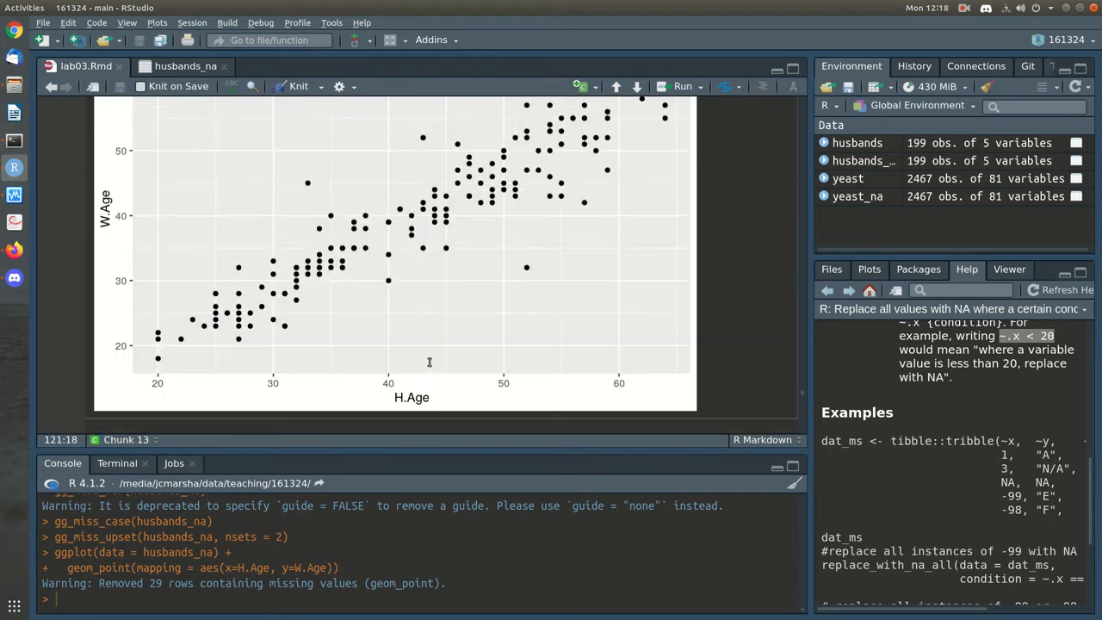
scroll(434, 312, "down", 5)
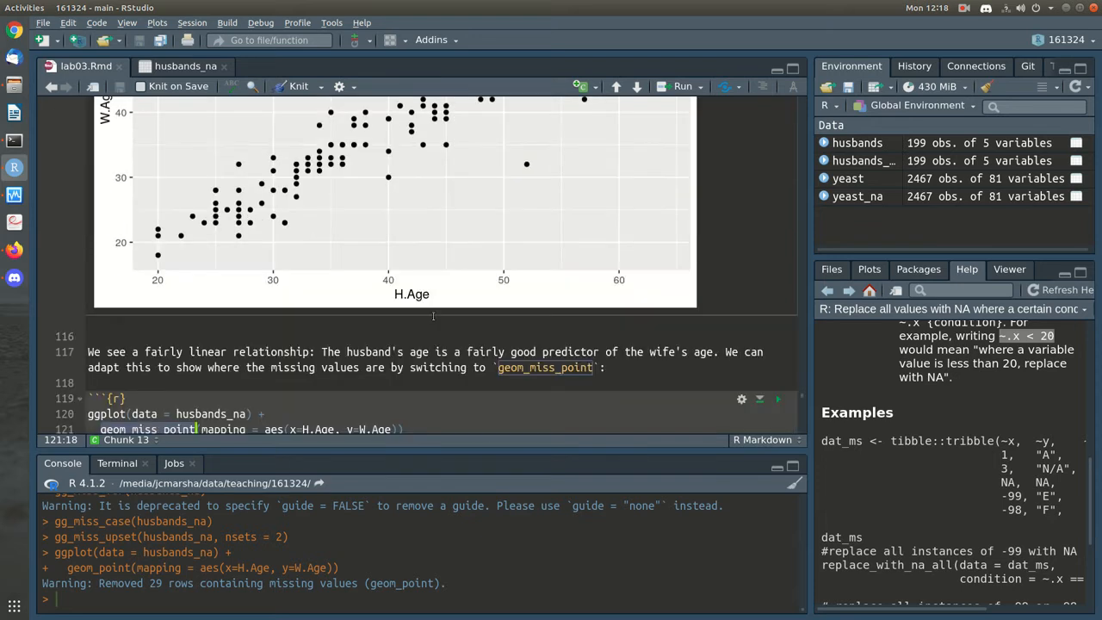
Run the geom_miss_point chunk, showing missing wife ages in red along the bottom, and collapse the Console
left_click(778, 297)
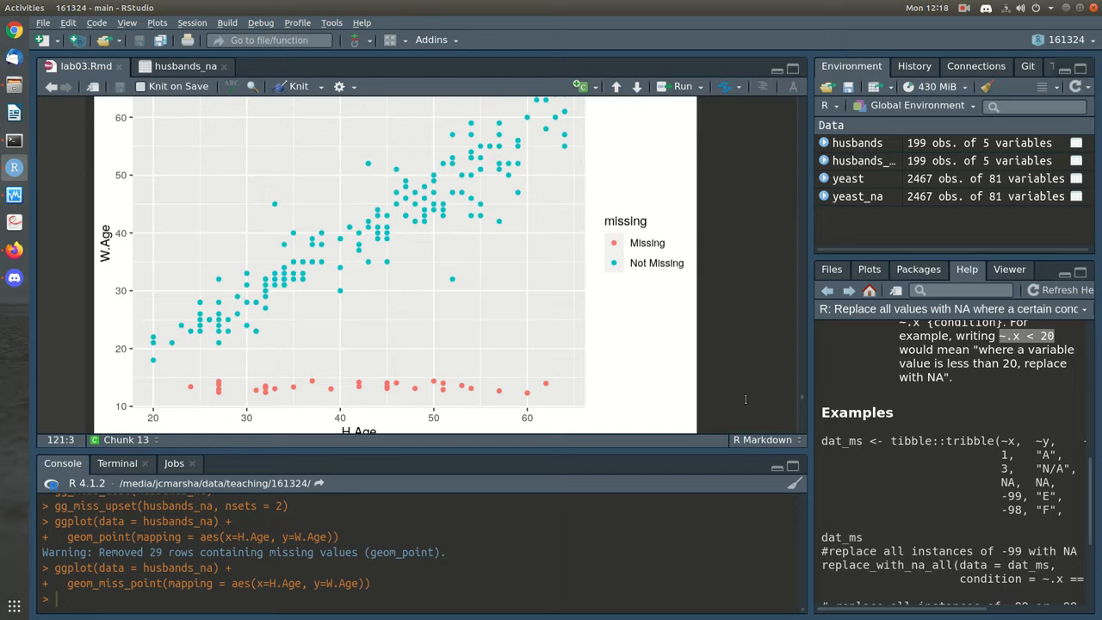
left_click_drag(649, 450, 635, 607)
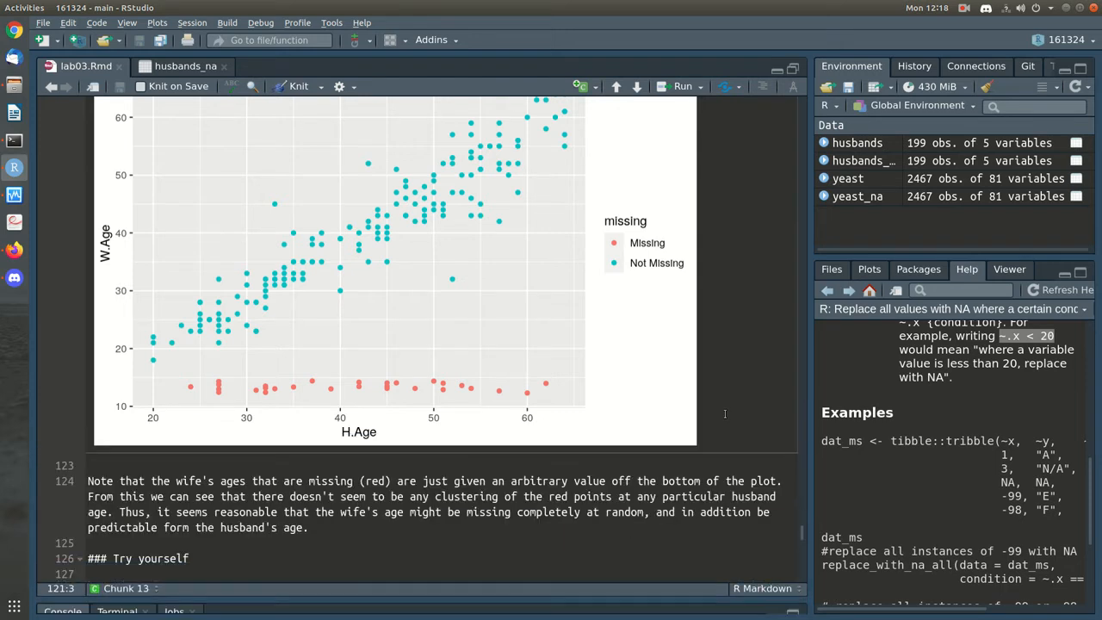
scroll(725, 415, "up", 2)
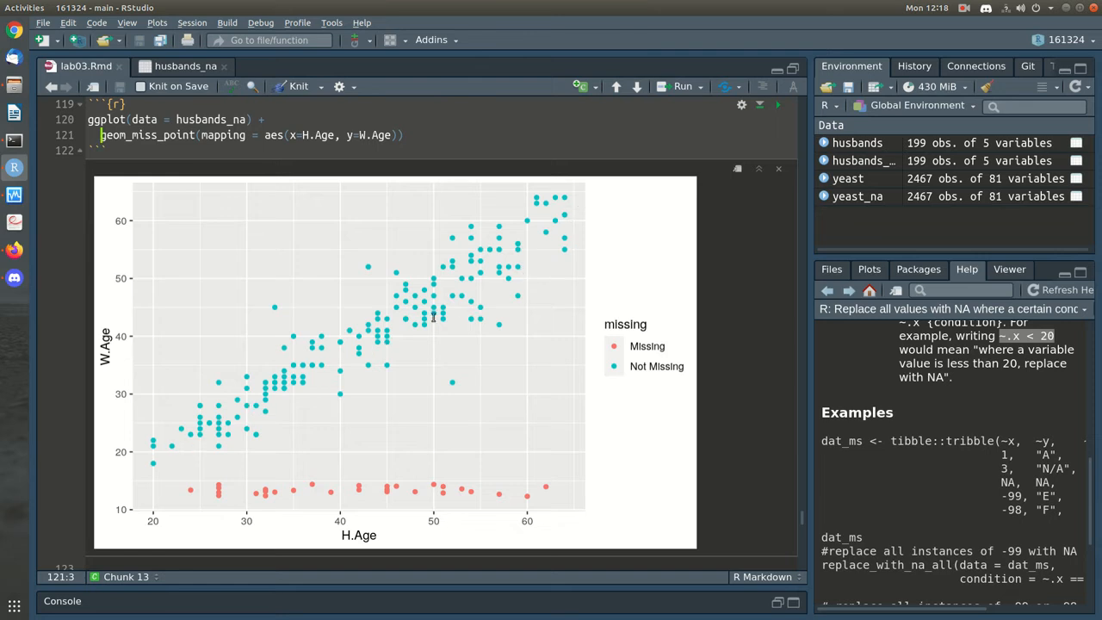
scroll(349, 352, "up", 5)
scroll(348, 351, "up", 2)
scroll(348, 350, "down", 7)
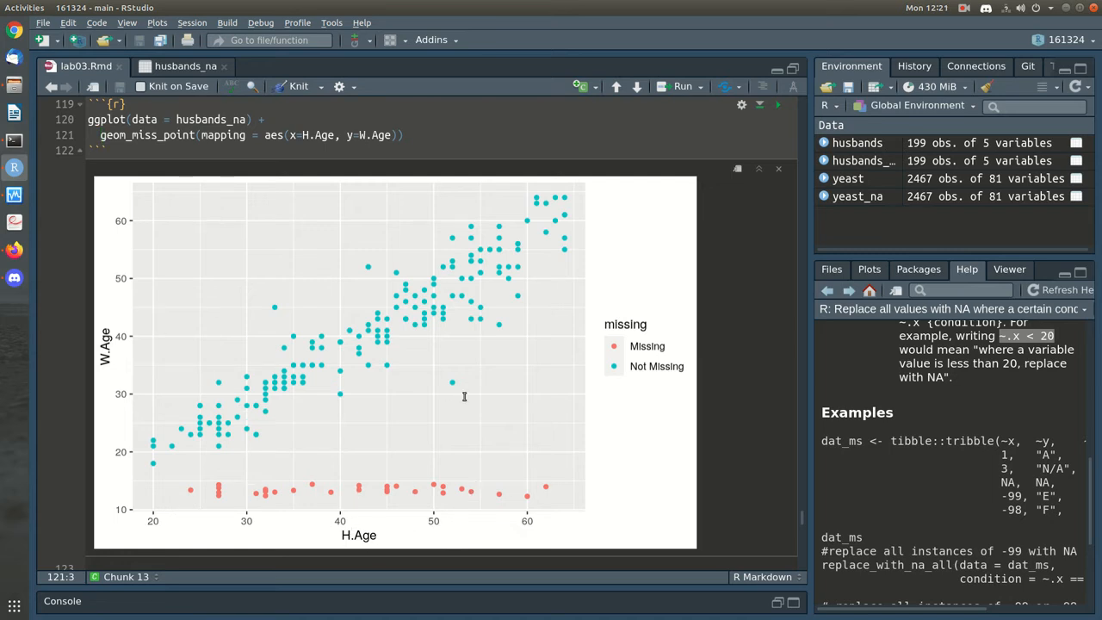
Insert an empty ```{r} code chunk on the blank line under exercise 1
scroll(463, 396, "down", 3)
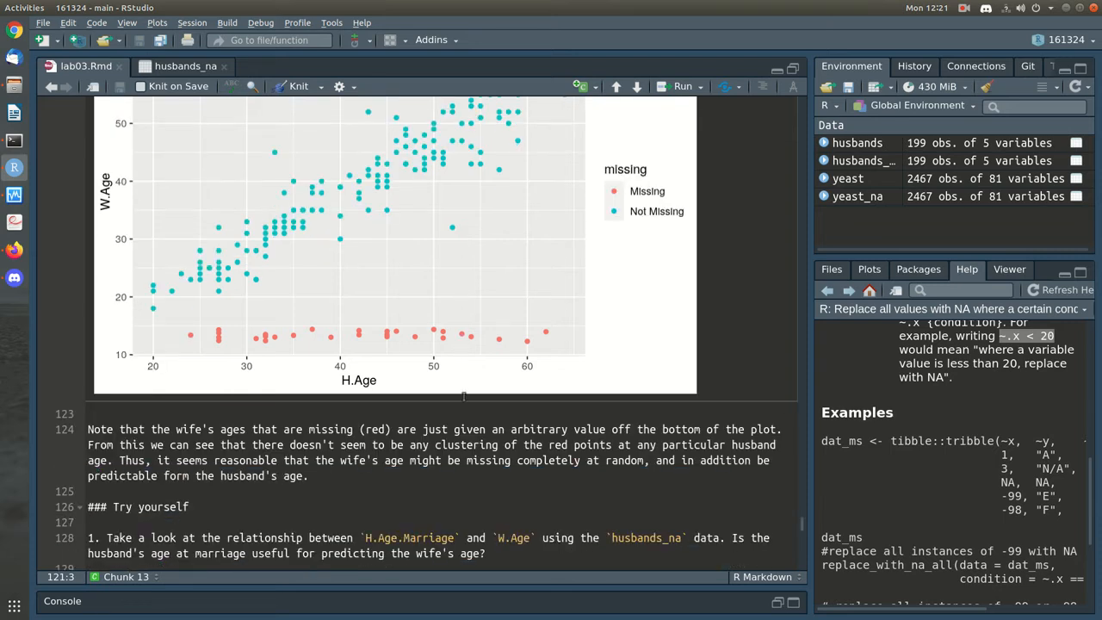
left_click(432, 469)
scroll(488, 466, "down", 1)
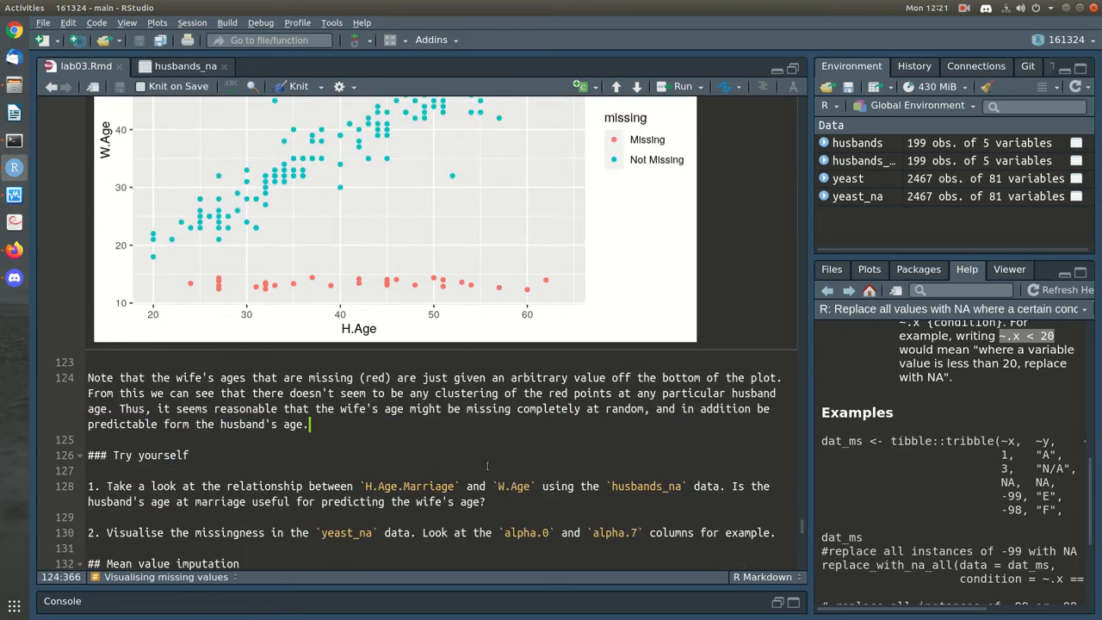
left_click(496, 520)
key("Return")
type("```{r}")
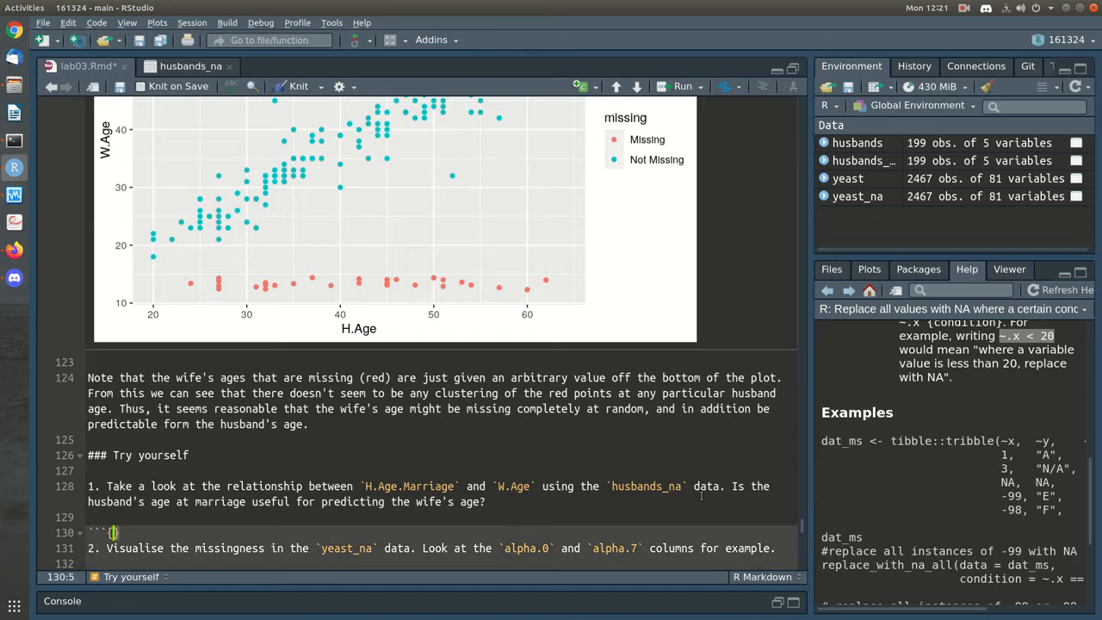
key("Return")
type("```")
key("Return")
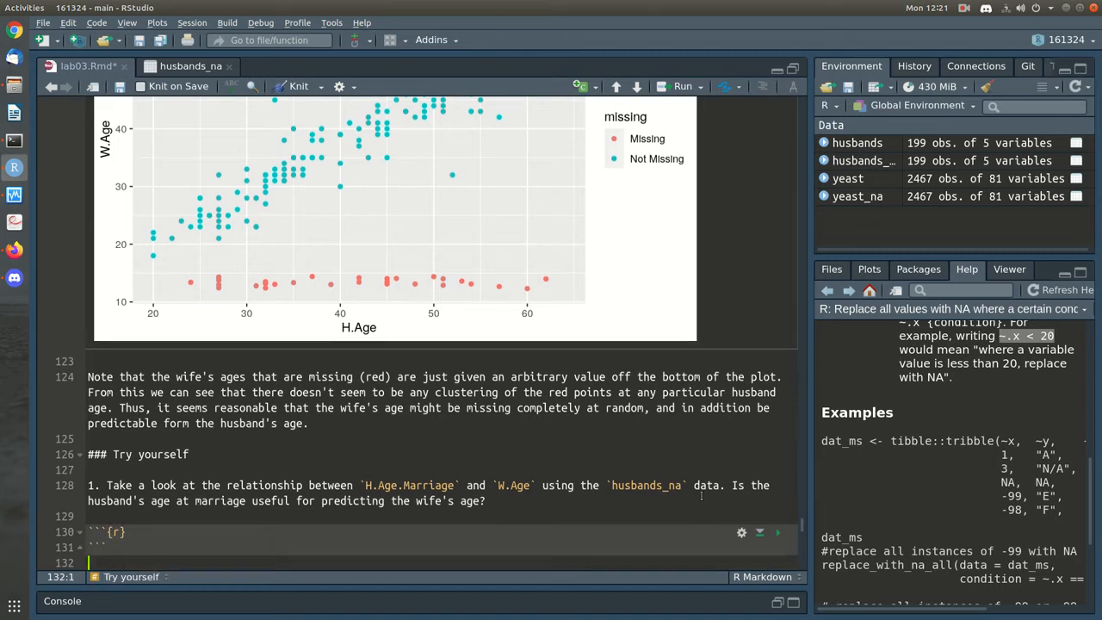
key("Up")
key("Up")
key("End")
key("Return")
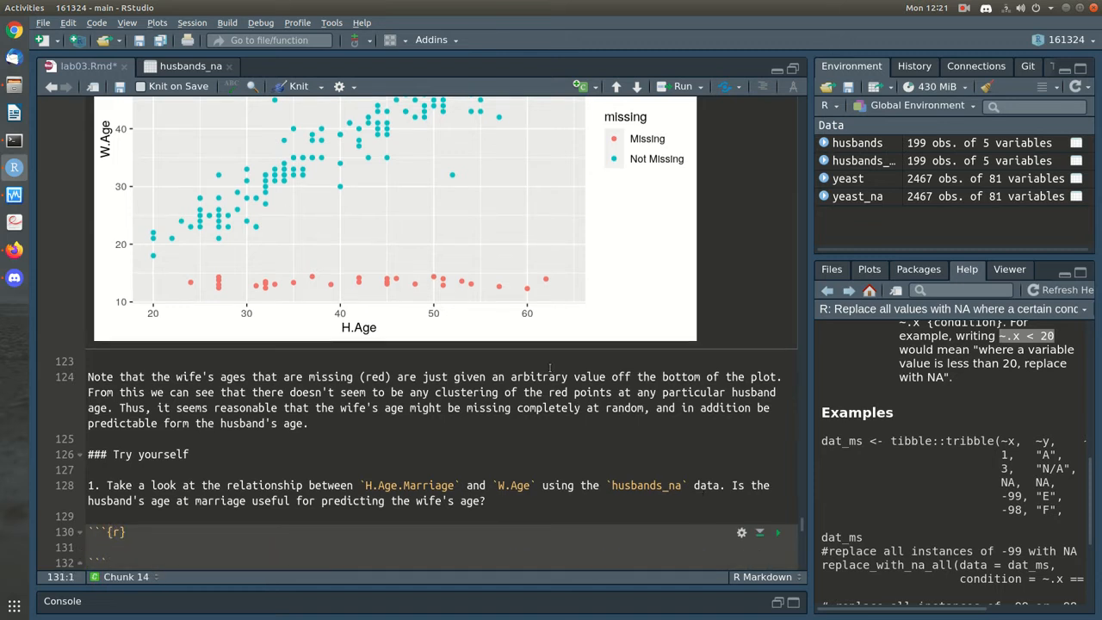
Copy the earlier geom_miss_point plotting code into the new chunk
scroll(549, 368, "up", 5)
left_click_drag(466, 132, 71, 117)
key("ctrl+c")
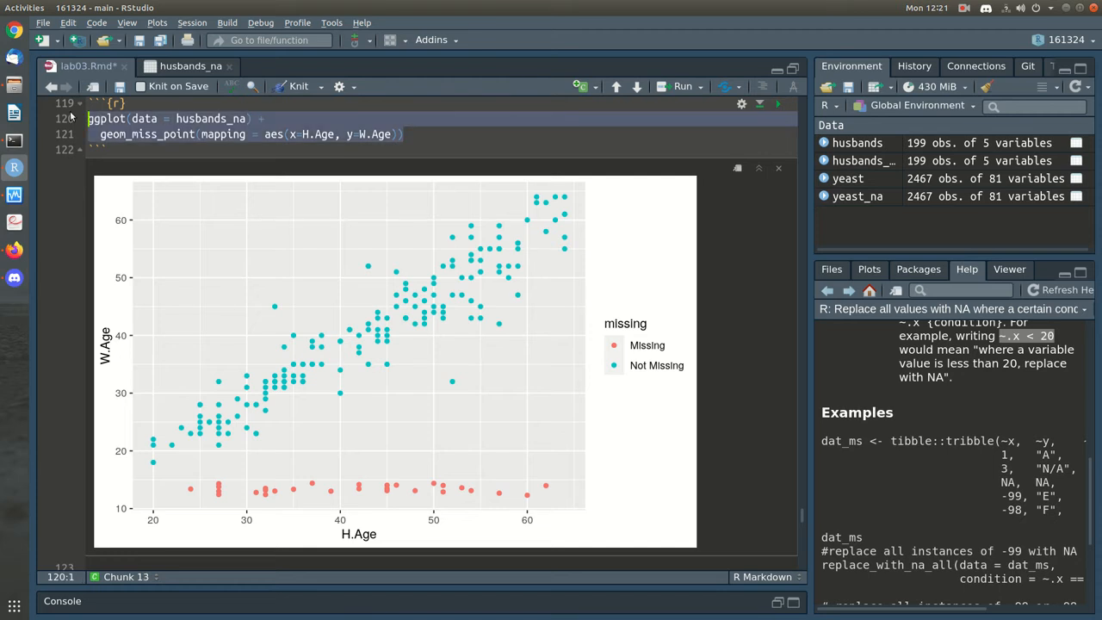
scroll(233, 302, "down", 3)
left_click(97, 544)
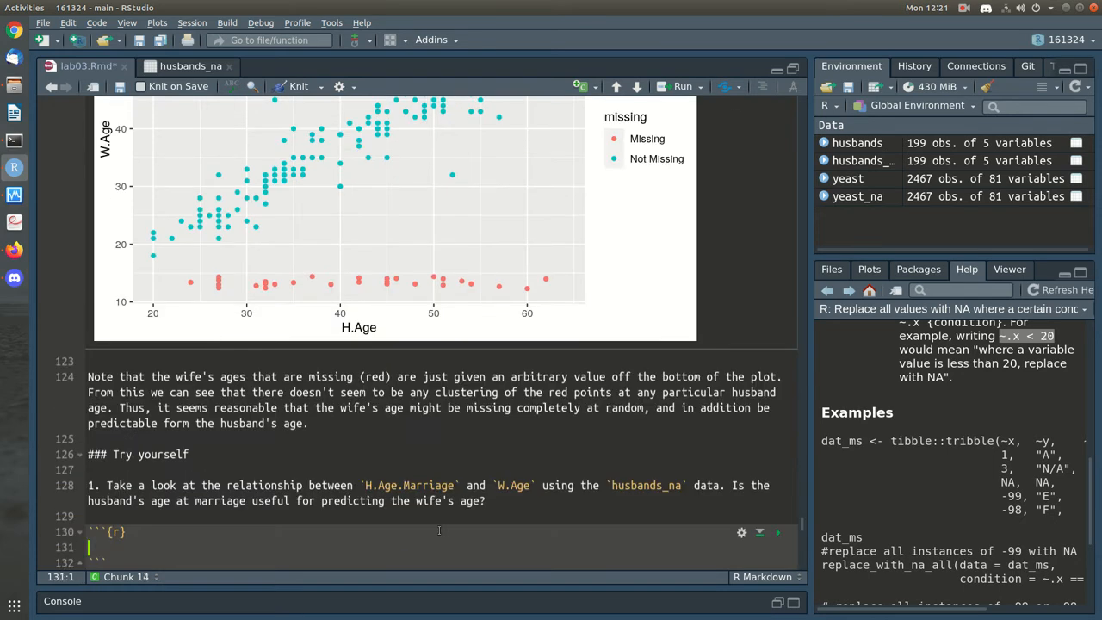
key("ctrl+v")
key("Down")
key("Down")
key("Down")
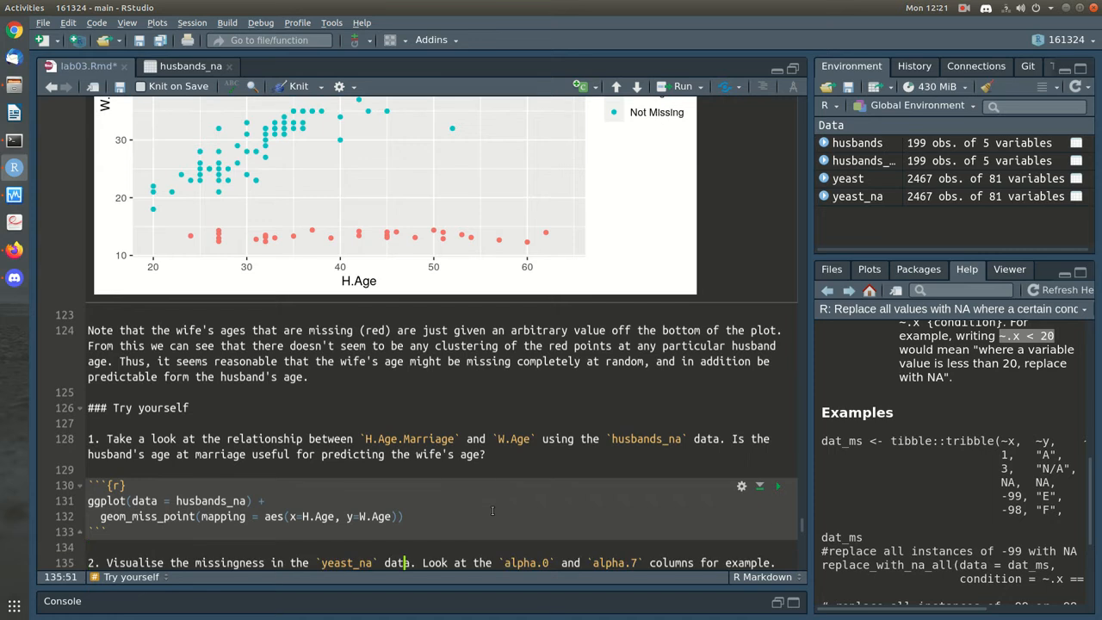
Replace H.Age with H.Age.Marriage in the pasted code, save, and run the chunk
double_click(435, 438)
key("ctrl+c")
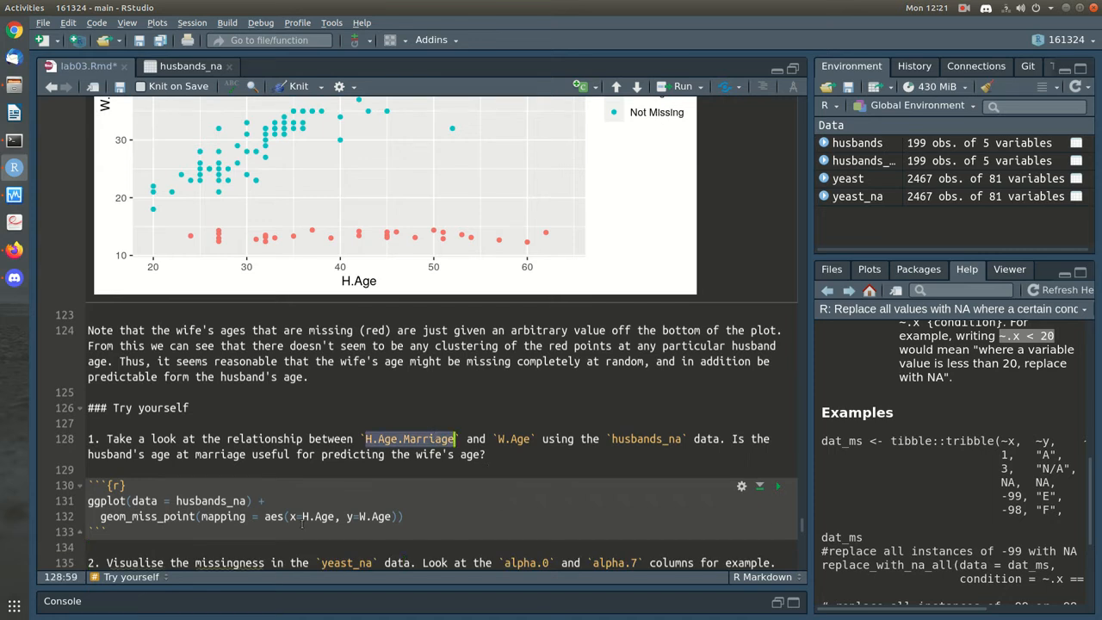
double_click(319, 516)
key("ctrl+v")
key("ctrl+s")
left_click(644, 533)
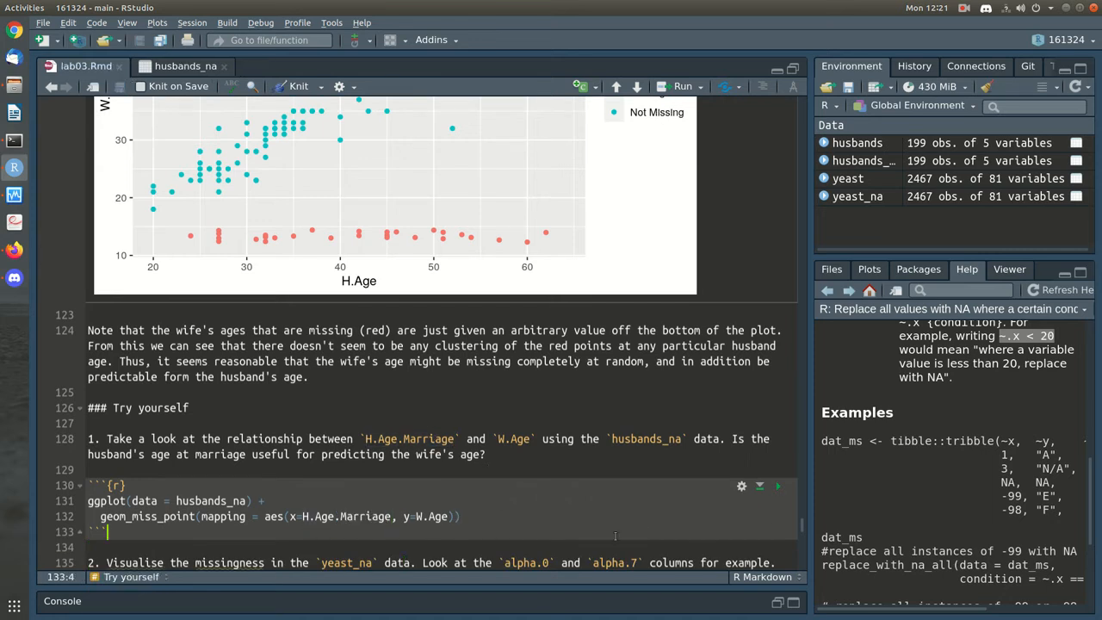
scroll(769, 463, "down", 3)
left_click(775, 384)
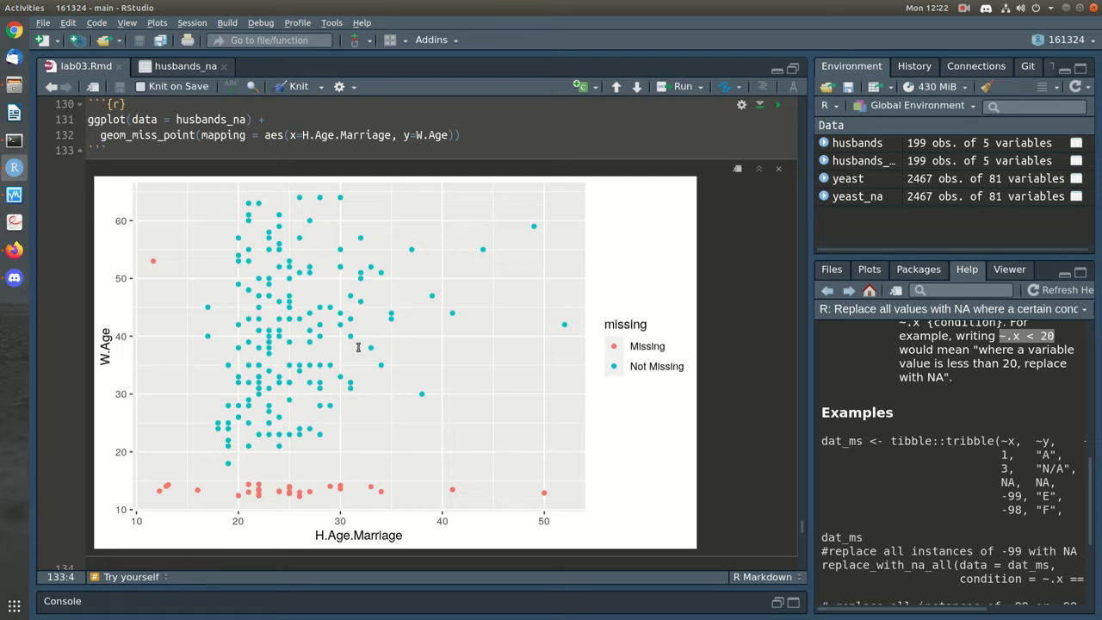
scroll(359, 347, "down", 5)
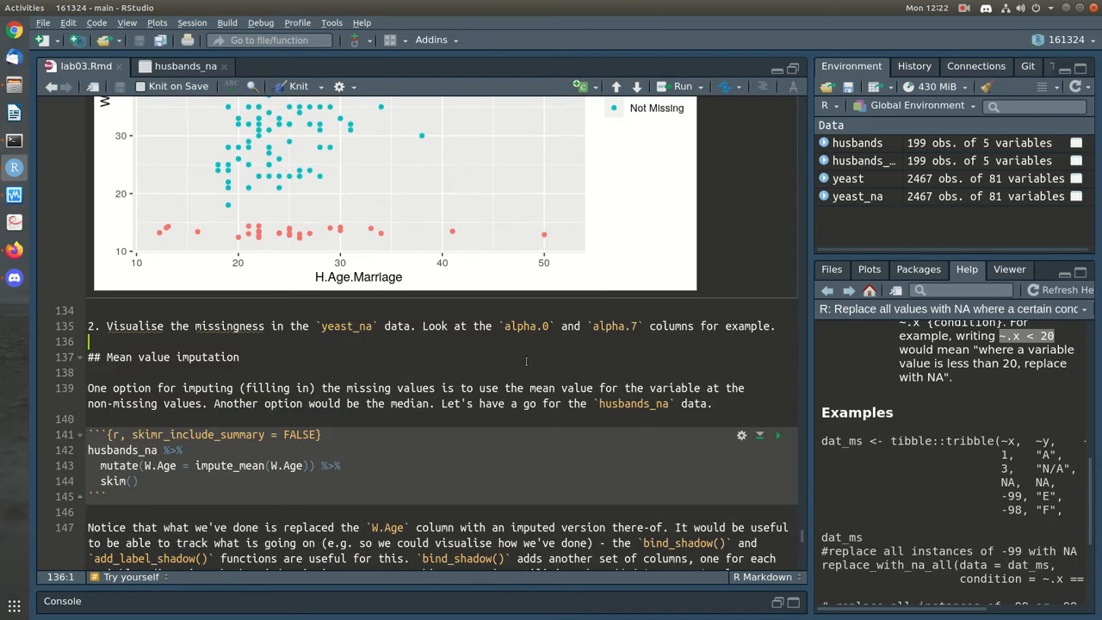
Start an R code chunk below exercise 2, discarding an initial yeast %>% attempt
key("Return")
type("```{r}")
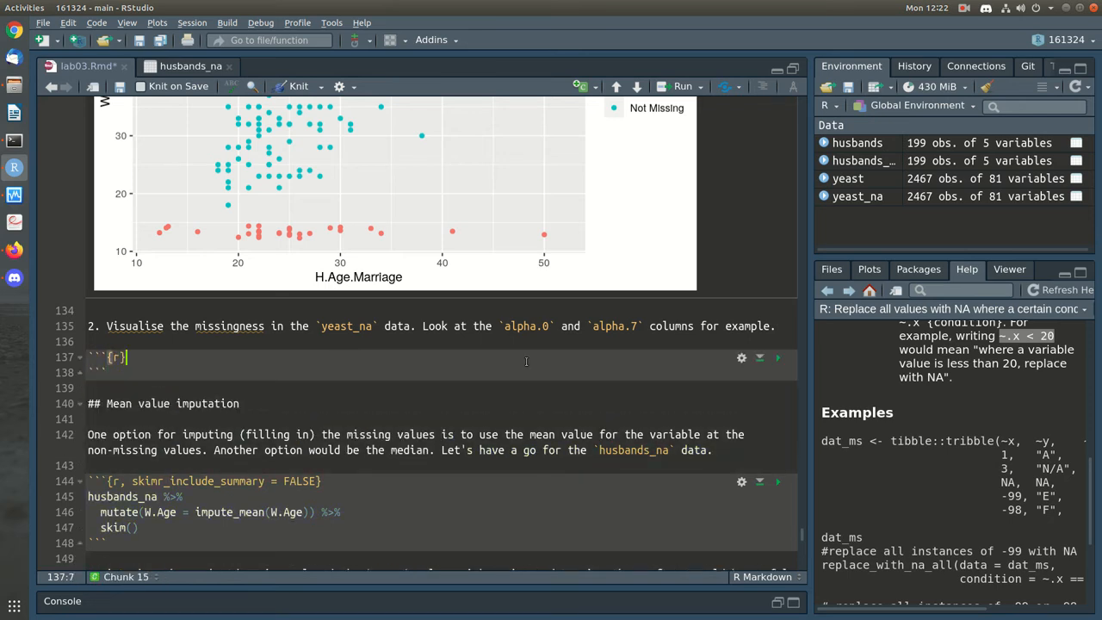
key("Return")
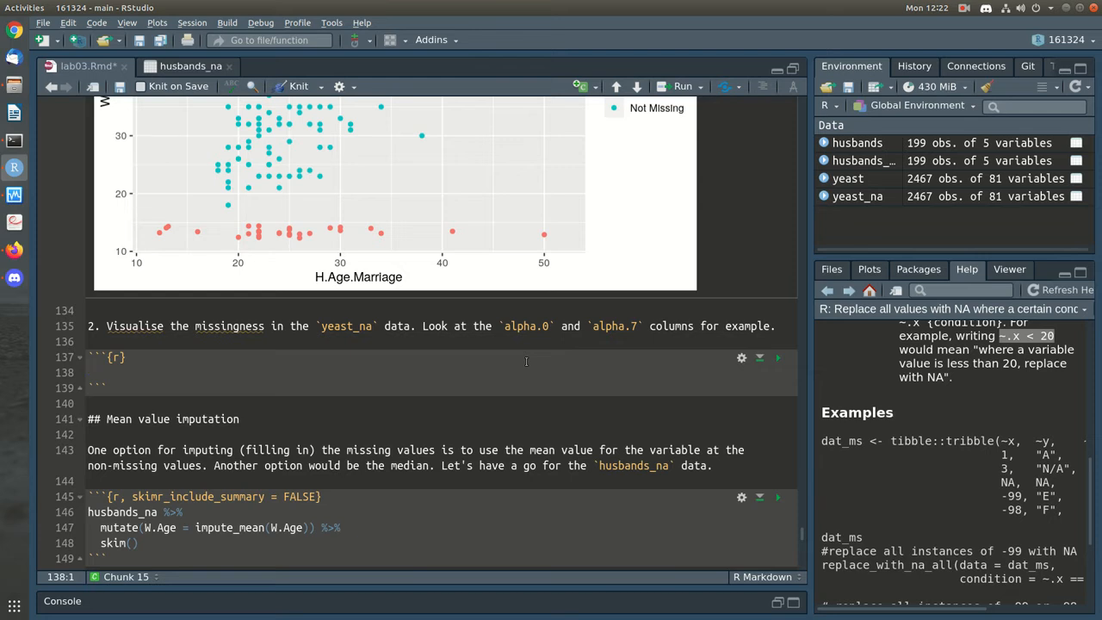
type("yeast %>%")
key("Return")
type("vis")
key("BackSpace")
key("BackSpace")
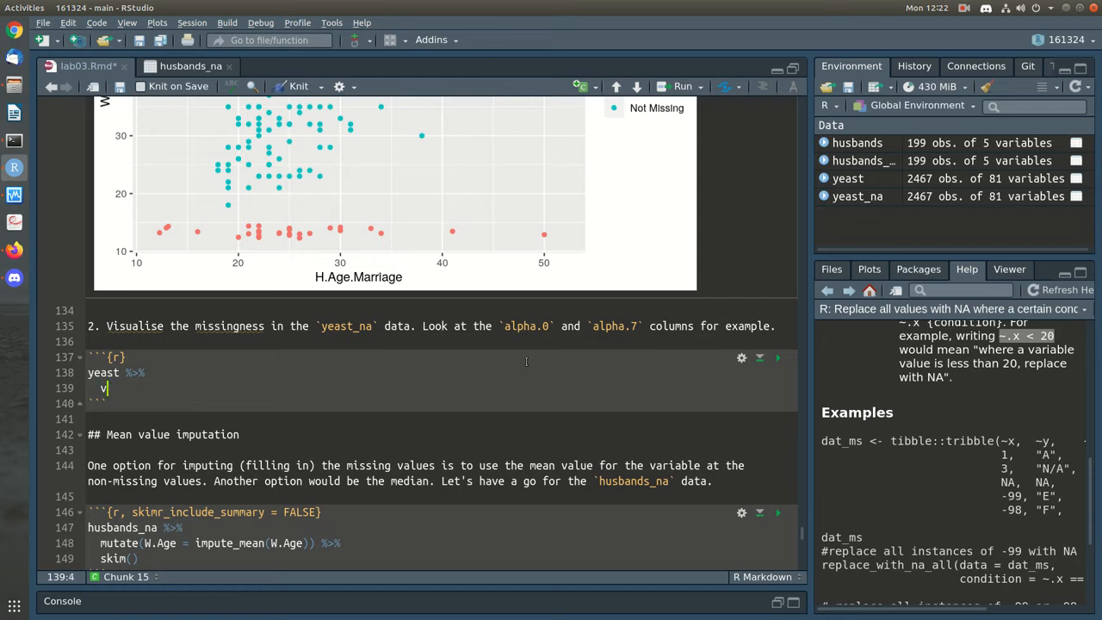
key("BackSpace")
key("BackSpace")
key("BackSpace")
key("BackSpace")
key("BackSpace")
key("BackSpace")
key("BackSpace")
key("BackSpace")
key("BackSpace")
key("BackSpace")
key("BackSpace")
key("BackSpace")
key("BackSpace")
key("BackSpace")
key("BackSpace")
type("}")
key("Return")
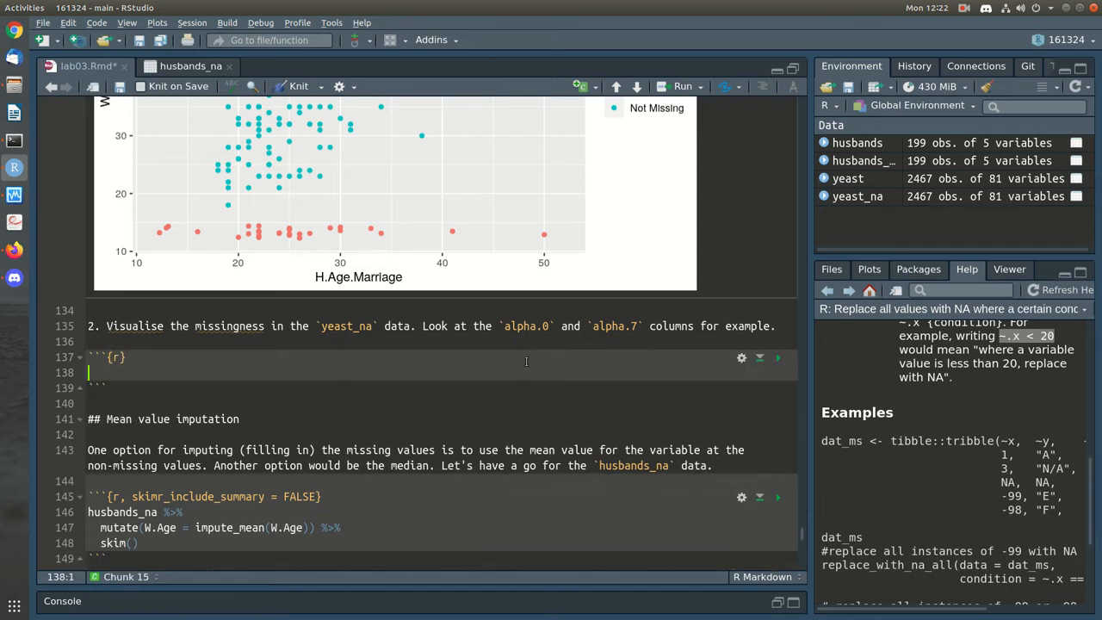
Write vis_miss(yeast_na) in the chunk and run it, showing 1.9% missing
type("vis_miss(yeast")
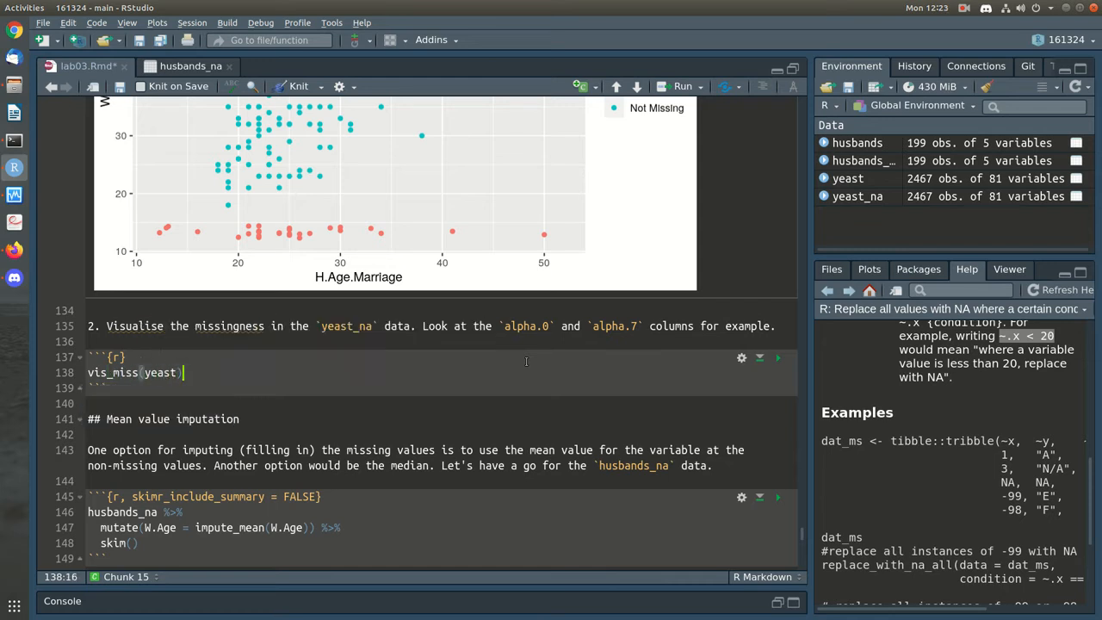
type("_mna")
key("BackSpace")
key("BackSpace")
key("BackSpace")
type("na")
key("ctrl+Return")
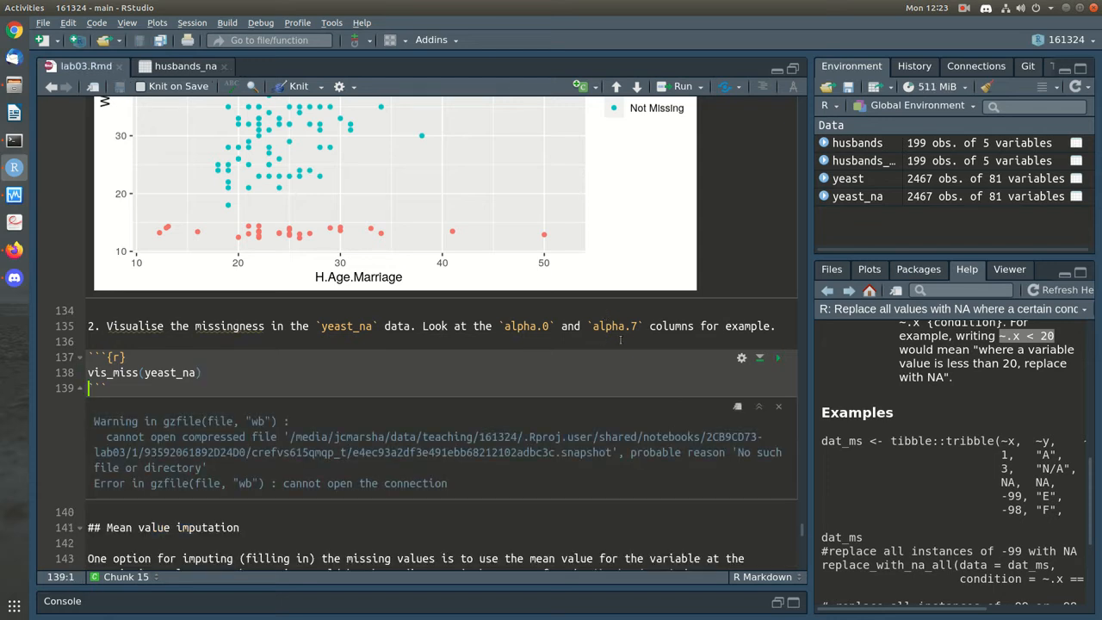
left_click(778, 359)
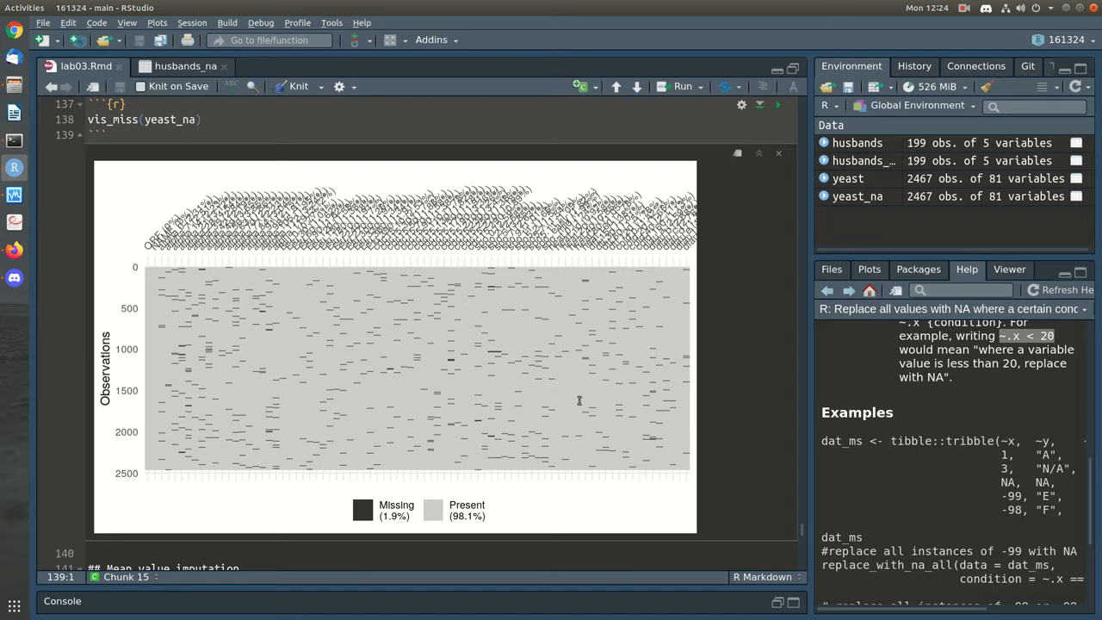
left_click(232, 117)
Add gg_miss_var(yeast_na) on a new line and run it to chart missing counts per variable
key("Return")
type("vis")
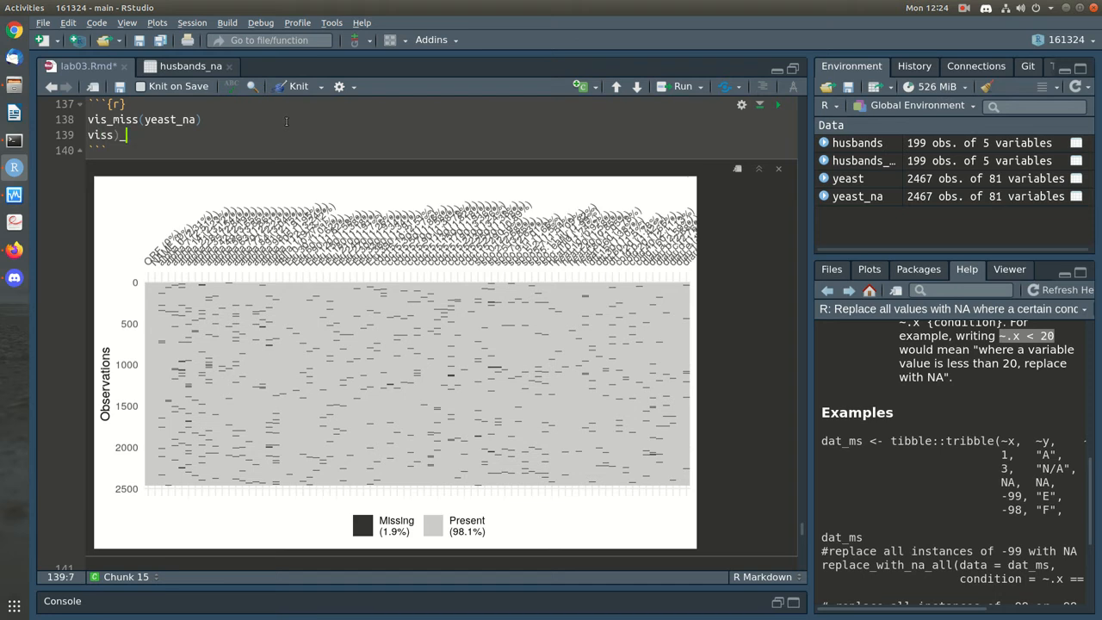
type("_mis")
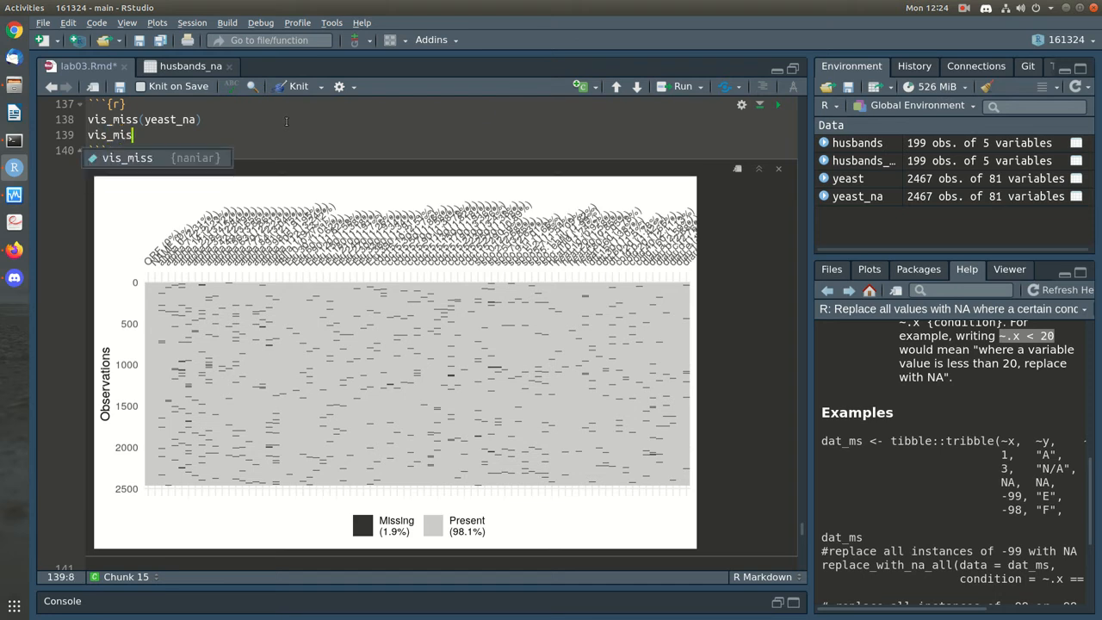
type("s_c")
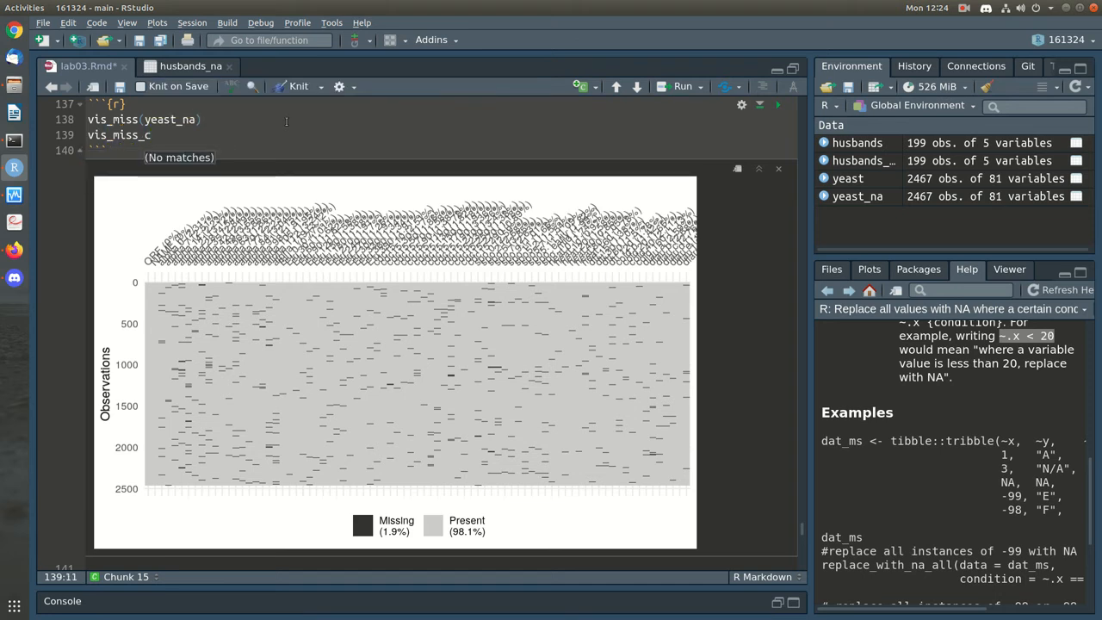
left_click_drag(107, 136, 89, 134)
type("g")
type("g")
left_click(158, 135)
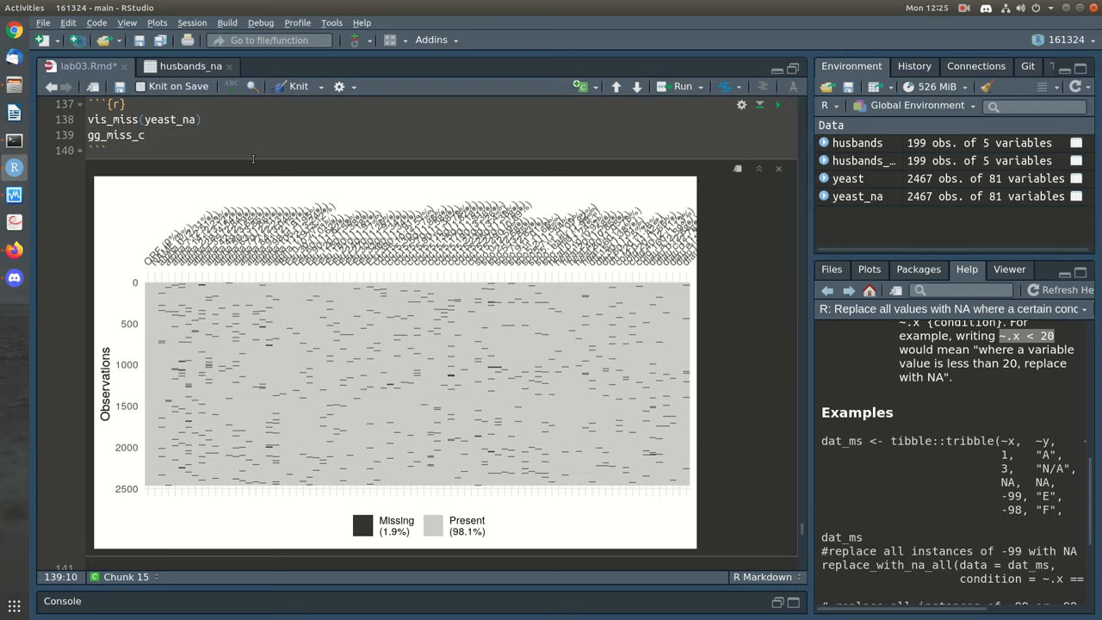
key("BackSpace")
type("va")
key("Tab")
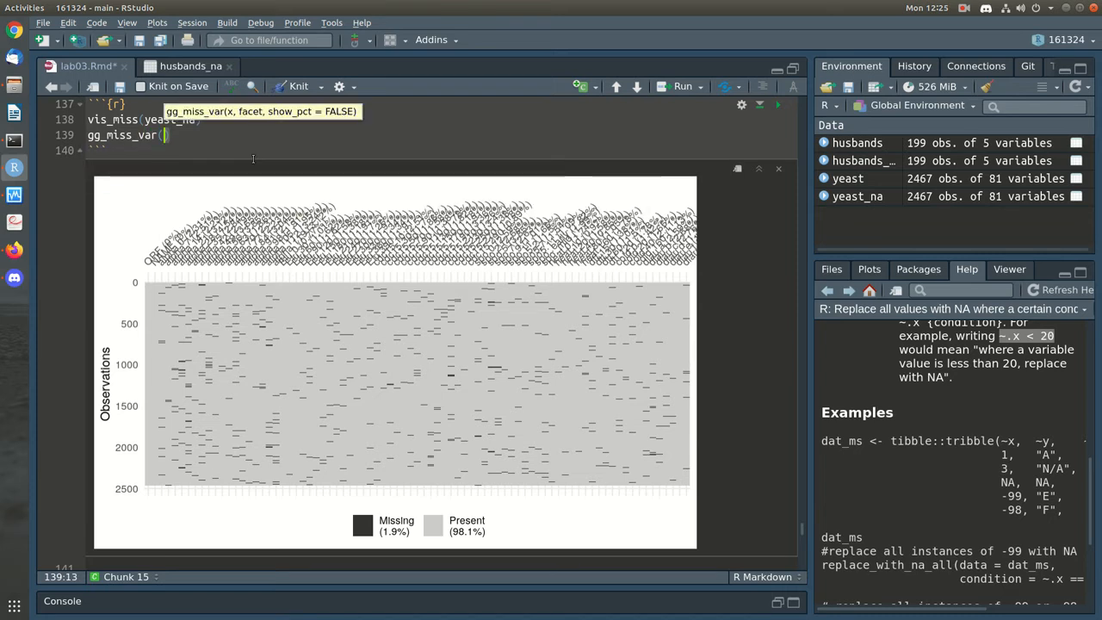
type("YEAST_N")
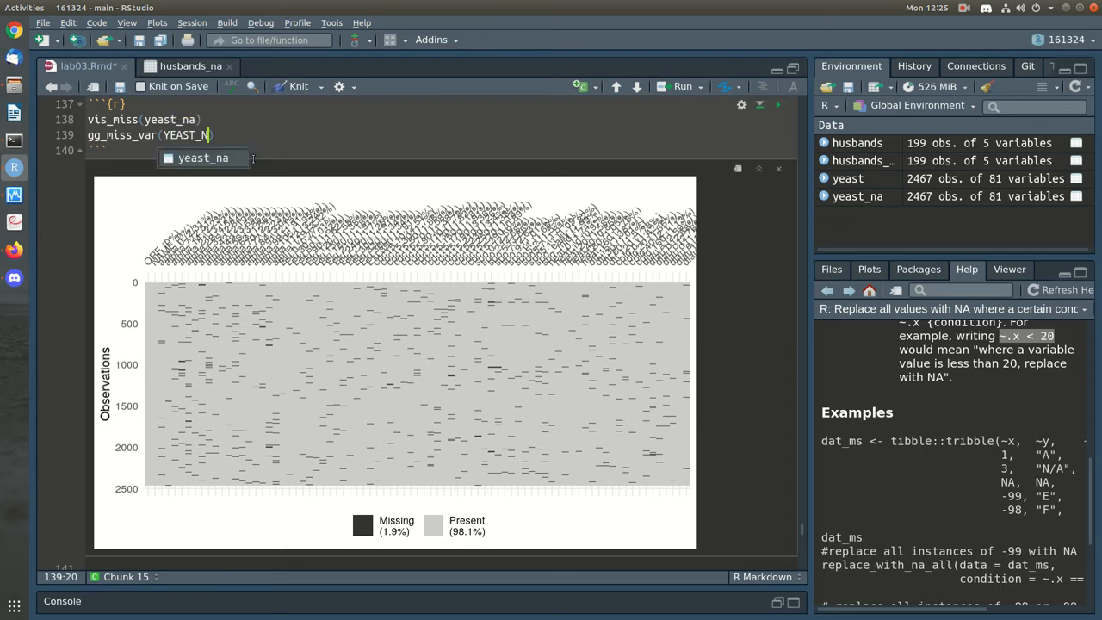
key("Tab")
type(")")
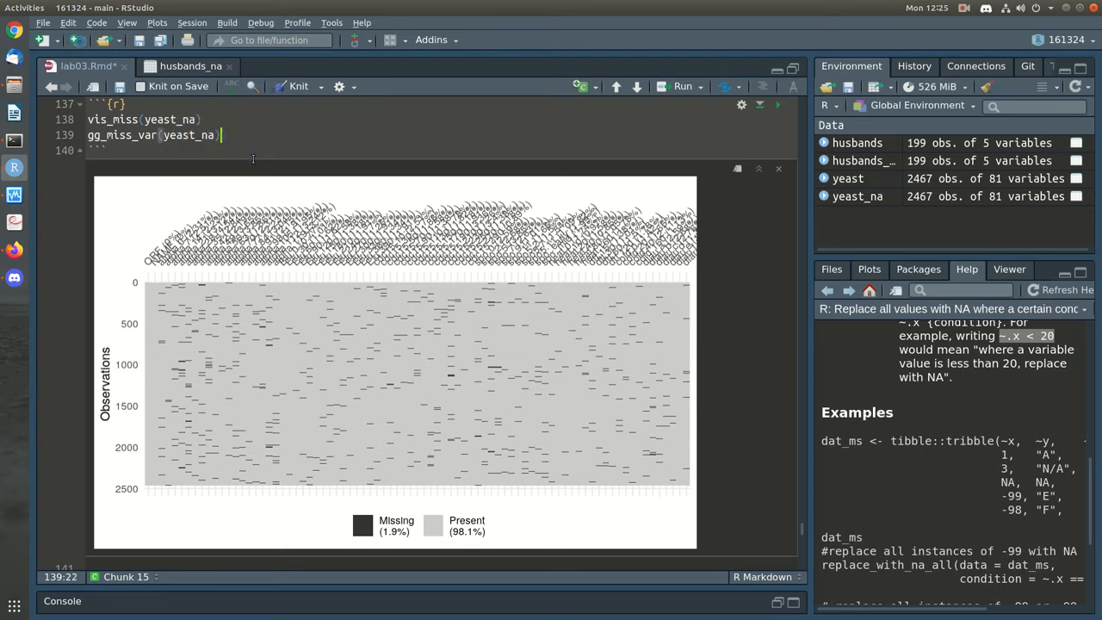
key("ctrl+Return")
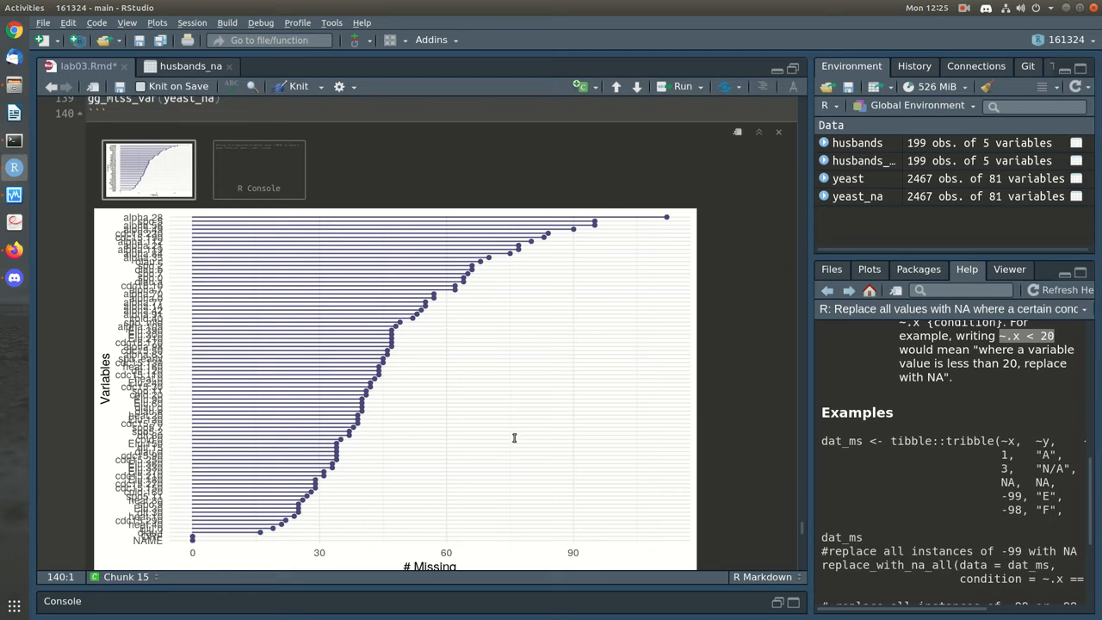
scroll(515, 438, "up", 2)
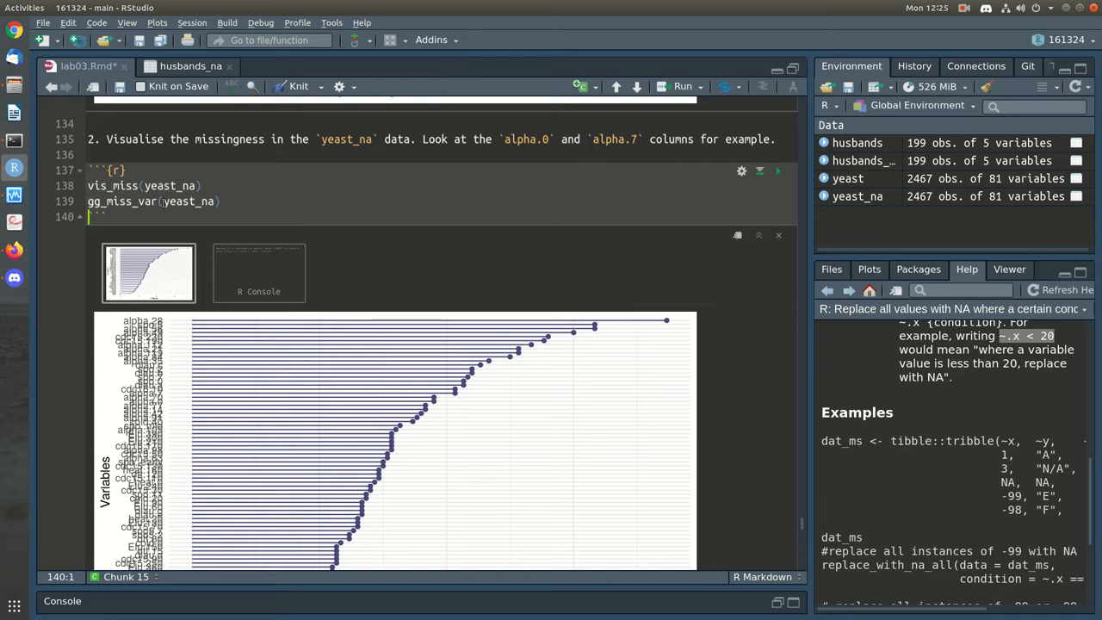
Add gg_miss_case(yeast_na) below gg_miss_var and run it to plot missing values per case
left_click(286, 204)
key("Return")
type("gg_mi")
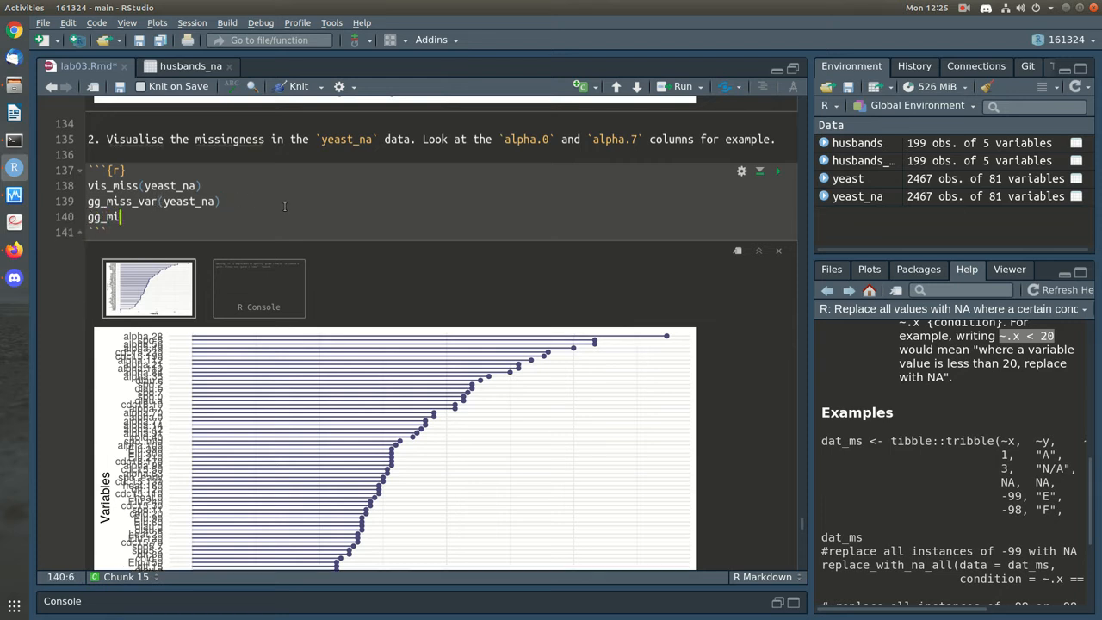
type("ss_case(")
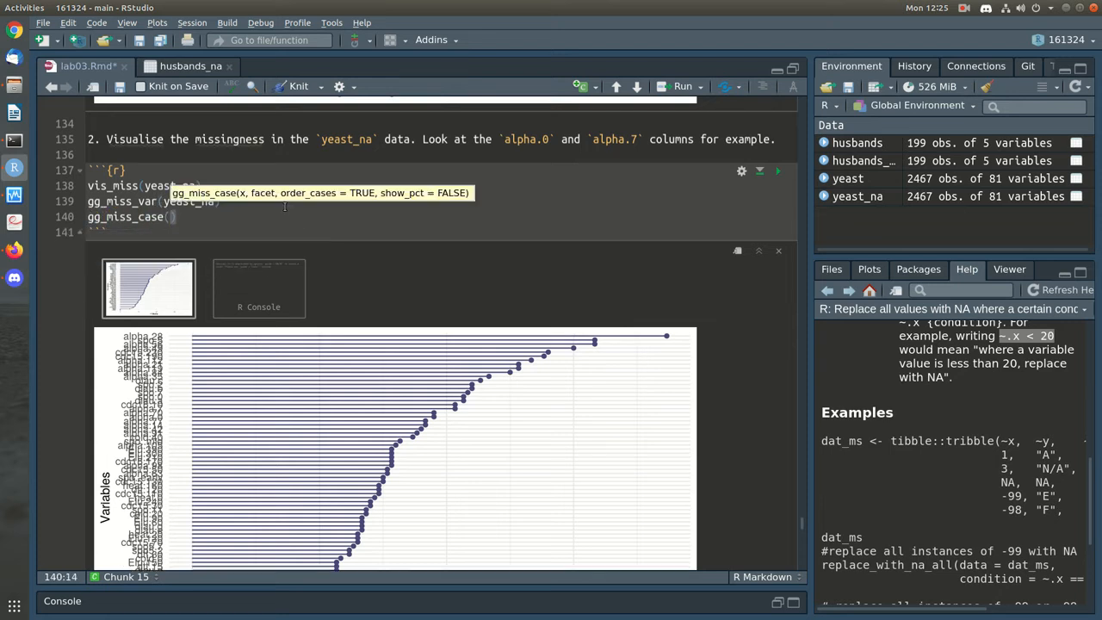
type("yeast")
key("BackSpace")
key("BackSpace")
key("BackSpace")
key("BackSpace")
key("BackSpace")
type("yeast_na")
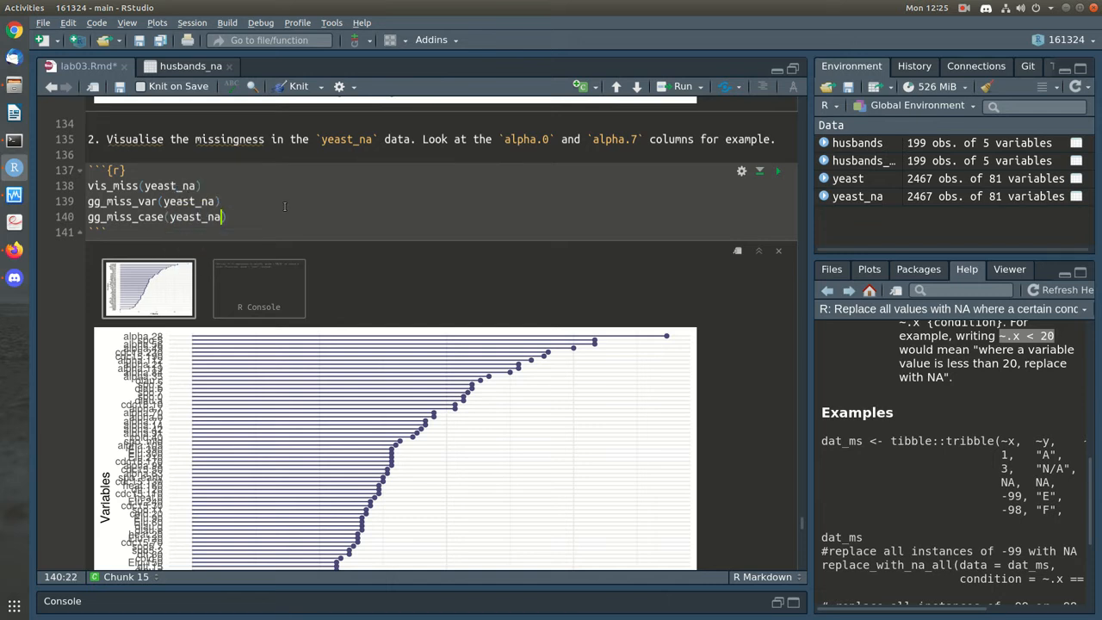
key("ctrl+Return")
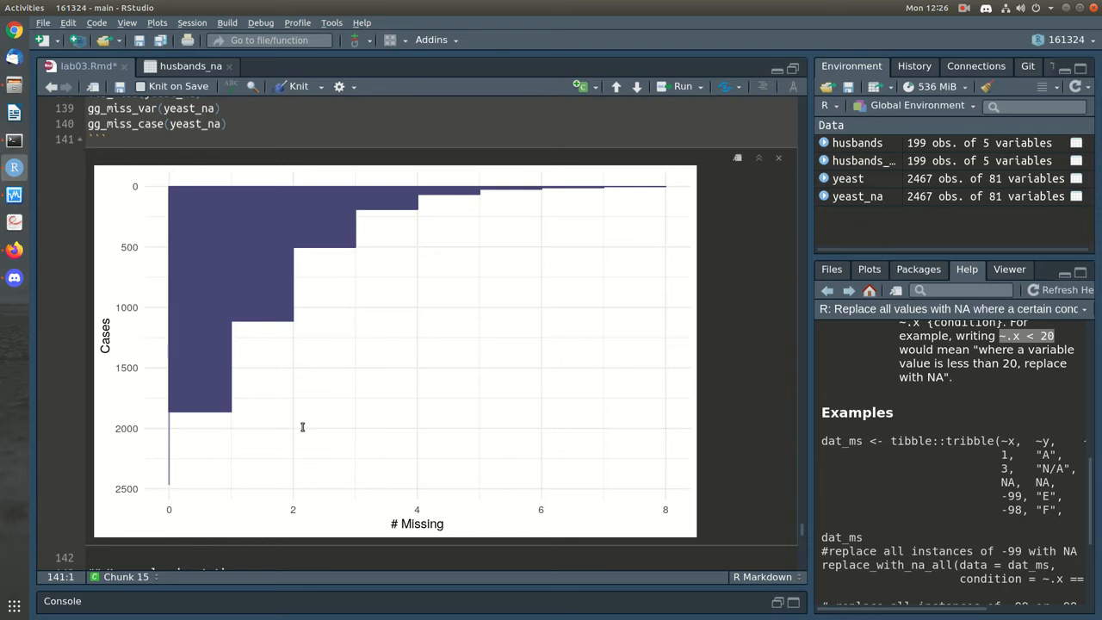
Save lab03.Rmd and move down to the mean-imputation chunk, selecting impute_mean
scroll(302, 427, "down", 1)
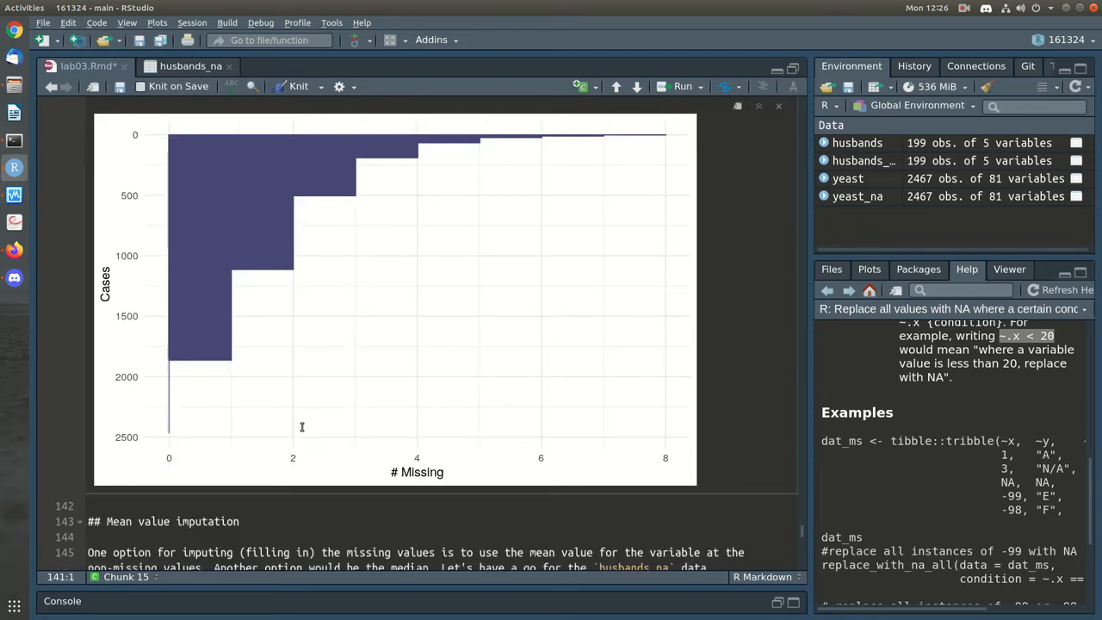
key("ctrl+s")
scroll(303, 427, "down", 4)
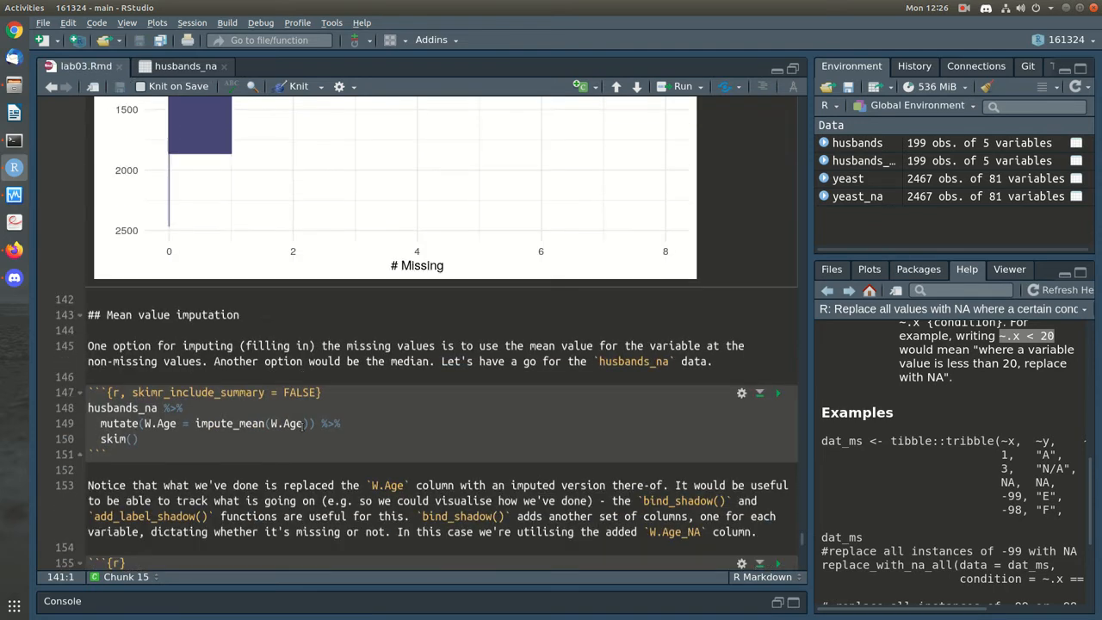
left_click(374, 372)
scroll(392, 411, "down", 2)
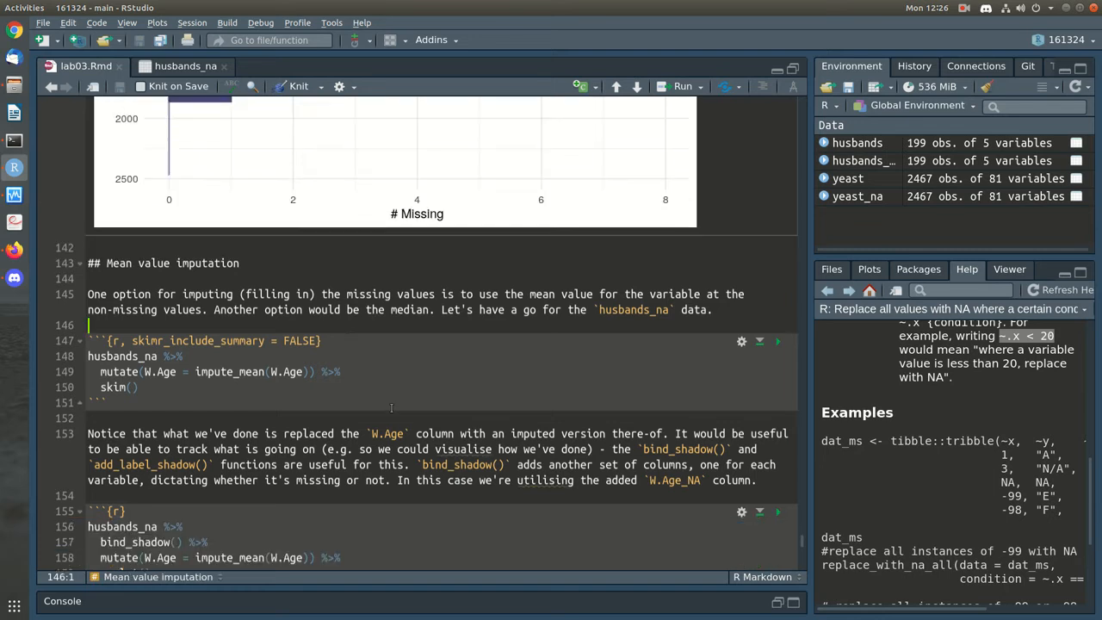
left_click(413, 344)
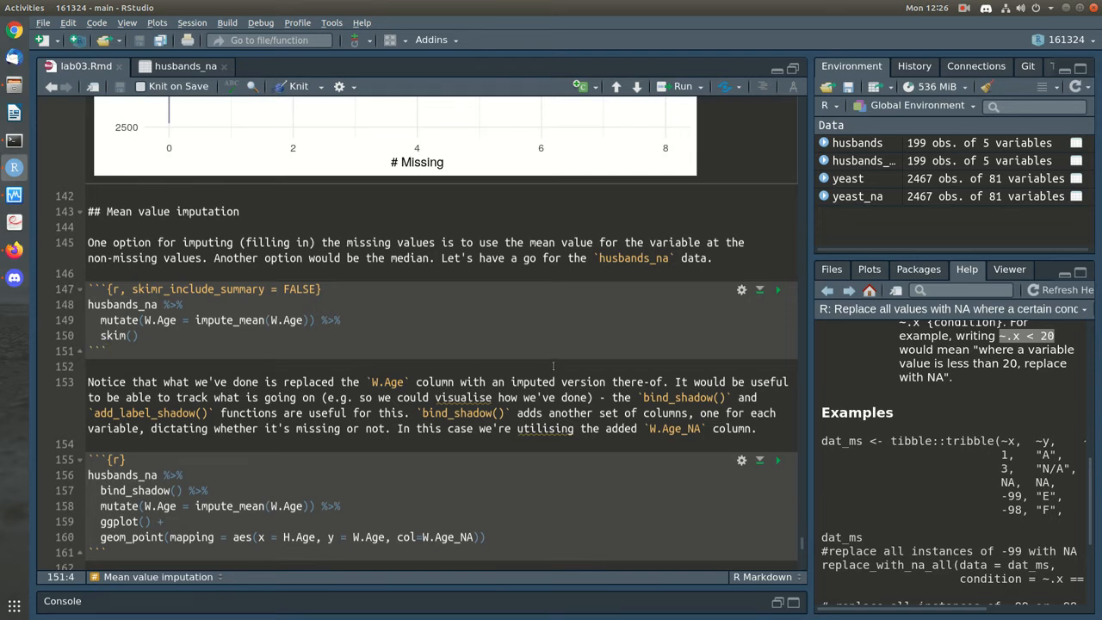
scroll(555, 363, "down", 1)
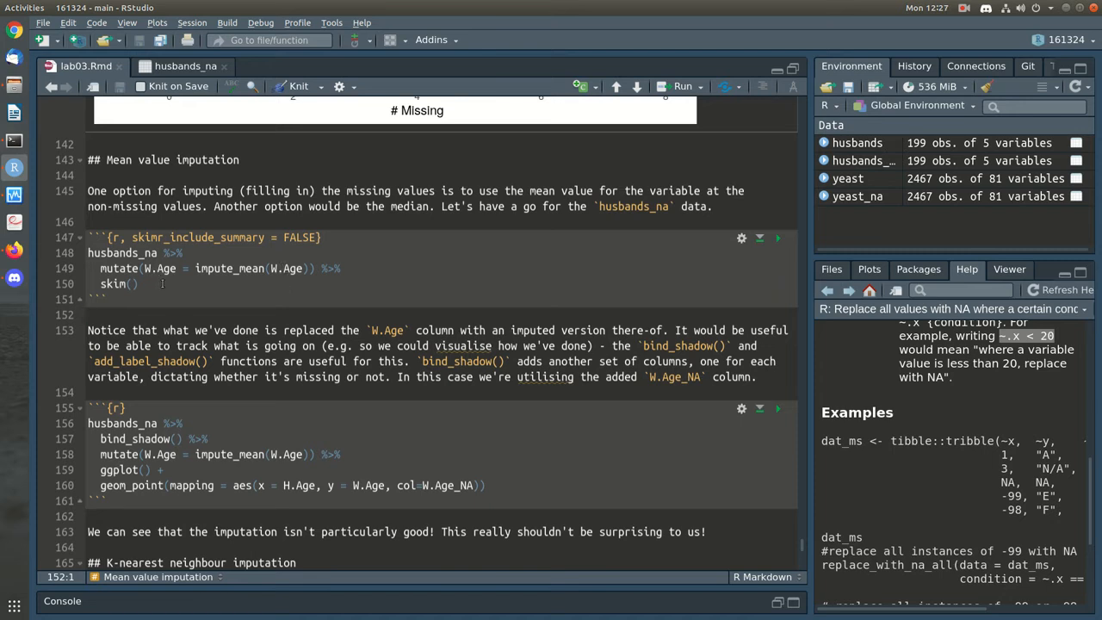
left_click(161, 284)
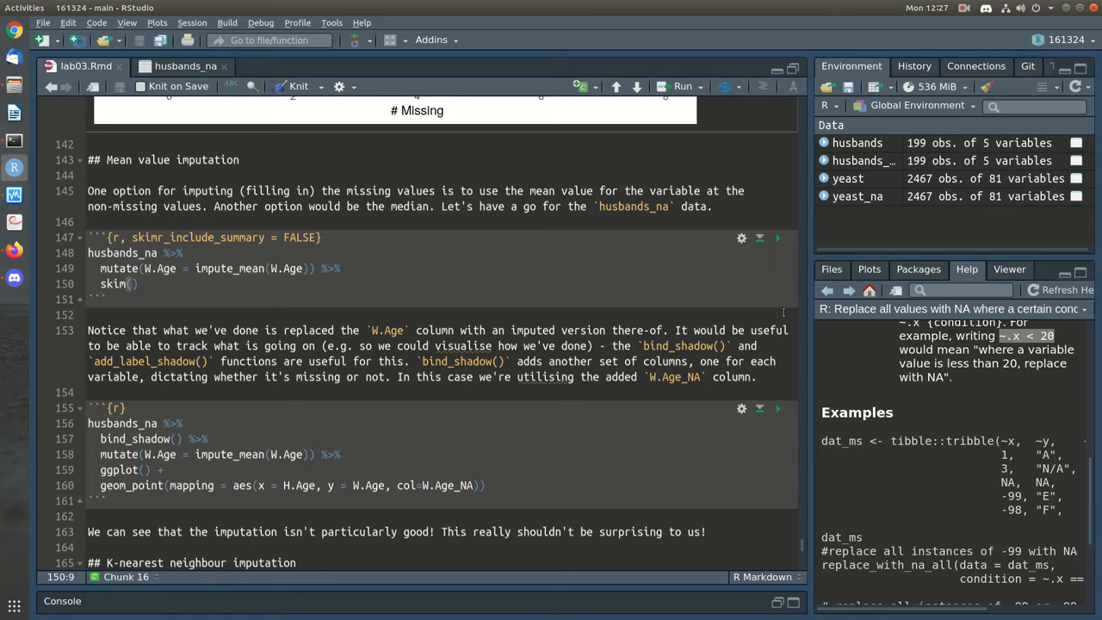
double_click(239, 269)
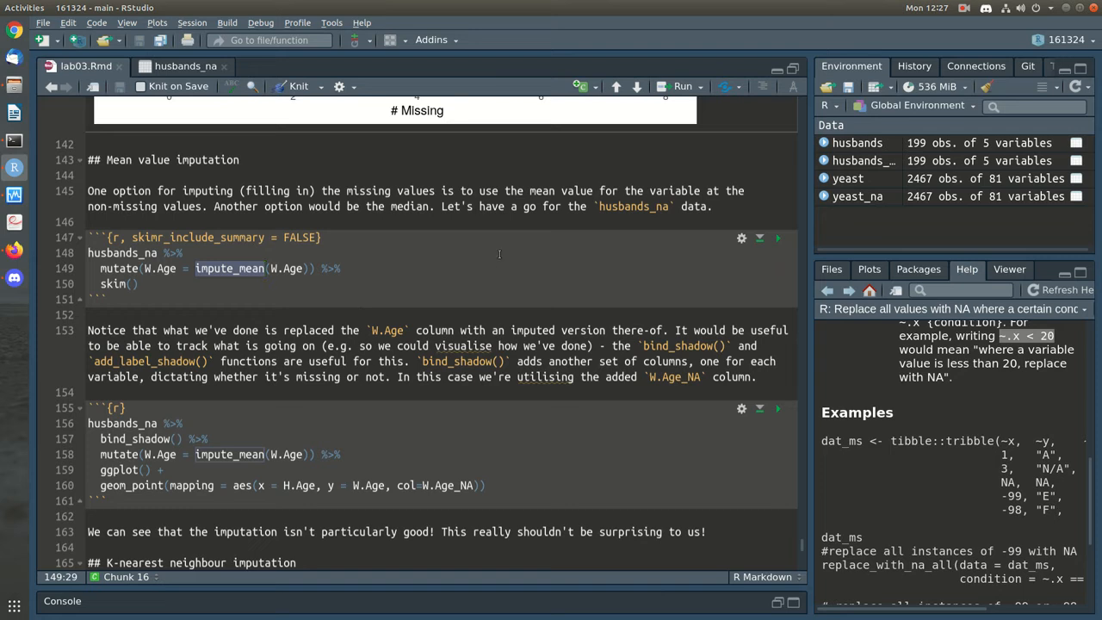
Run the husbands_na mean-imputation chunk and check W.Age now has 0 missing with mean 40.7
key("Up")
left_click(778, 238)
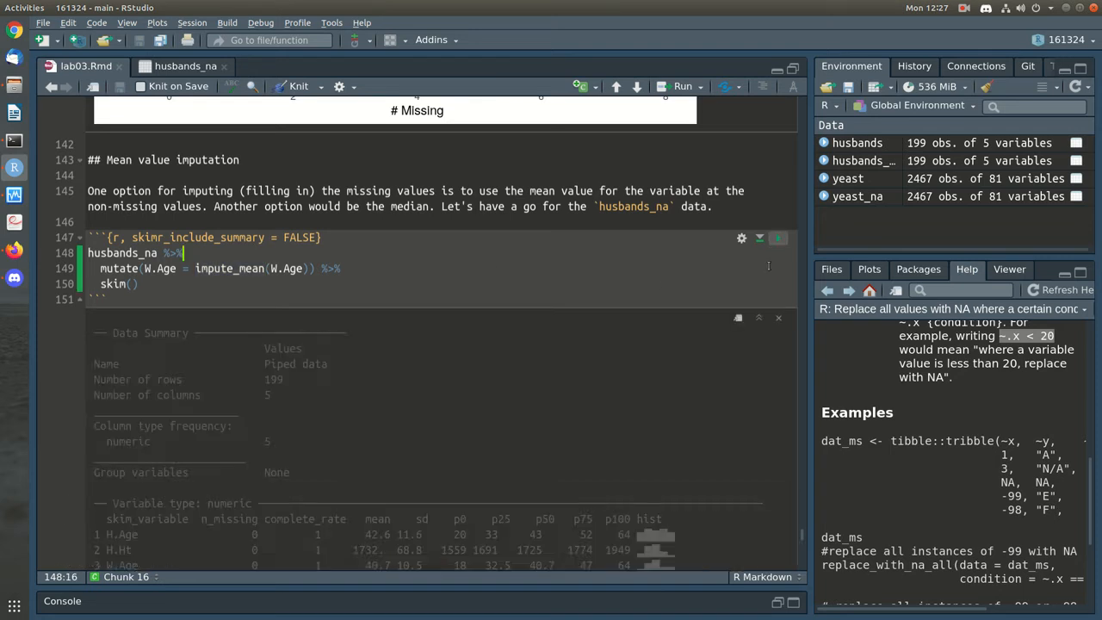
scroll(483, 401, "down", 1)
left_click_drag(113, 433, 391, 432)
left_click(324, 435)
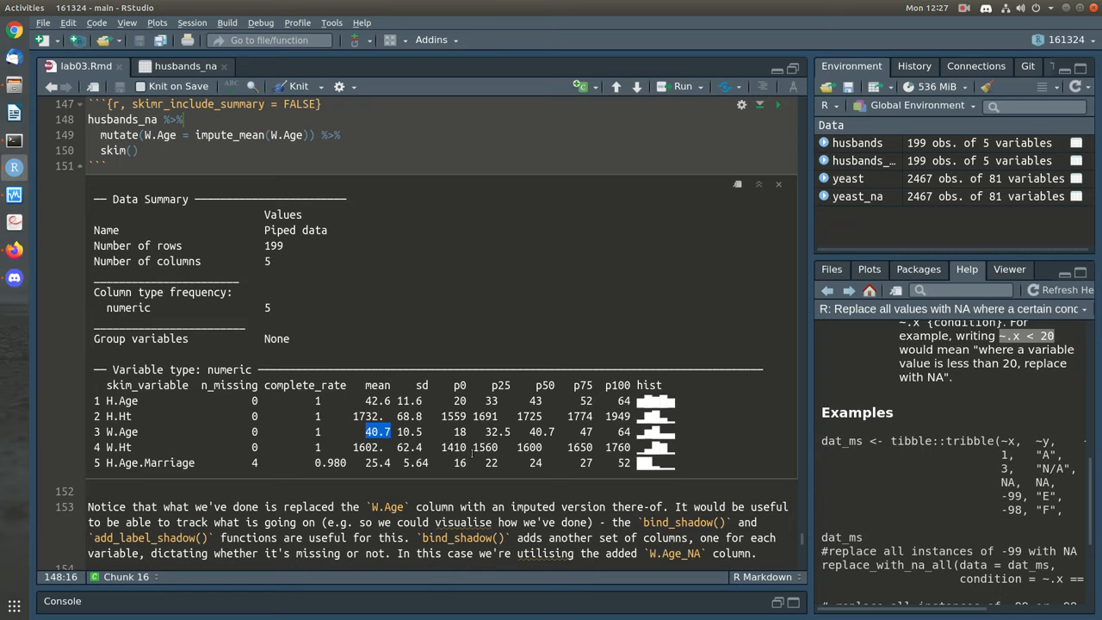
left_click(720, 436)
left_click(484, 156)
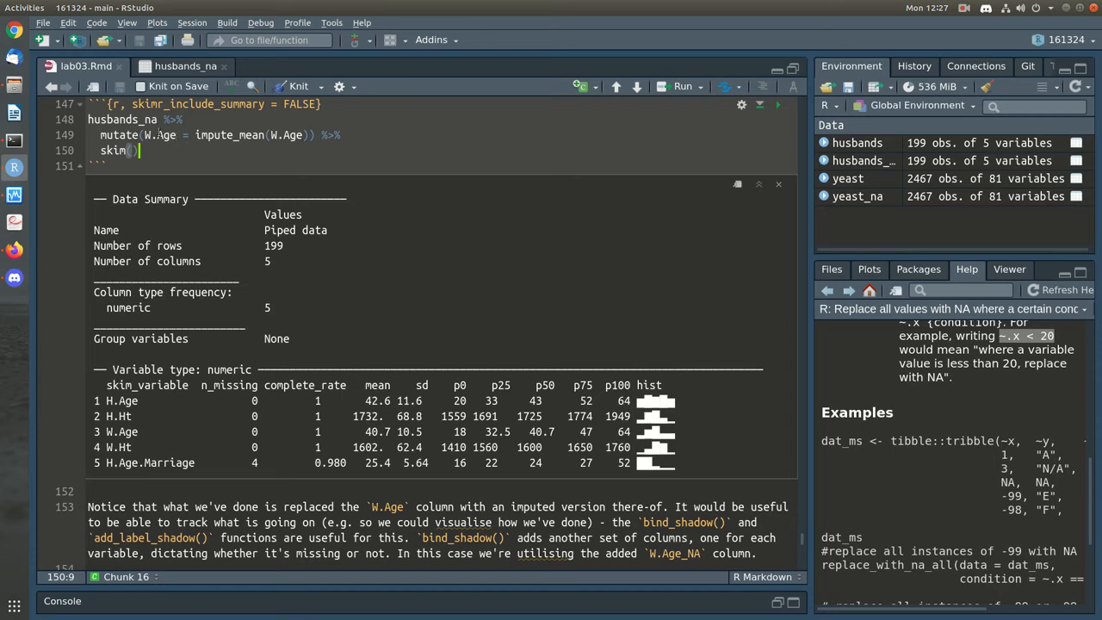
Rename the mutate target to W.Age.NA, rerun, and compare the W.Age and W.Age.NA summary rows
left_click(177, 135)
type(".NA")
key("ctrl+shift+Return")
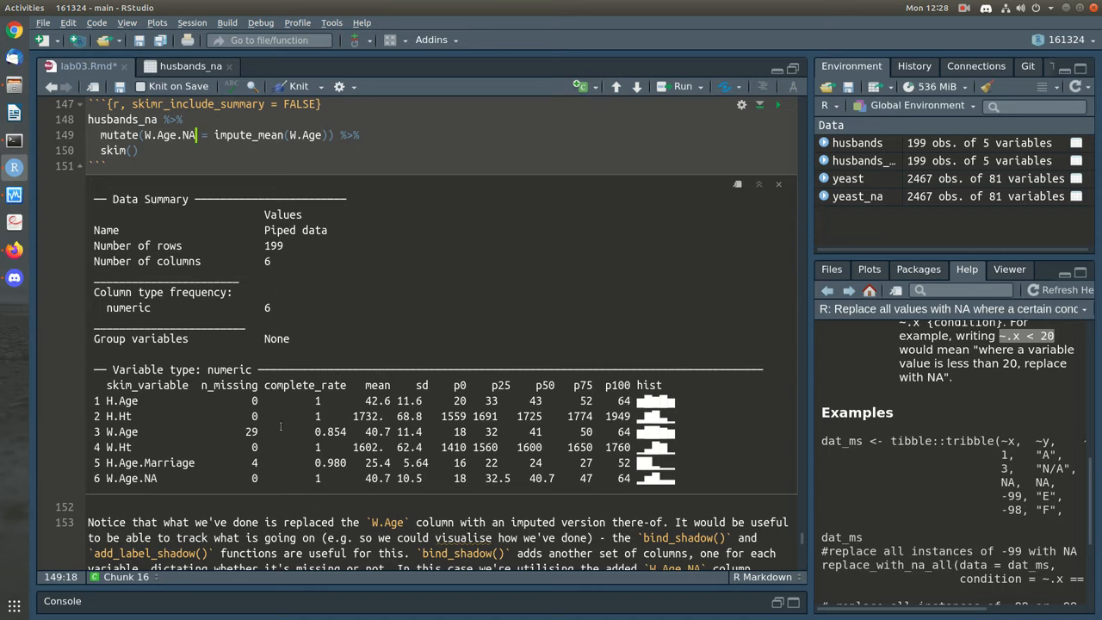
left_click_drag(109, 432, 708, 423)
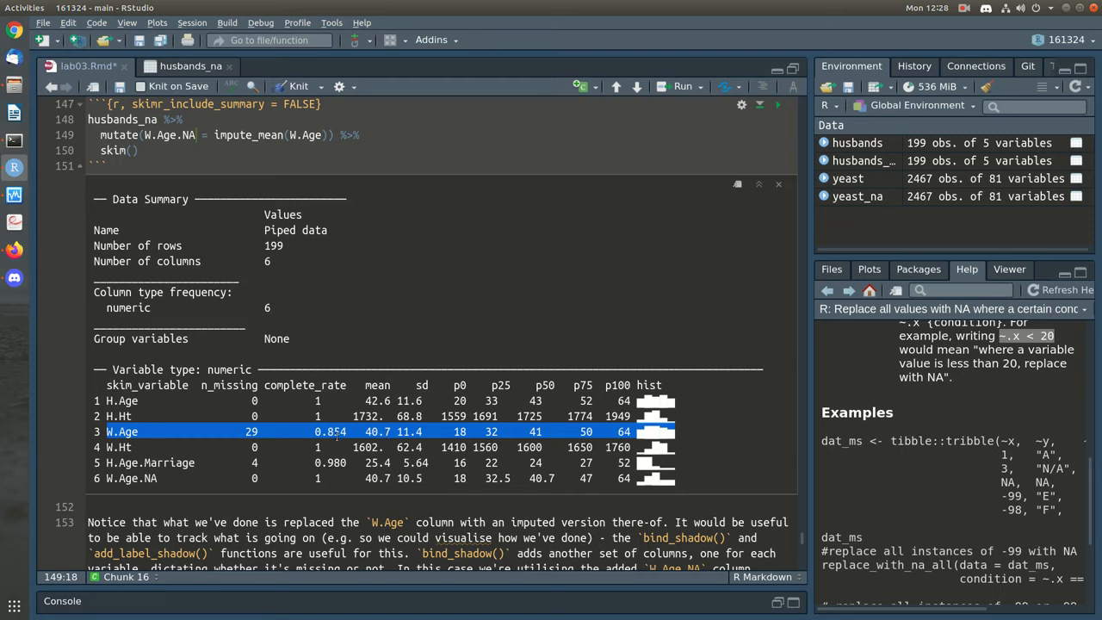
left_click_drag(105, 478, 465, 493)
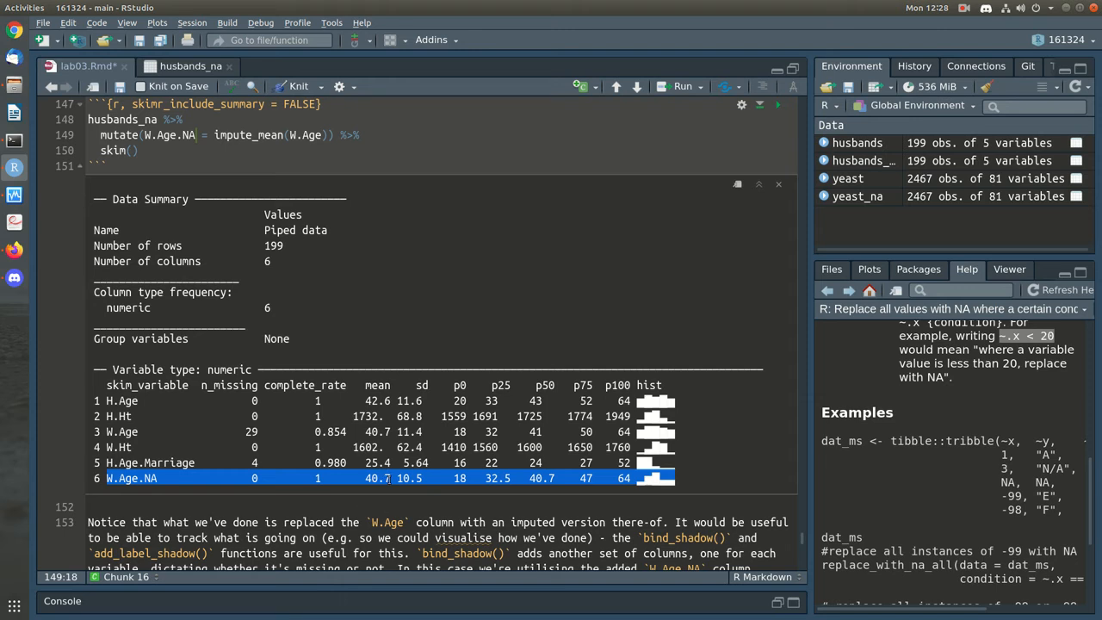
Remove the skim() step and rerun the chunk to print the 199 × 6 tibble
scroll(390, 480, "down", 2)
left_click(376, 532)
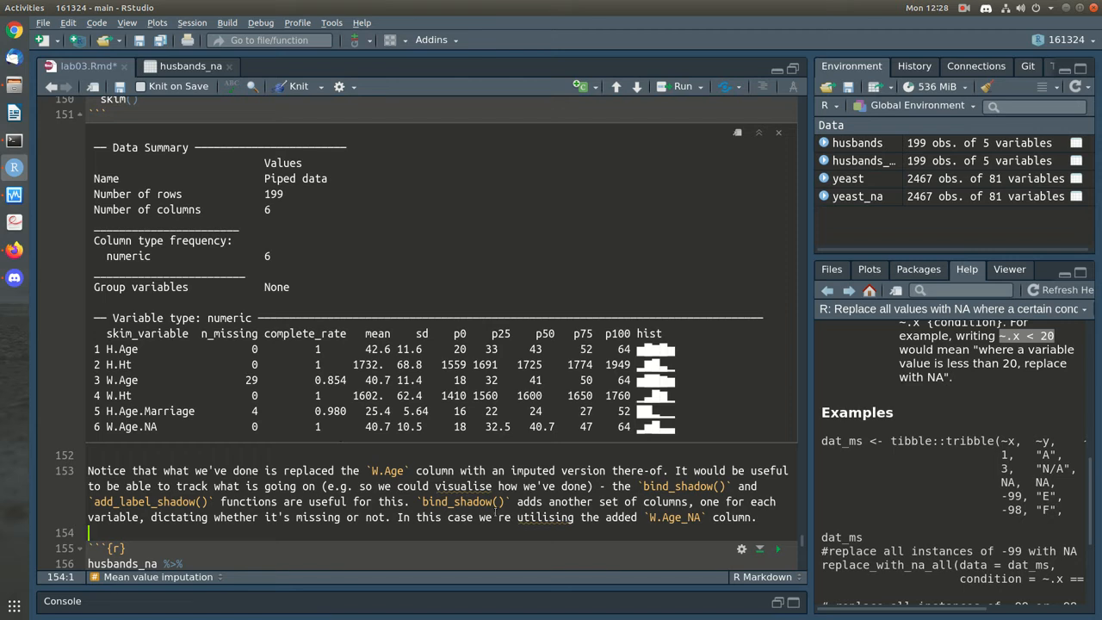
scroll(495, 517, "down", 6)
scroll(496, 508, "up", 4)
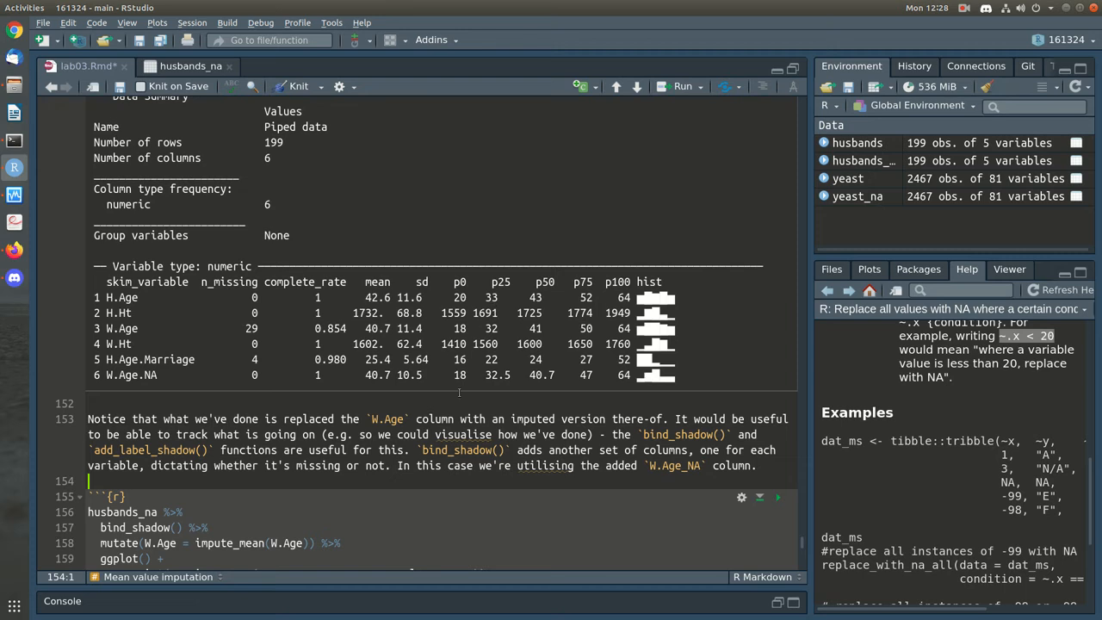
scroll(439, 371, "up", 2)
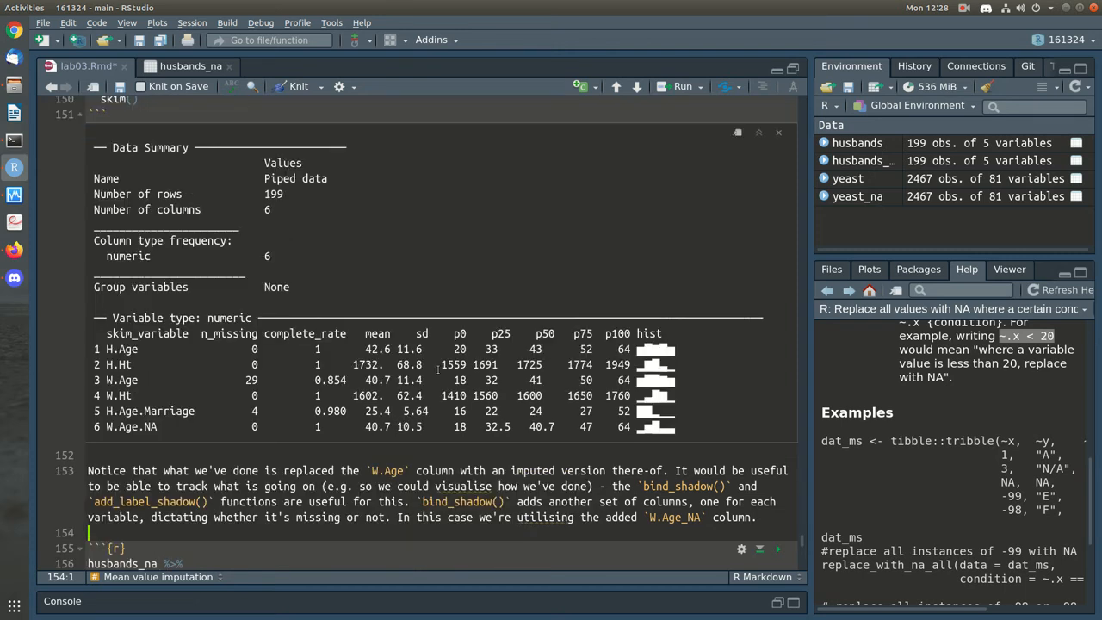
scroll(439, 371, "down", 2)
scroll(438, 370, "up", 5)
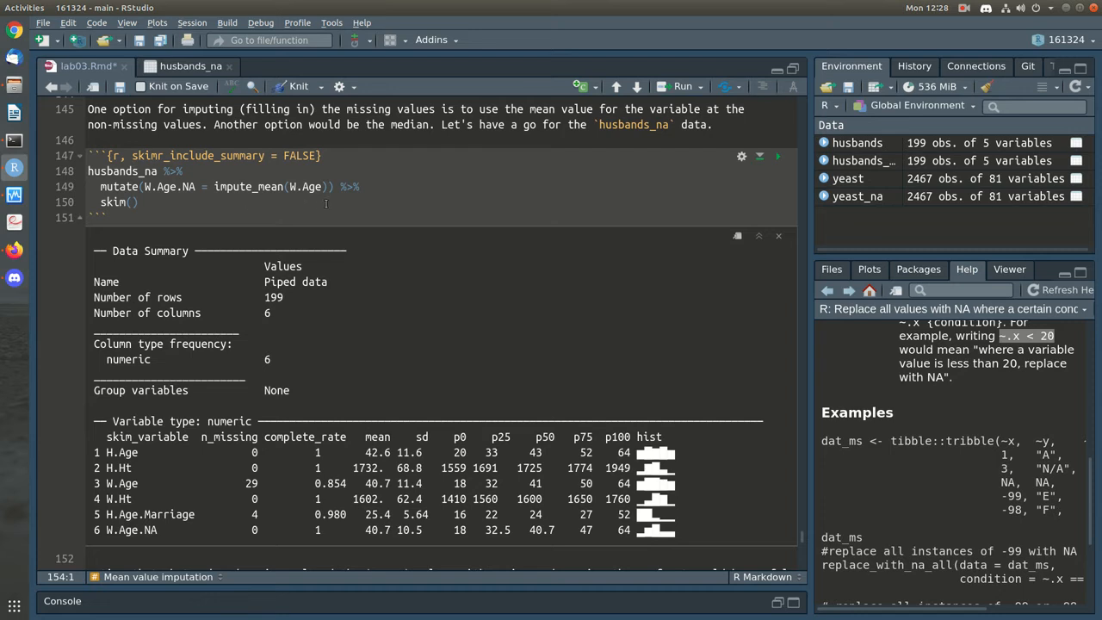
left_click_drag(144, 205, 101, 205)
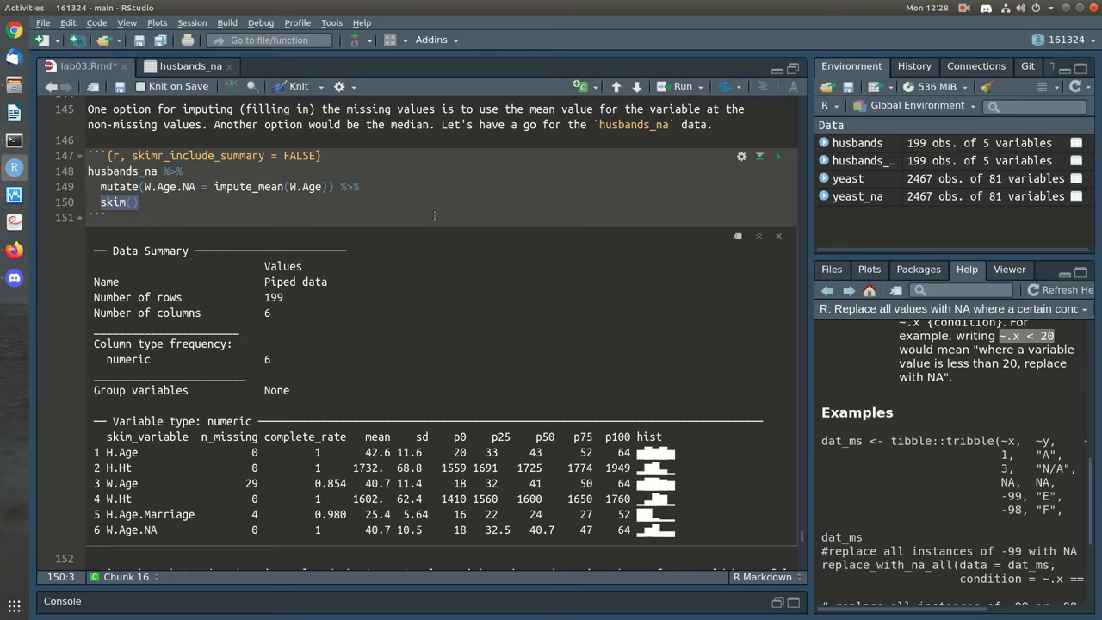
key("BackSpace")
key("BackSpace")
key("BackSpace")
key("BackSpace")
key("BackSpace")
key("BackSpace")
key("BackSpace")
key("ctrl+Return")
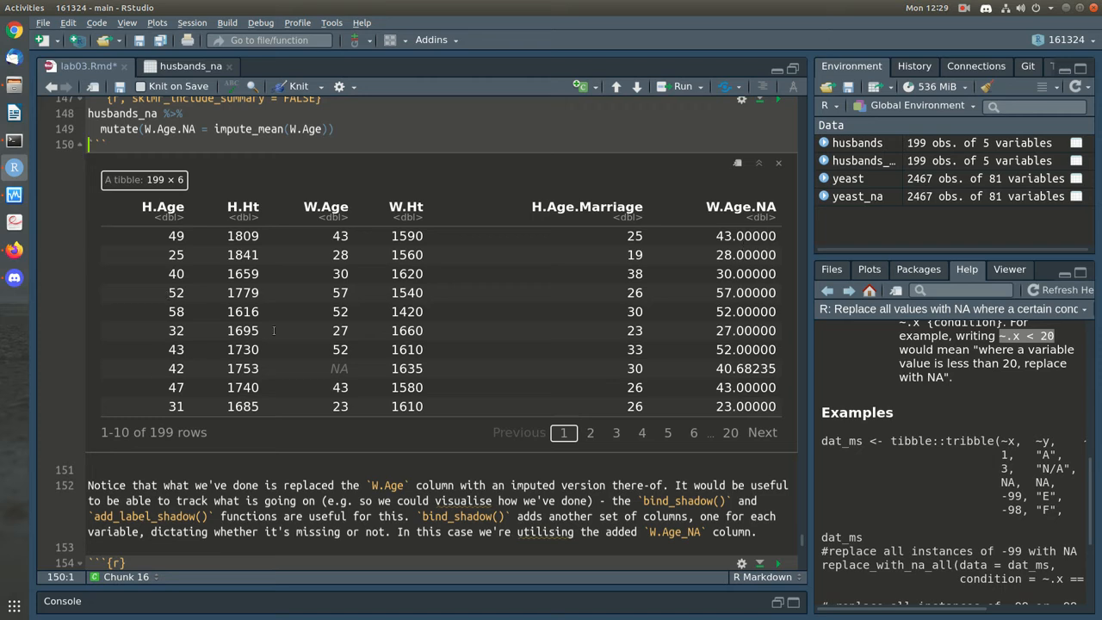
Pipe the mutated data into ggplot with a geom_histogram of W.Age.NA and run it
left_click(351, 129)
type("%>%")
key("Return")
type("ggpl")
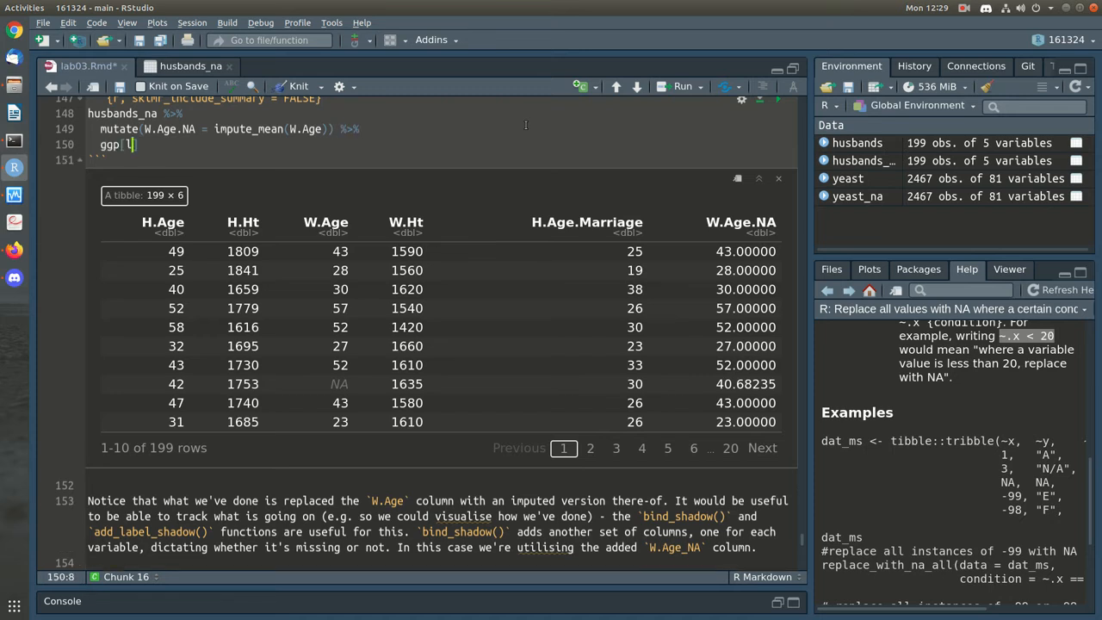
type("ot() +")
key("Return")
type("geom_histog")
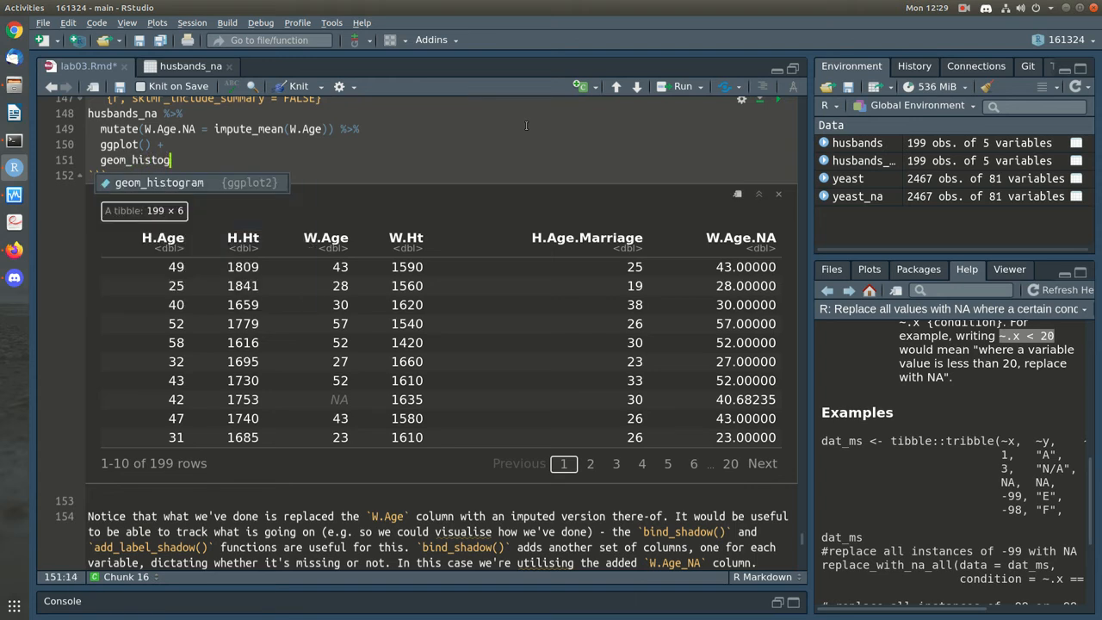
key("Tab")
type("mapping = ae")
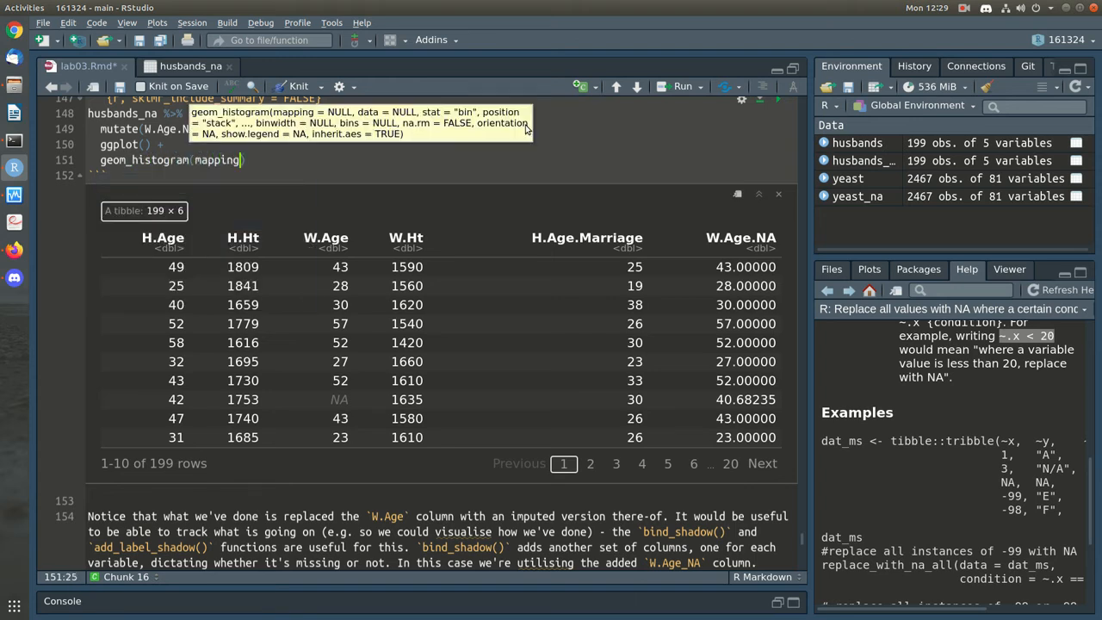
type("s(")
type("W.Age.")
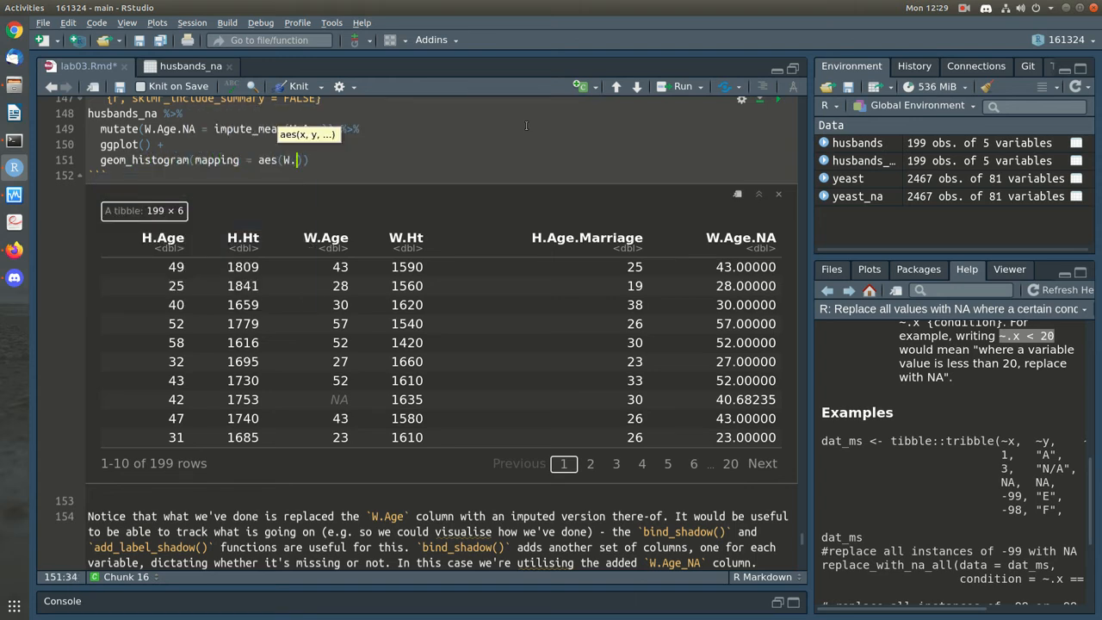
type("NZ")
type(")")
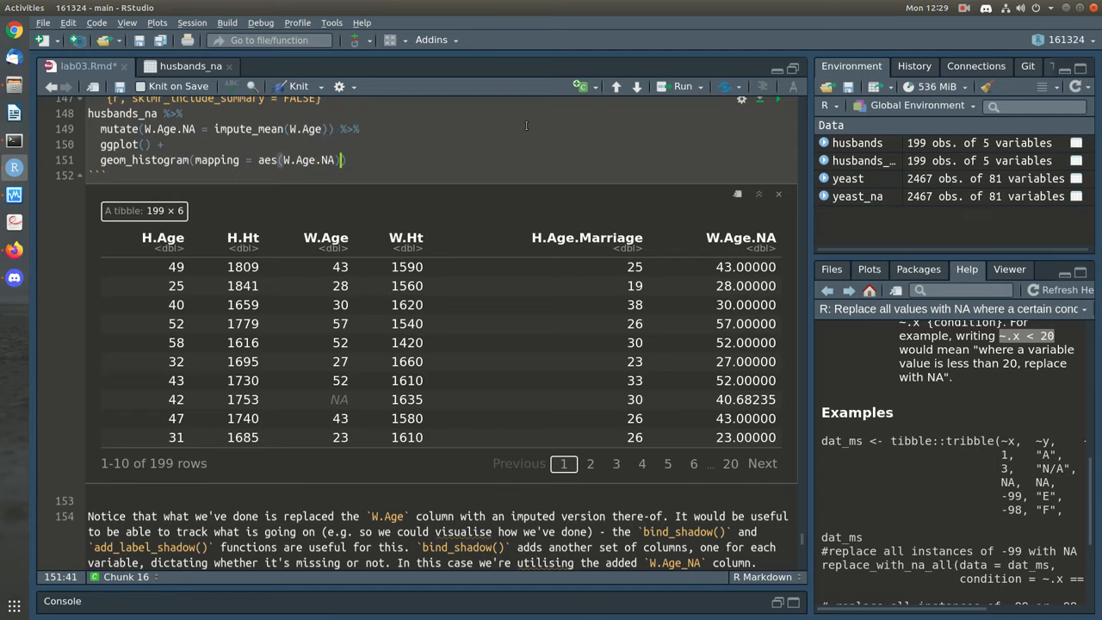
key("ctrl+Return")
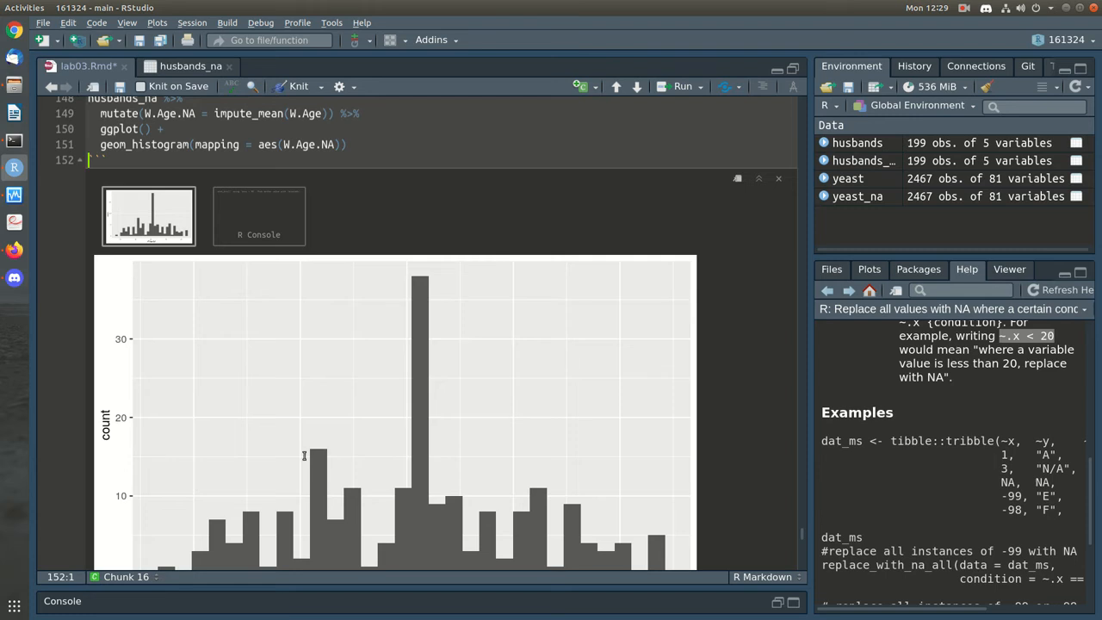
Add bins=10 to the histogram and rerun the chunk
scroll(542, 464, "down", 3)
scroll(407, 314, "up", 4)
left_click(345, 248)
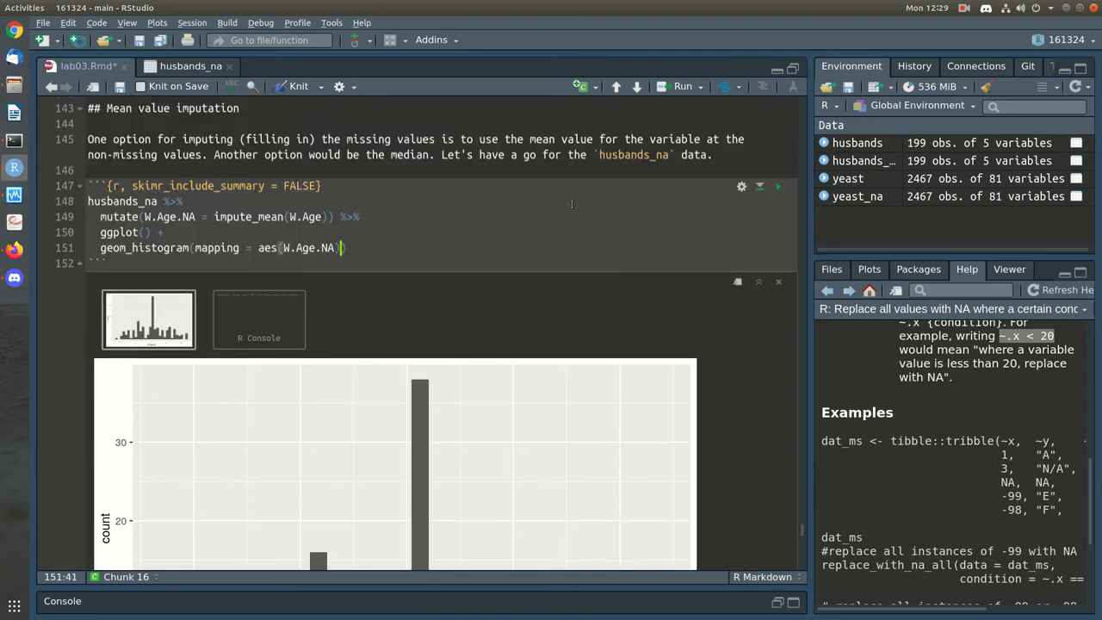
type(", bins=10")
key("ctrl+Return")
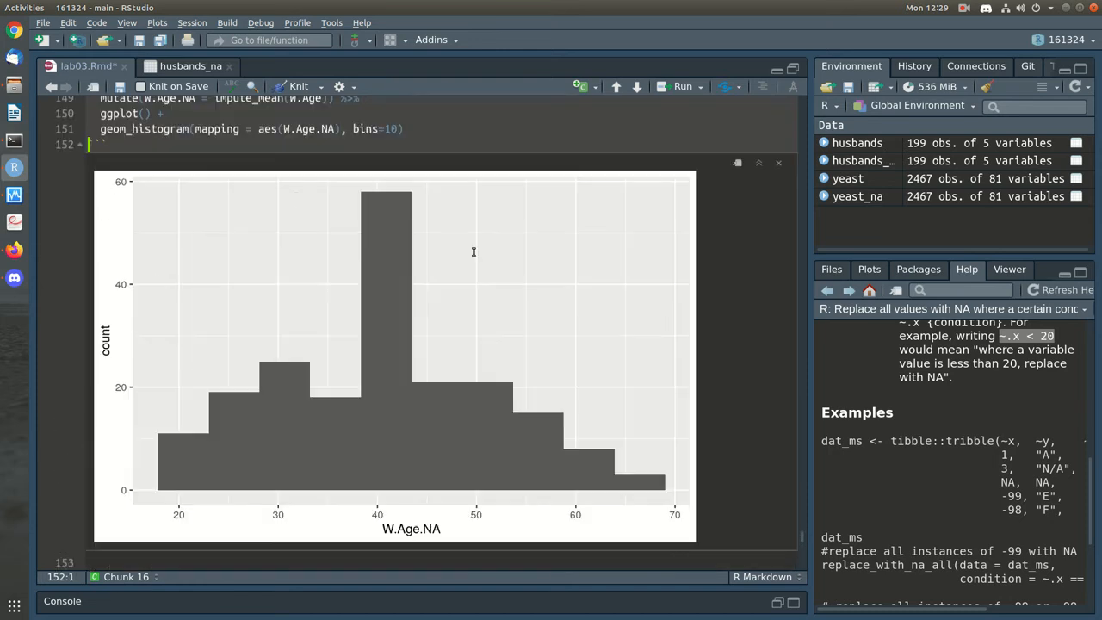
left_click(425, 114)
left_click(515, 130)
key("Left")
key("Left")
key("Left")
key("Left")
key("Left")
key("Left")
key("Left")
key("Left")
key("Left")
key("Left")
key("Left")
Change the histogram mapping to x=W.Age.NA, fill=is.na(W.Age), rerun, and save lab03.Rmd
type(", f")
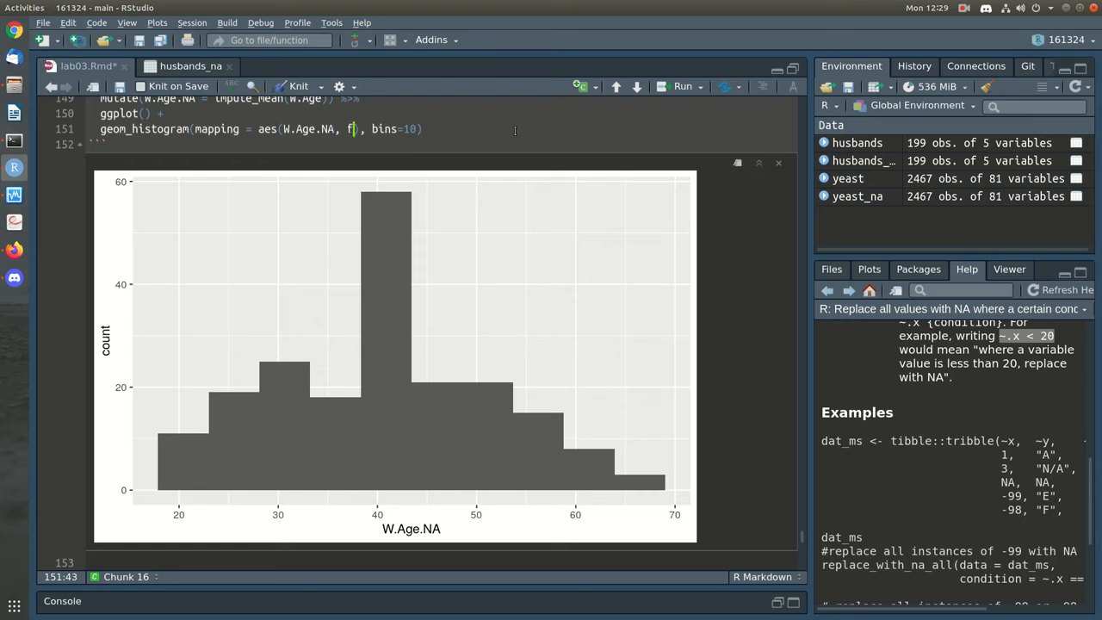
key("Left")
key("Left")
key("Left")
key("Left")
key("Left")
key("Left")
key("Left")
key("Left")
key("Left")
key("Left")
key("Left")
type("x")
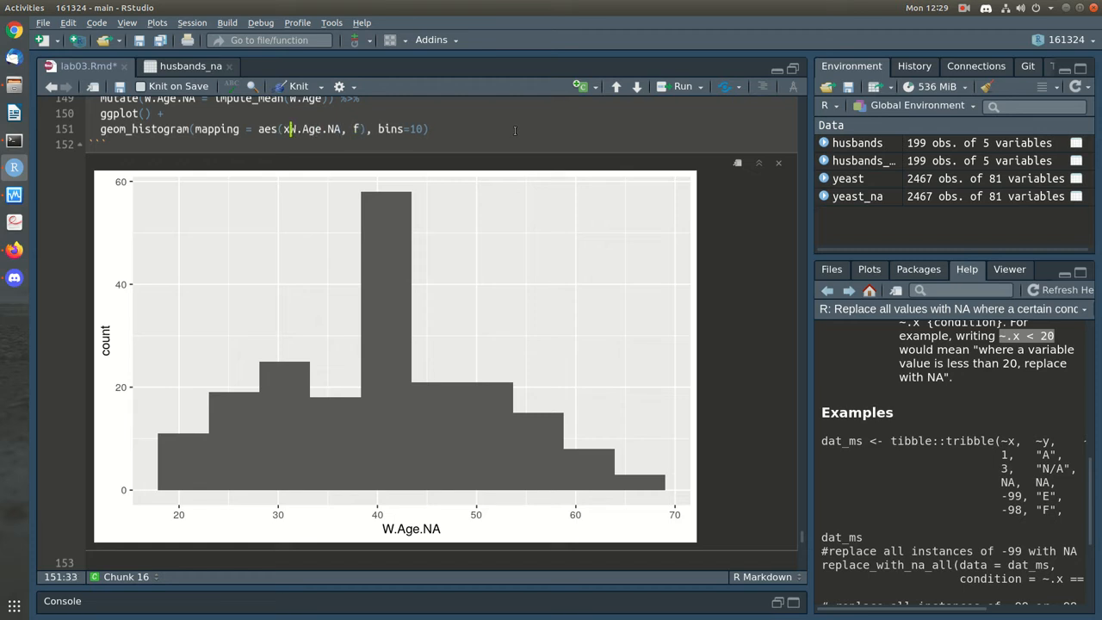
type("=")
key("Right")
key("Right")
key("Right")
key("Right")
key("Right")
key("Right")
key("Right")
key("Right")
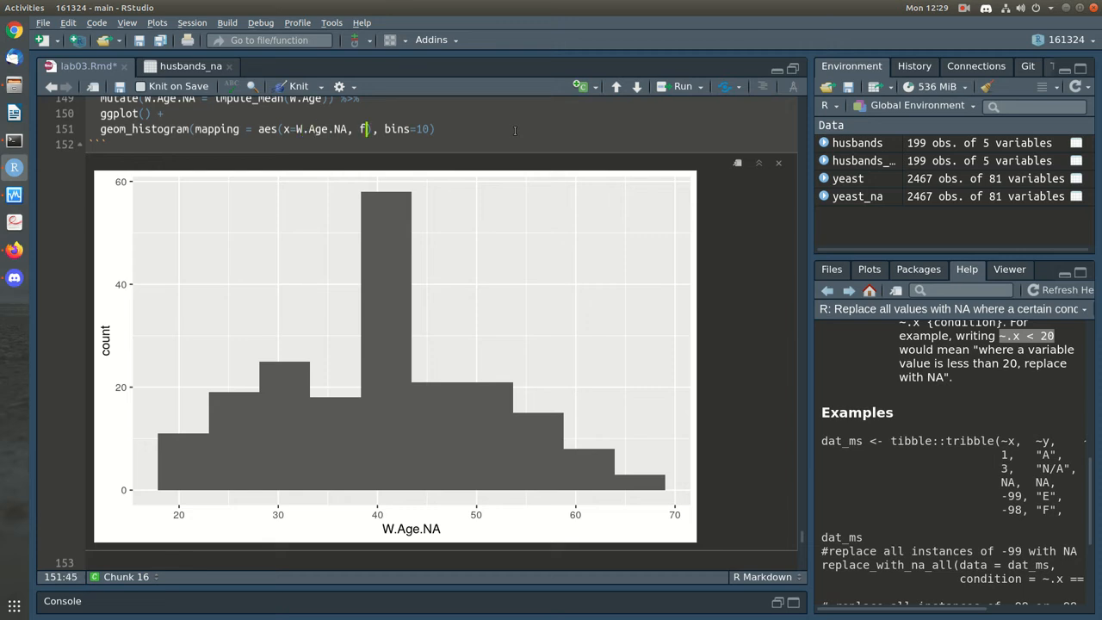
type("ll=")
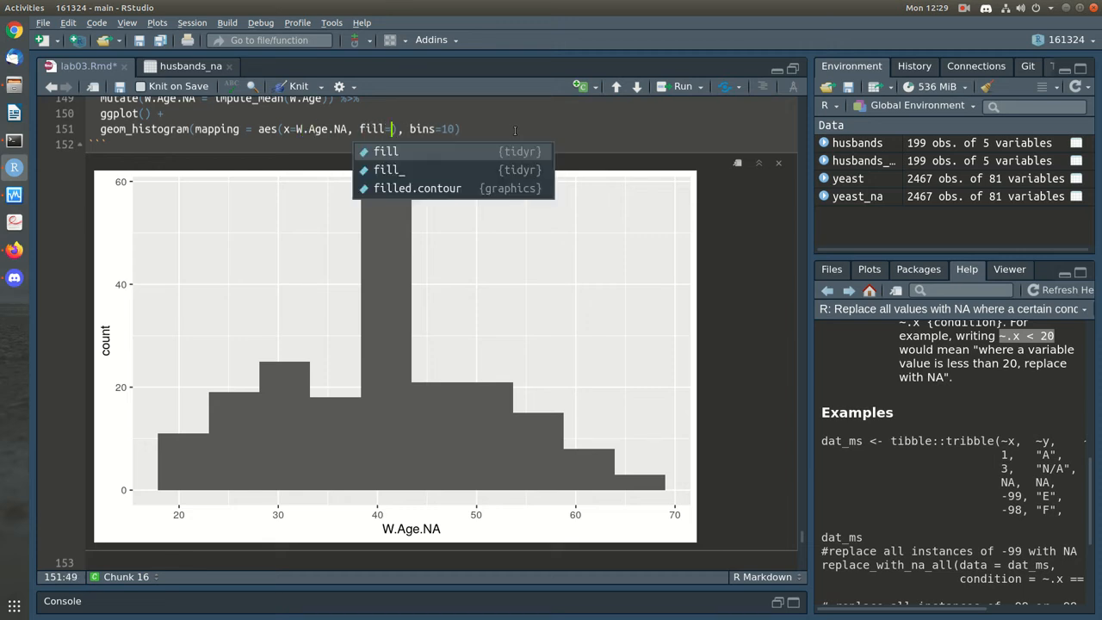
key("Tab")
type("=is.na")
key("Tab")
type("W")
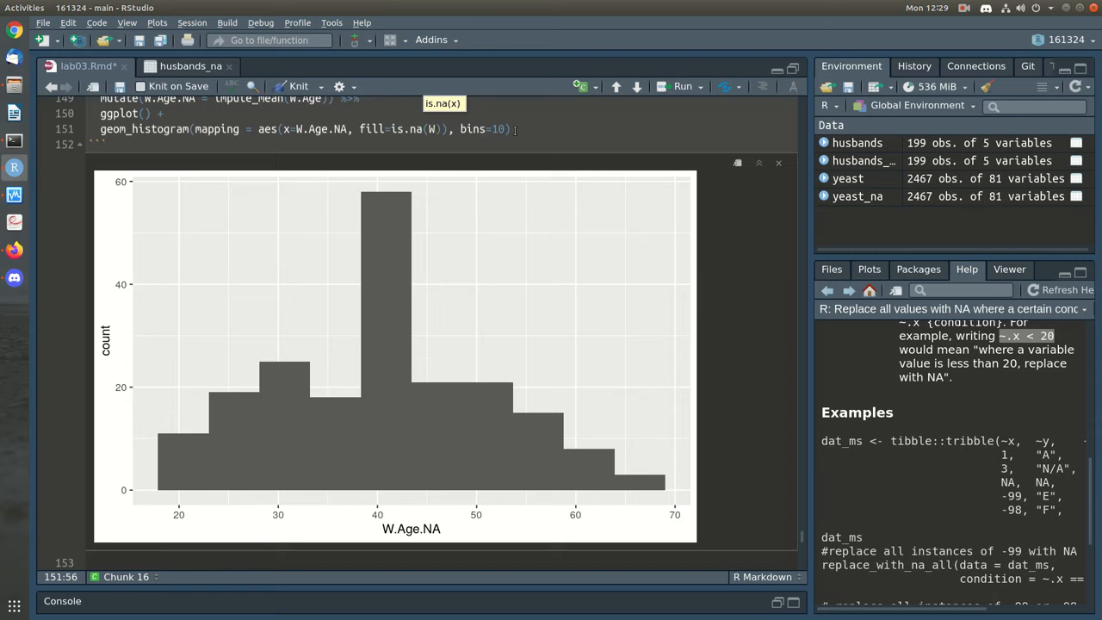
type(".Age")
key("ctrl+Return")
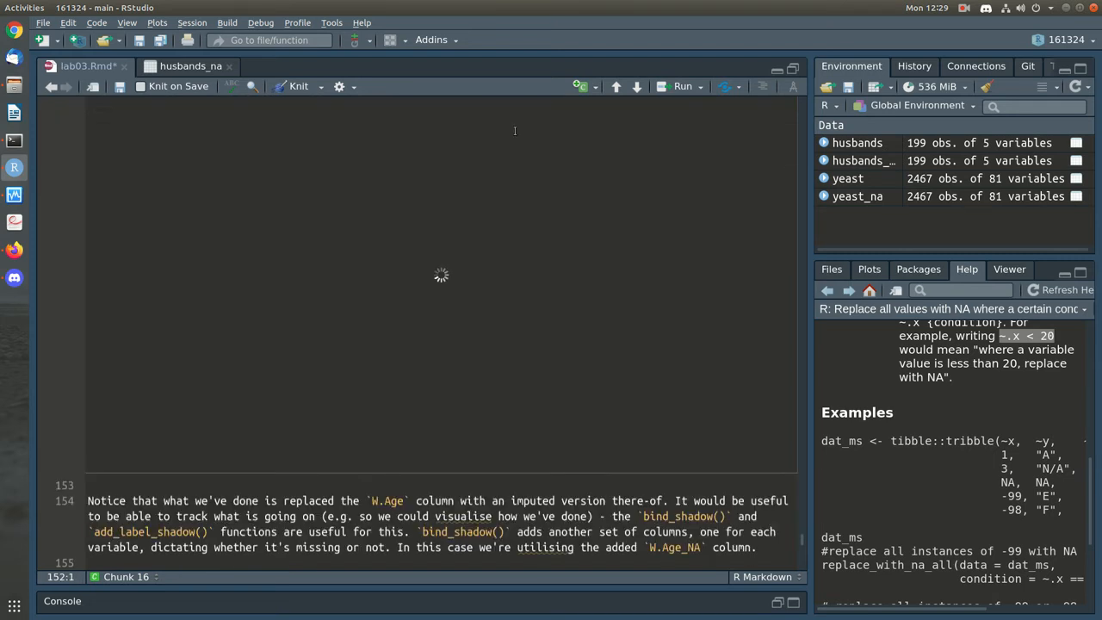
scroll(518, 406, "up", 1)
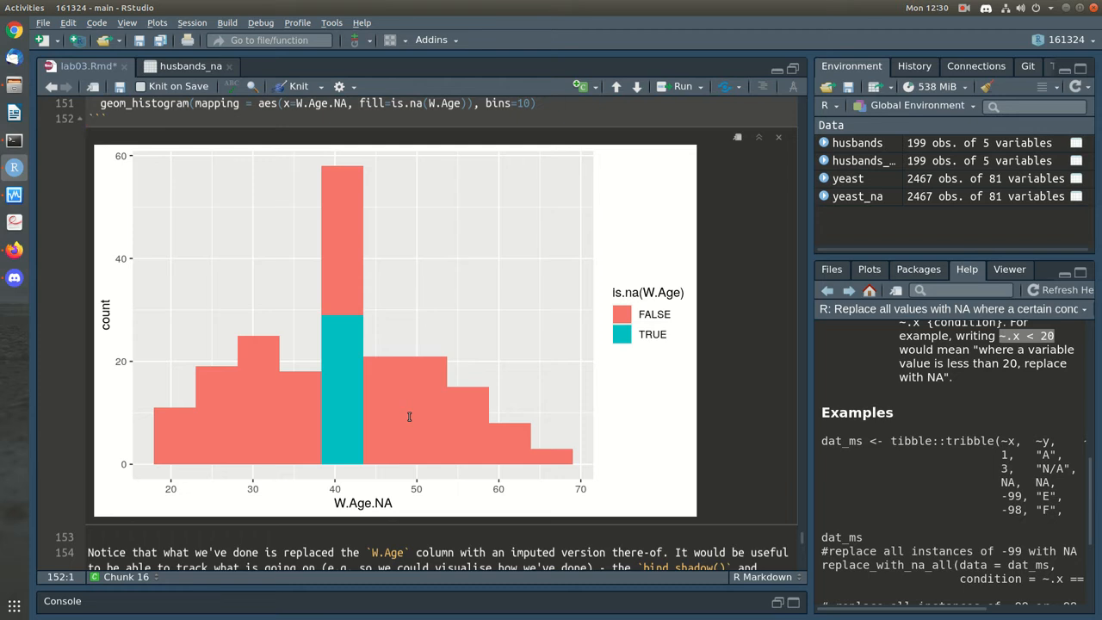
key("ctrl+s")
scroll(409, 417, "up", 3)
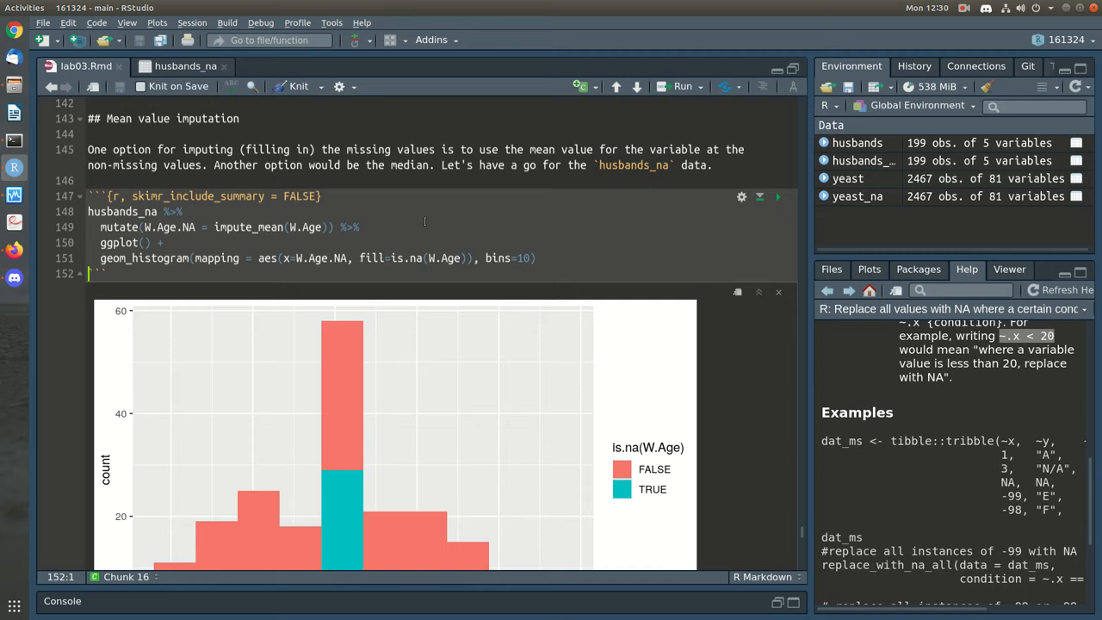
Add skim() after the mutate line and make mutate overwrite W.Age instead of creating W.Age.NA
left_click(420, 229)
key("Return")
type("sim(")
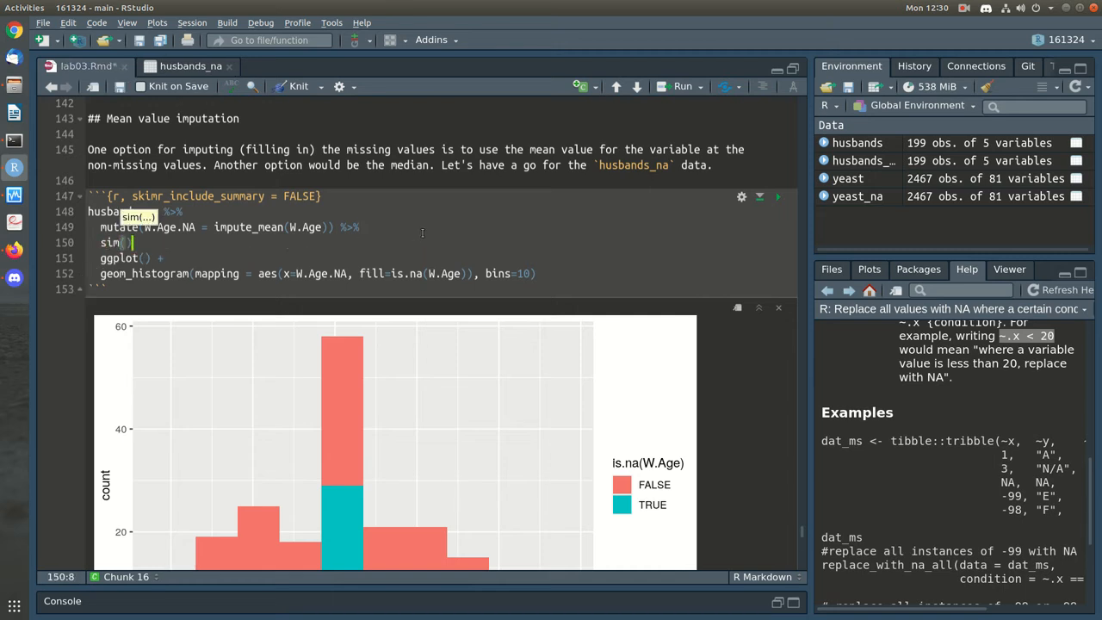
key("BackSpace")
key("BackSpace")
type("kim()")
key("Return")
key("Up")
key("Right")
key("Right")
key("Right")
key("Right")
key("Right")
key("Right")
key("Right")
key("Right")
key("Right")
key("Right")
key("Right")
key("Right")
key("Right")
key("Right")
key("Right")
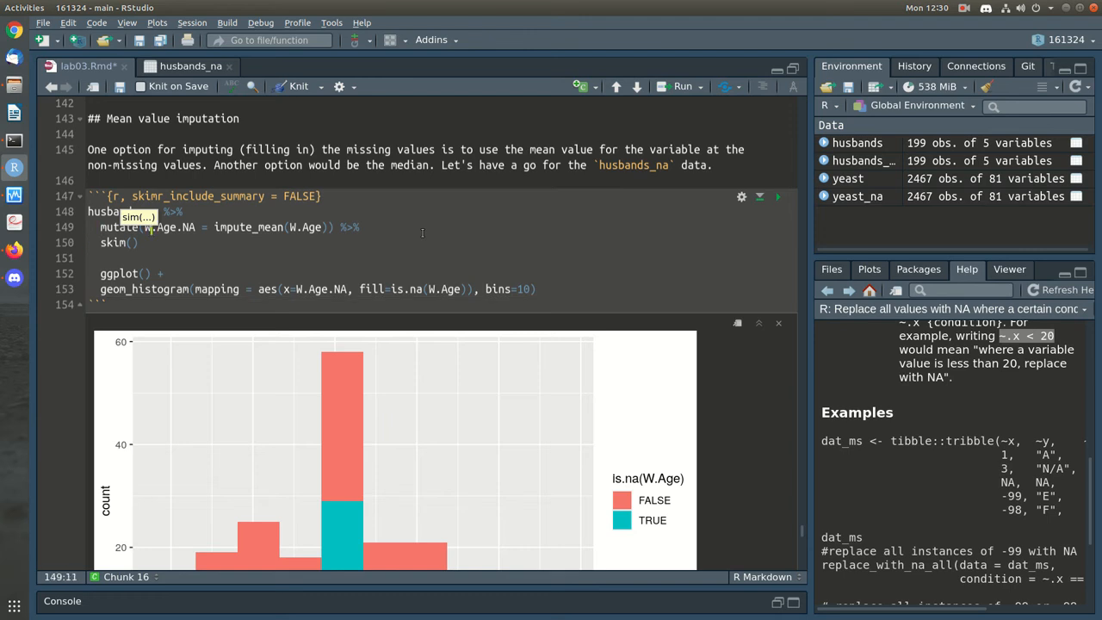
key("BackSpace")
key("BackSpace")
key("BackSpace")
key("Down")
key("Down")
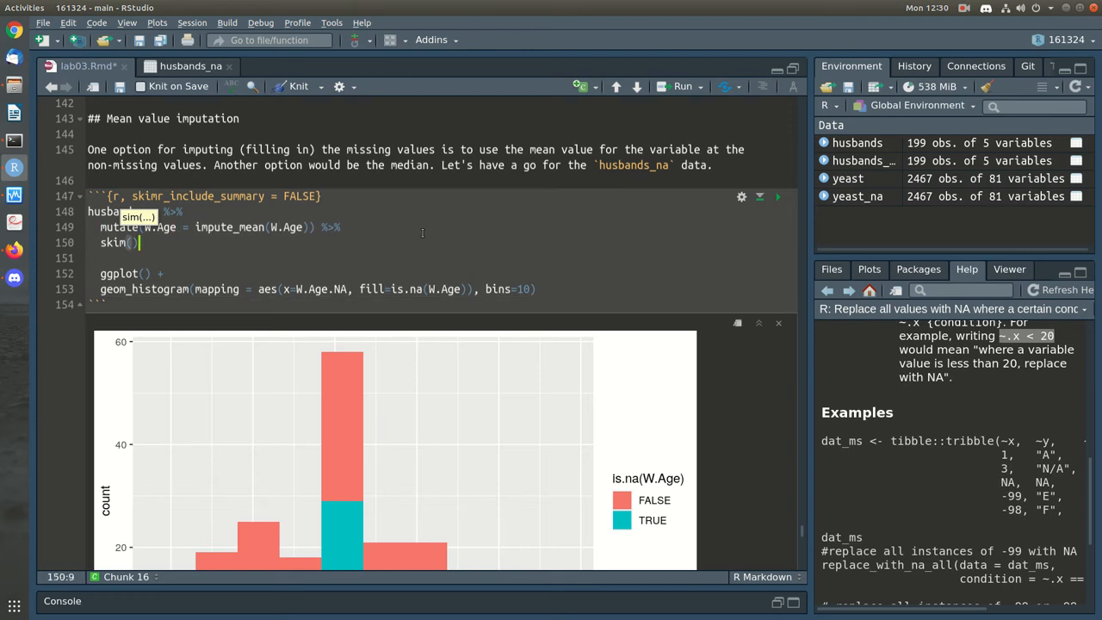
Copy the husbands_na and mutate pipeline lines above the ggplot code and save
key("shift+Up")
key("shift+Up")
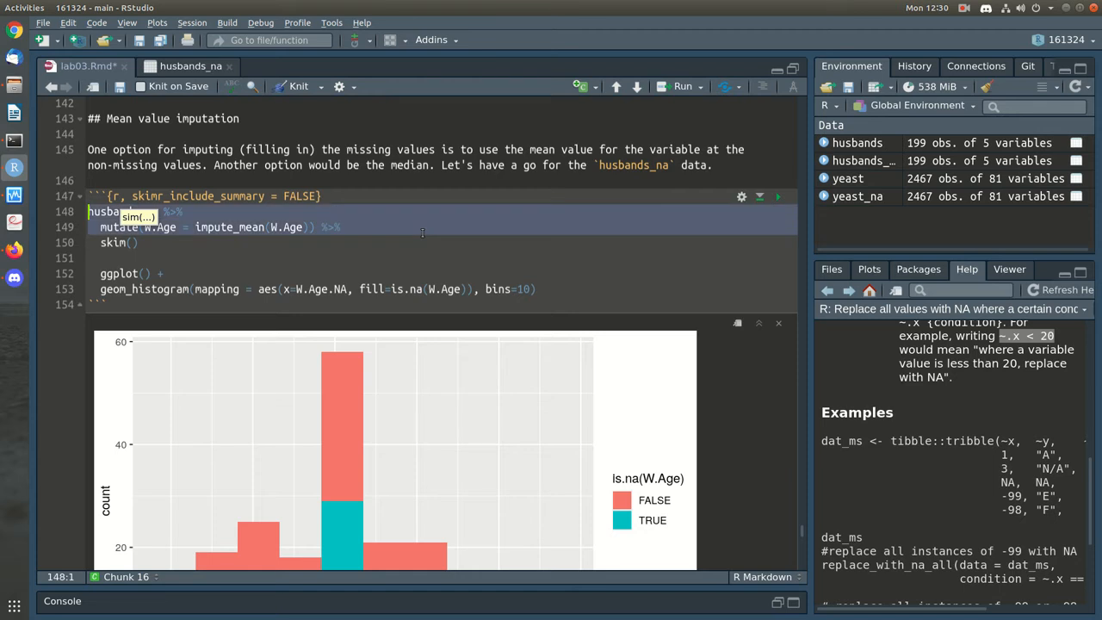
key("ctrl+c")
key("Down")
key("Down")
key("Down")
key("ctrl+v")
key("ctrl+s")
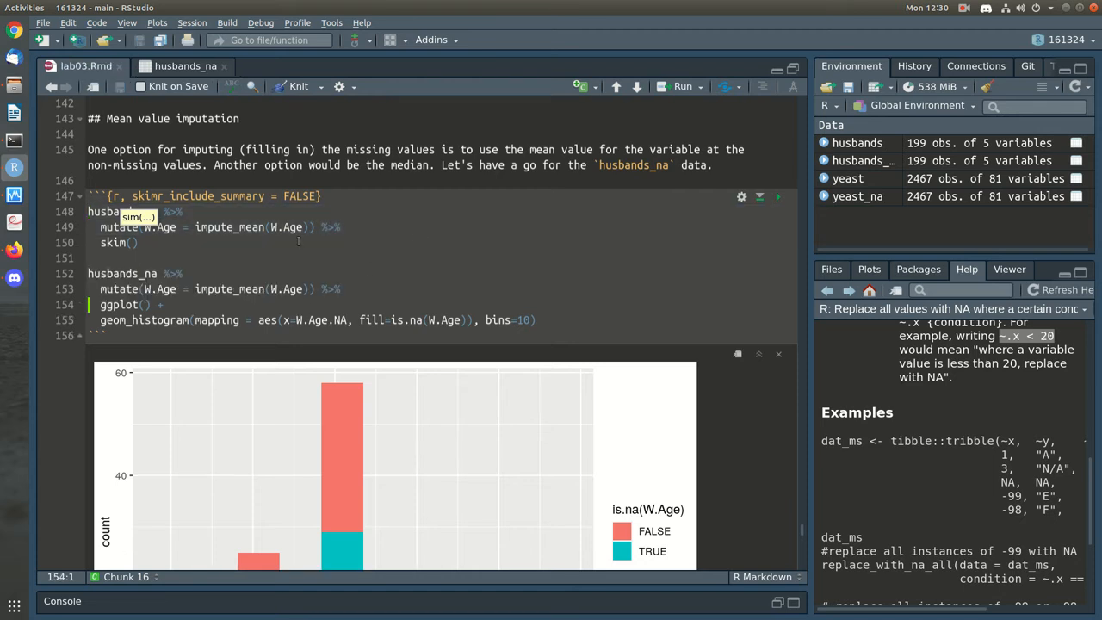
Add a comment saying we can visualise the effect of mean imputation, removing the extra blank line
left_click(284, 246)
key("Return")
key("Return")
type("# ")
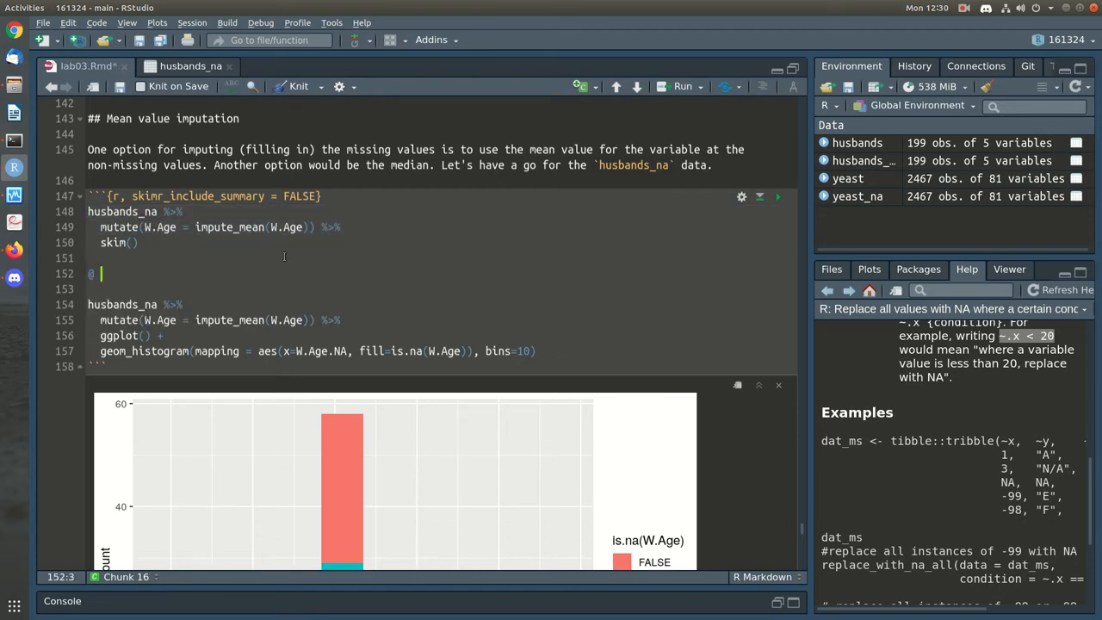
type("He could use")
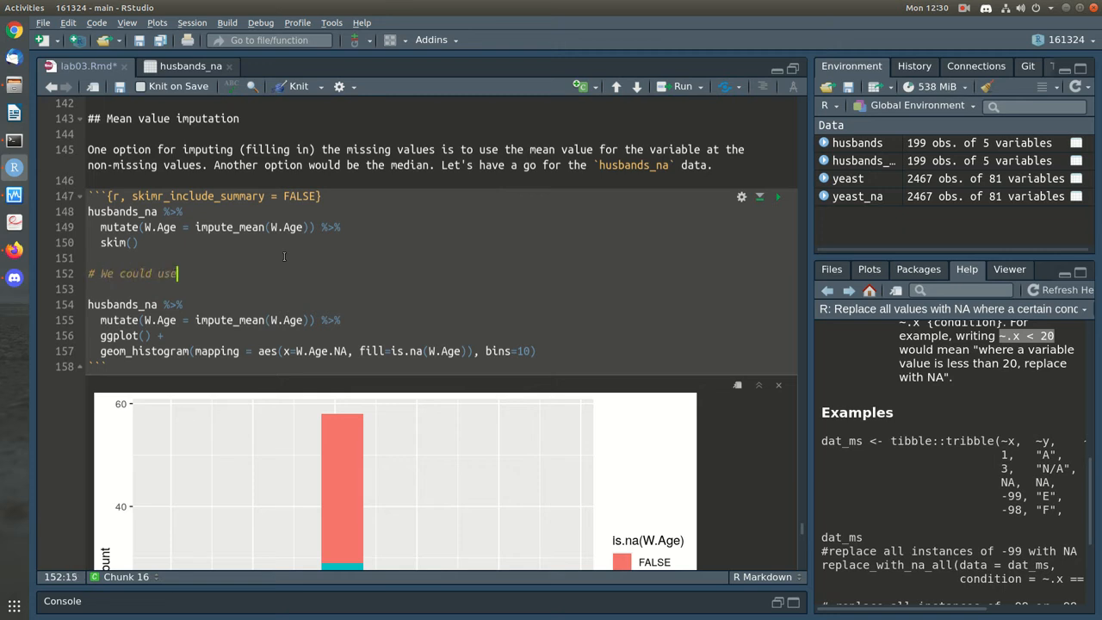
type(" a different variable name of")
key("BackSpace")
key("BackSpace")
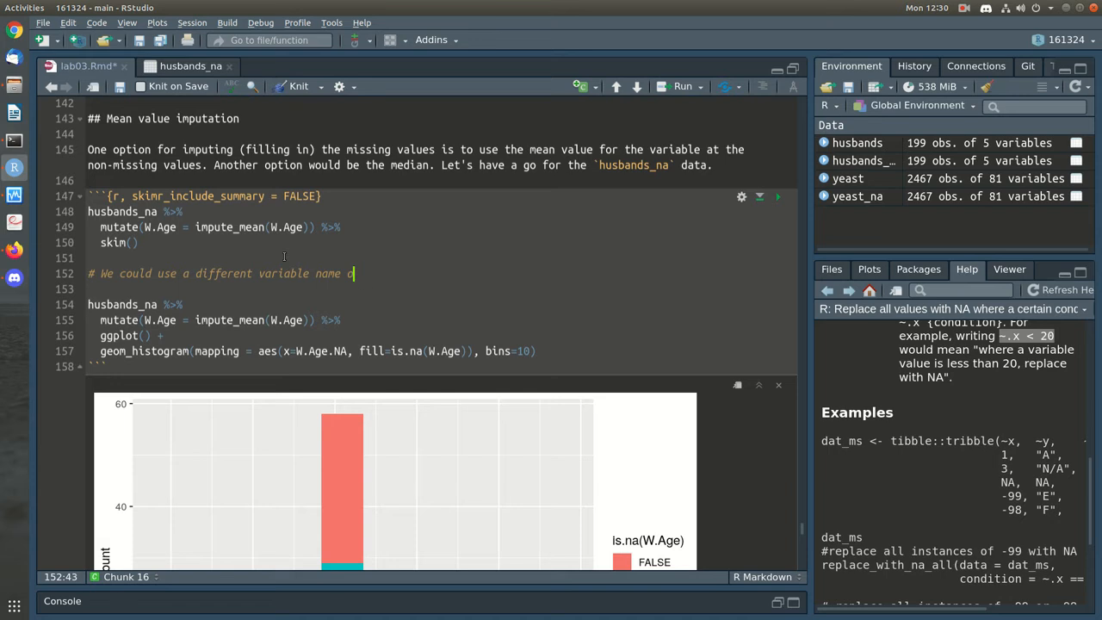
type("for this sc")
type(" we can visualise the effetc")
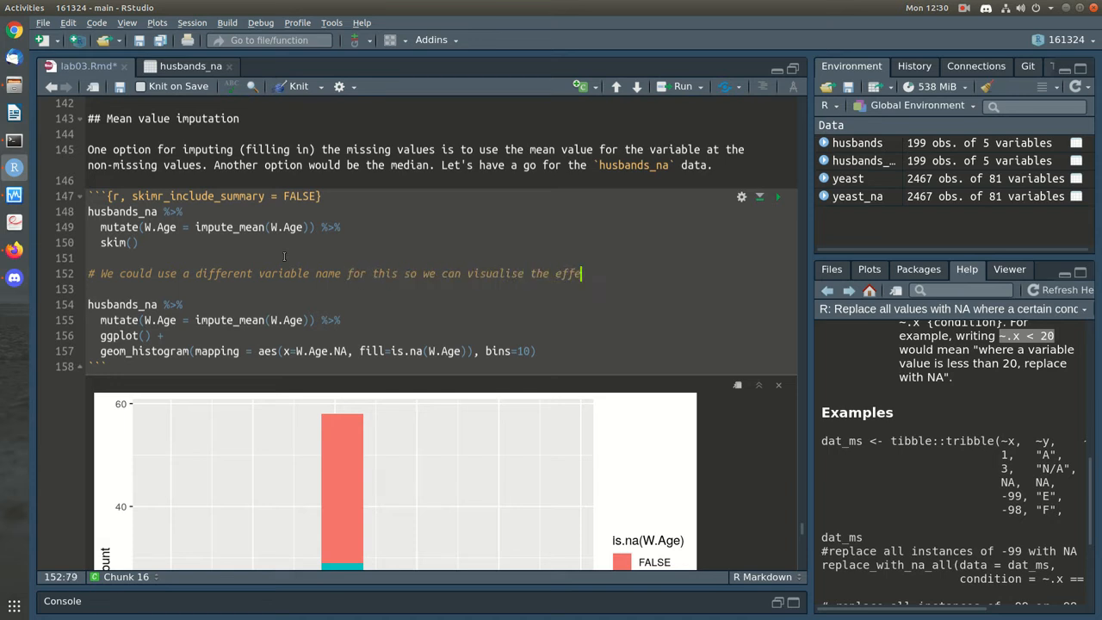
key("BackSpace")
key("BackSpace")
key("BackSpace")
type("ct of mean imputation:")
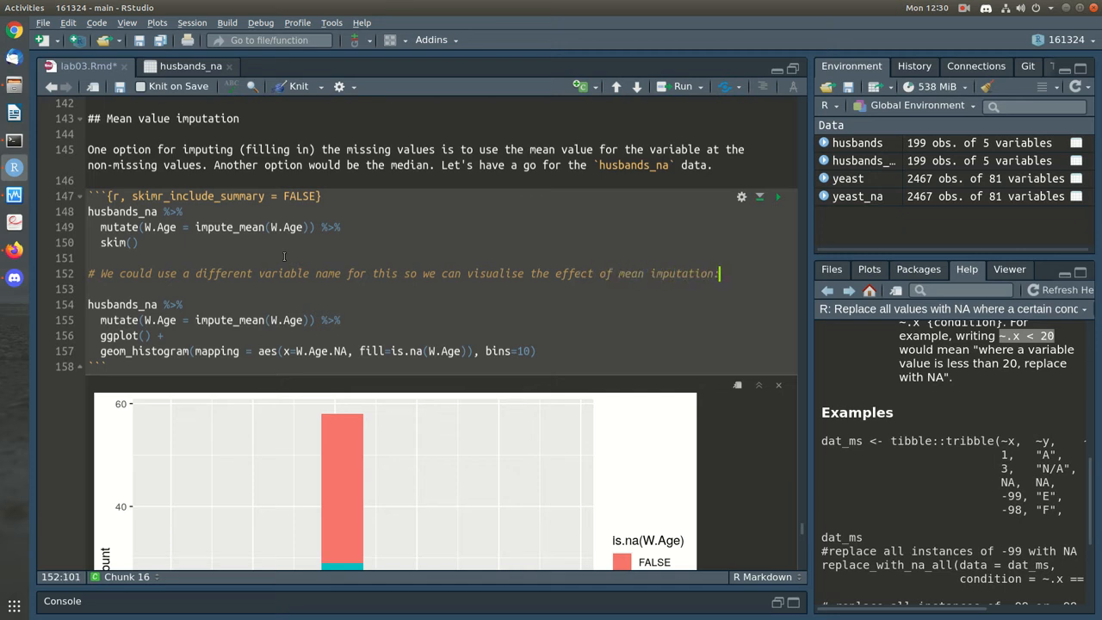
key("Down")
key("Delete")
scroll(283, 255, "down", 10)
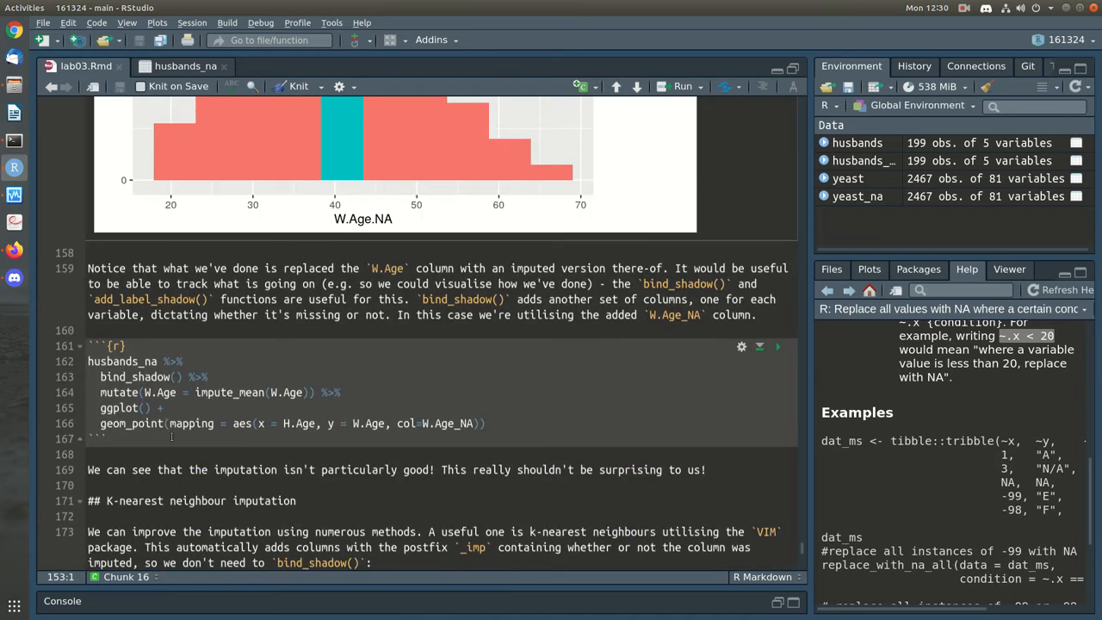
Drop the pipe after bind_shadow() and run the chunk to inspect the shadow tibble's columns
left_click_drag(222, 377, 80, 377)
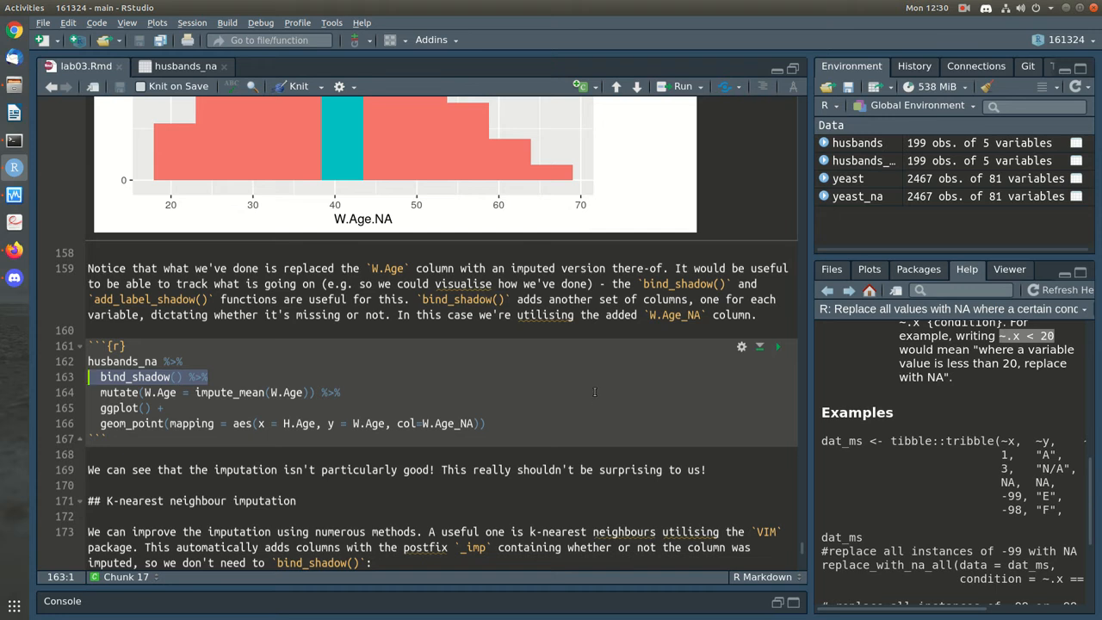
left_click(559, 373)
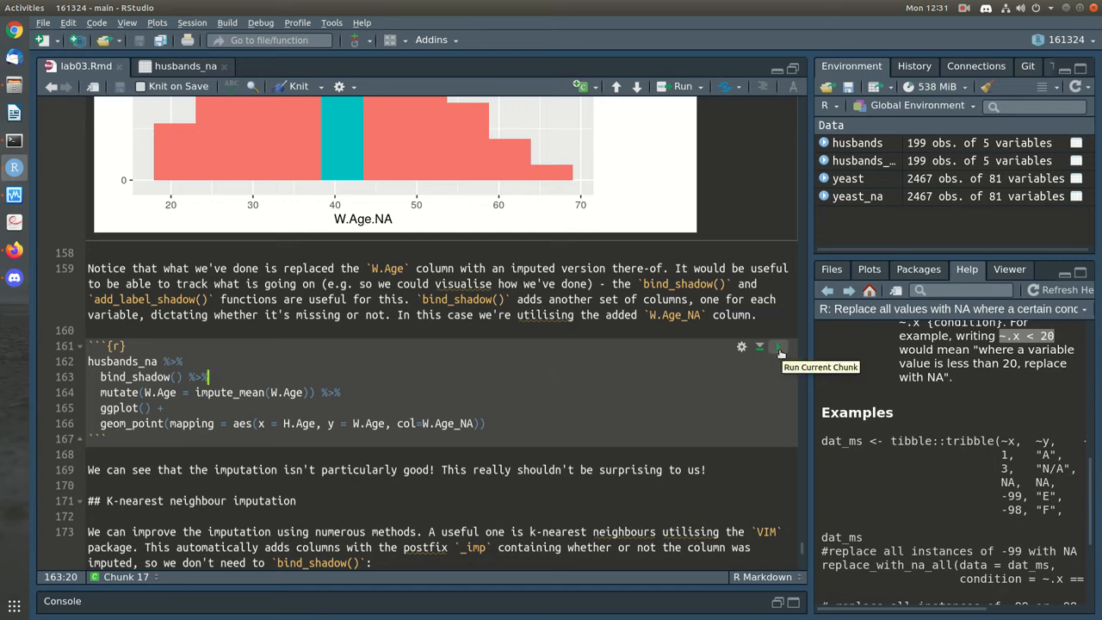
key("BackSpace")
key("BackSpace")
key("BackSpace")
key("BackSpace")
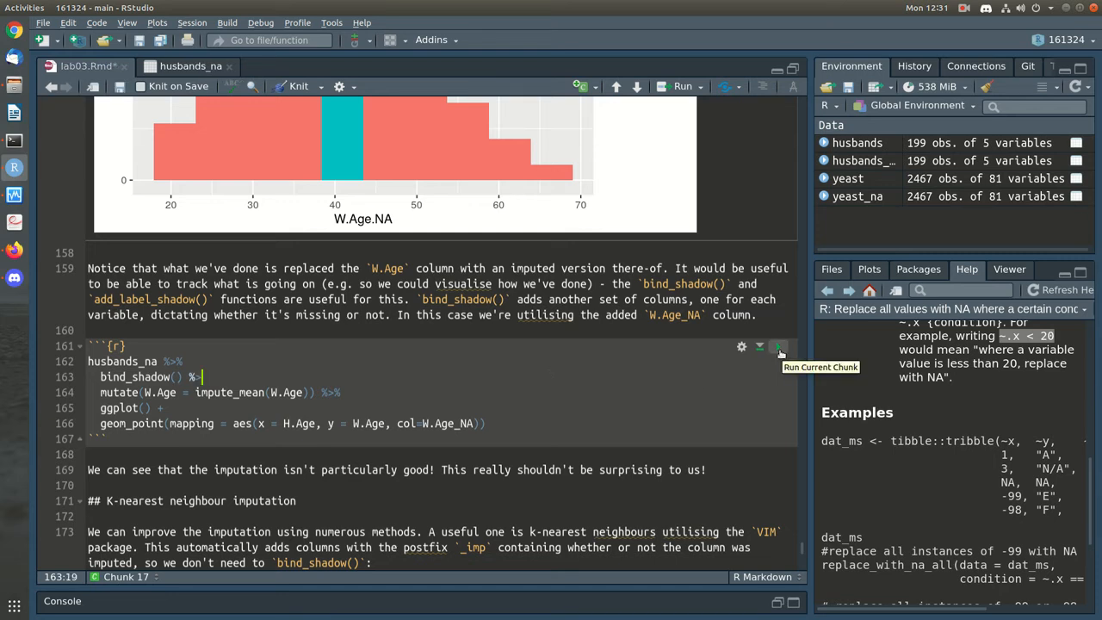
left_click(781, 349)
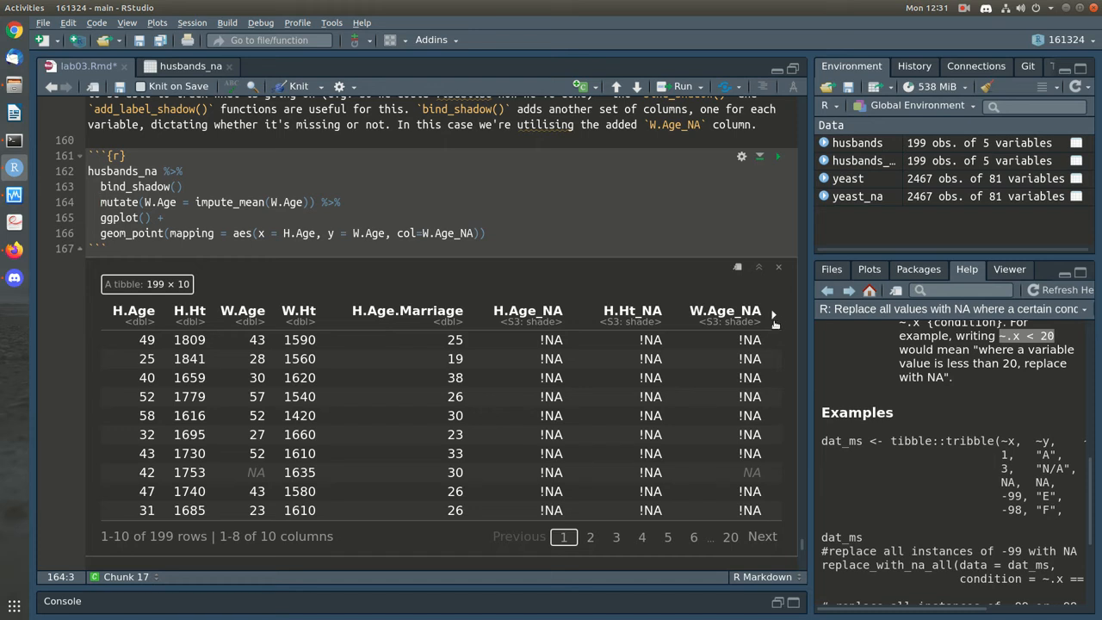
left_click(773, 316)
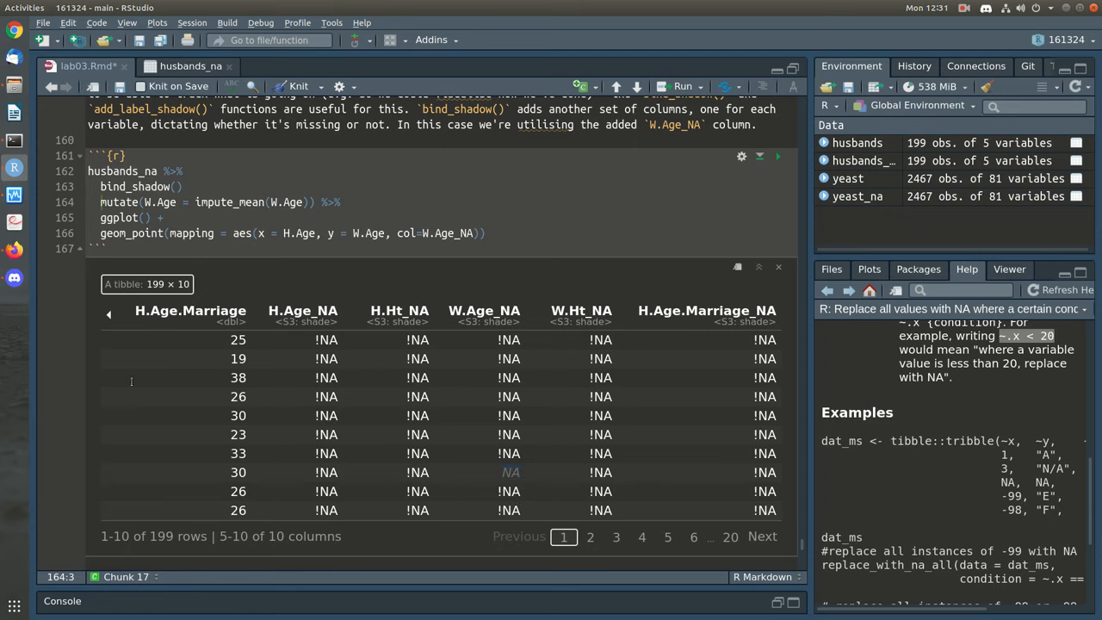
left_click(110, 318)
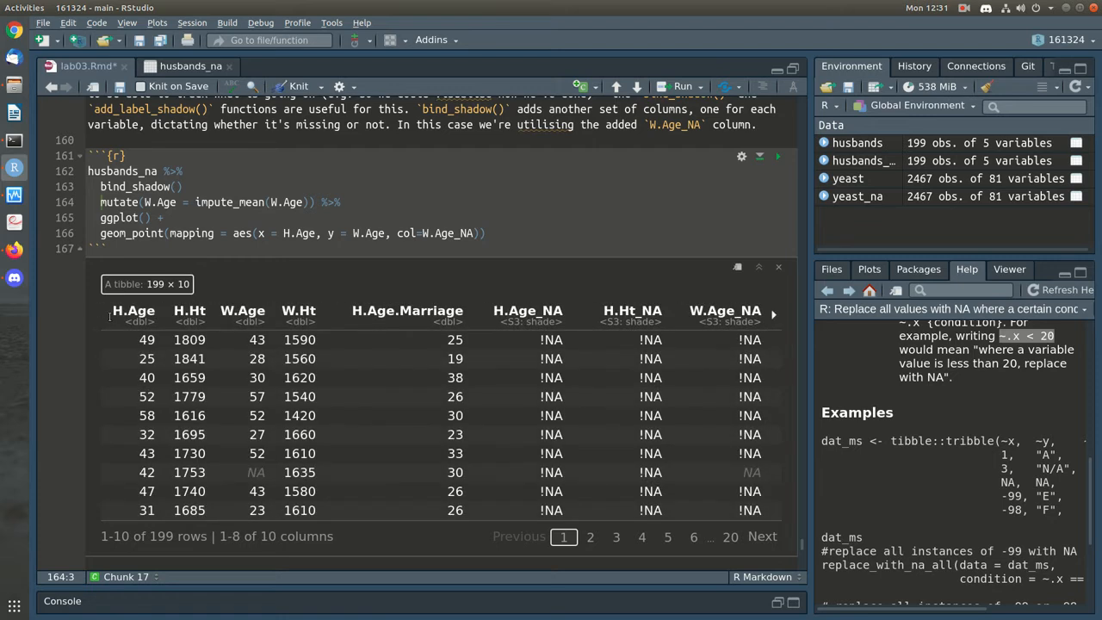
Append %>% after bind_shadow() so it feeds the mean-imputation mutate step
left_click(290, 186)
type("%>%")
left_click(562, 231)
left_click_drag(145, 202, 182, 202)
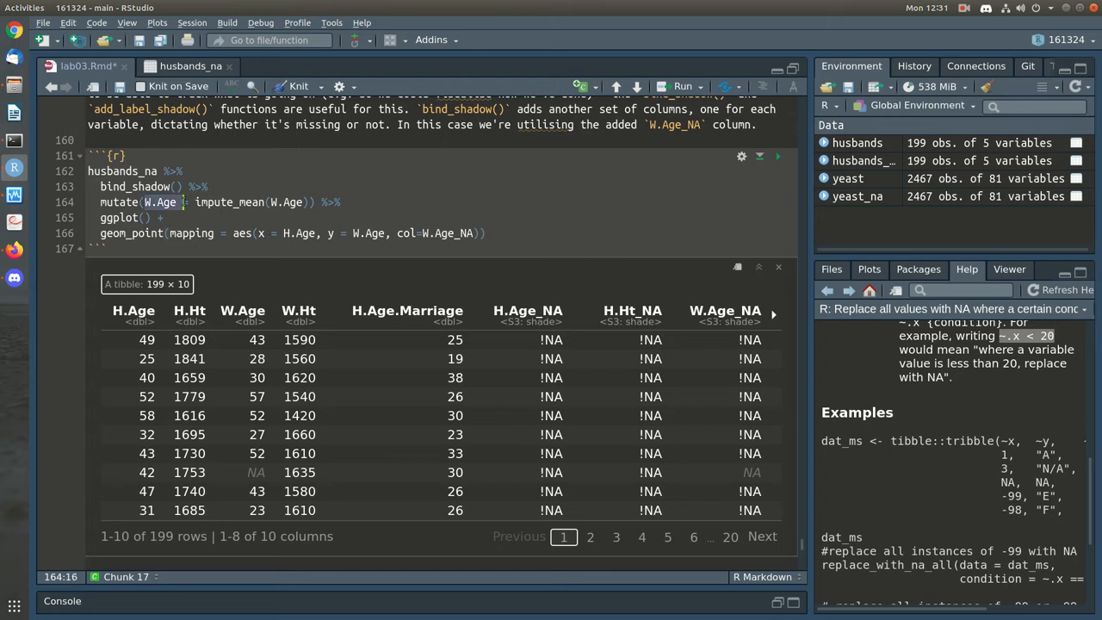
left_click(193, 232)
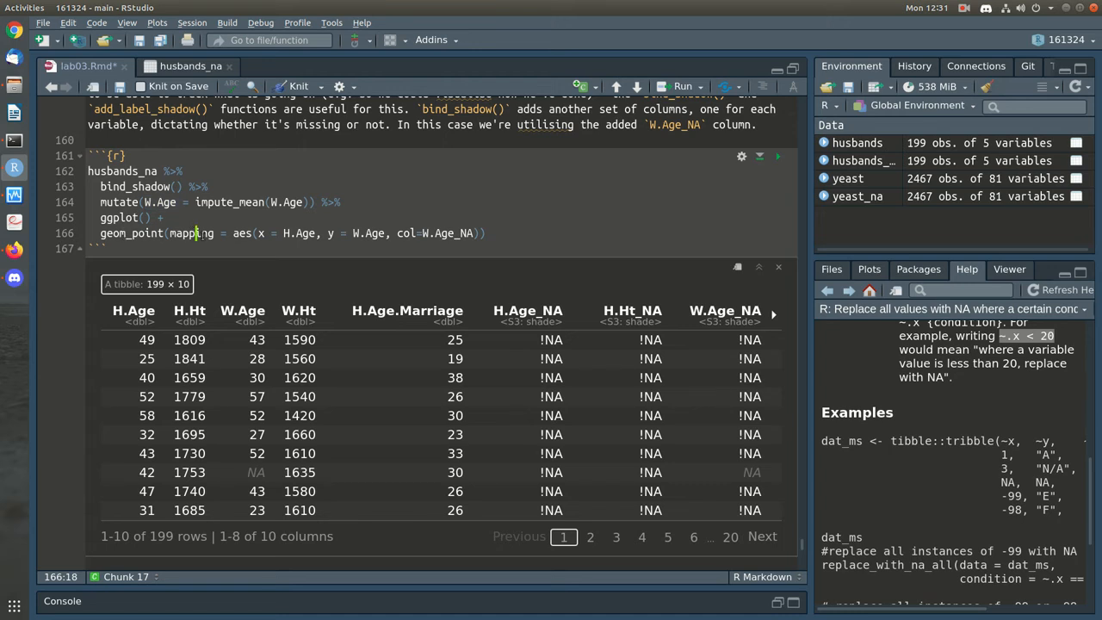
Render the W.Age vs H.Age scatter coloured by W.Age_NA, showing imputed ages flat near 40.7
left_click_drag(258, 233, 489, 233)
left_click(778, 156)
scroll(698, 307, "down", 1)
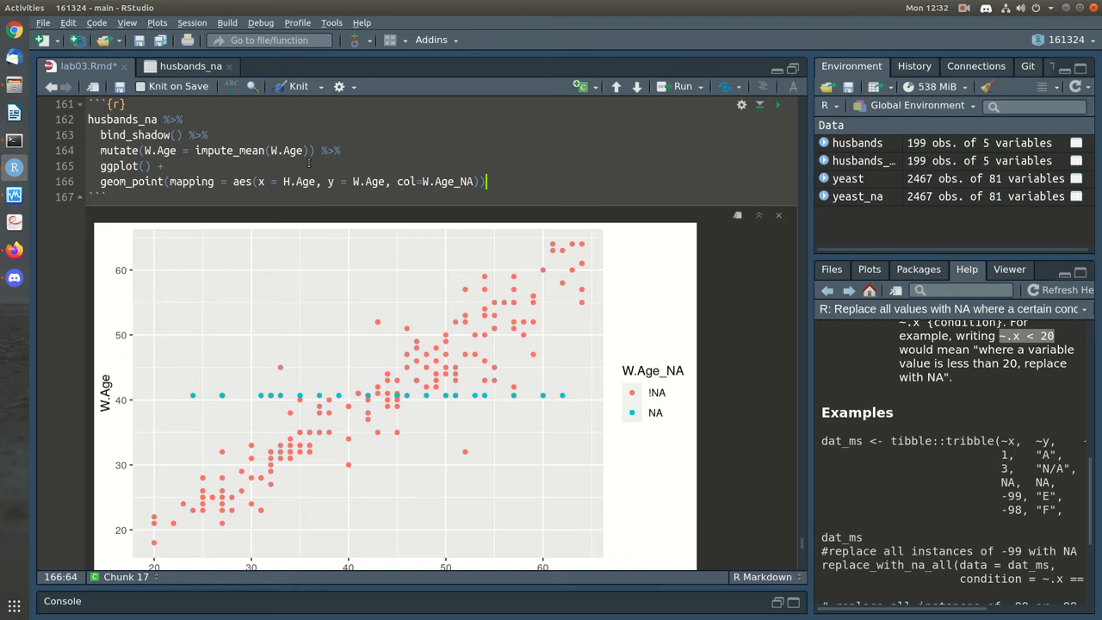
scroll(535, 454, "down", 2)
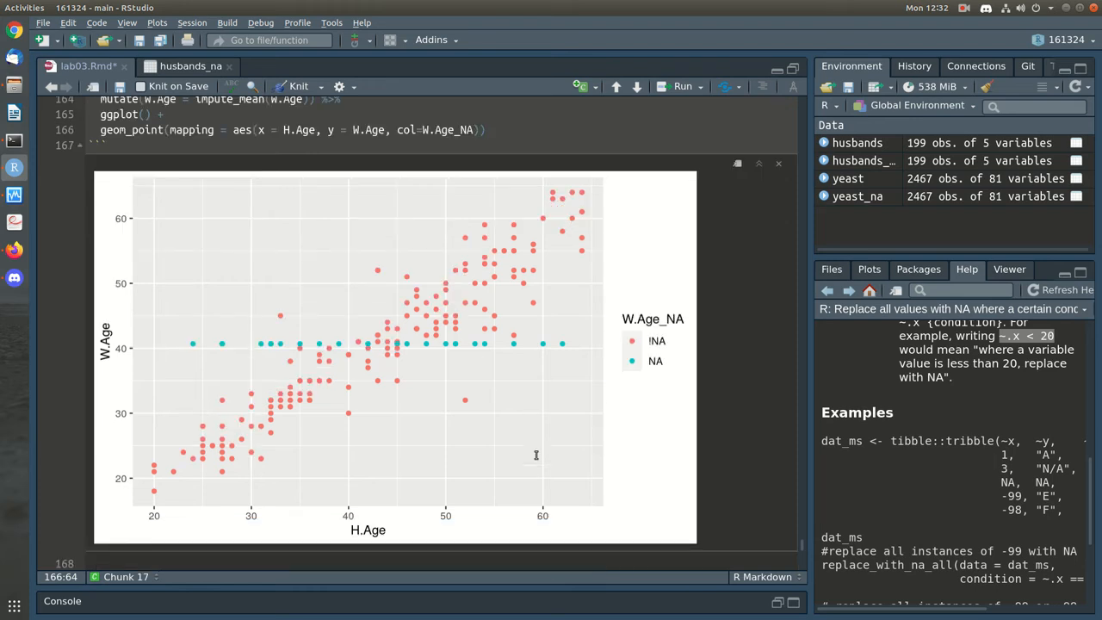
scroll(535, 454, "down", 4)
scroll(536, 452, "up", 2)
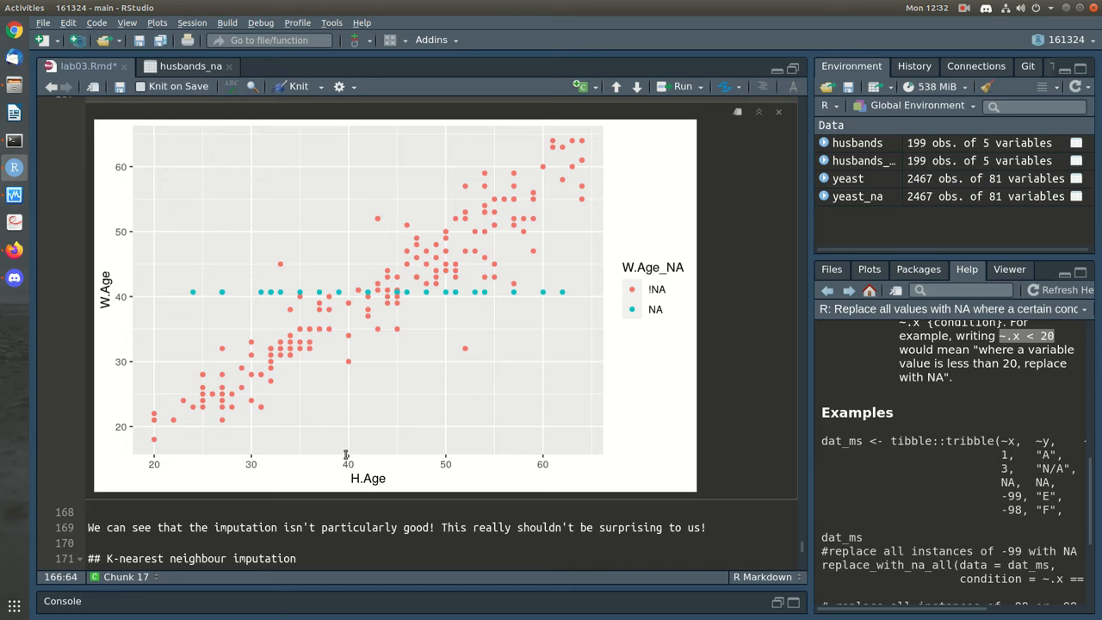
scroll(345, 455, "up", 5)
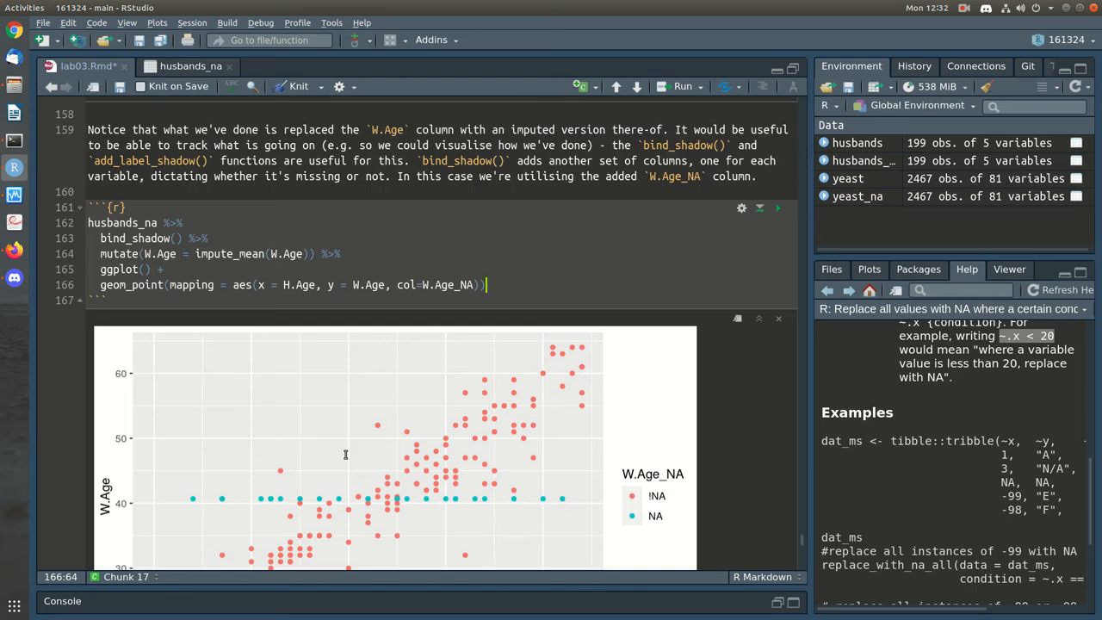
Save lab03.Rmd and scroll down past the rendered plot
key("ctrl+s")
scroll(415, 443, "down", 3)
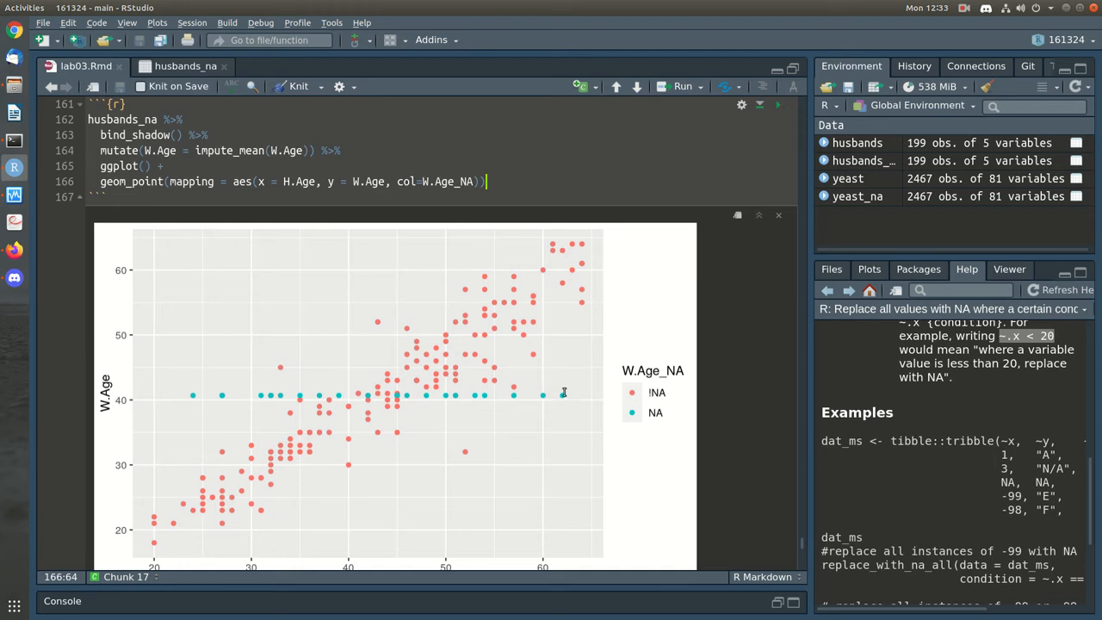
scroll(563, 392, "down", 5)
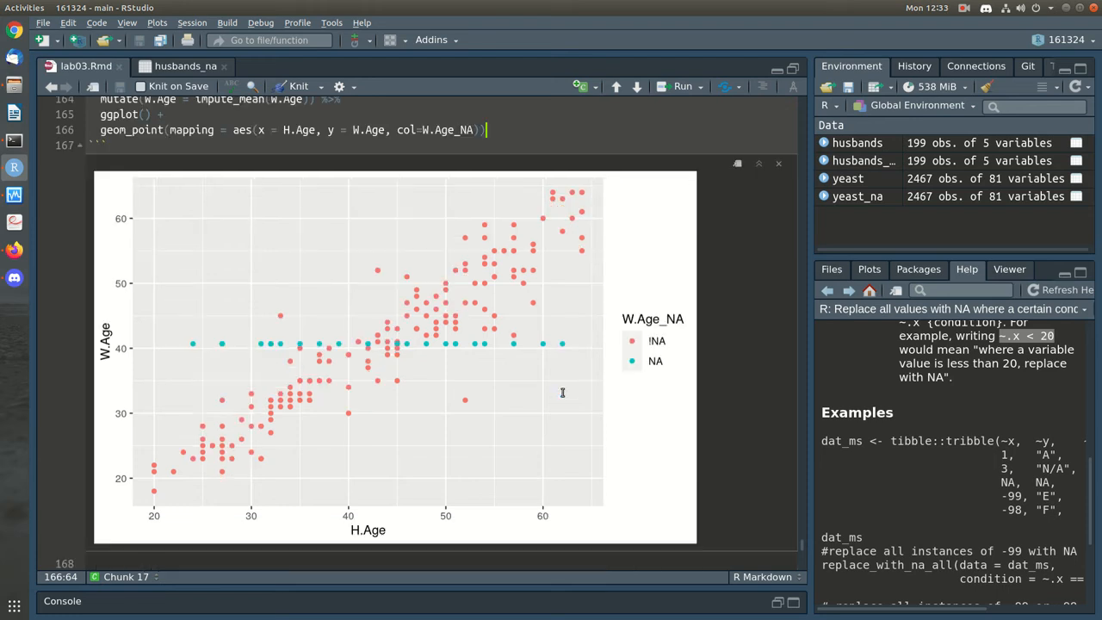
scroll(564, 393, "down", 3)
left_click(430, 384)
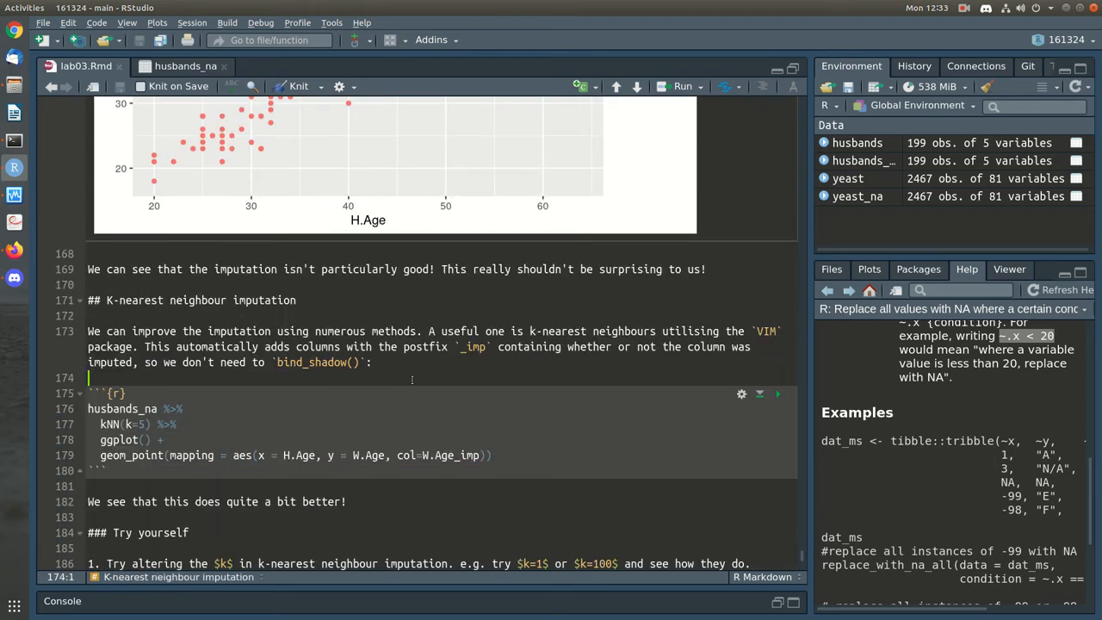
scroll(446, 376, "down", 1)
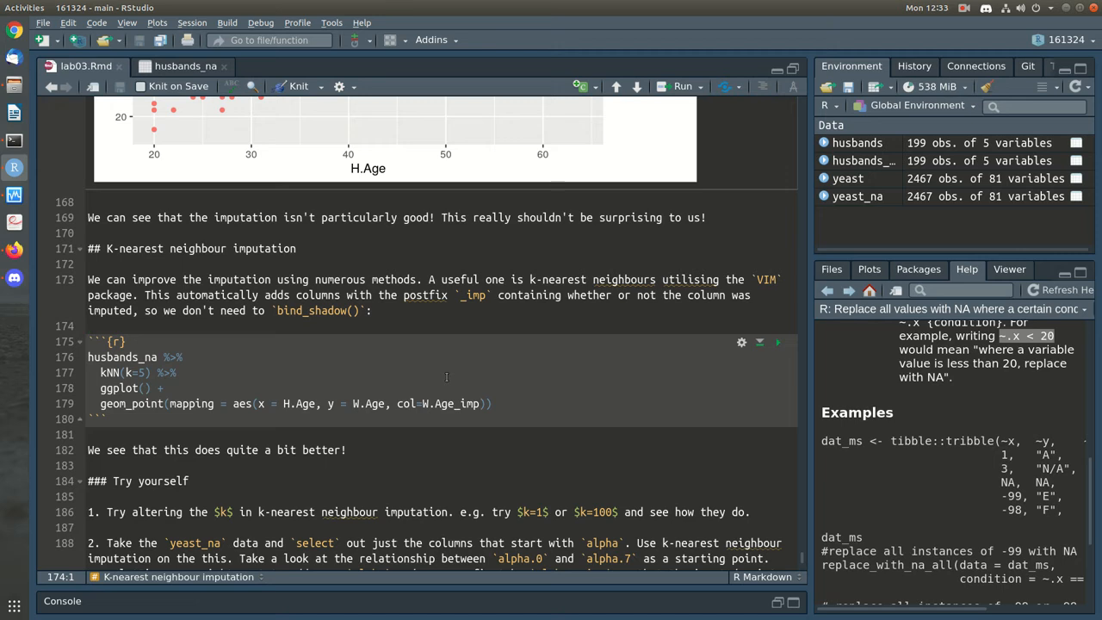
scroll(447, 377, "up", 6)
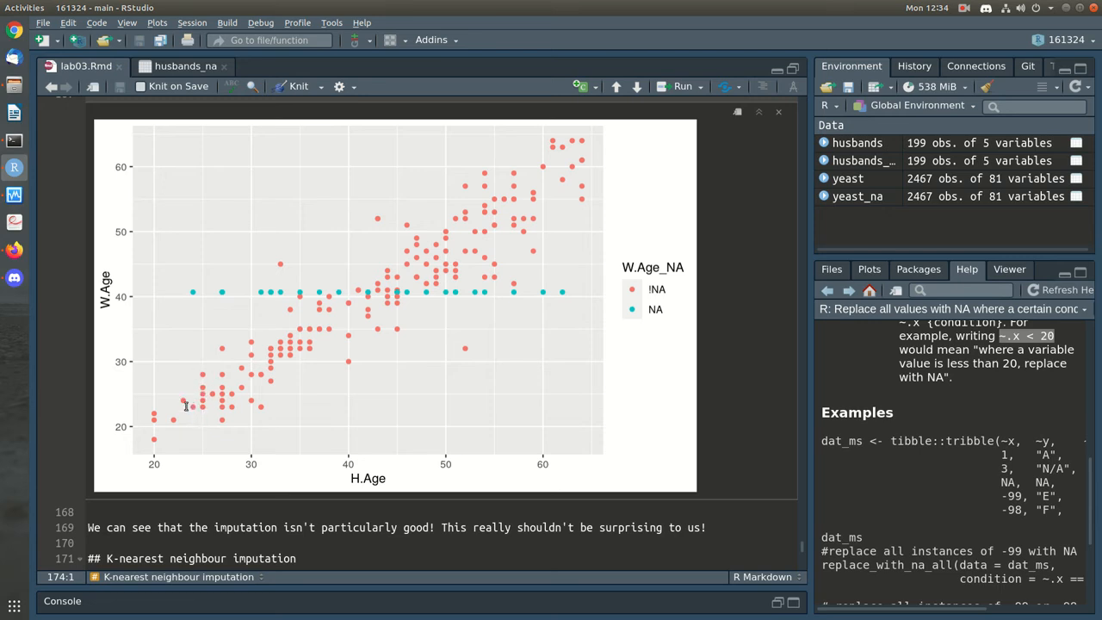
scroll(216, 414, "down", 5)
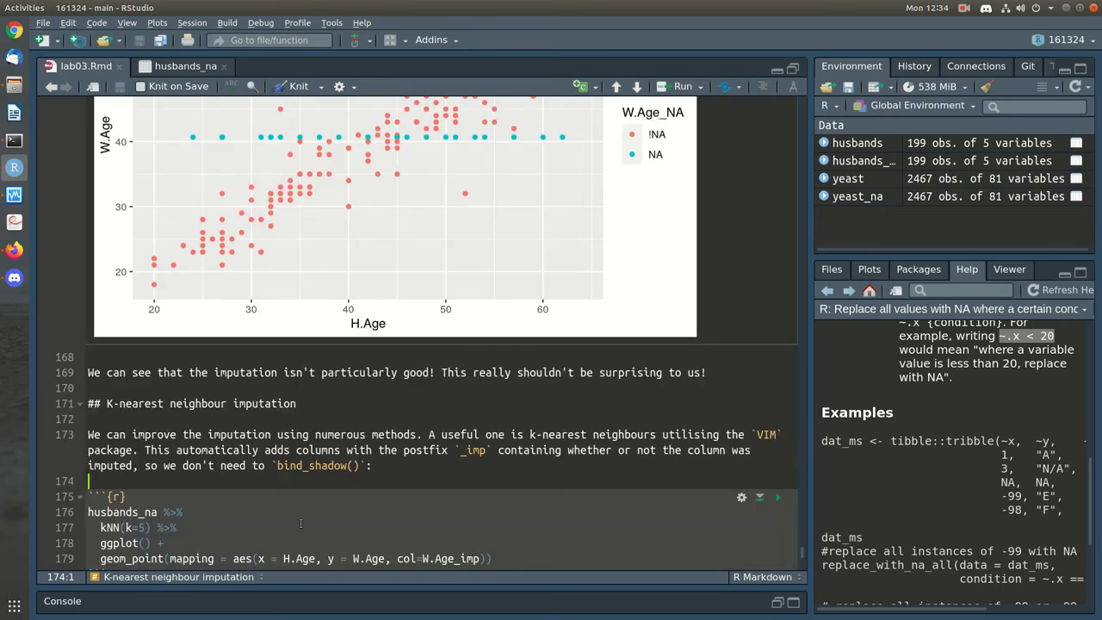
double_click(116, 476)
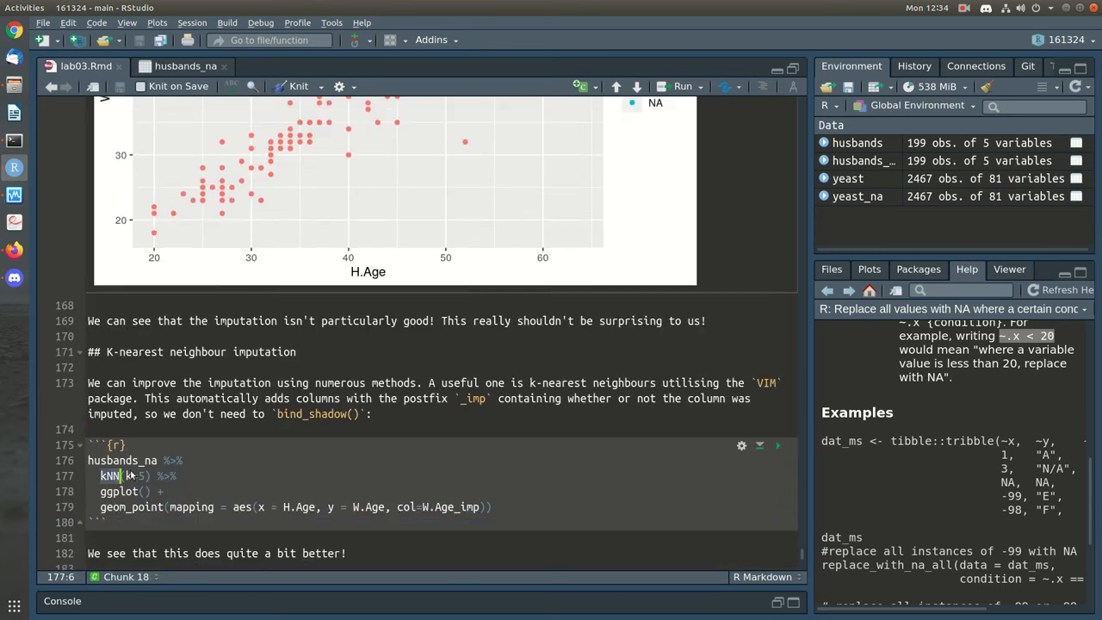
left_click(426, 454)
Break the pipe after kNN(k=5) and run it to inspect imputed W.Age values and W.Age_imp flags
key("Down")
key("BackSpace")
key("BackSpace")
key("BackSpace")
key("BackSpace")
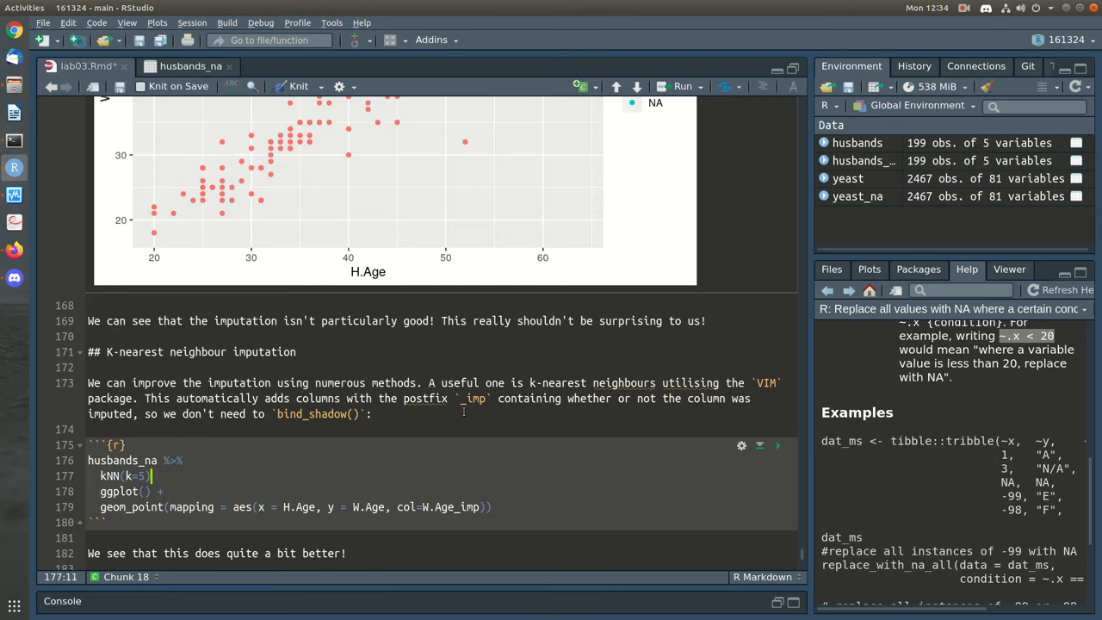
key("Return")
key("ctrl+Return")
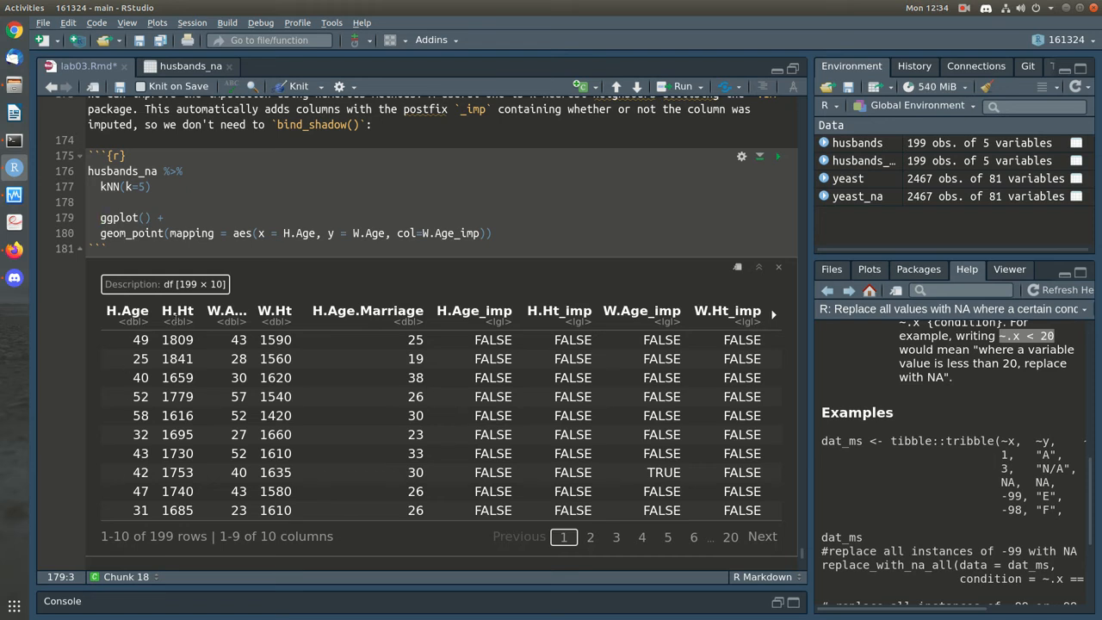
double_click(239, 472)
left_click_drag(685, 472, 648, 472)
Rejoin the pipe with %>% and draw the kNN-imputed scatter coloured by W.Age_imp
left_click(104, 200)
key("BackSpace")
type("%>%")
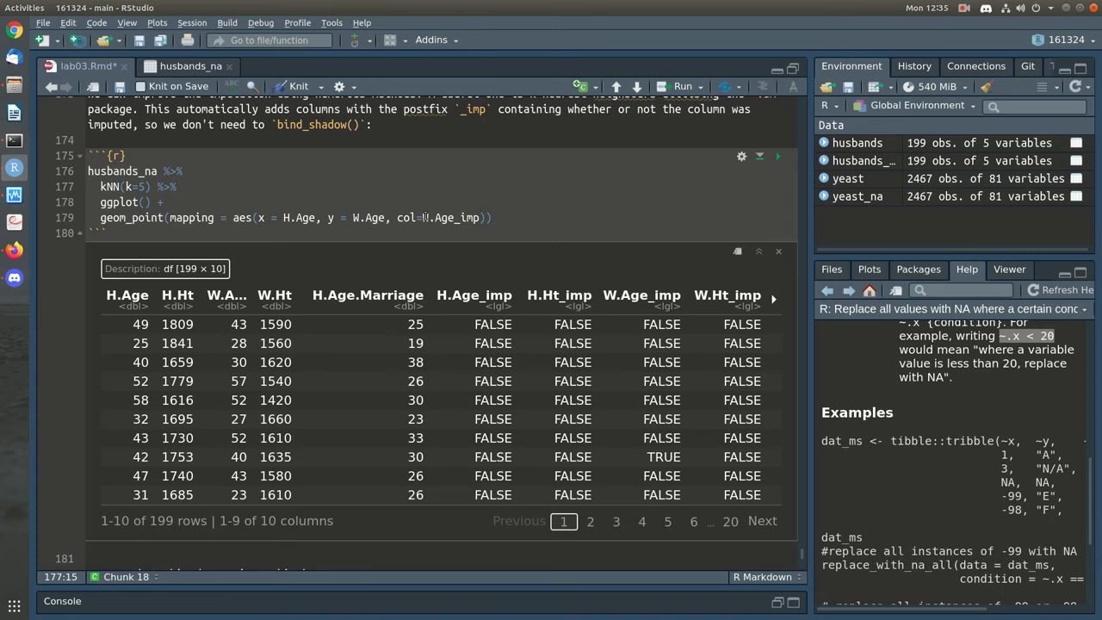
left_click_drag(421, 217, 494, 217)
left_click(778, 157)
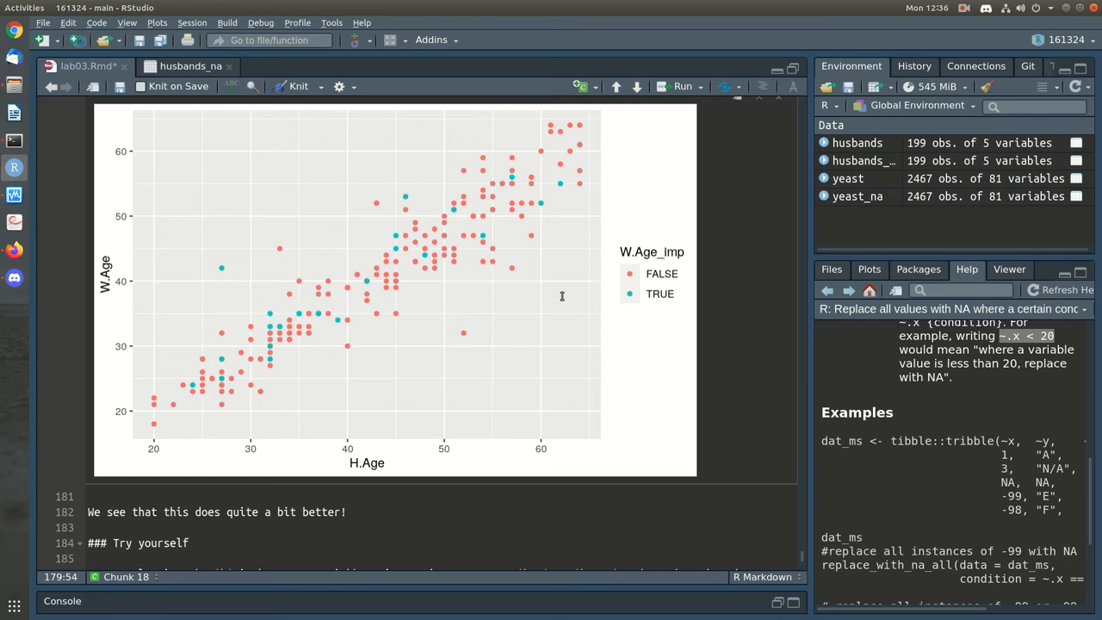
scroll(561, 295, "up", 8)
left_click_drag(126, 393, 148, 394)
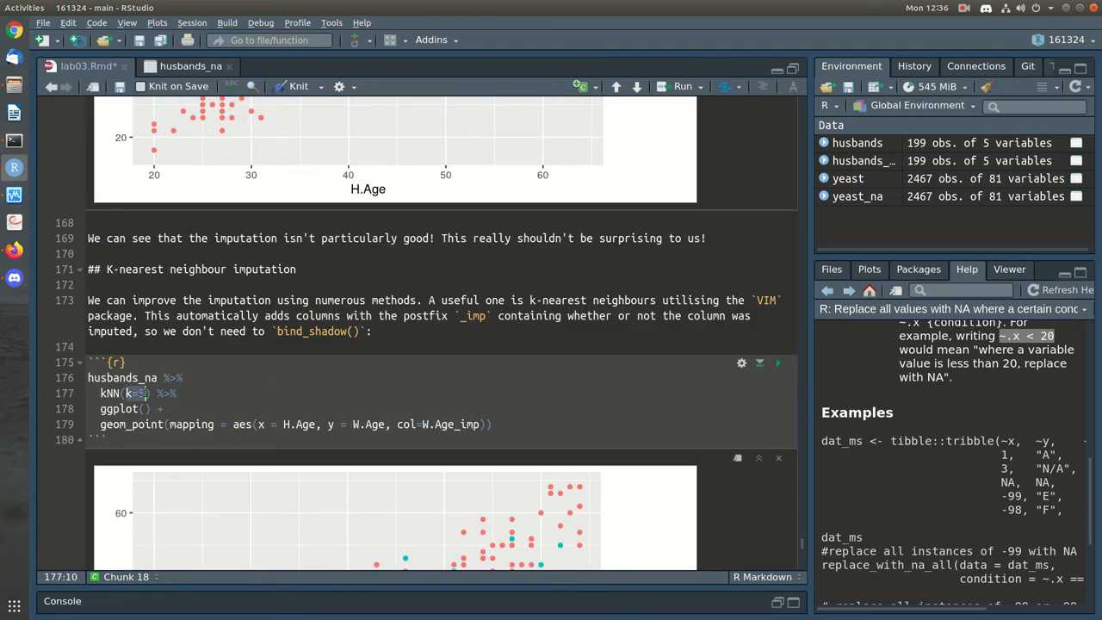
left_click(212, 387)
scroll(211, 388, "down", 8)
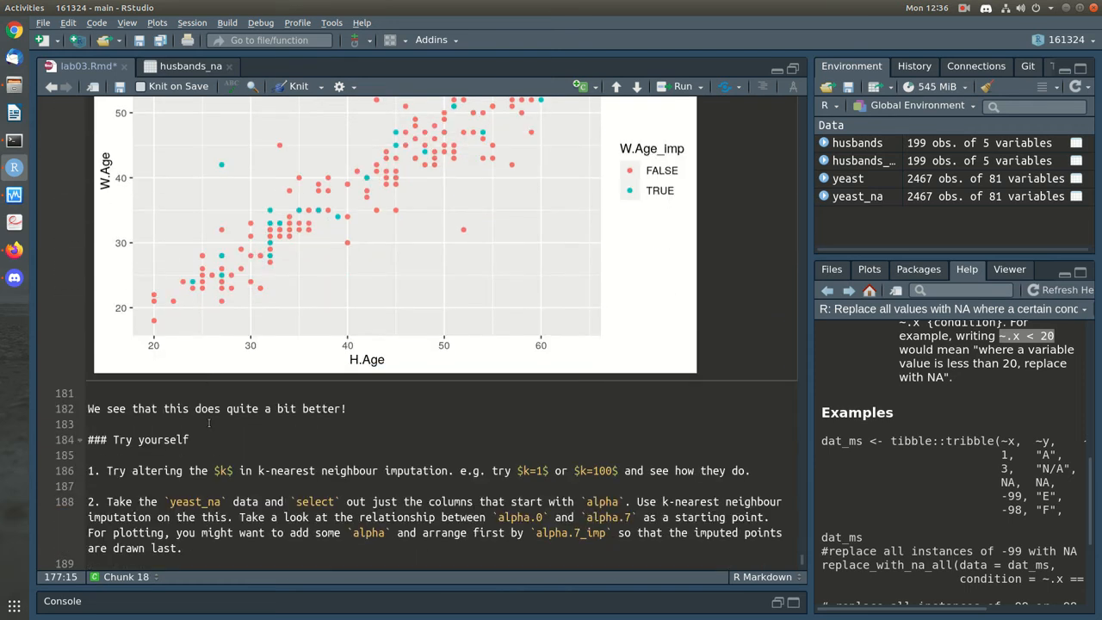
Save, then add an empty ```{r} chunk below exercise 1
key("ctrl+s")
left_click(465, 486)
key("Return")
type("```{r}")
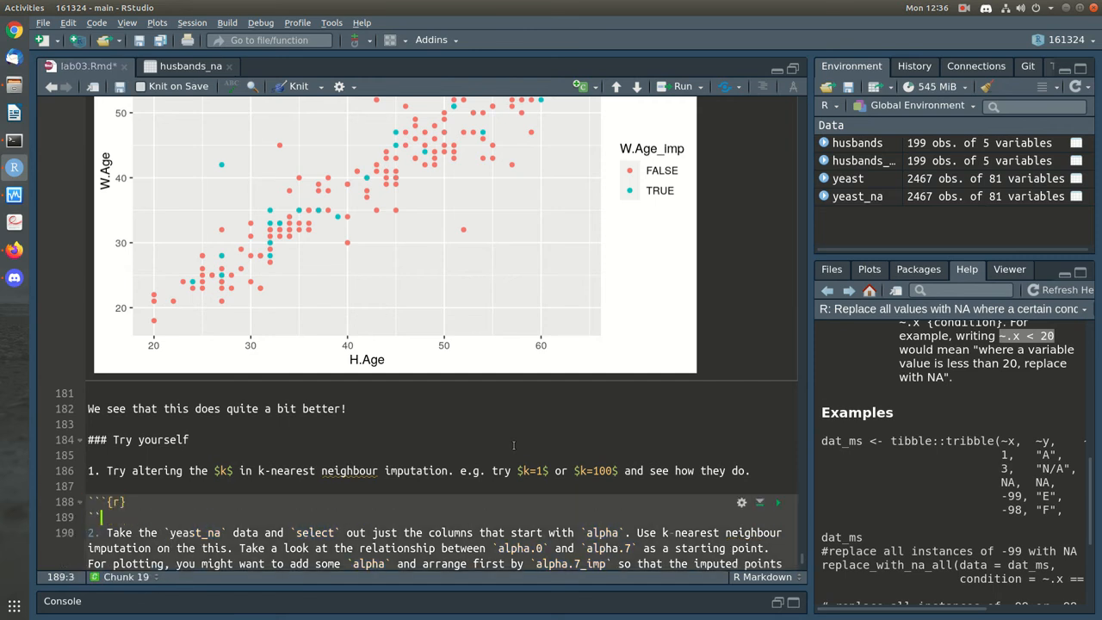
key("Return")
type("```")
key("Return")
Paste the kNN plotting code into the new chunk and save
scroll(457, 413, "up", 5)
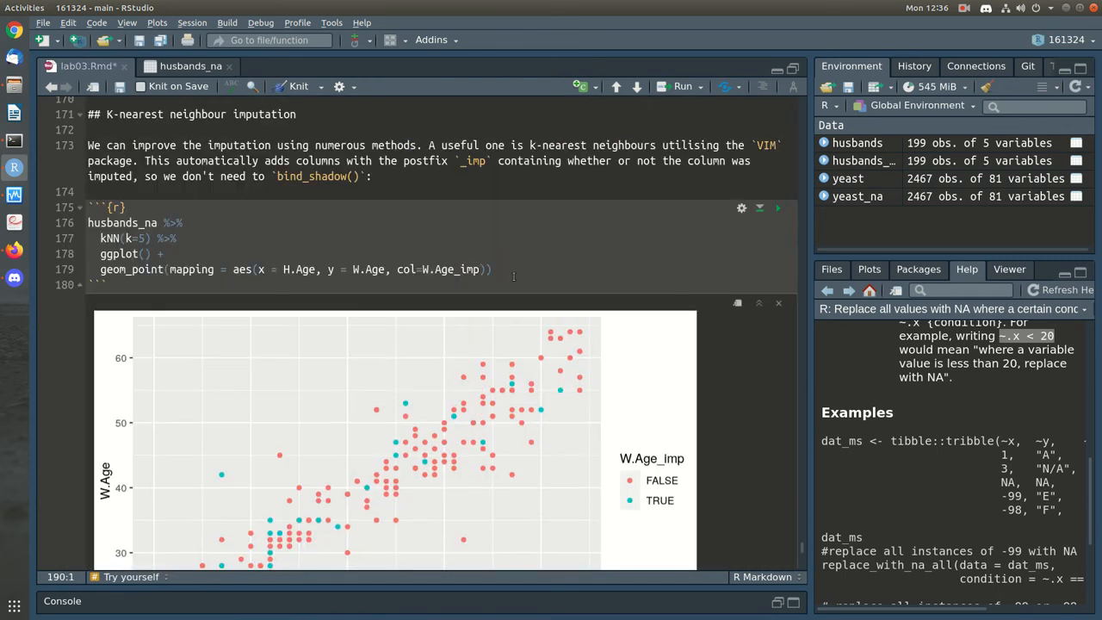
left_click_drag(504, 269, 88, 223)
key("ctrl+c")
scroll(228, 349, "down", 7)
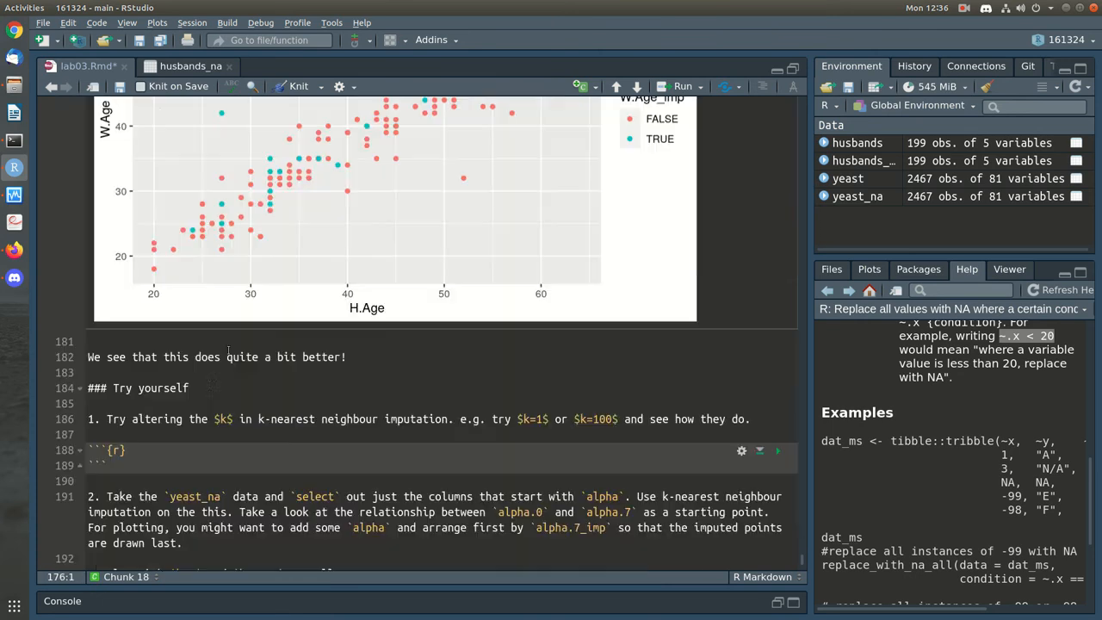
left_click(134, 450)
key("Return")
key("ctrl+v")
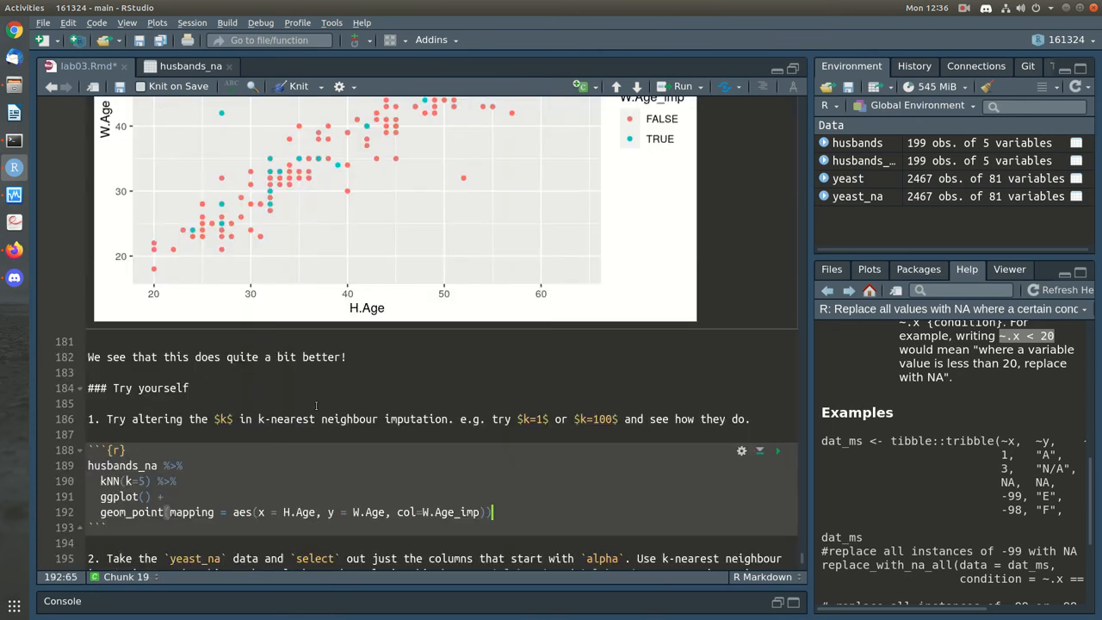
key("ctrl+s")
Change kNN(k=5) to kNN(k=1) in the copied code and save
key("Home")
key("Up")
key("Up")
key("End")
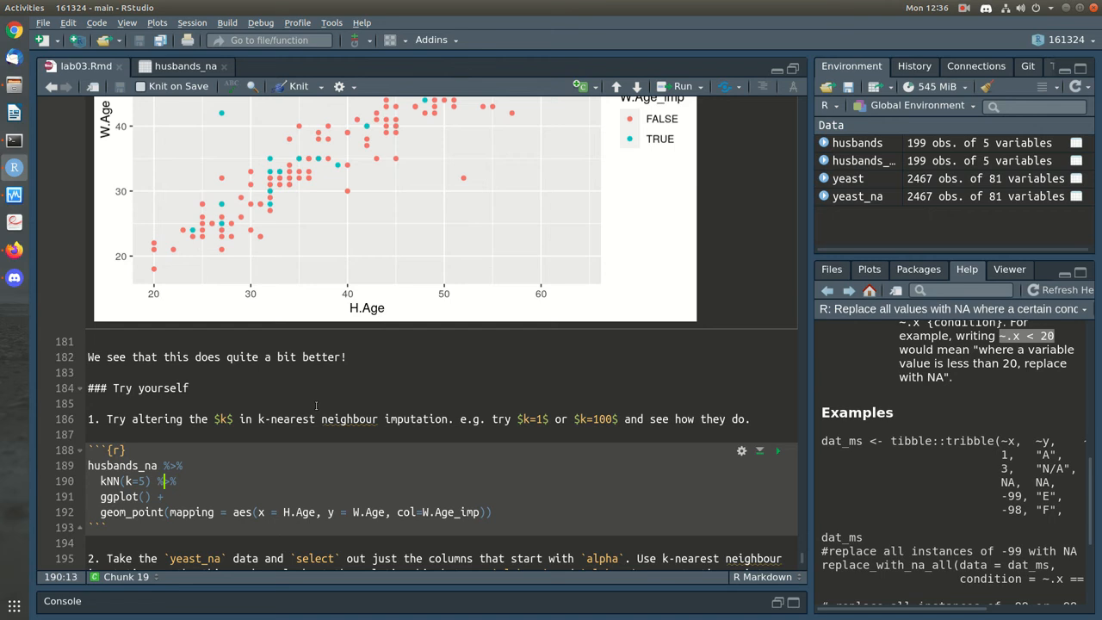
key("Left")
key("Left")
key("Left")
key("Left")
key("Left")
key("BackSpace")
type("1")
key("ctrl+s")
Run the k=1 chunk and review its imputed W.Age vs H.Age scatter plot
left_click(778, 450)
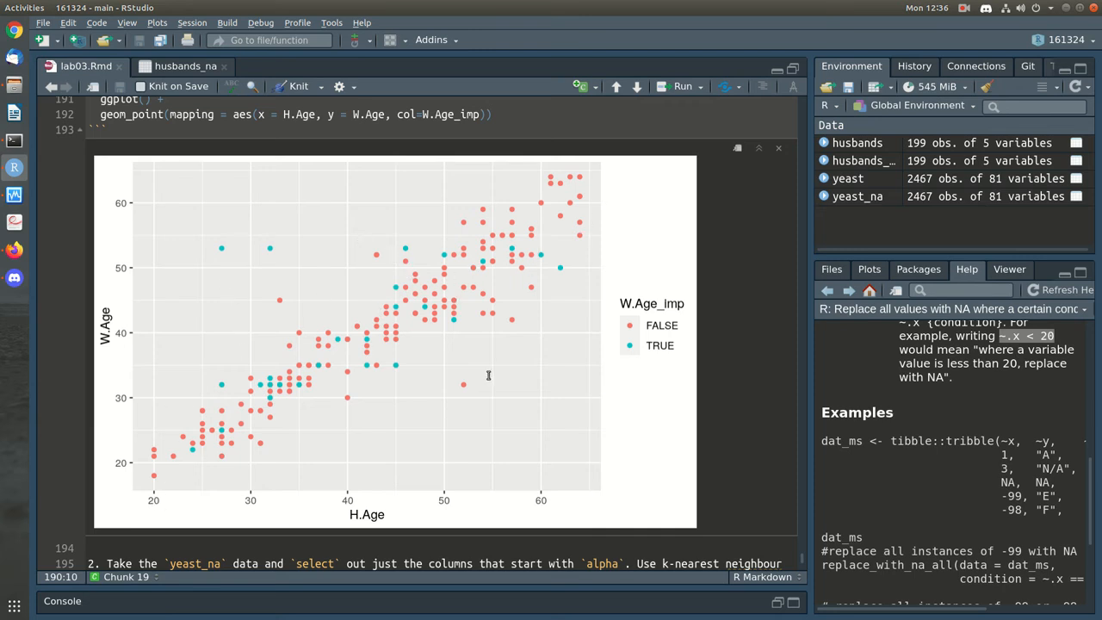
scroll(258, 362, "up", 10)
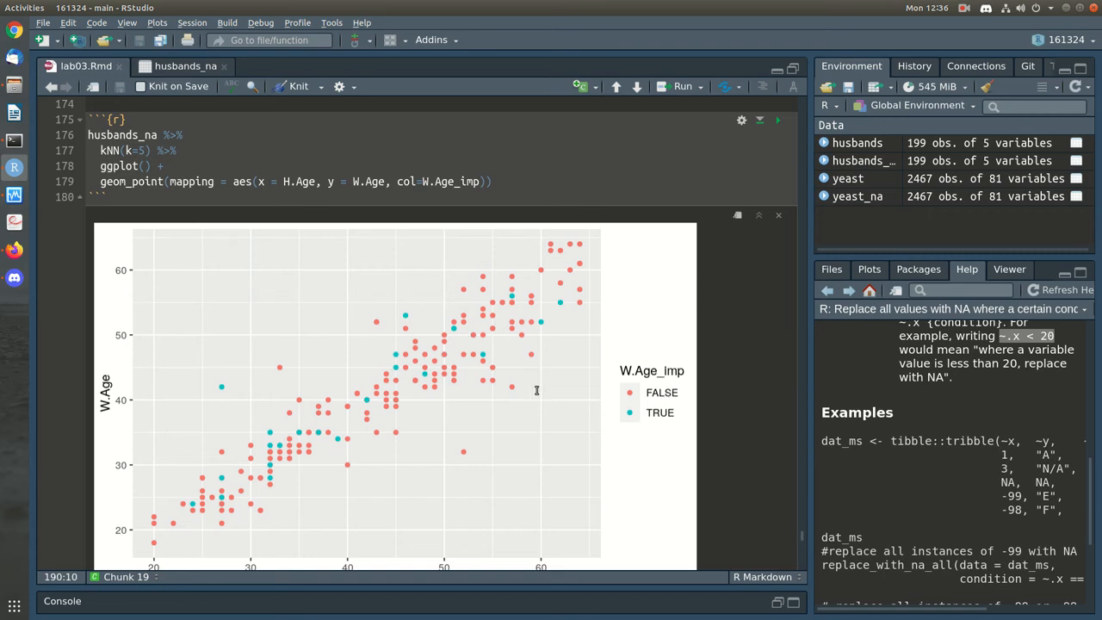
scroll(536, 389, "down", 10)
scroll(443, 455, "down", 2)
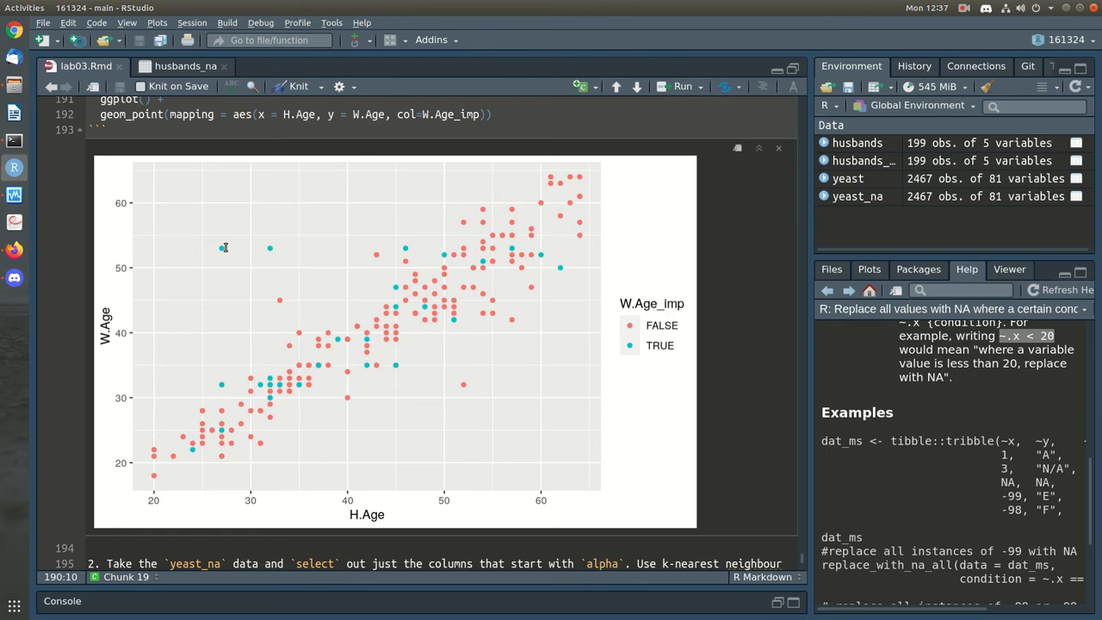
scroll(457, 310, "down", 5)
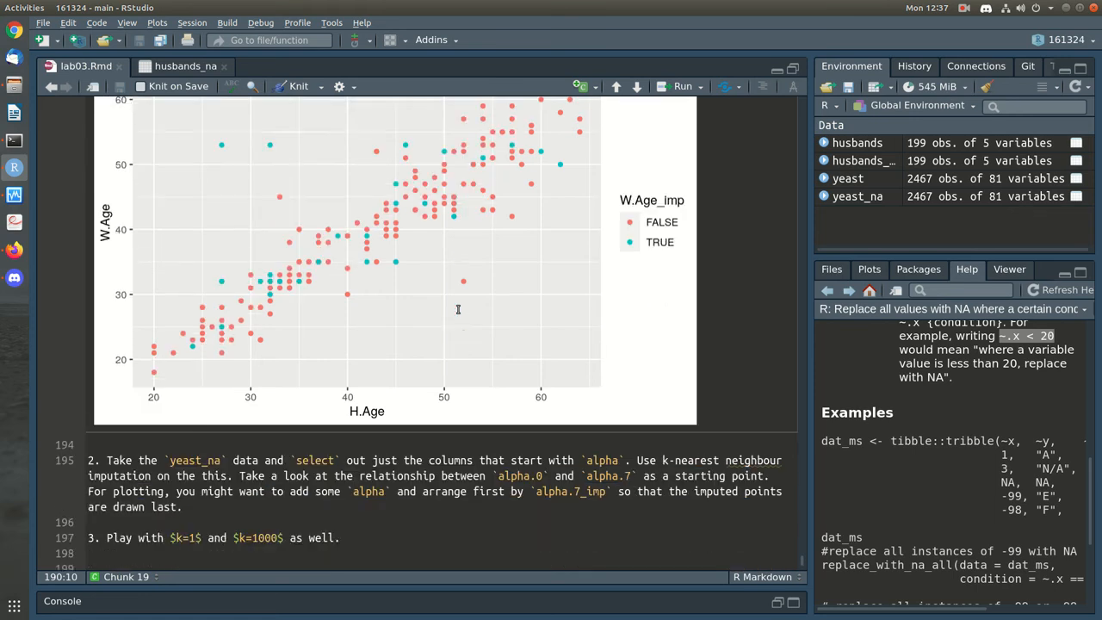
scroll(162, 155, "up", 8)
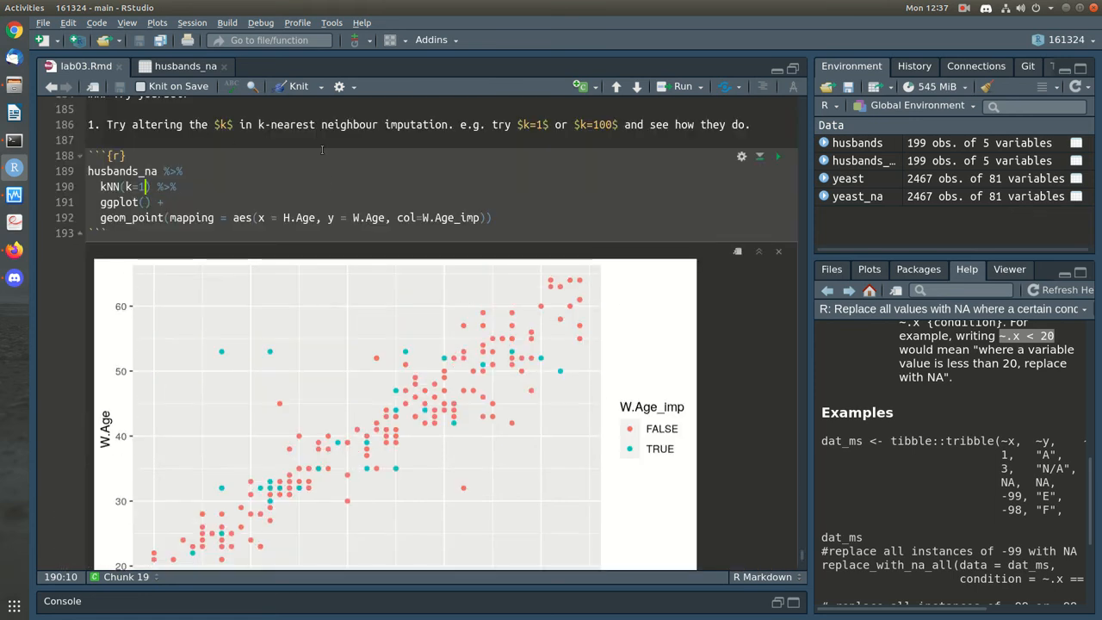
Rerun the imputation plot with k=100, then with k=200
type("00")
key("ctrl+Return")
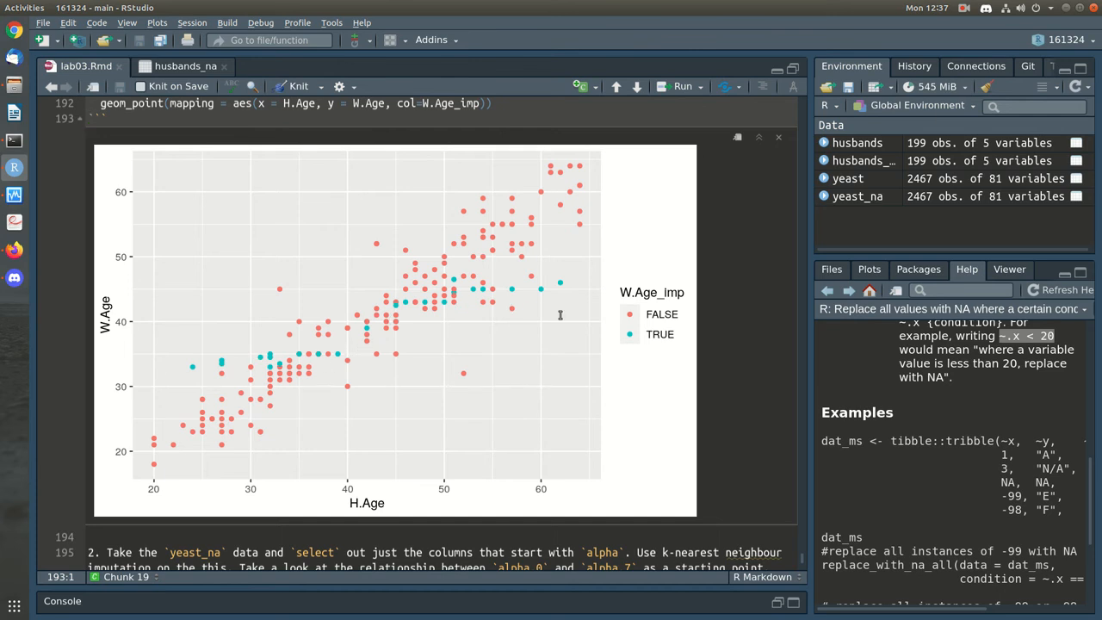
scroll(560, 315, "up", 1)
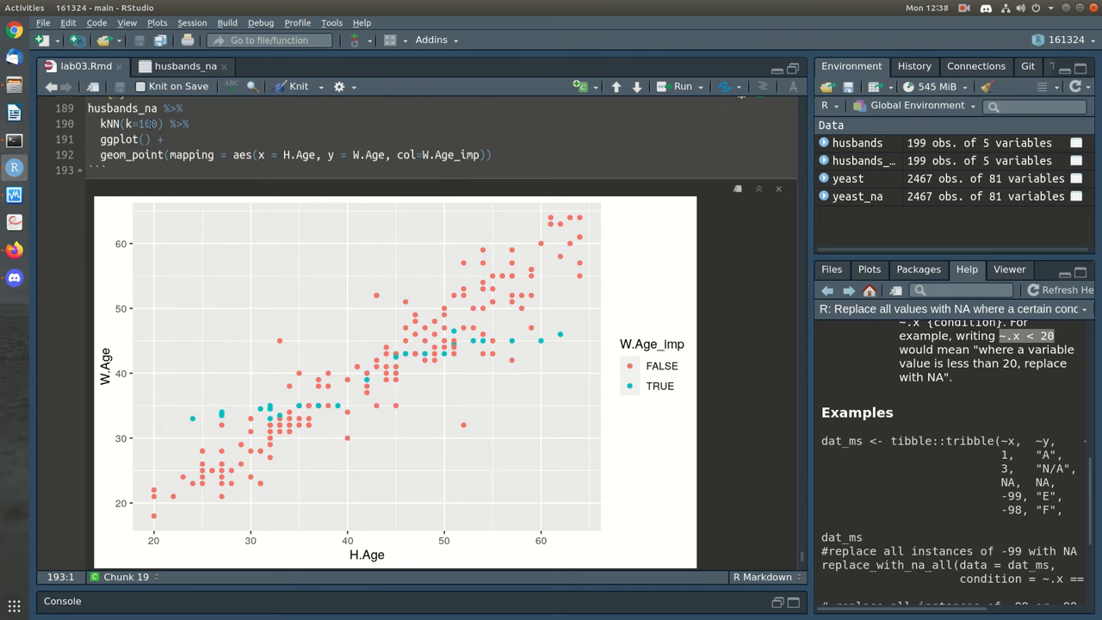
left_click(150, 123)
key("BackSpace")
type("2")
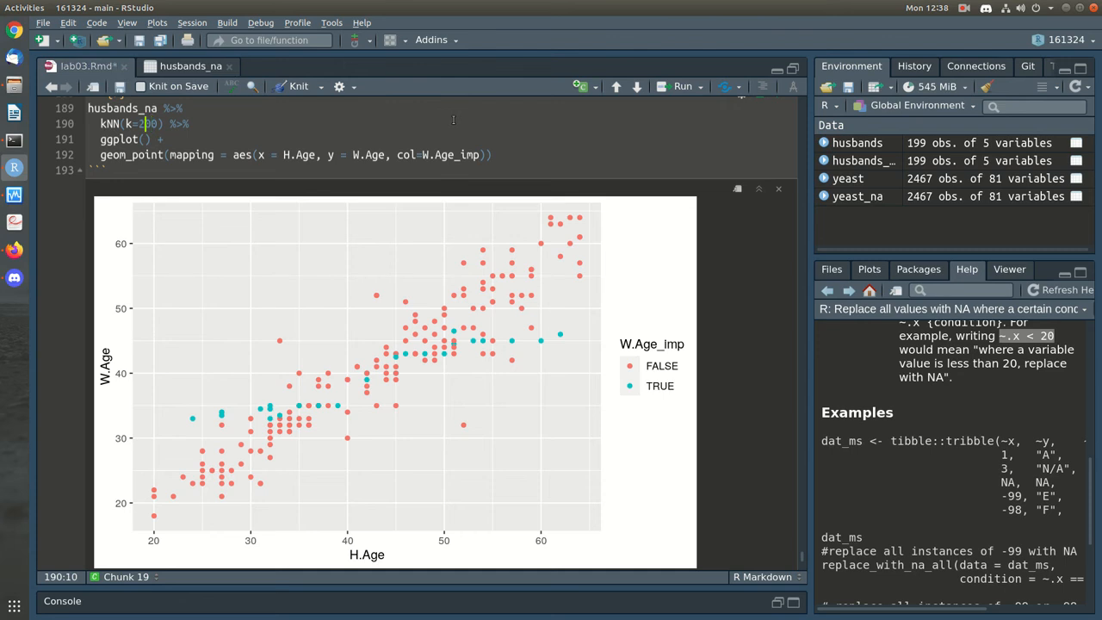
key("ctrl+shift+Return")
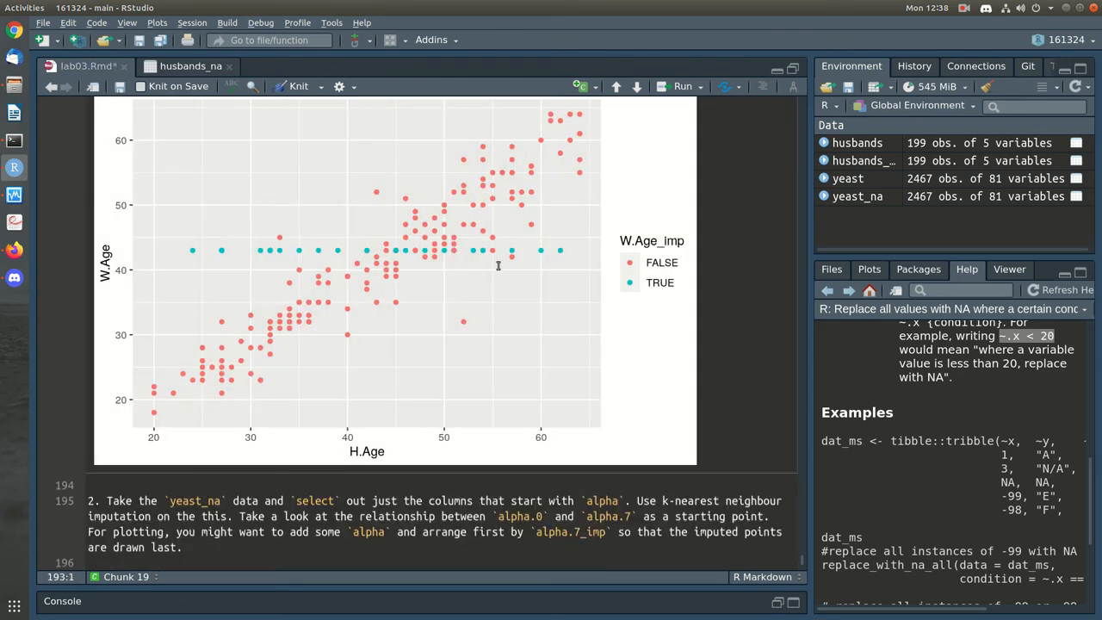
scroll(498, 266, "up", 3)
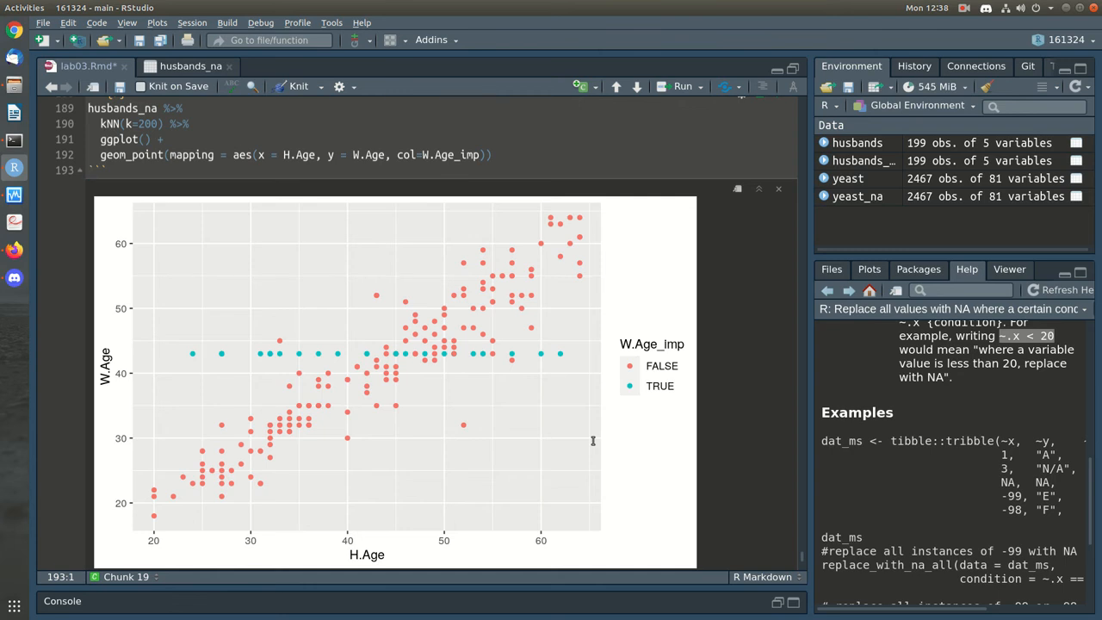
Set k=10, rerun the imputation plot, and save lab03.Rmd
double_click(142, 124)
type("10")
key("ctrl+shift+Return")
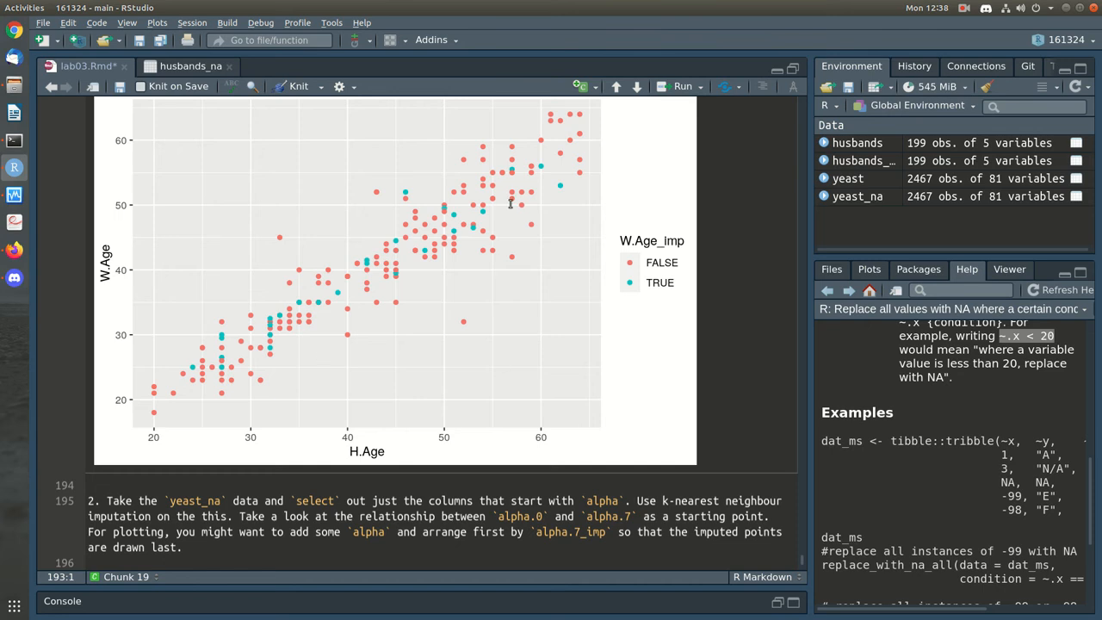
scroll(639, 362, "up", 2)
scroll(639, 361, "up", 2)
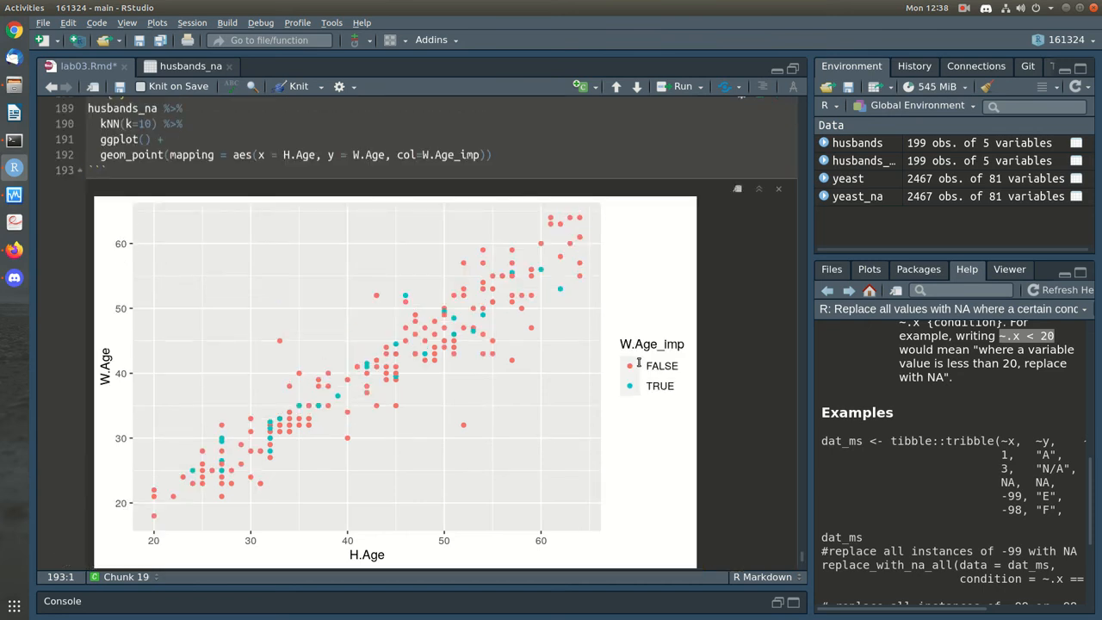
key("ctrl+s")
scroll(529, 355, "down", 2)
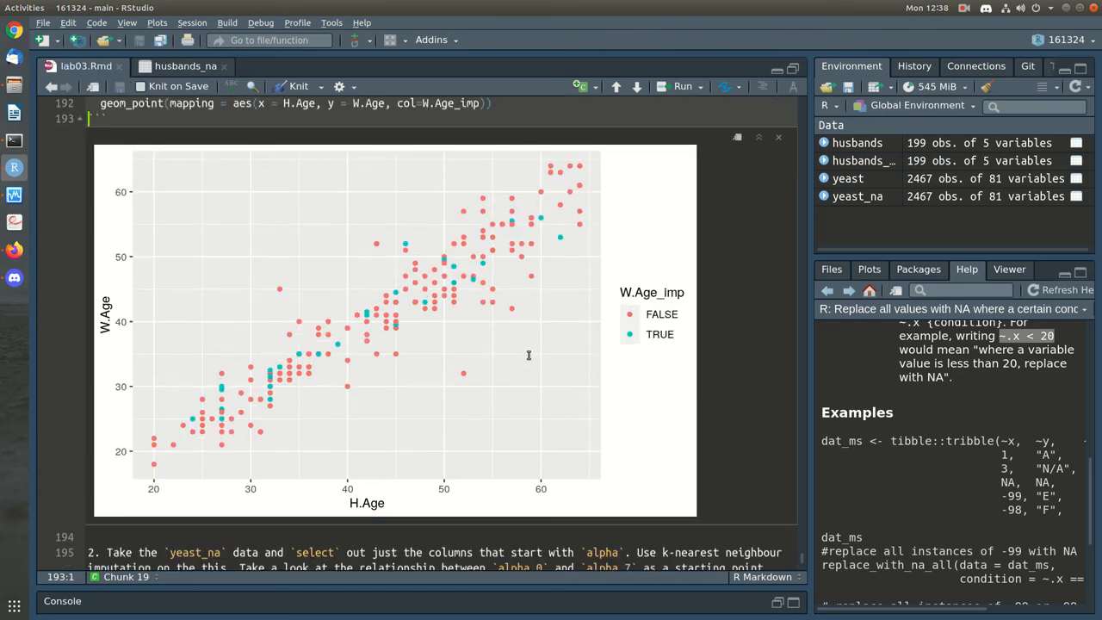
scroll(529, 354, "down", 4)
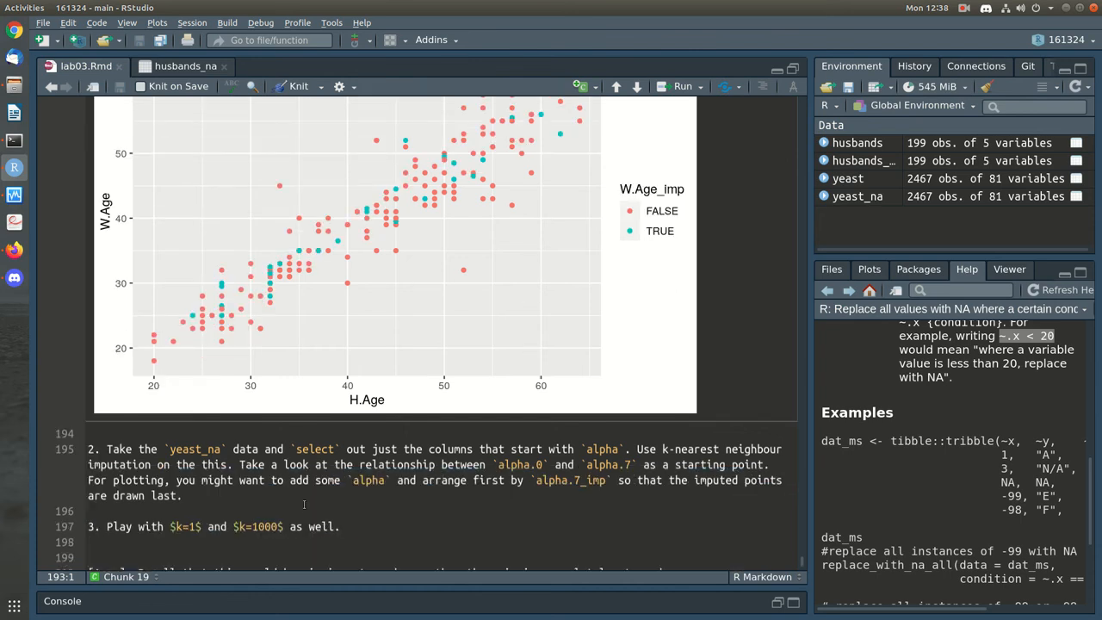
Insert an empty ```{r} chunk below the task 2 text
left_click(304, 503)
key("Return")
key("Return")
type("```{r}")
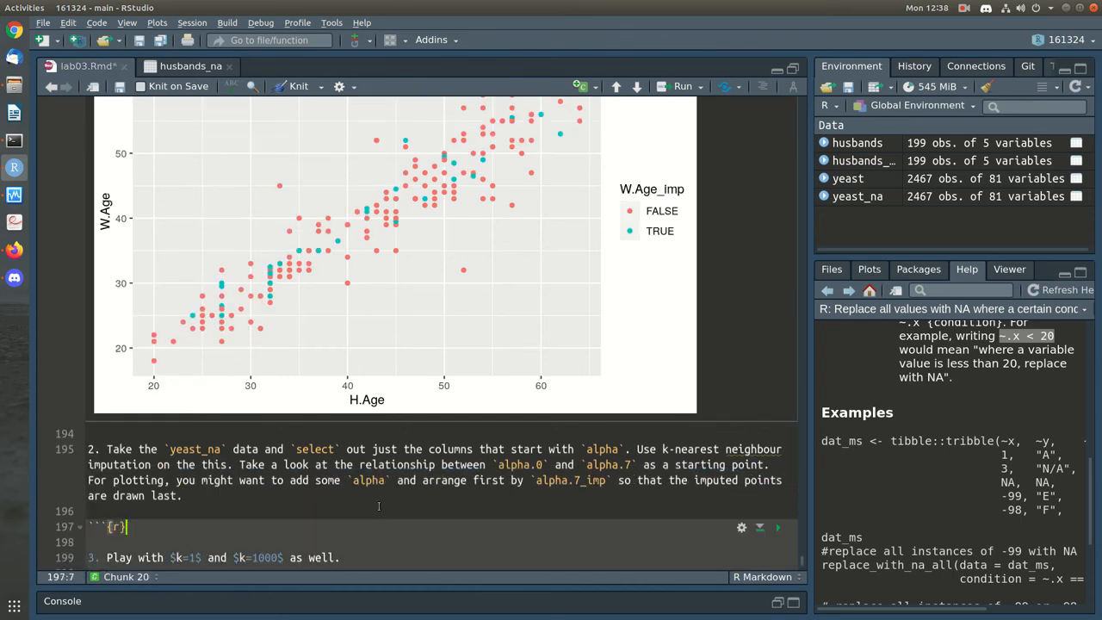
key("Return")
type("```")
key("Return")
scroll(377, 498, "down", 4)
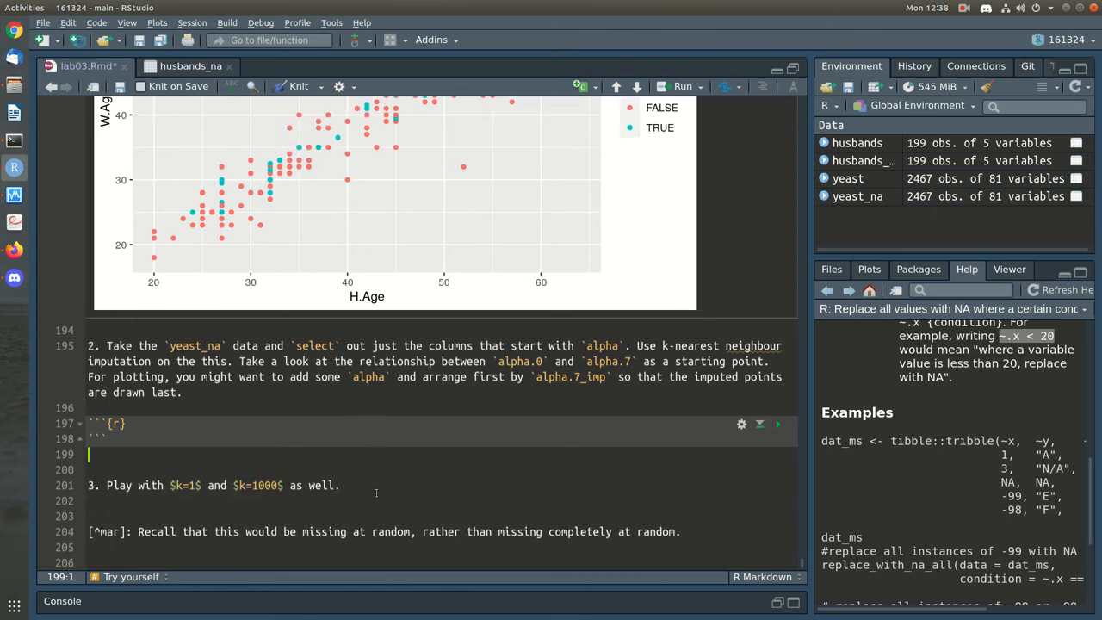
key("Up")
key("Return")
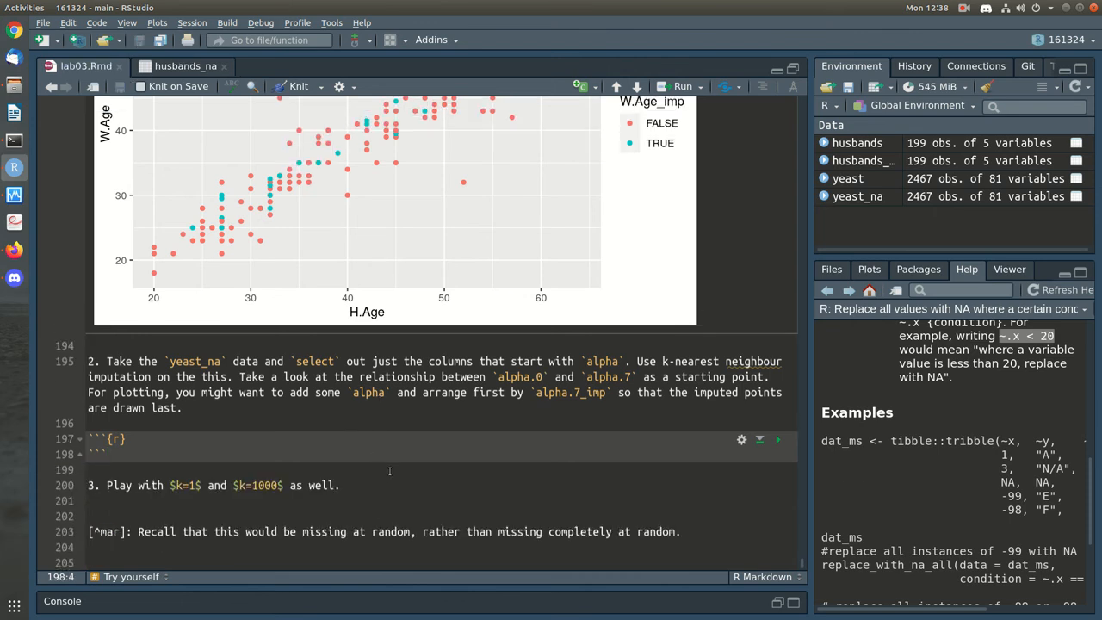
key("Up")
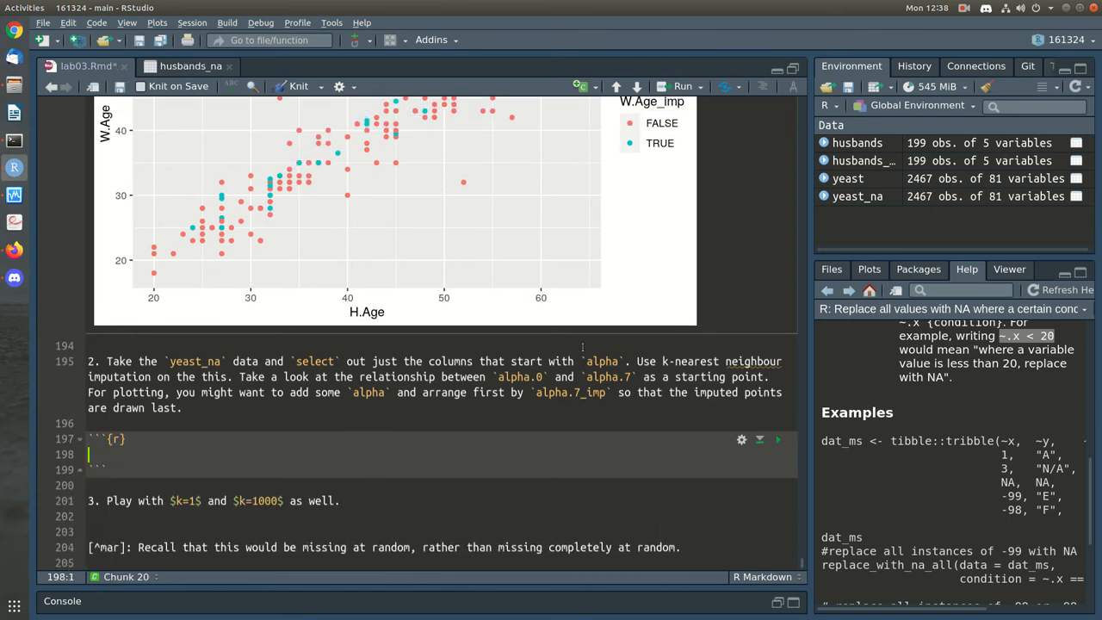
Write yeast_na %>% select(starts_with('alpha')) in the chunk and run it
double_click(603, 362)
left_click(195, 449)
type("yeast_na %>%")
key("Return")
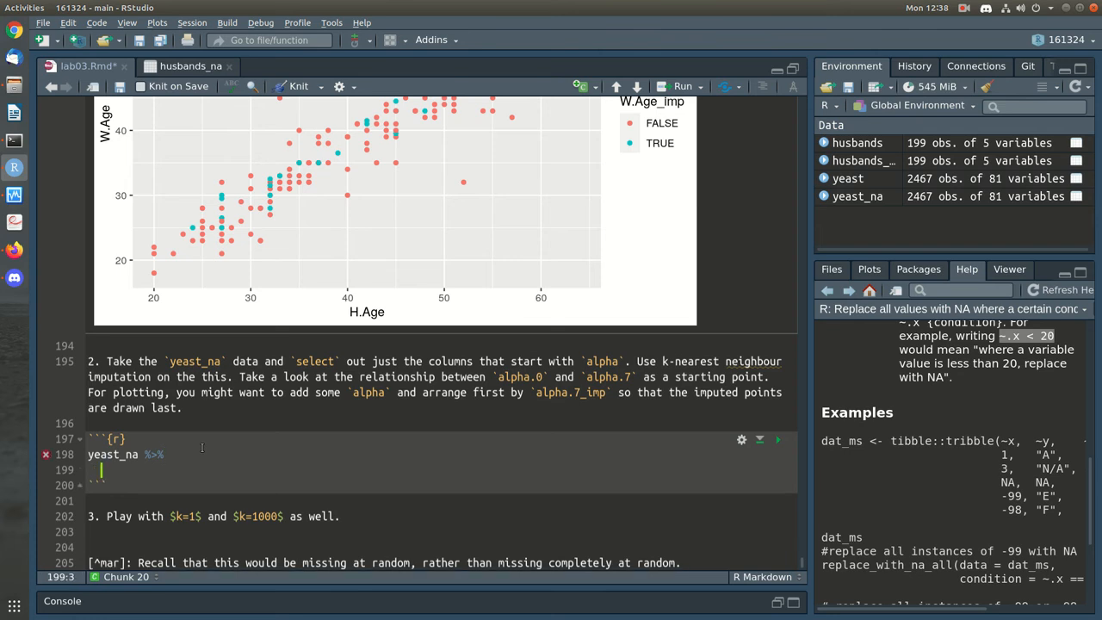
type("filter(")
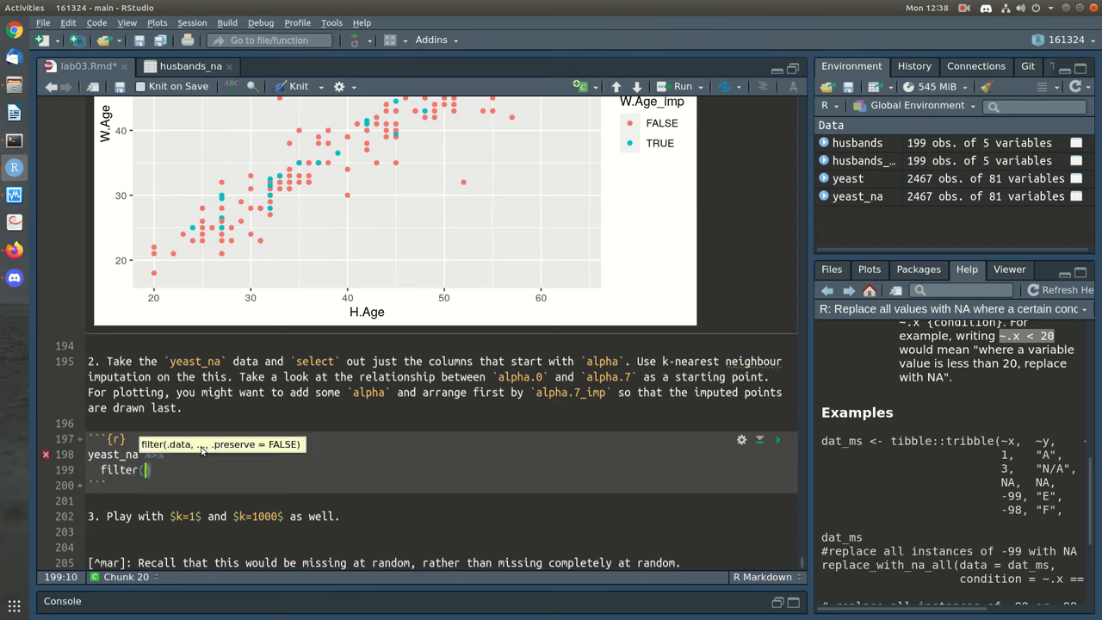
key("BackSpace")
key("BackSpace")
key("BackSpace")
key("BackSpace")
key("BackSpace")
key("BackSpace")
key("BackSpace")
type("select(starts_with(")
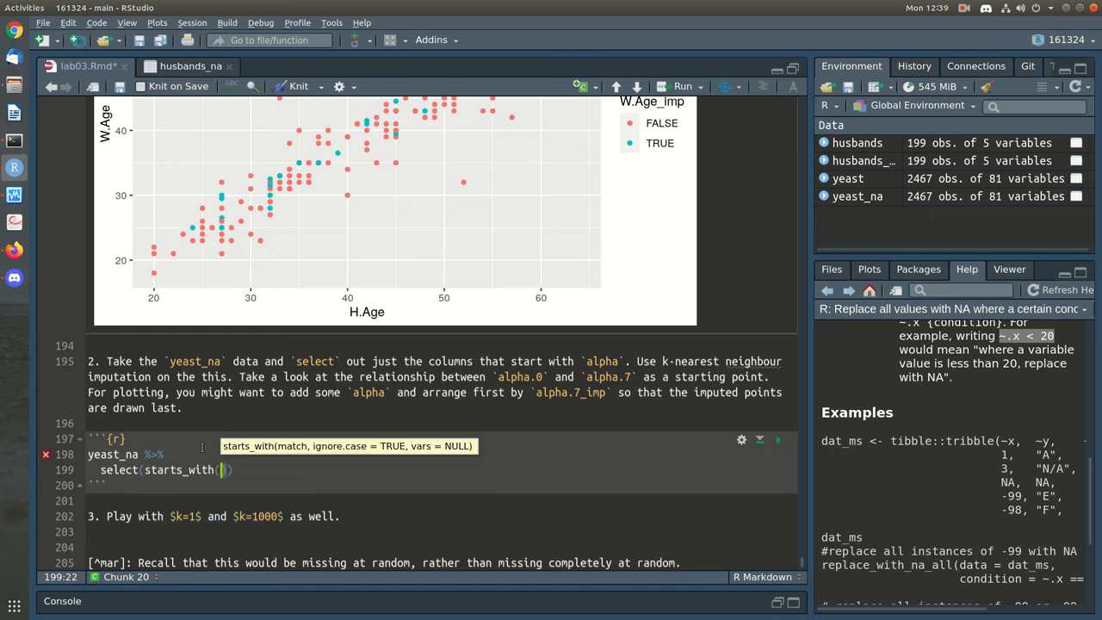
type("'alpha'")
key("ctrl+Return")
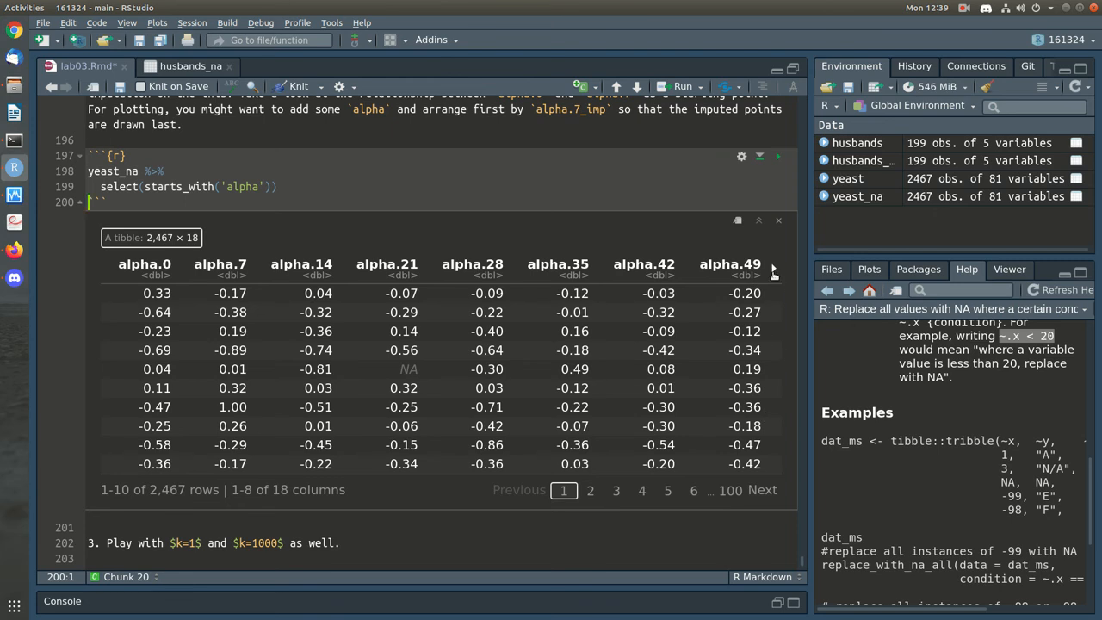
left_click(774, 272)
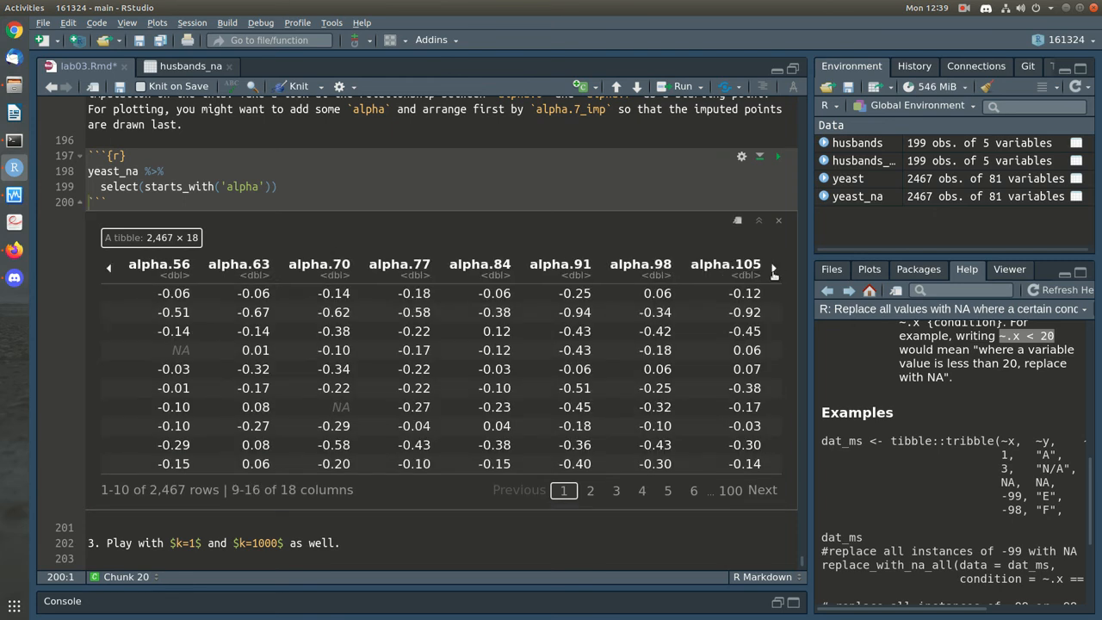
left_click(773, 272)
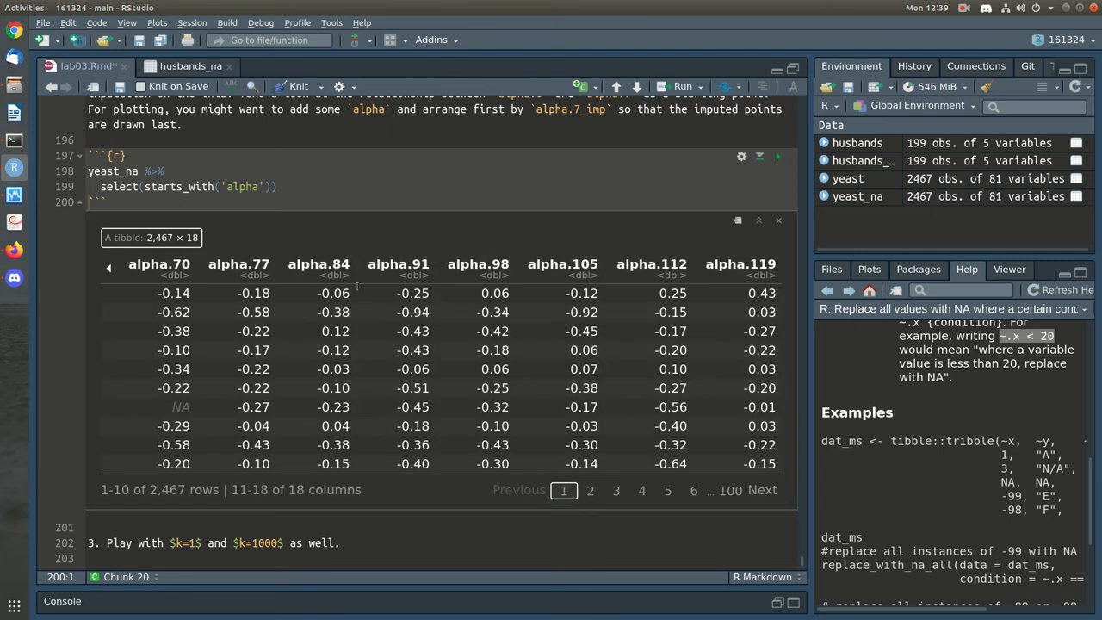
left_click(110, 268)
left_click(110, 267)
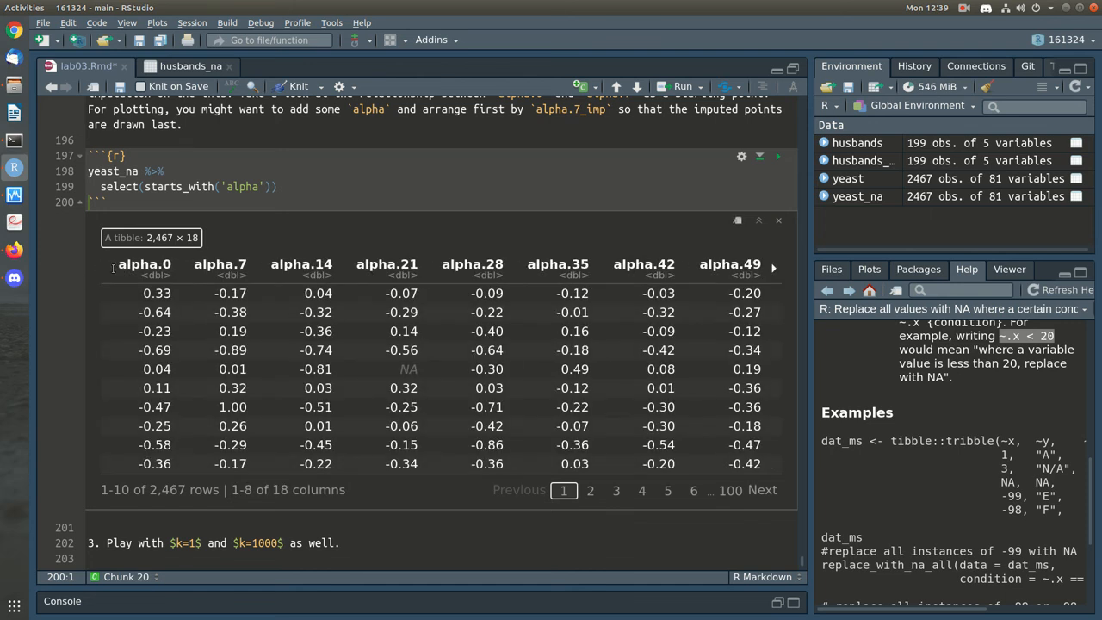
left_click(302, 193)
scroll(398, 287, "up", 3)
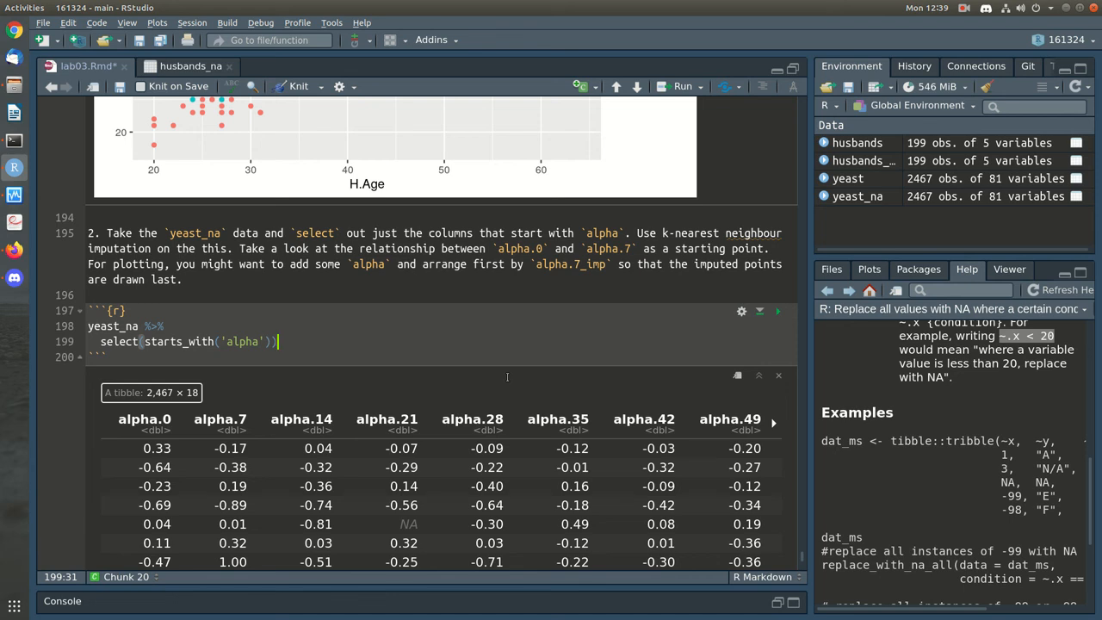
Pipe the alpha columns through kNN(k=5) into a geom_point of alpha.7 against alpha.0, then run it
type("%>%")
key("Return")
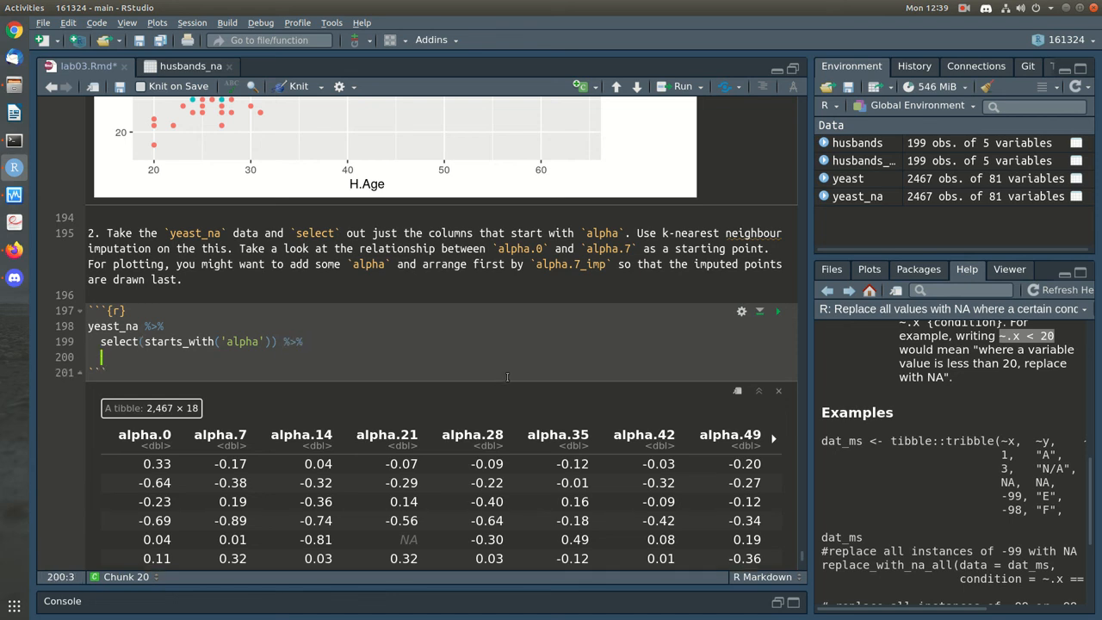
type("kNN(k=5)")
type("%>%")
key("Return")
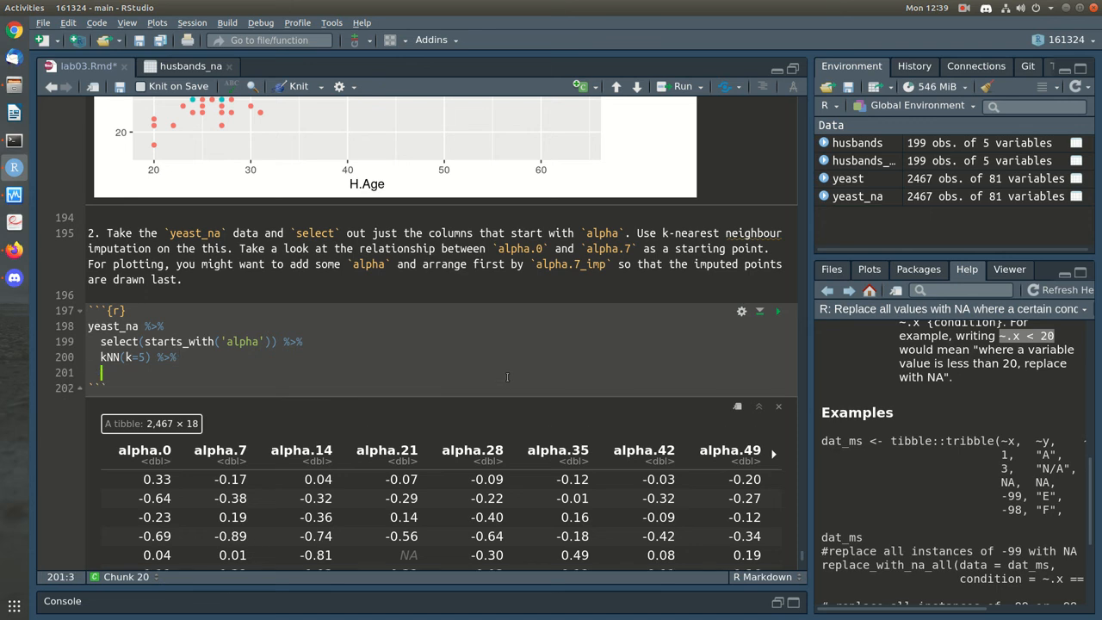
type("ggplot() +")
key("Return")
type("geom")
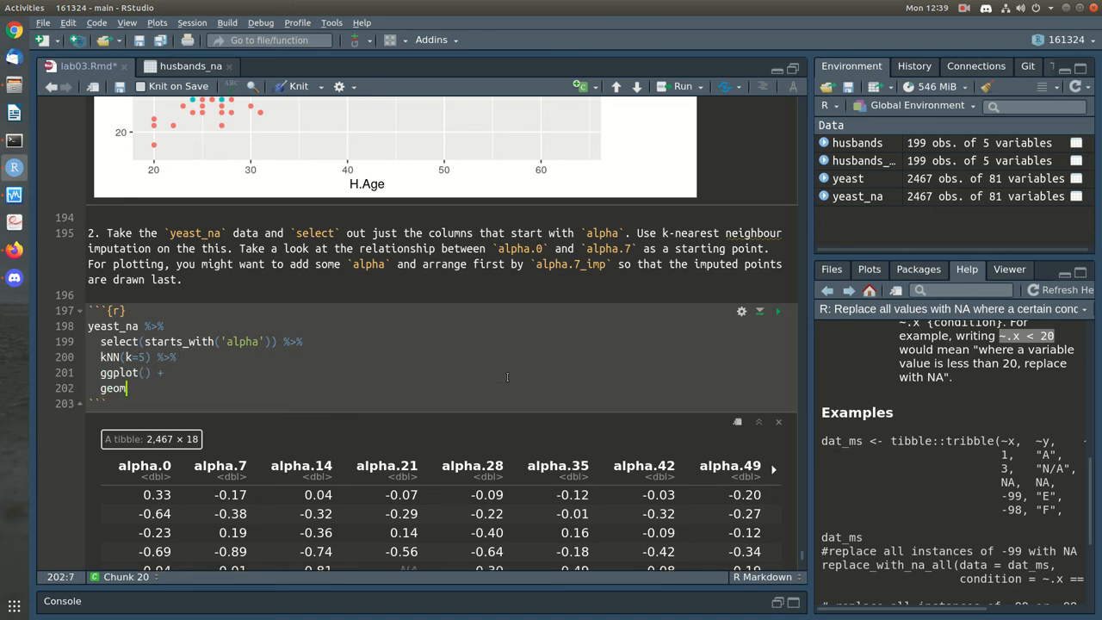
type("_point(mapping = aes(")
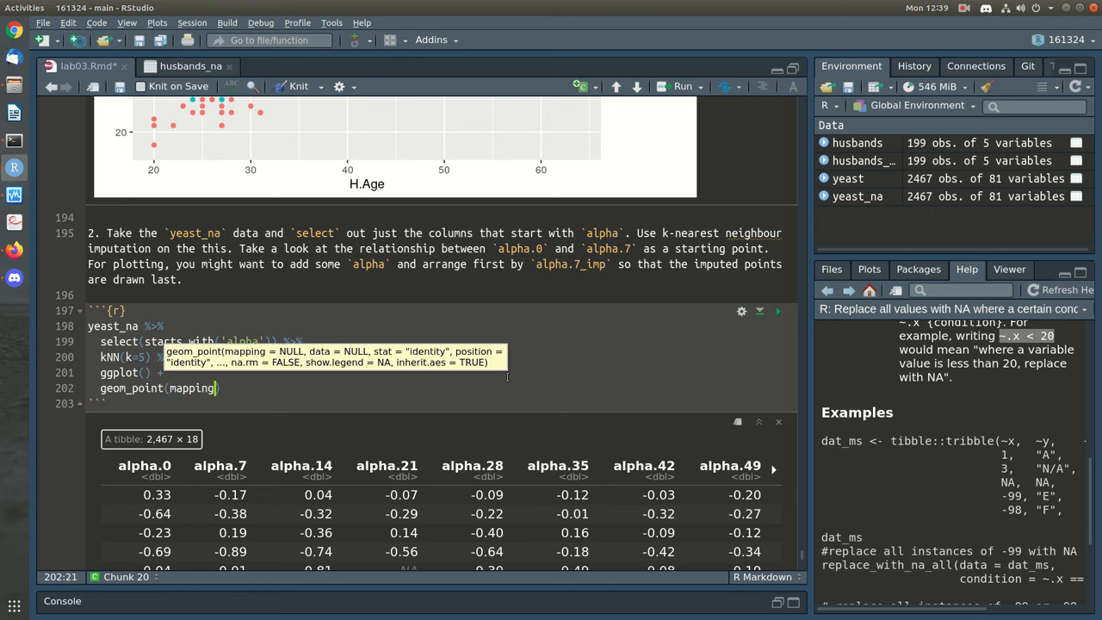
type("x=")
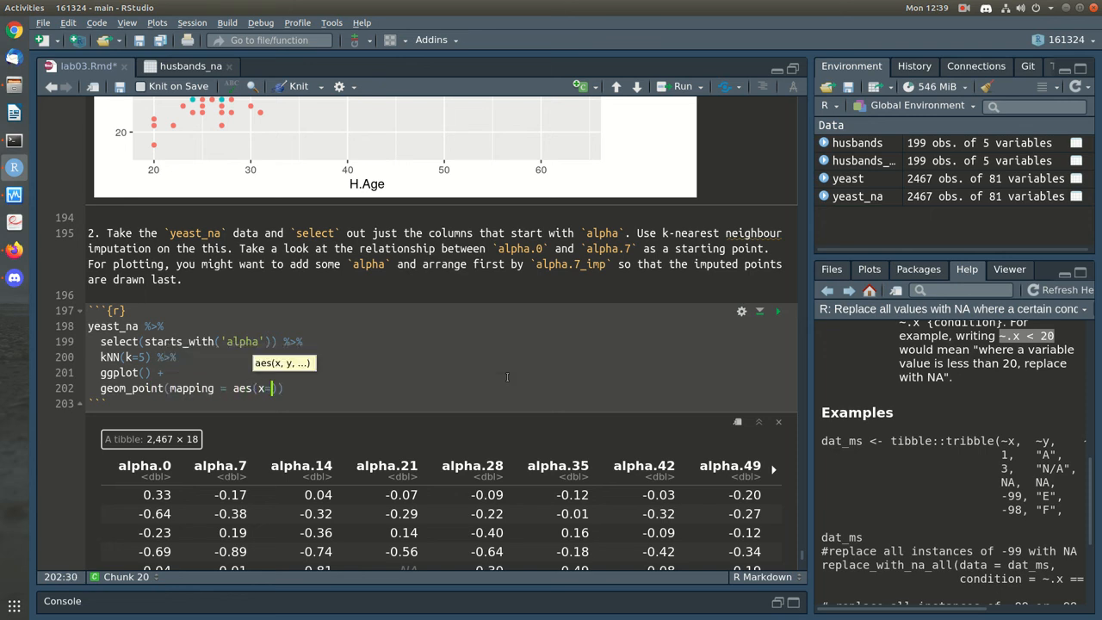
type("alpha.0, y=alpha.7")
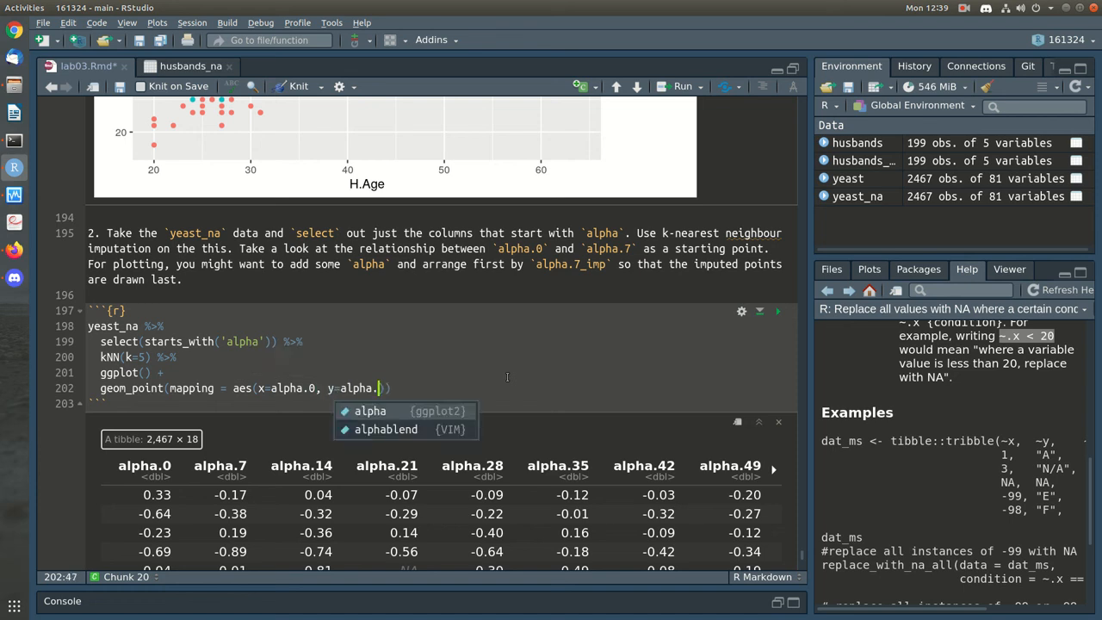
key("Right")
key("Right")
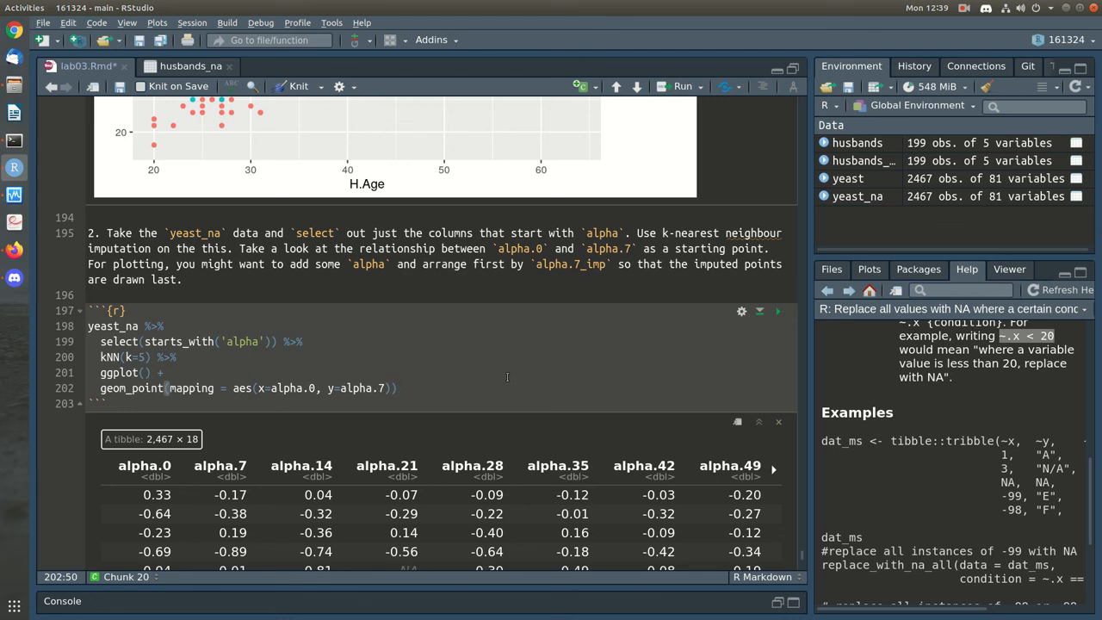
key("ctrl+Return")
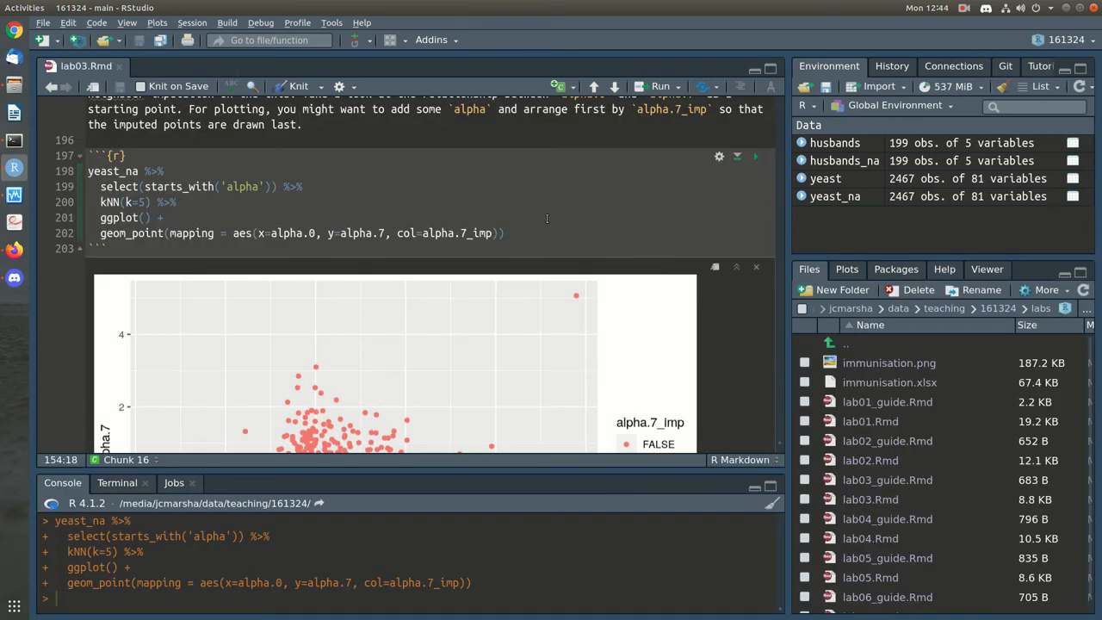
scroll(547, 219, "down", 2)
scroll(547, 219, "up", 2)
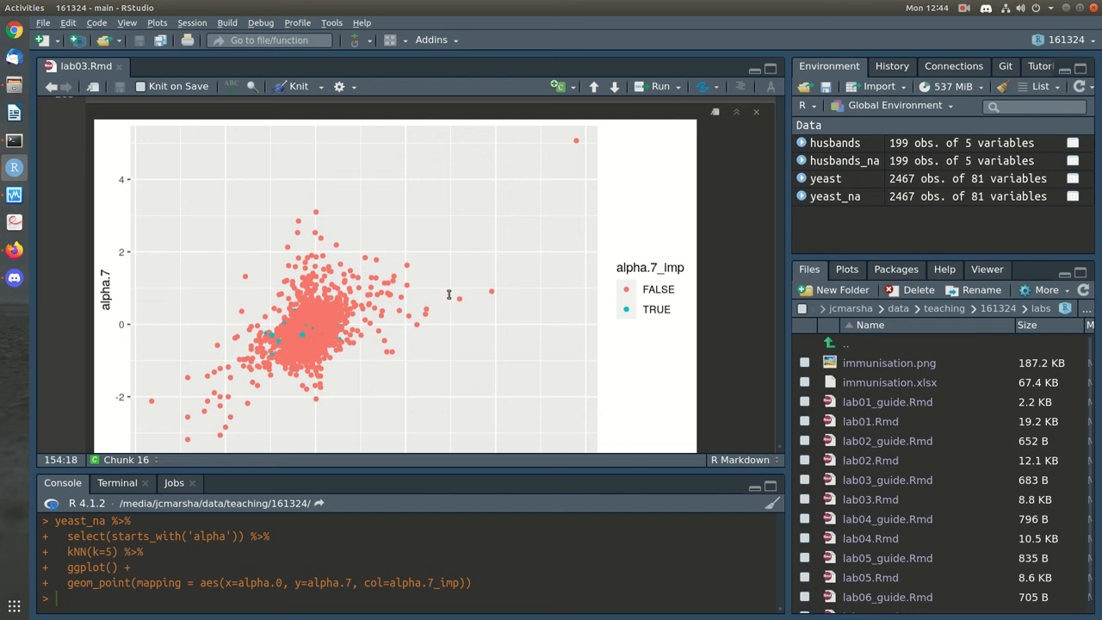
scroll(448, 293, "up", 2)
scroll(452, 249, "down", 1)
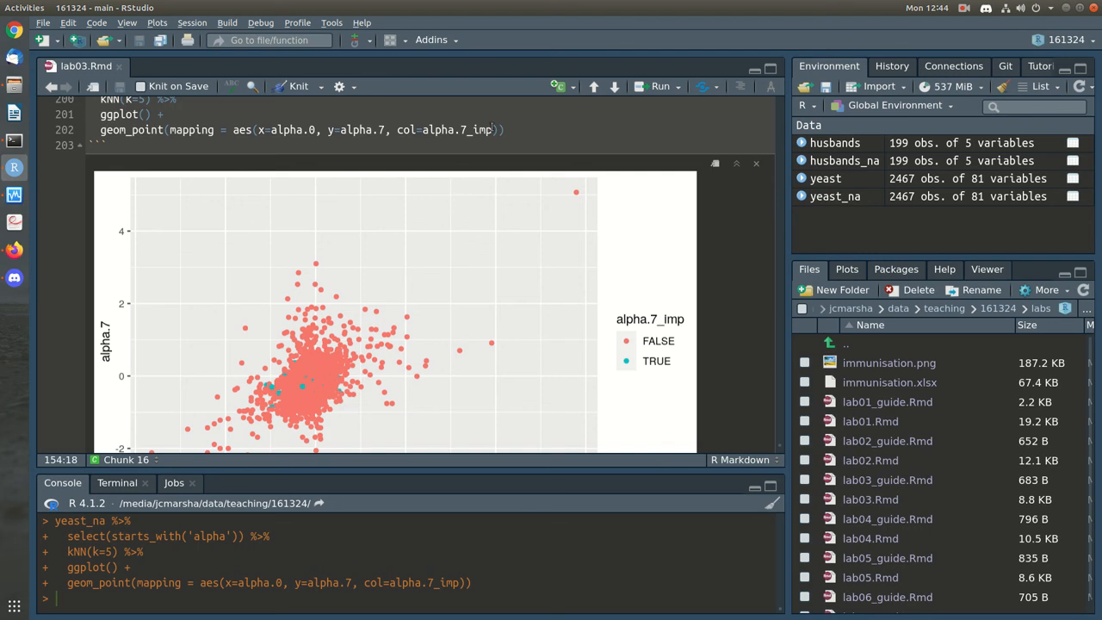
left_click(541, 128)
Add alpha=0.2 to geom_point and rerun the chunk to view the transparent points
type(", alpha=0.2")
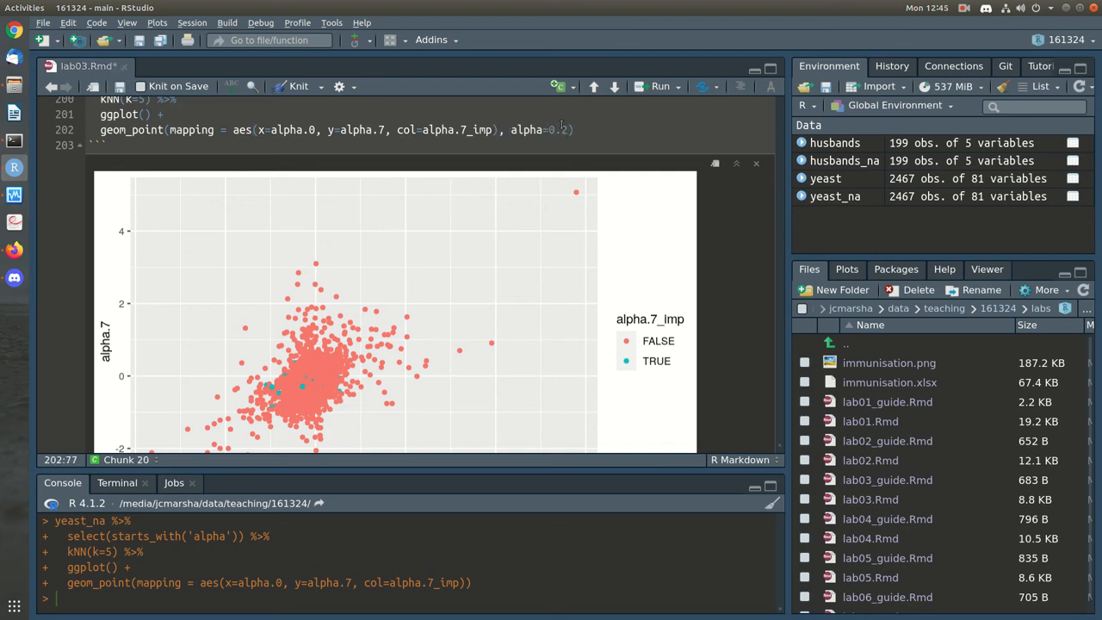
key("Right")
scroll(677, 203, "up", 3)
left_click(756, 211)
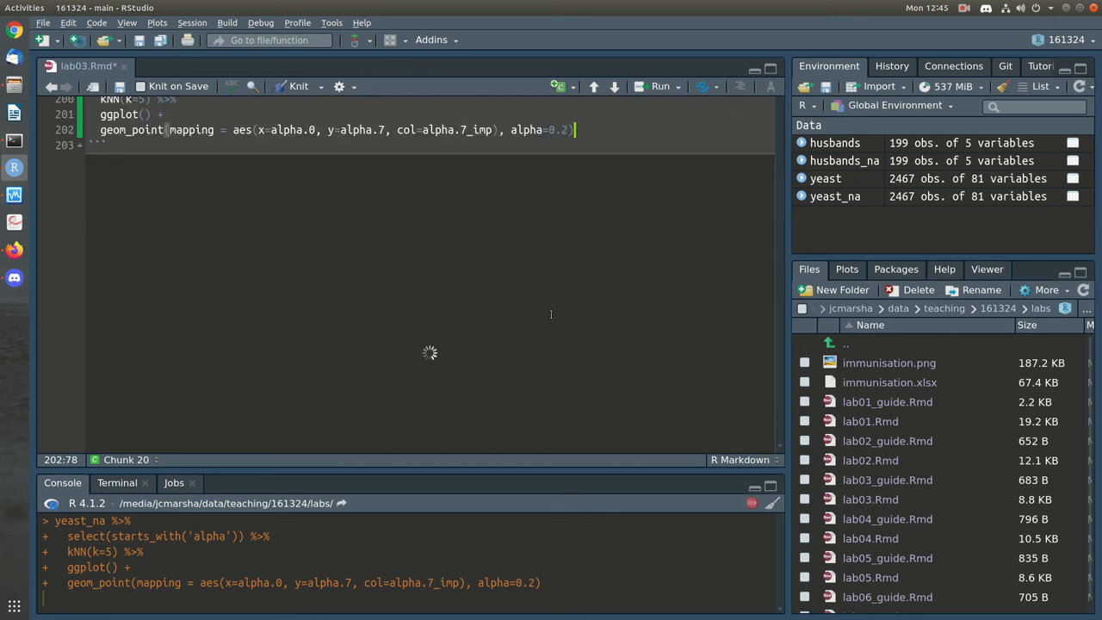
scroll(551, 312, "down", 1)
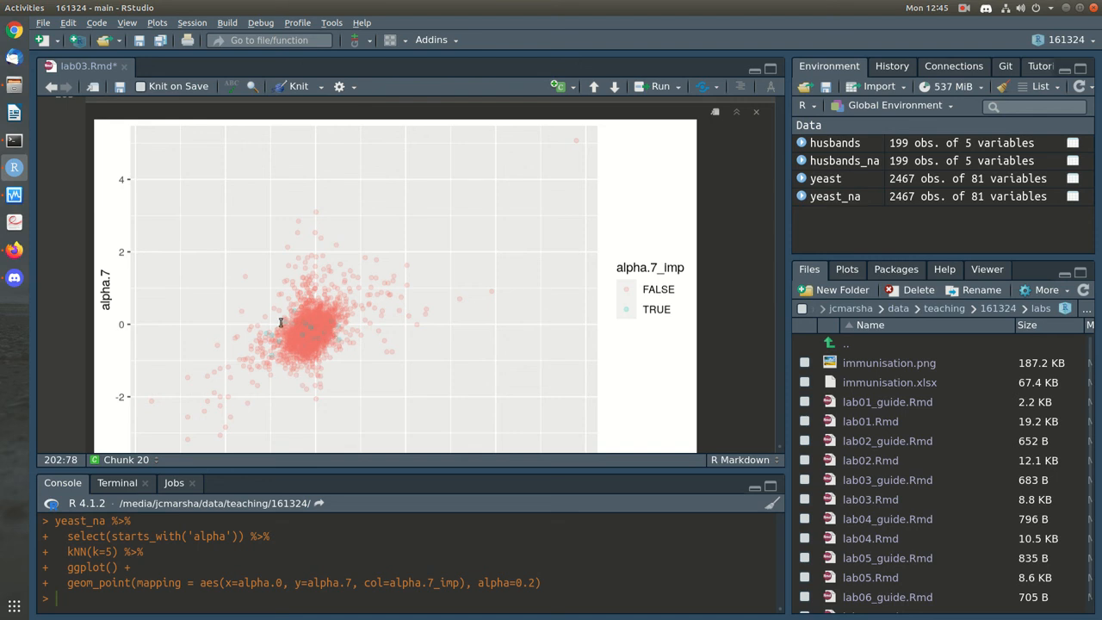
scroll(531, 255, "up", 1)
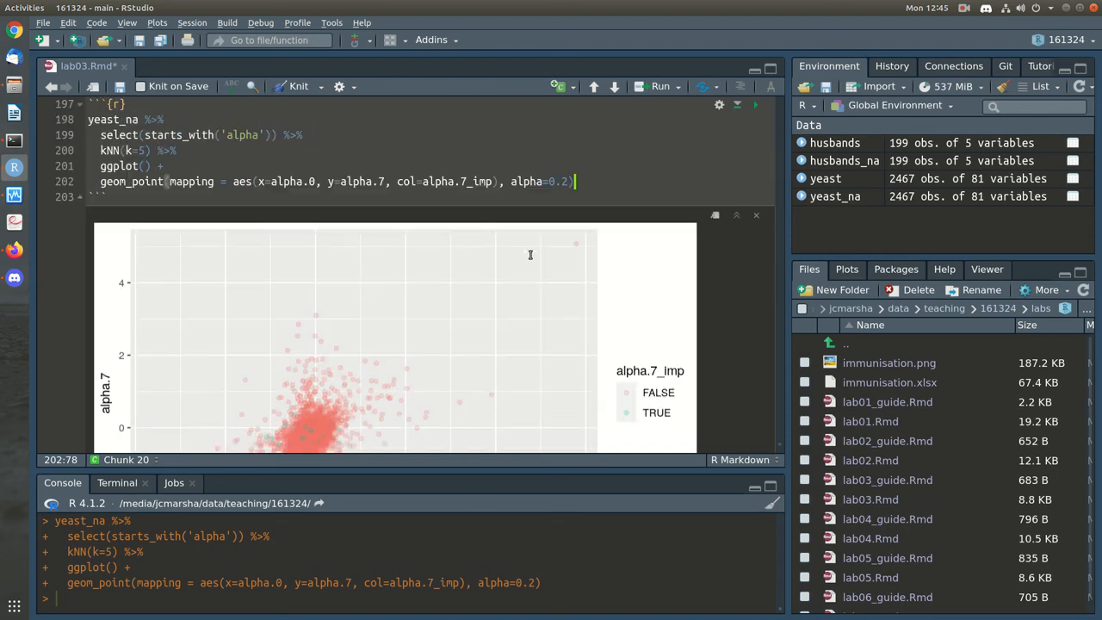
scroll(531, 255, "down", 2)
scroll(429, 250, "up", 3)
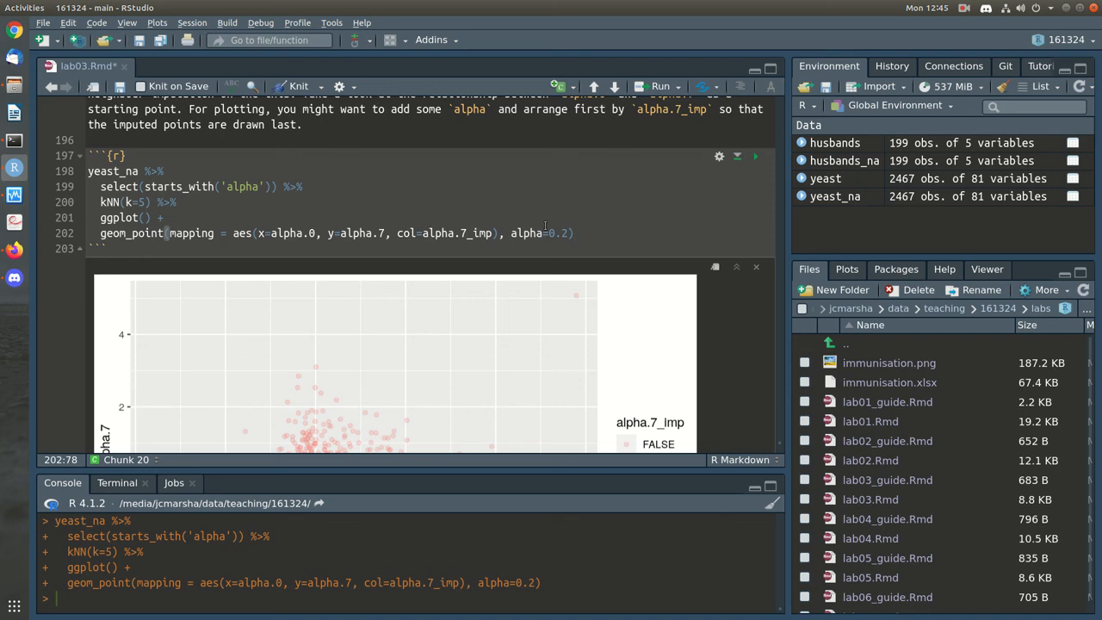
Change the point alpha to 0.4, save lab03.Rmd and rerun the chunk
key("Left")
key("BackSpace")
type("4")
key("ctrl+s")
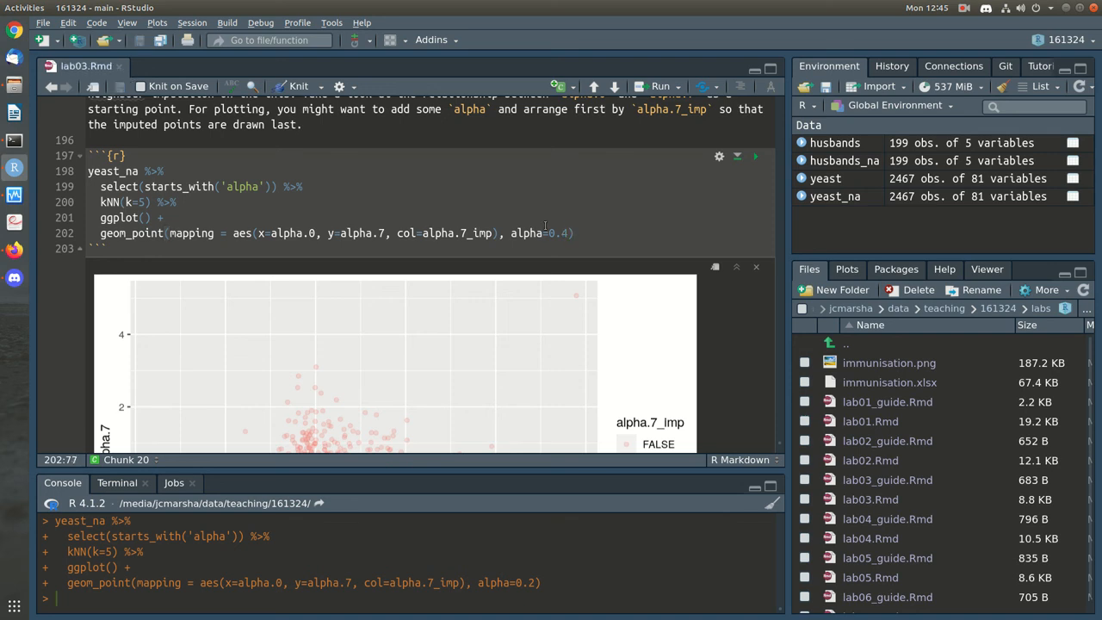
left_click(755, 156)
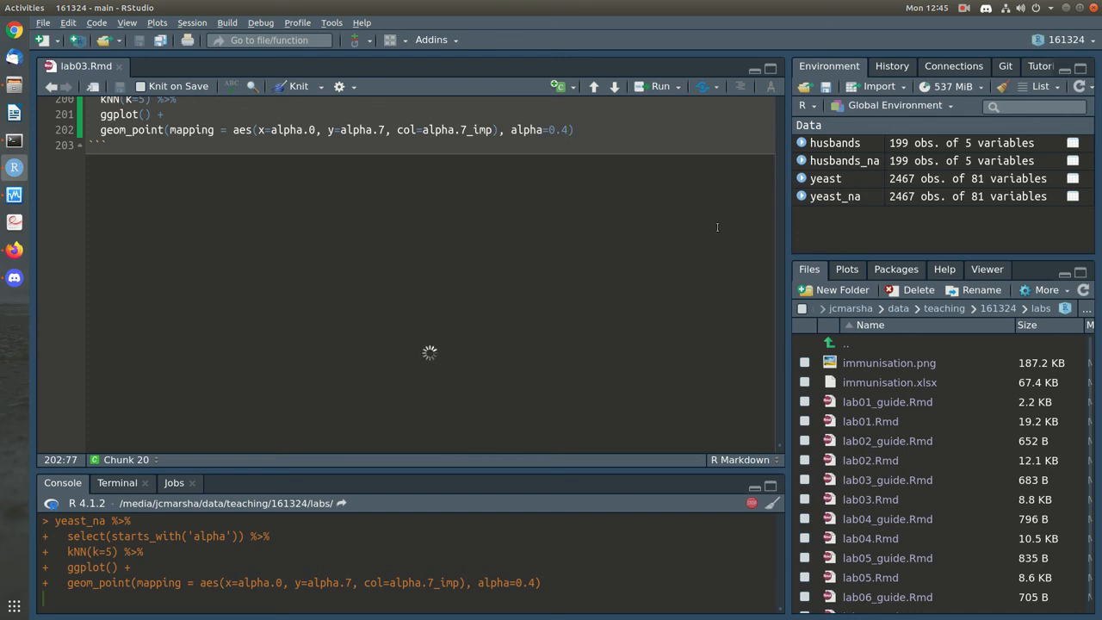
scroll(717, 227, "down", 1)
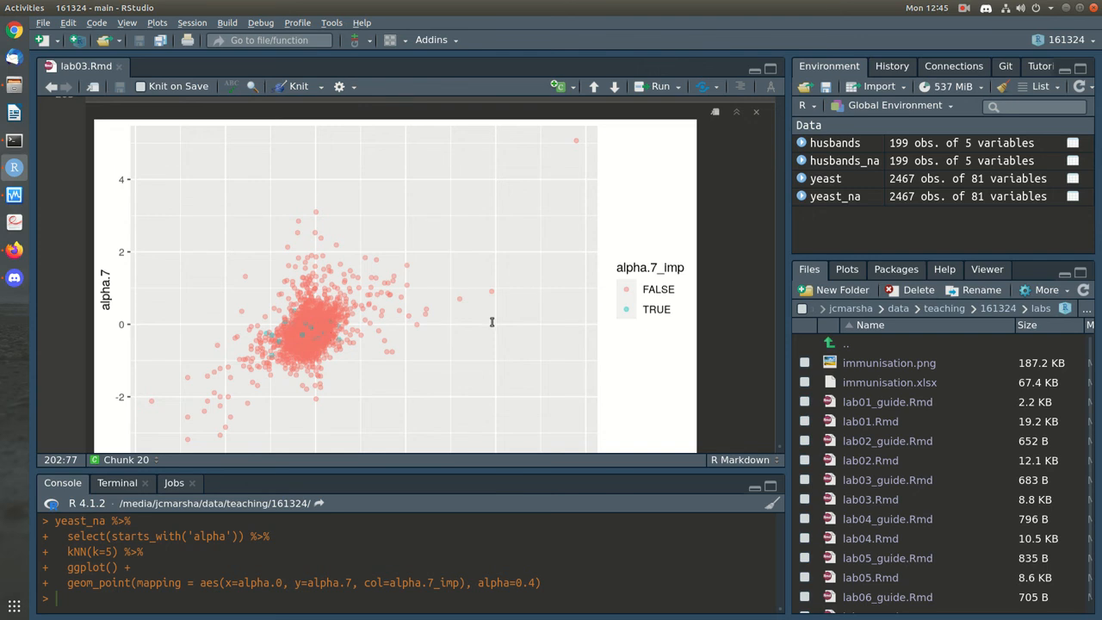
scroll(496, 318, "up", 3)
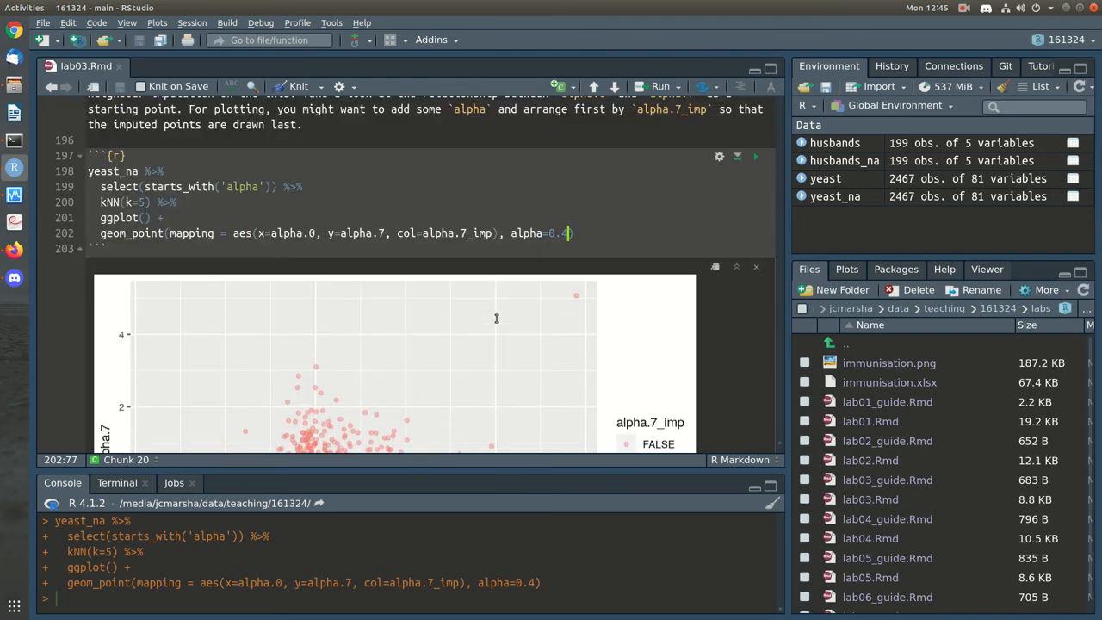
Insert an arrange(alpha.7_imp) %>% line after the kNN(k=5) pipeline step
left_click(284, 202)
key("Return")
type("arrange")
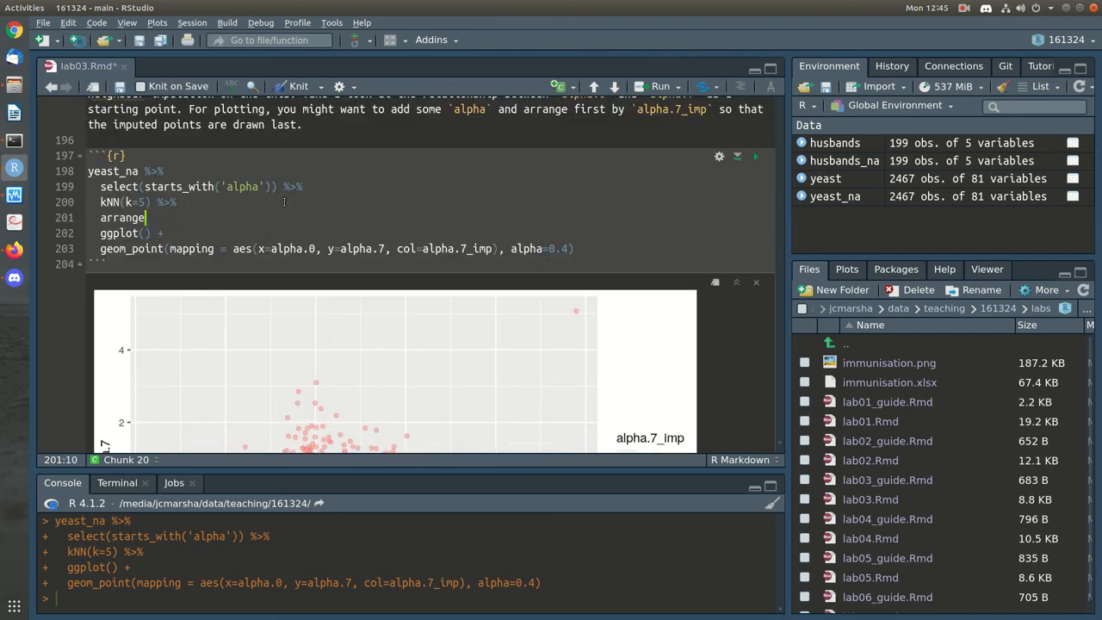
type("(")
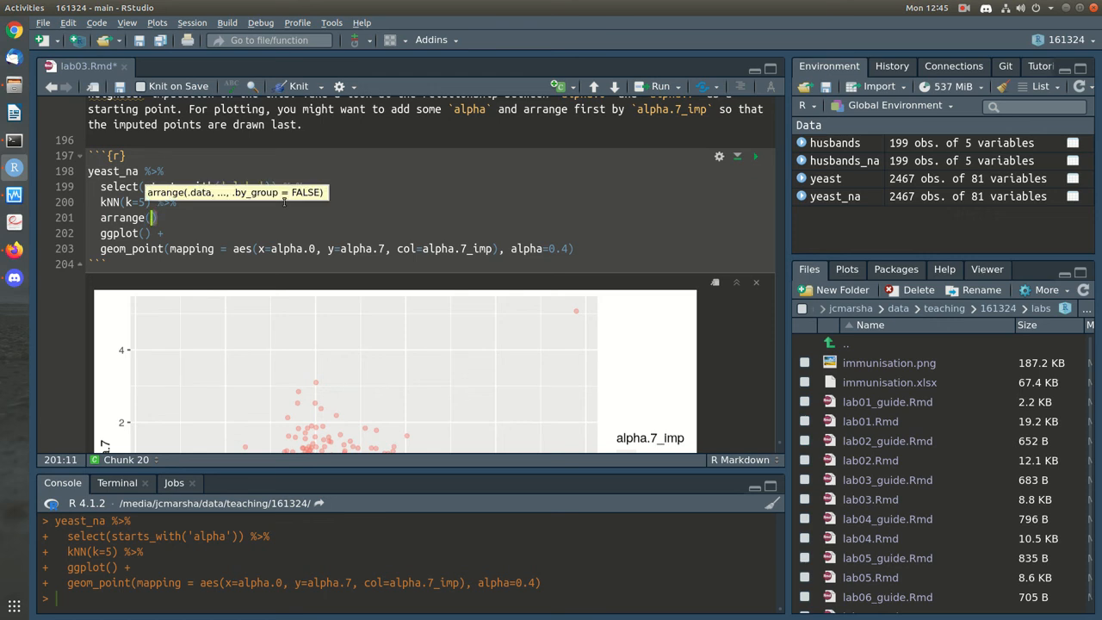
left_click_drag(494, 248, 422, 248)
key("ctrl+c")
left_click(153, 217)
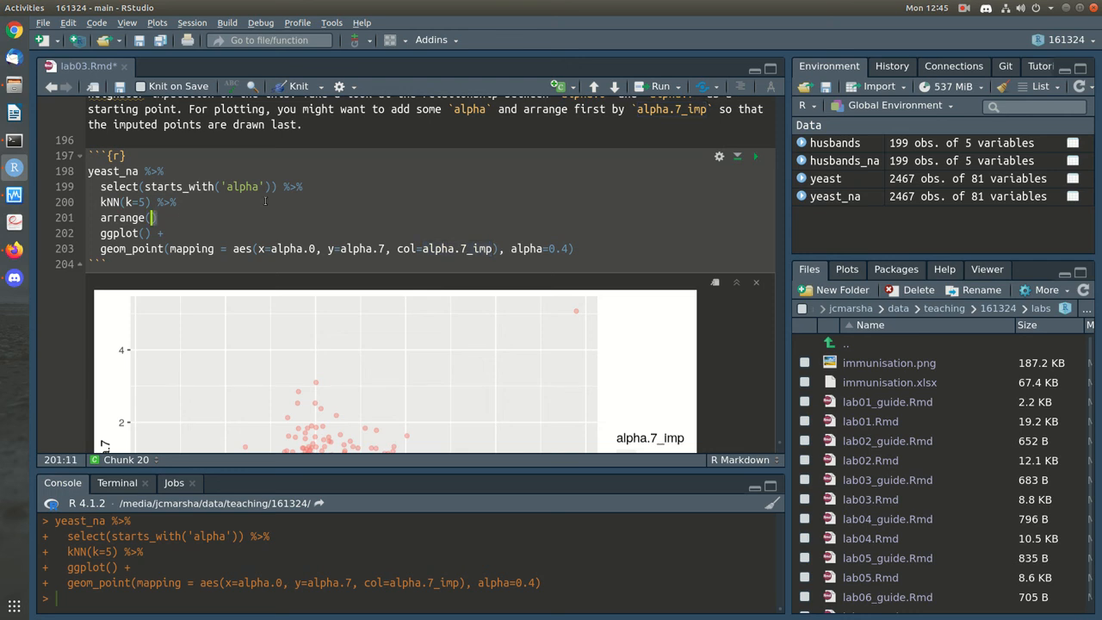
key("ctrl+v")
key("End")
type("%>%")
Save lab03.Rmd and rerun the chunk so imputed points draw on top
key("ctrl+s")
left_click(755, 156)
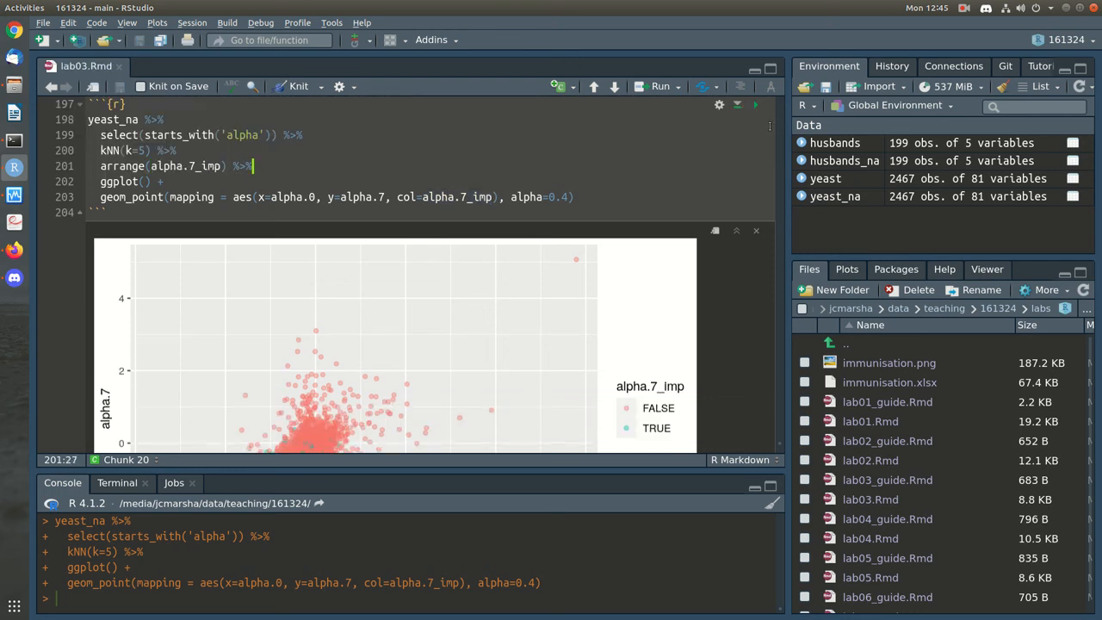
scroll(747, 164, "down", 2)
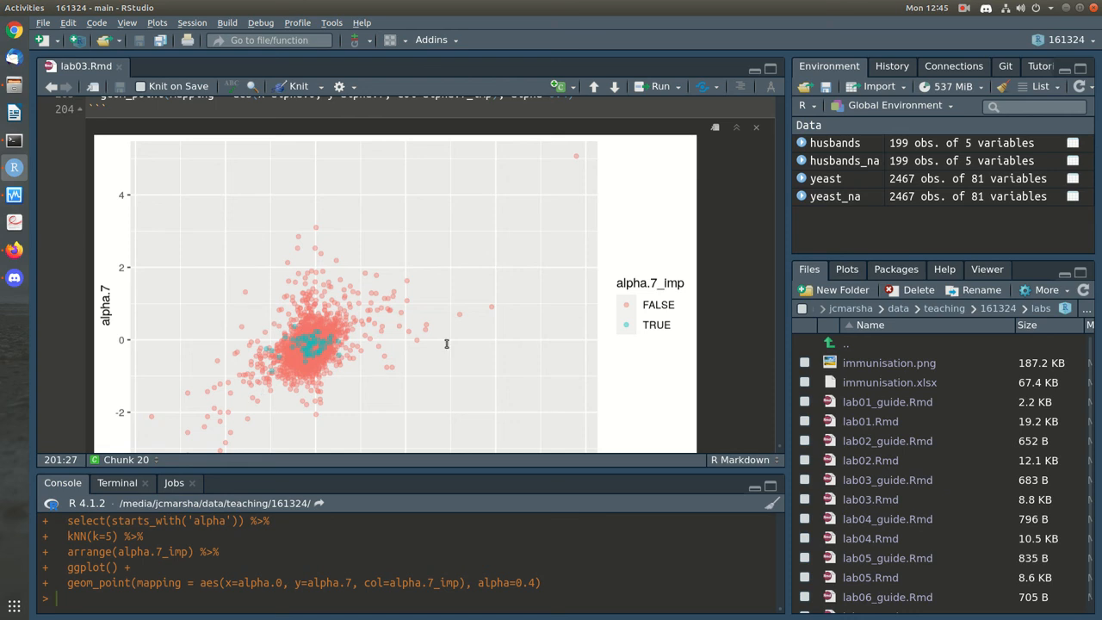
scroll(532, 336, "down", 2)
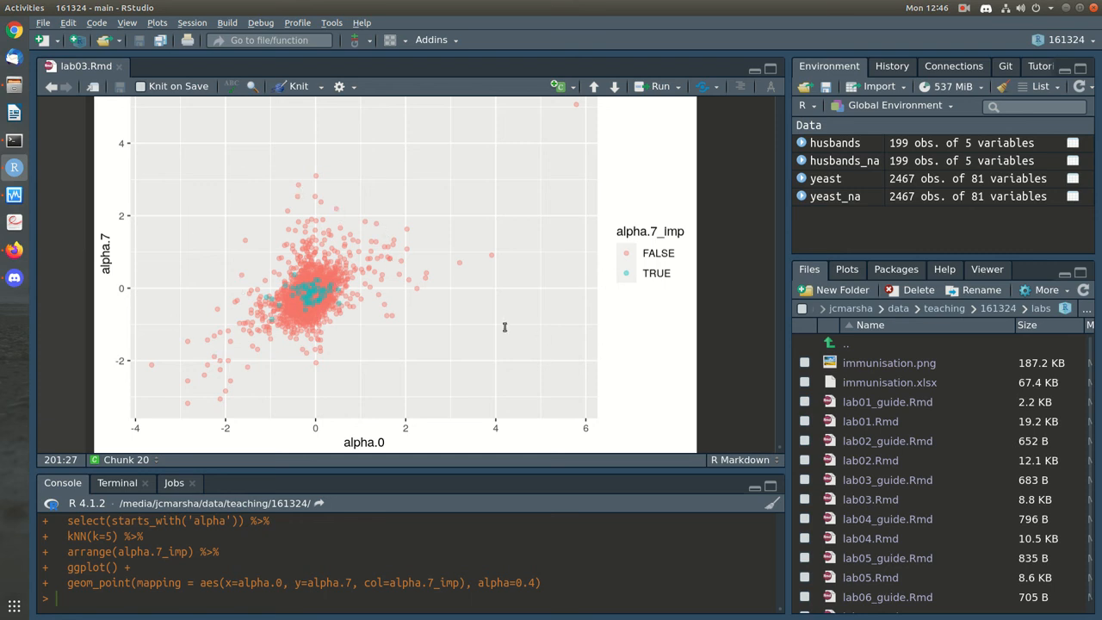
scroll(505, 325, "up", 5)
scroll(504, 325, "up", 1)
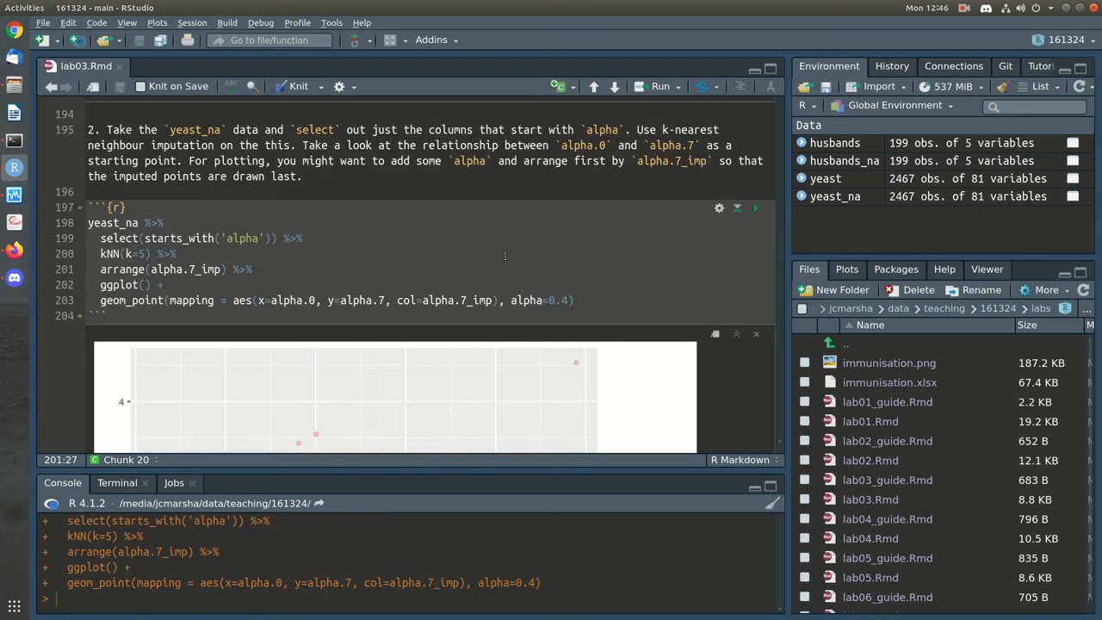
Change kNN to k=100, save and rerun the chunk to inspect the plot
left_click(463, 254)
key("Left")
key("Left")
key("Left")
key("Left")
key("Left")
key("BackSpace")
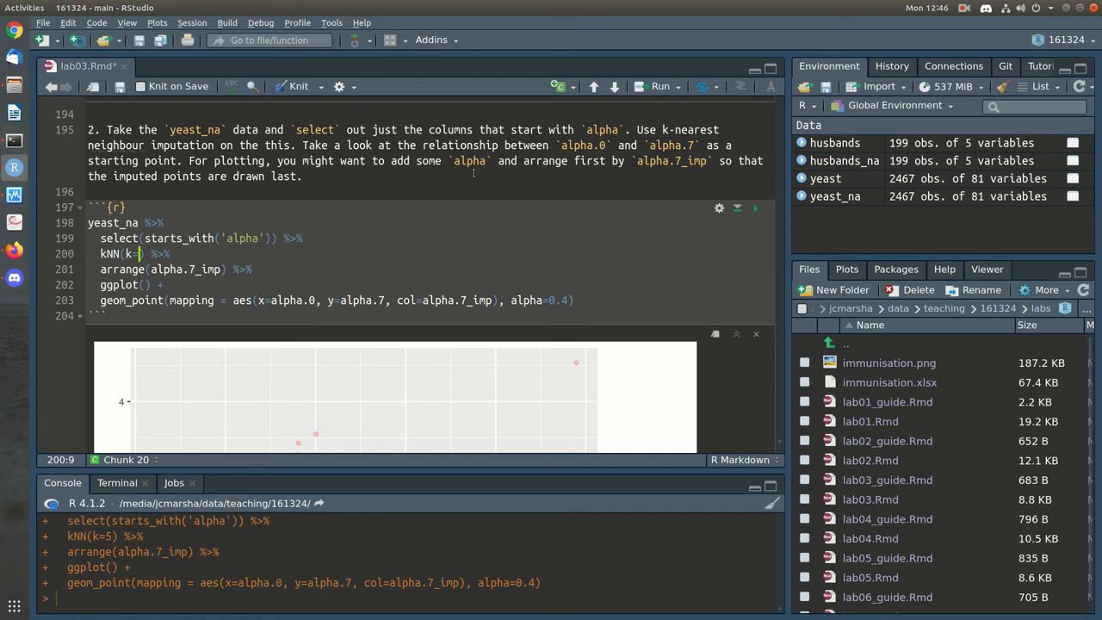
type("100")
key("ctrl+s")
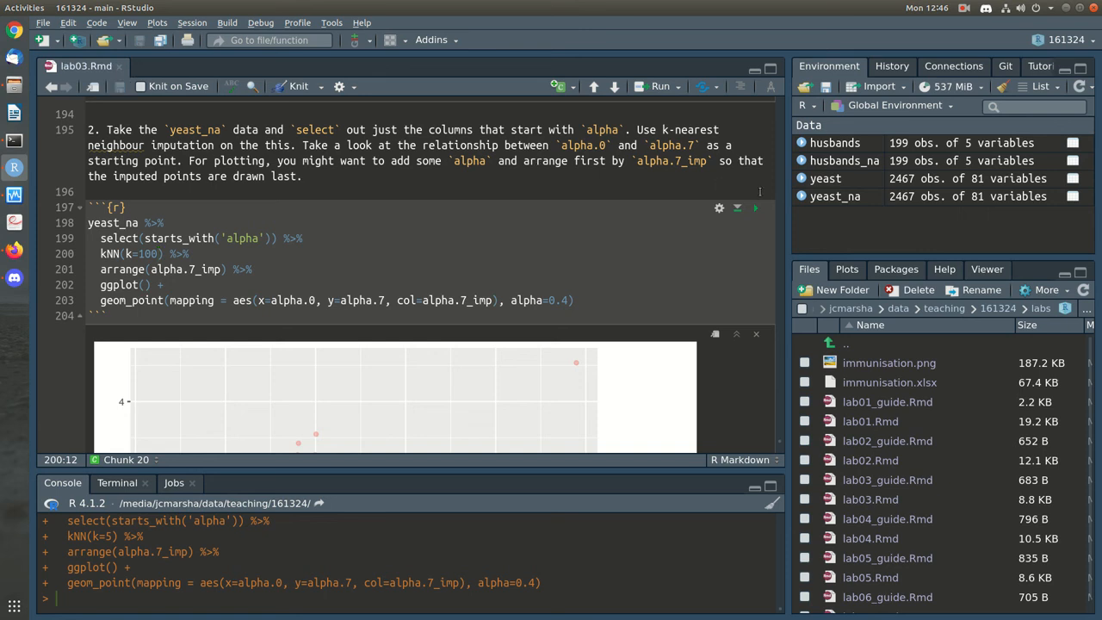
left_click(755, 208)
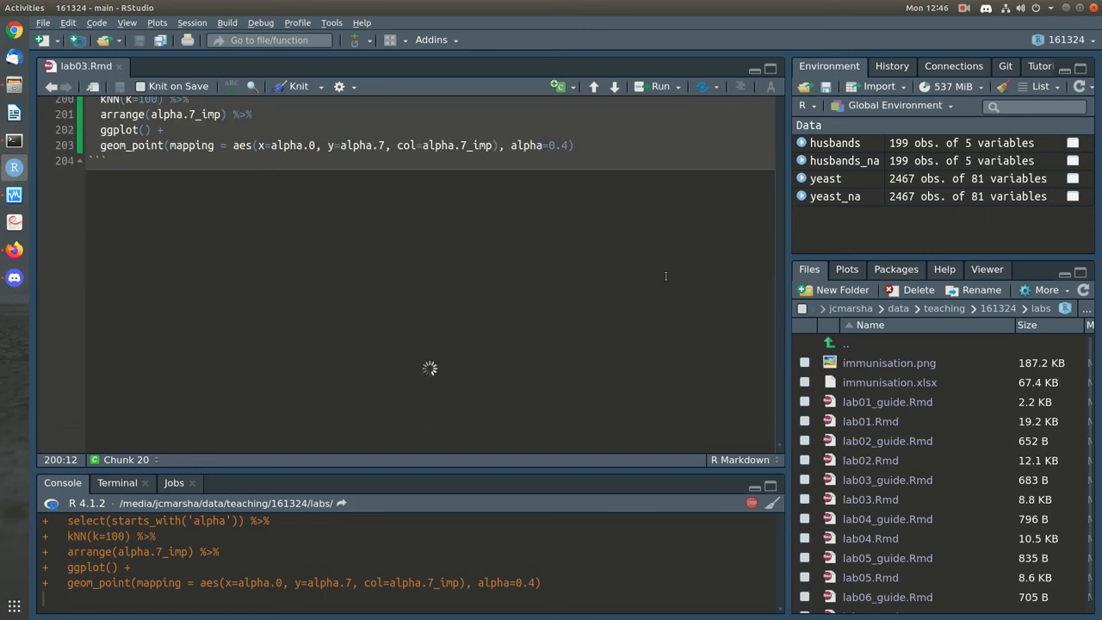
scroll(665, 275, "down", 1)
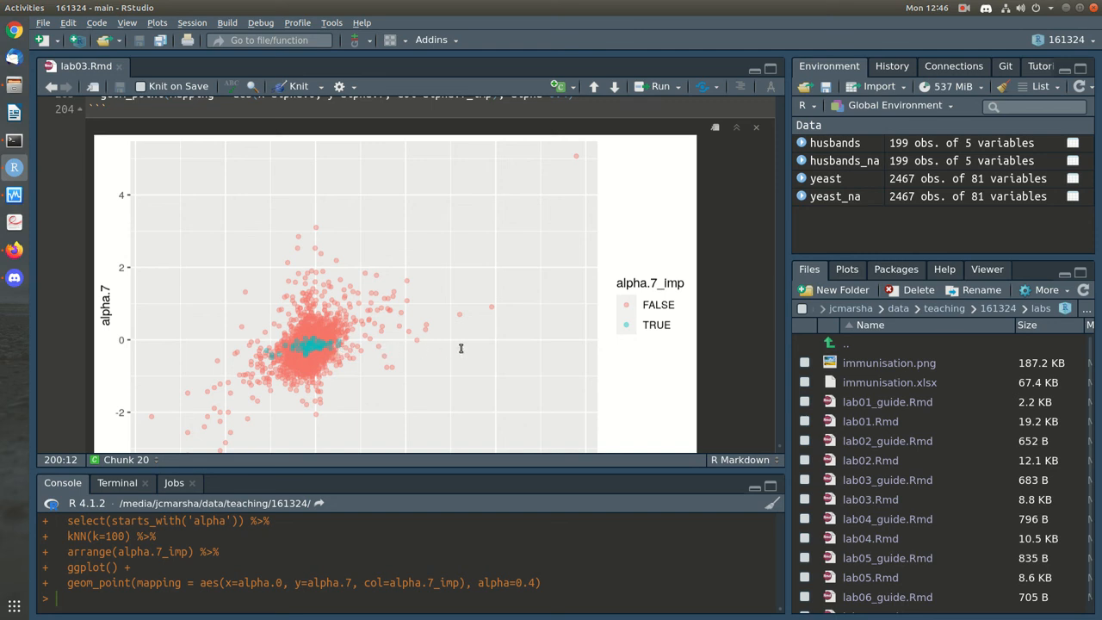
scroll(461, 347, "up", 1)
scroll(461, 348, "up", 2)
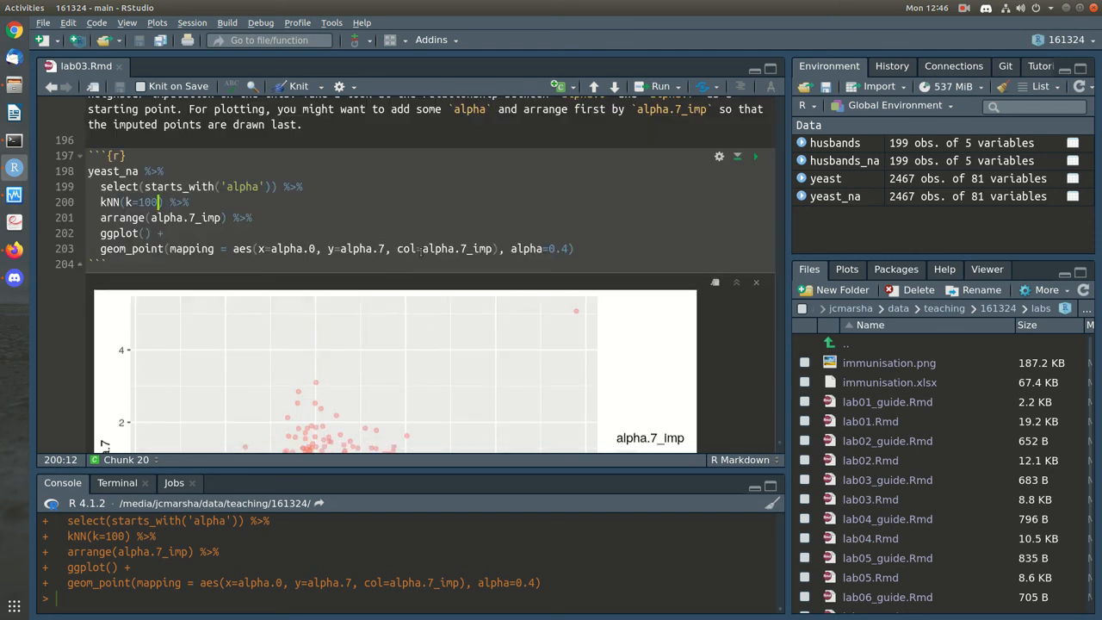
Set k back to 5, save lab03.Rmd and rerun the chunk
key("BackSpace")
key("BackSpace")
key("BackSpace")
type("3")
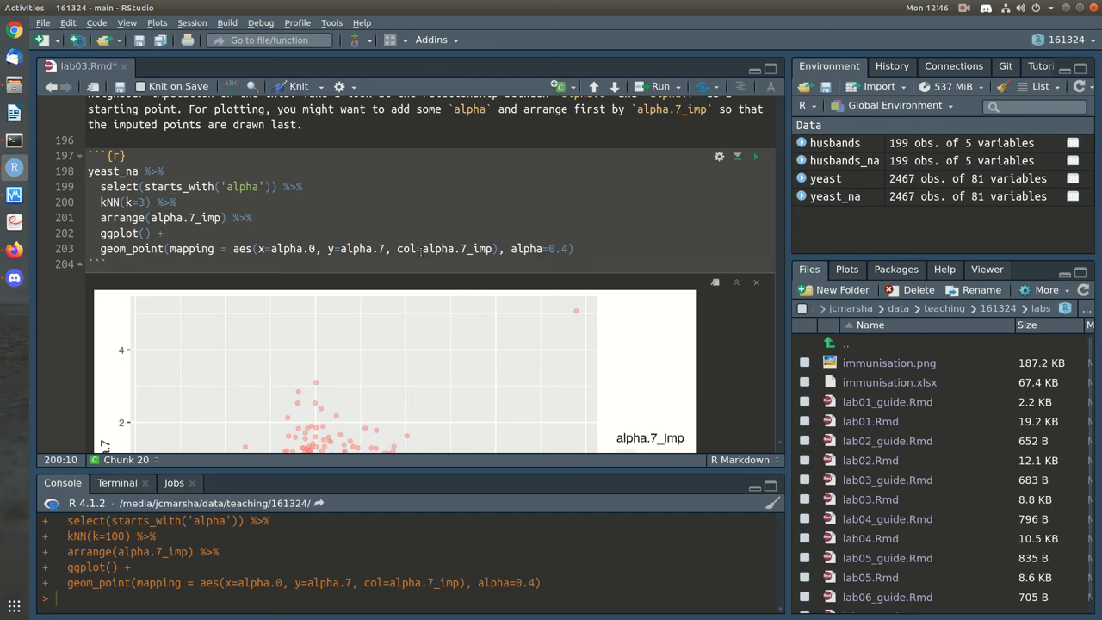
key("BackSpace")
type("5")
key("ctrl+s")
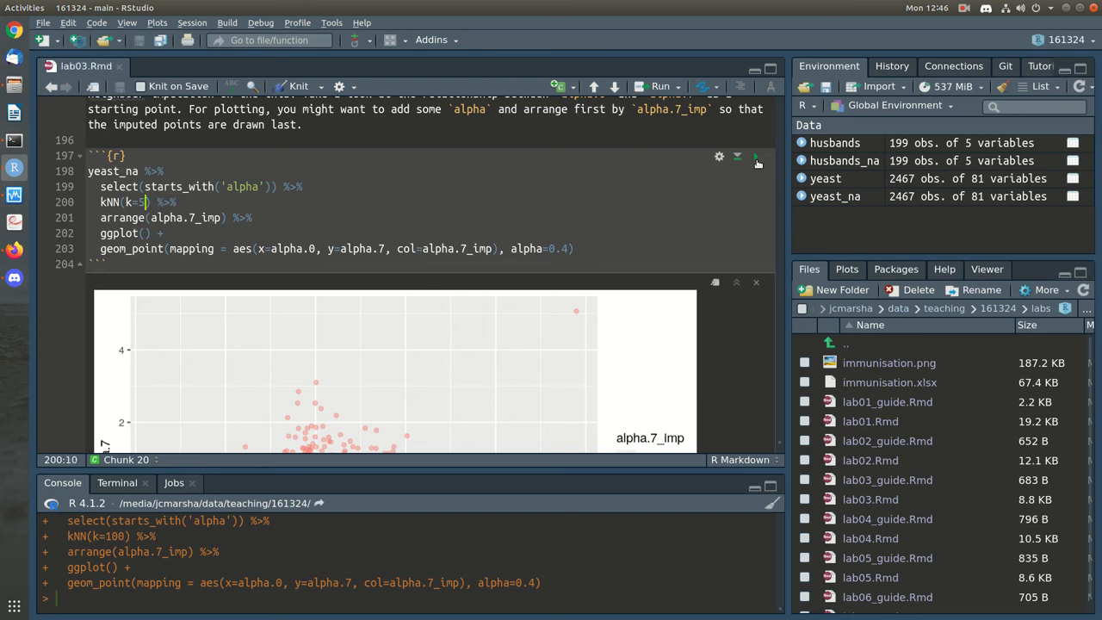
left_click(757, 162)
scroll(679, 257, "down", 4)
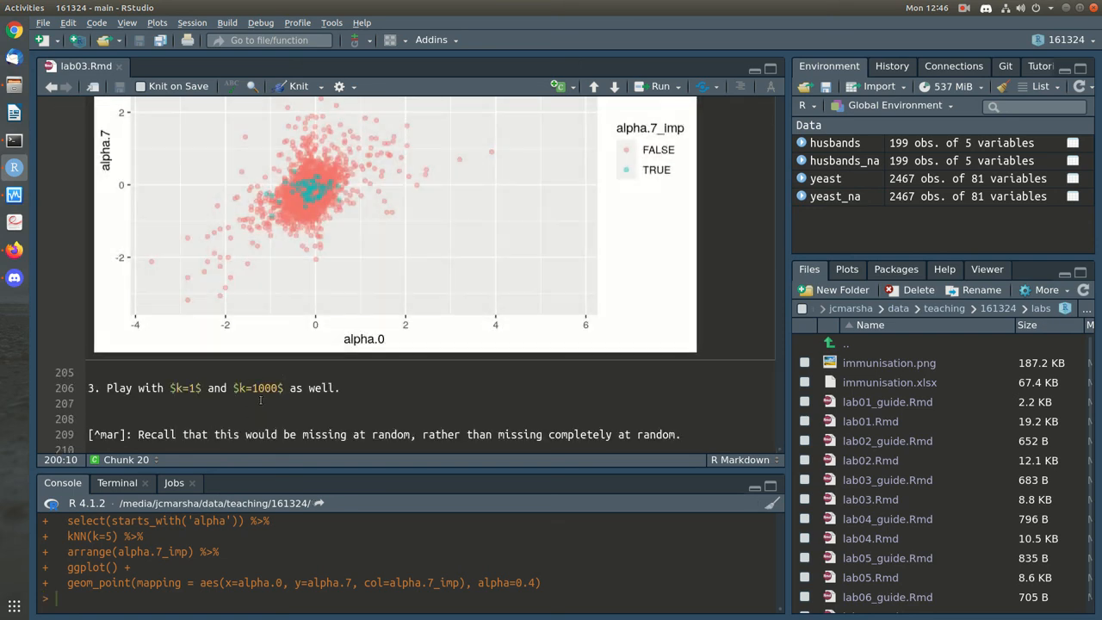
Add an empty ```{r} code chunk below exercise 3 and save
left_click(306, 401)
key("Return")
type("```{r}")
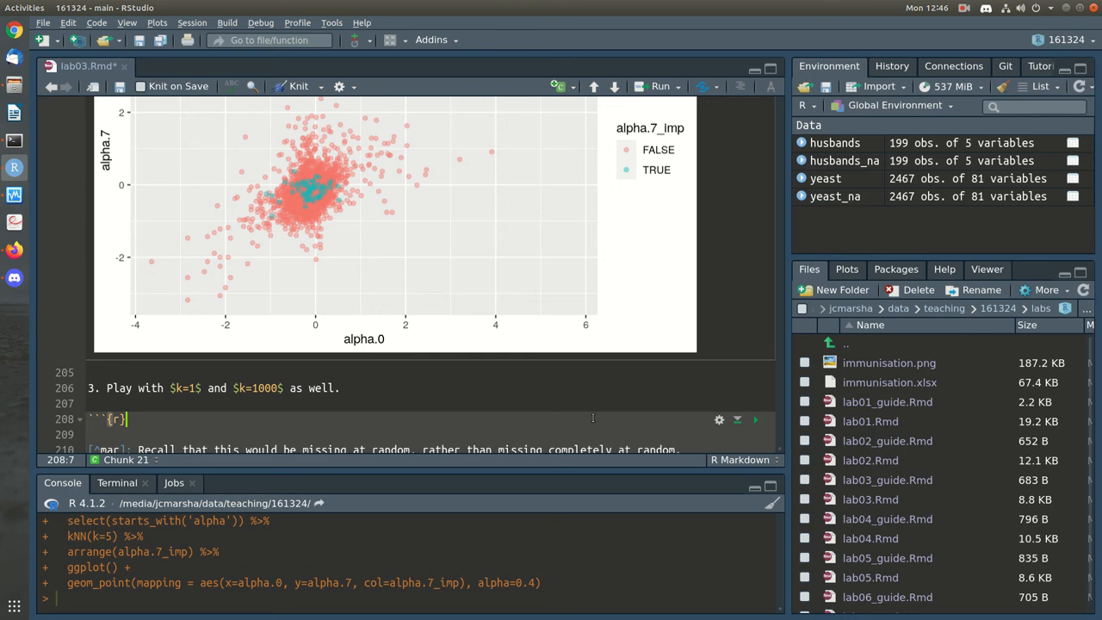
key("Return")
type("```")
key("Return")
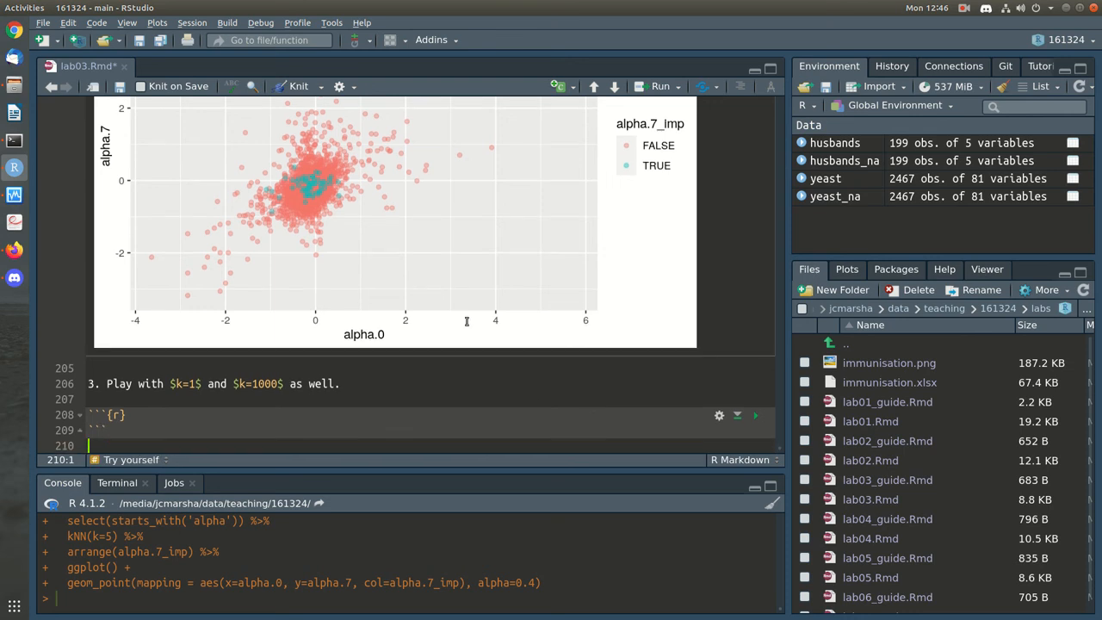
key("ctrl+s")
Copy the yeast_na pipeline into the new chunk and change it to kNN(k=1)
scroll(347, 239, "up", 5)
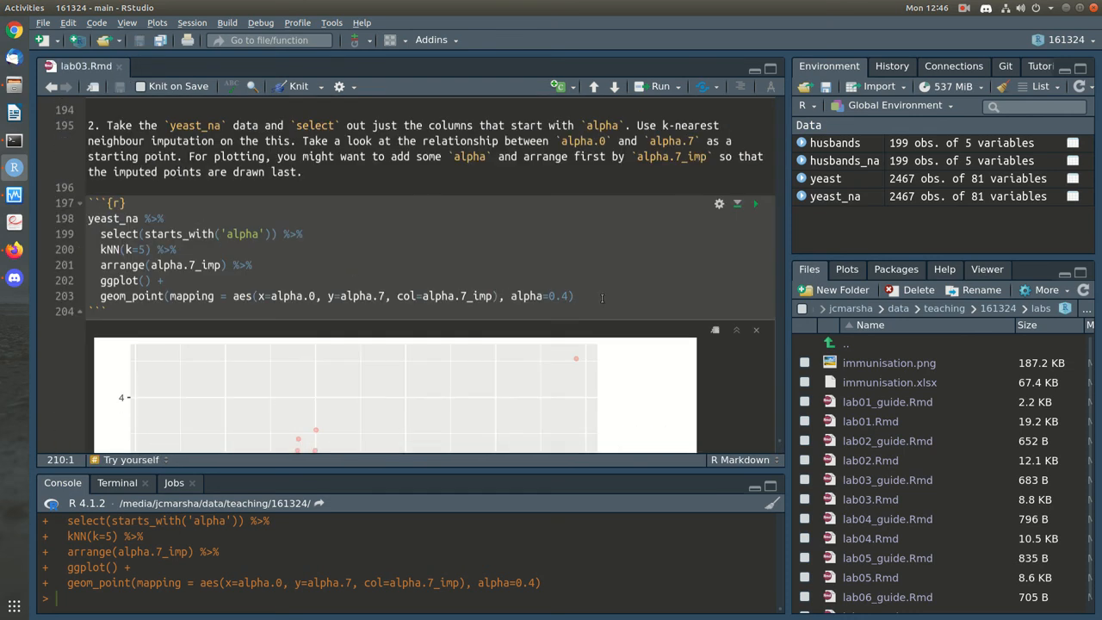
left_click_drag(602, 298, 74, 220)
scroll(302, 310, "down", 5)
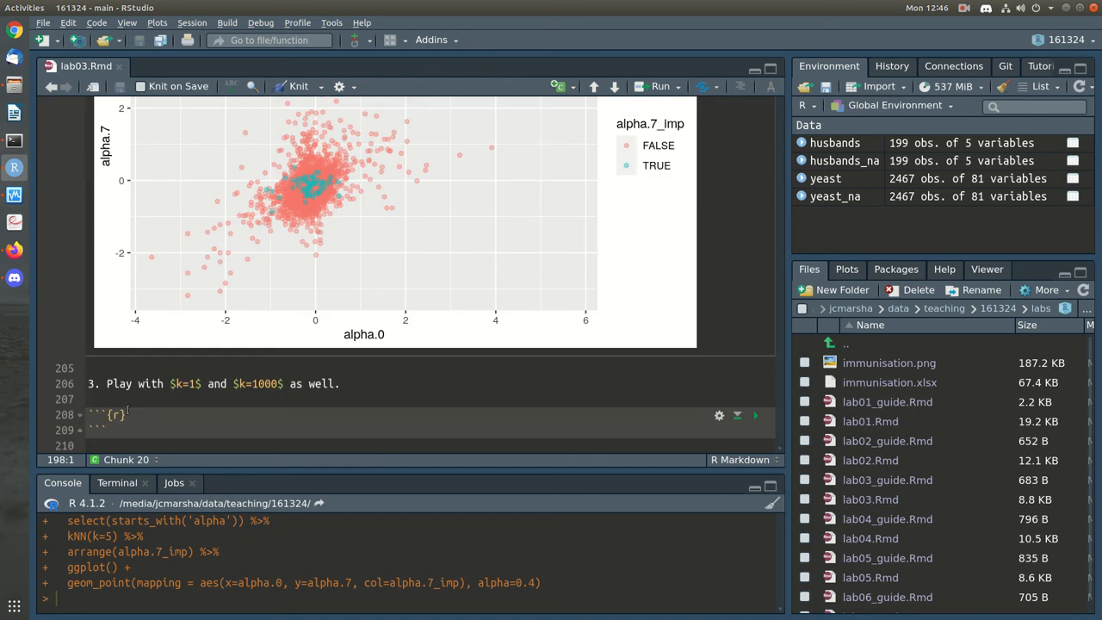
left_click(154, 368)
key("Return")
type("yeast_na %>%   select(starts_with('alpha')) %>%   kNN(k=5) %>%   arrange(alpha.7_imp) %>%   ggplot() +   geom_point(mapping = aes(x=alpha.0, y=alpha.7, col=alpha.7_imp), alpha=0.4)")
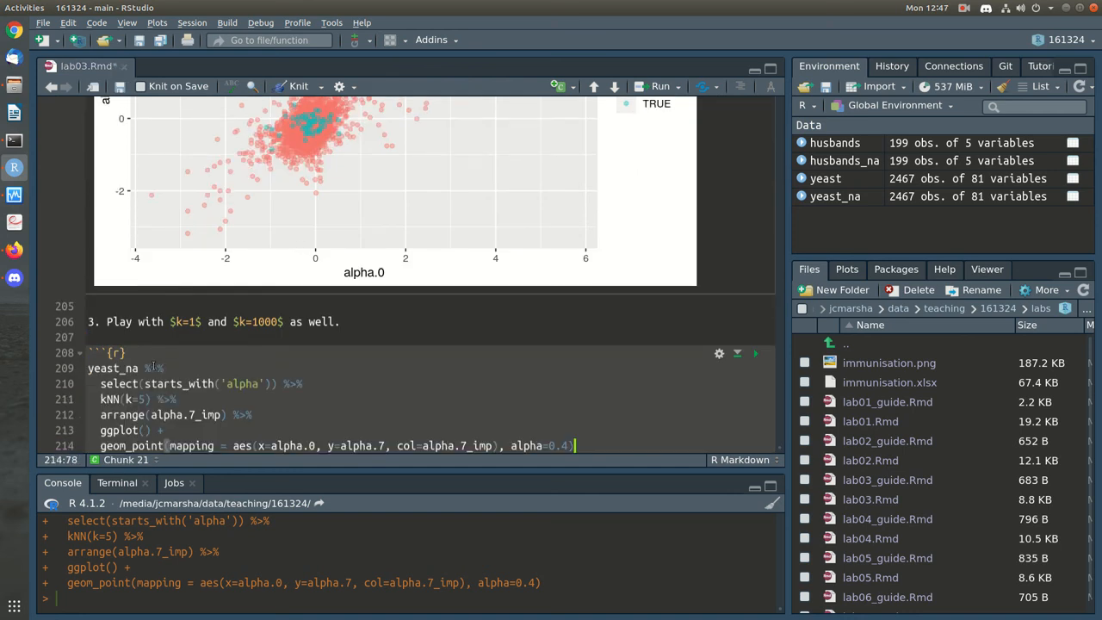
scroll(235, 356, "down", 2)
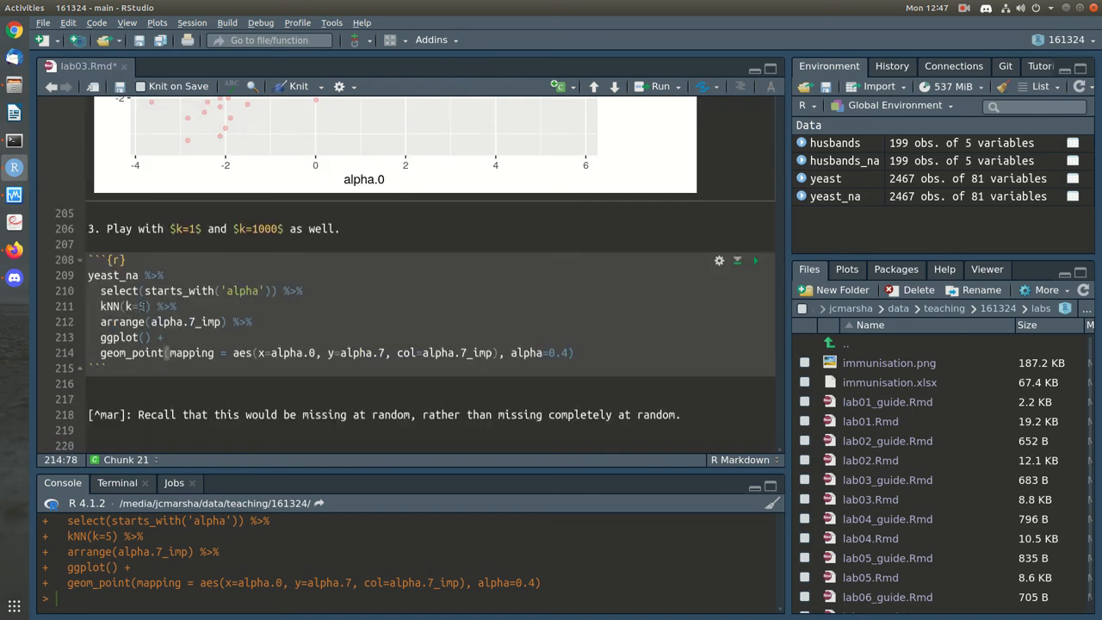
left_click(145, 306)
key("BackSpace")
type("1")
Duplicate the pipeline as a kNN(k=1000) version, run the chunk and save
key("Down")
key("Down")
key("Down")
key("Down")
key("Home")
key("ctrl+shift+Return")
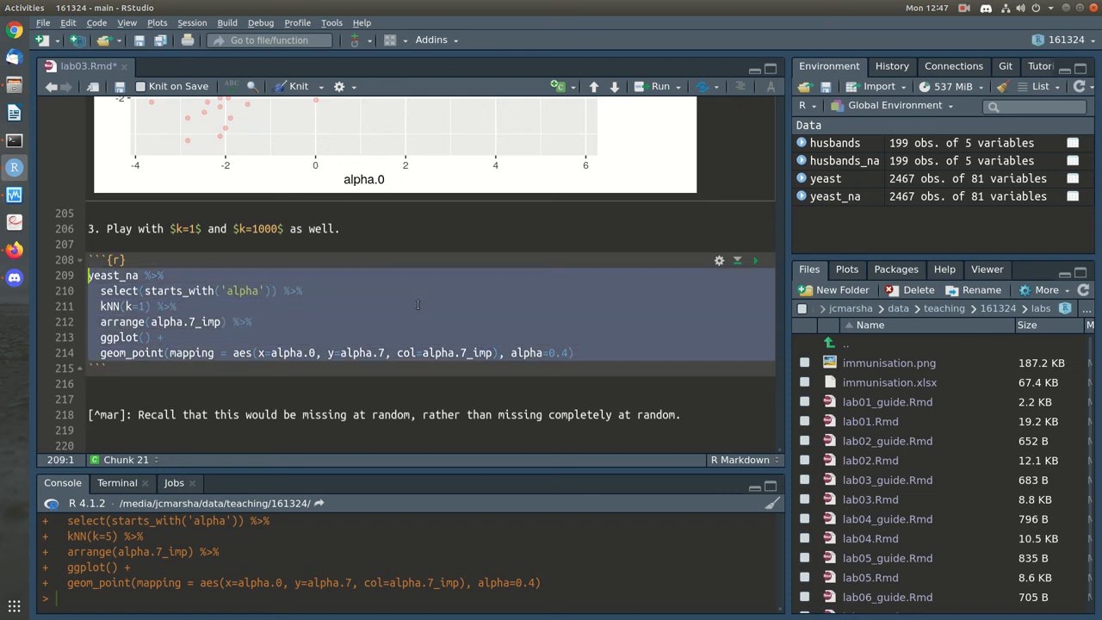
key("Return")
type("yeast_na %>%   select(starts_with('alpha')) %>%   kNN(k=1) %>%   arrange(alpha.7_imp) %>%   ggplot() +   geom_point(mapping = aes(x=alpha.0, y=alpha.7, col=alpha.7_imp), alpha=0.4)")
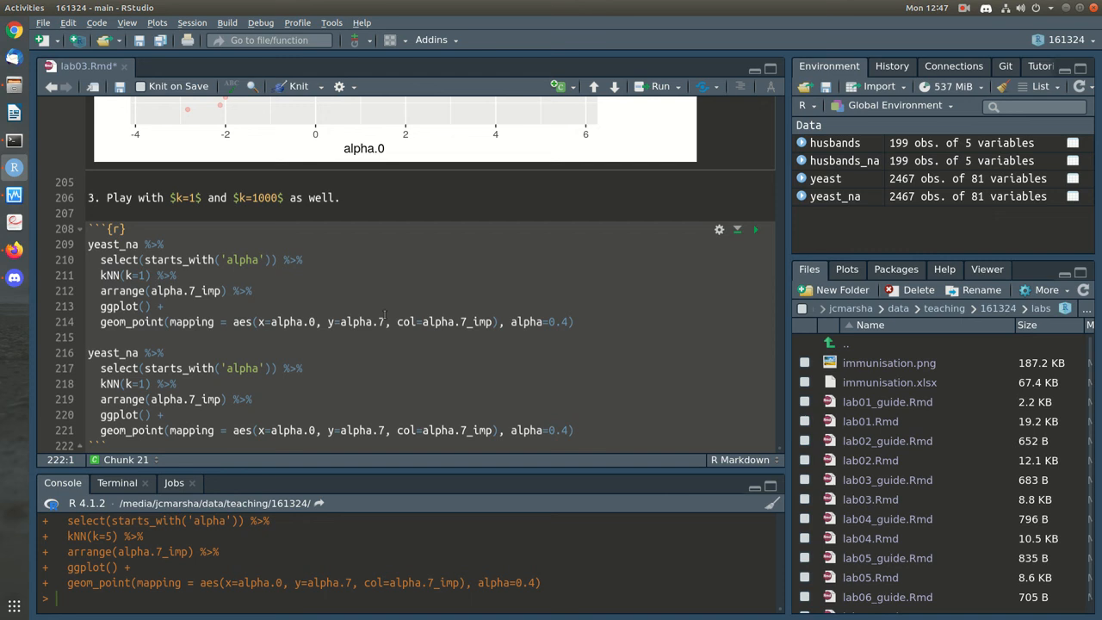
left_click(147, 384)
type("000")
left_click(758, 231)
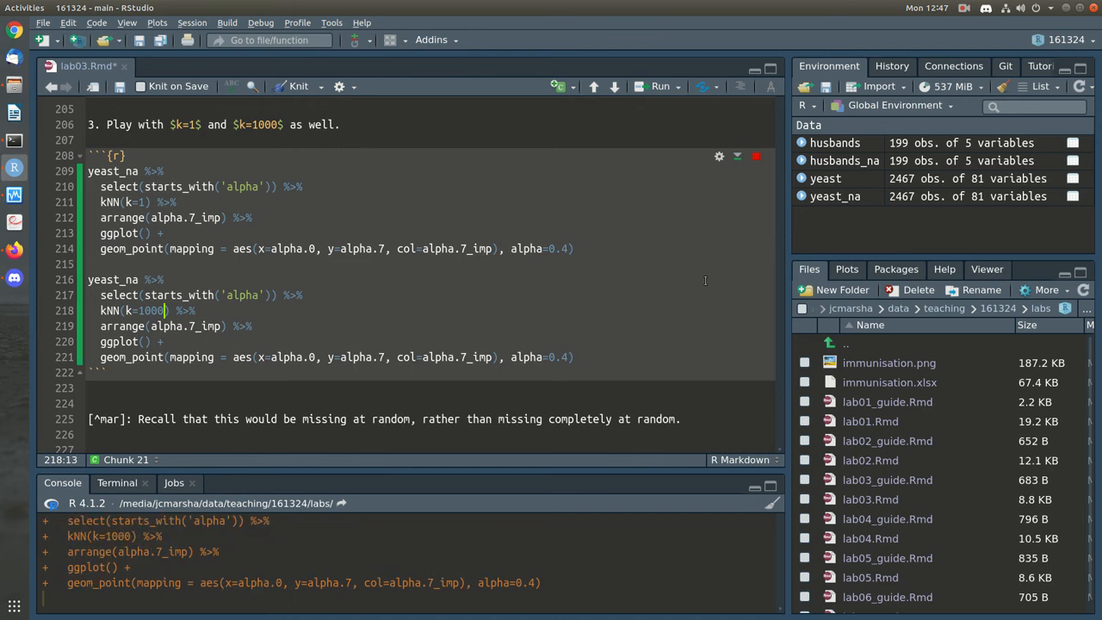
key("ctrl+s")
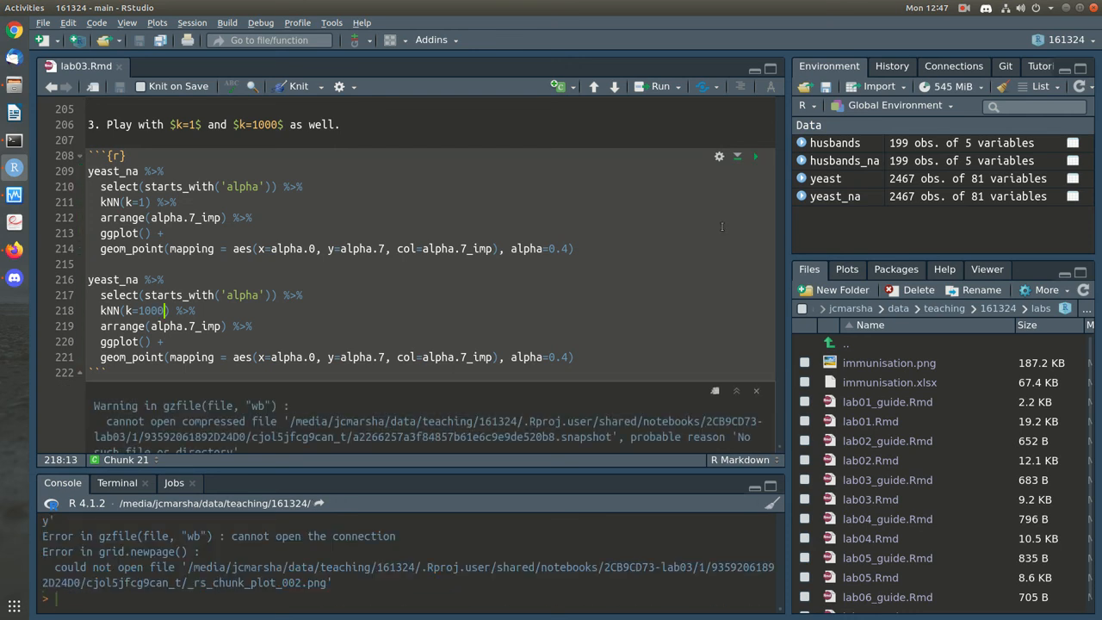
Close and reopen lab03.Rmd from the labs folder, then rerun the k=1 and k=1000 chunk
left_click(755, 152)
left_click(699, 268)
scroll(334, 366, "up", 3)
scroll(334, 366, "down", 6)
scroll(334, 366, "up", 5)
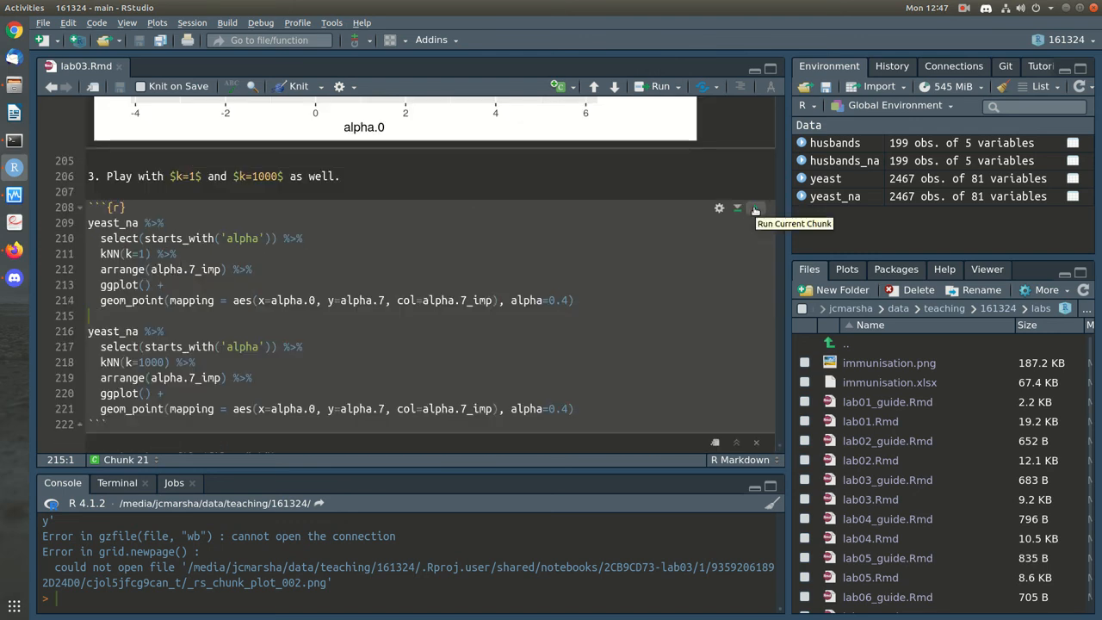
left_click(626, 280)
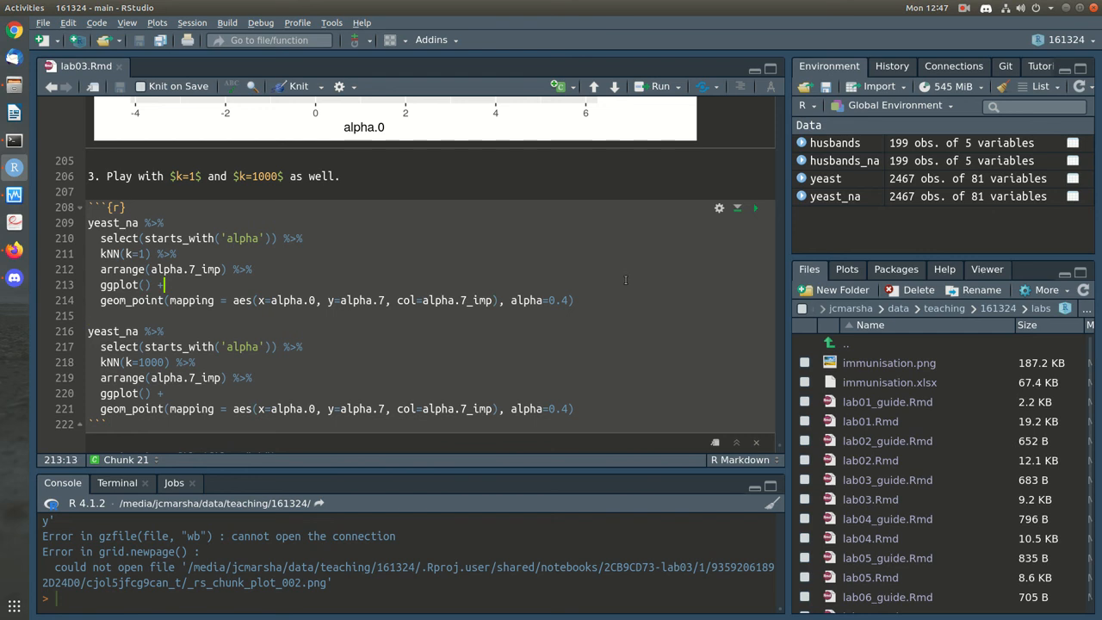
scroll(626, 280, "down", 5)
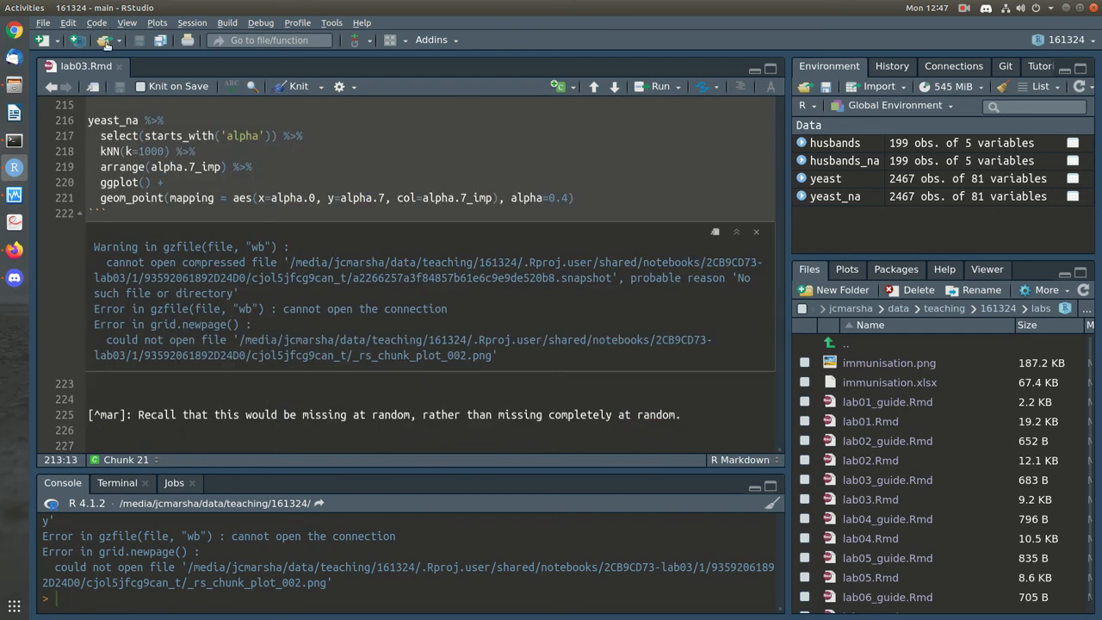
left_click(119, 66)
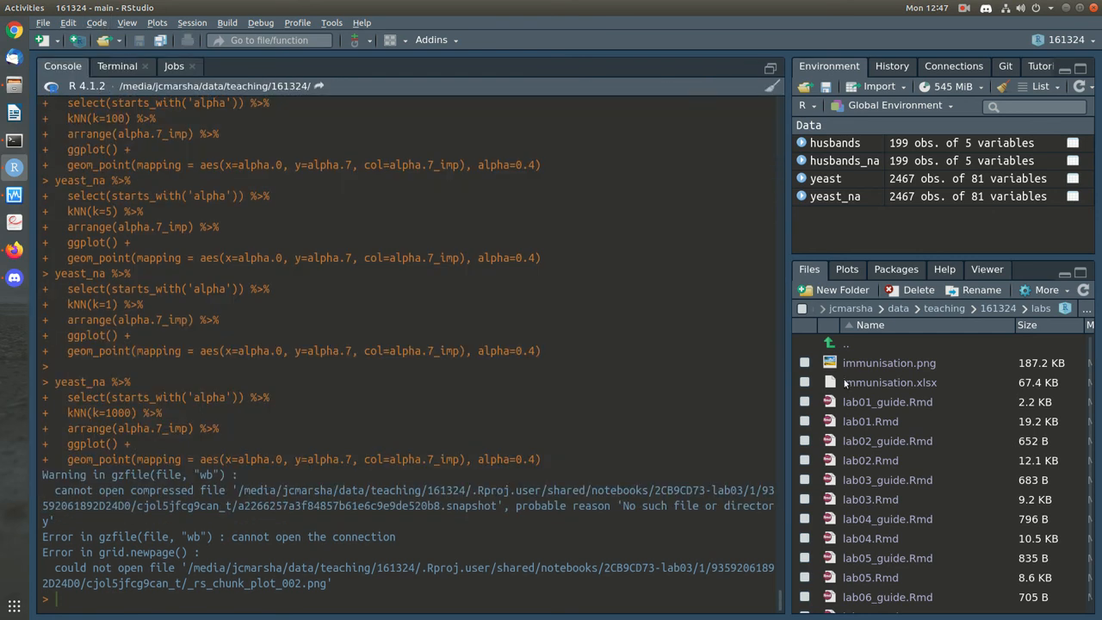
left_click(871, 499)
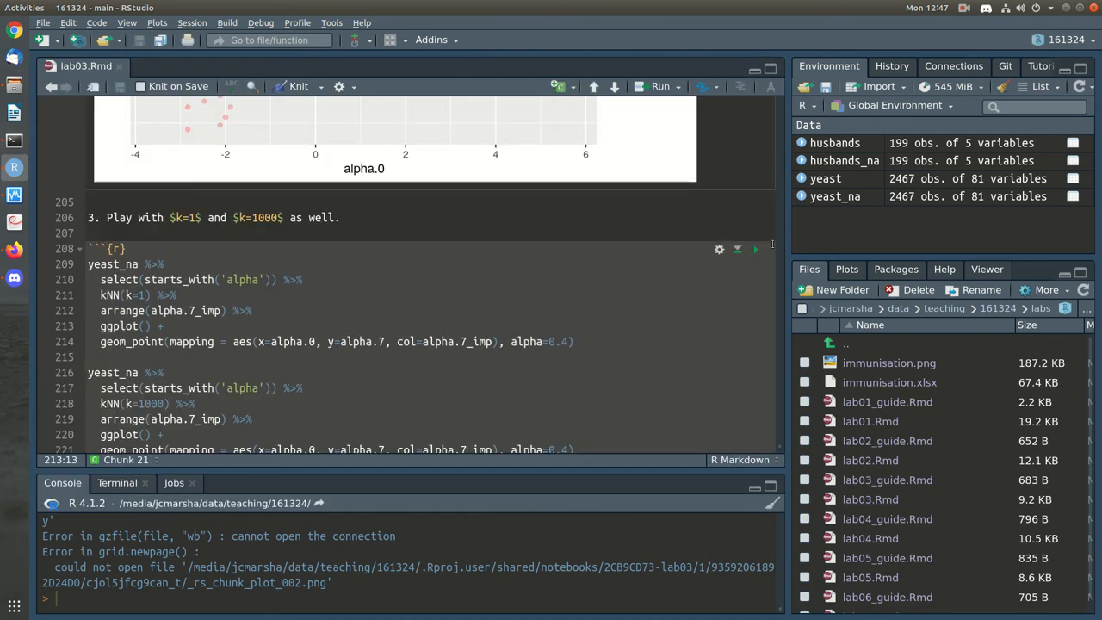
left_click(759, 154)
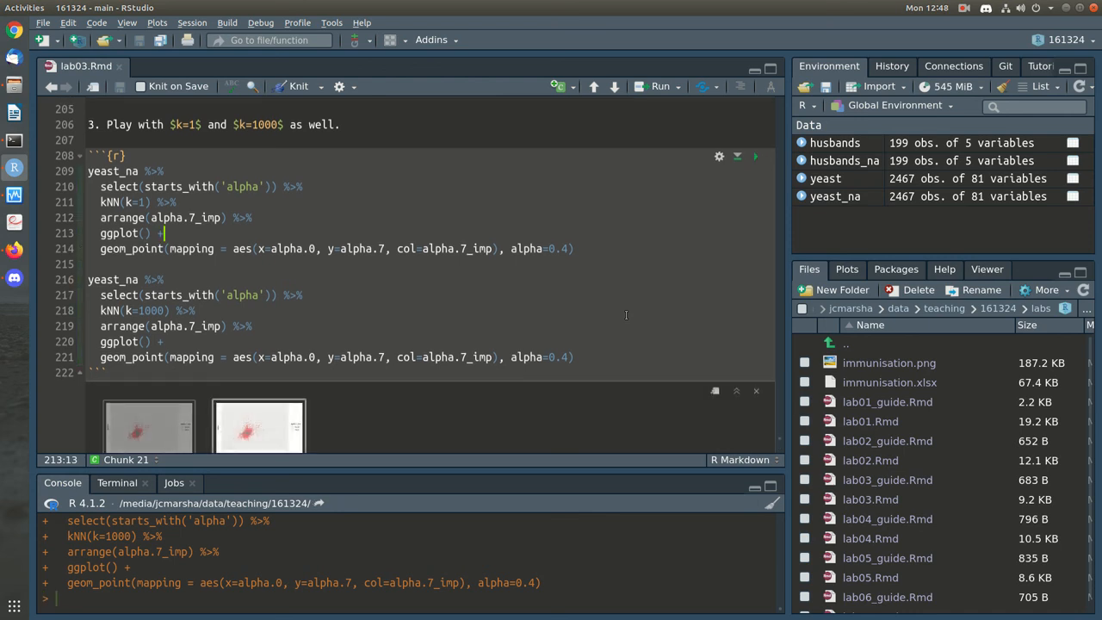
Scroll through the chunk output and show the k=1000 plot's flat band of imputed points
scroll(626, 315, "down", 3)
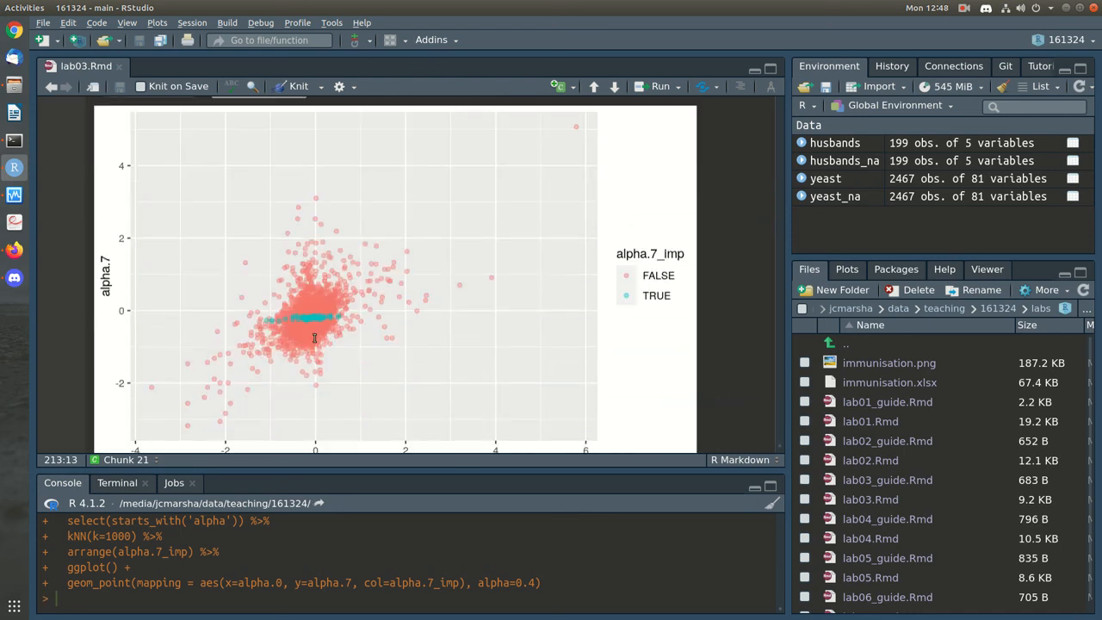
scroll(245, 297, "up", 4)
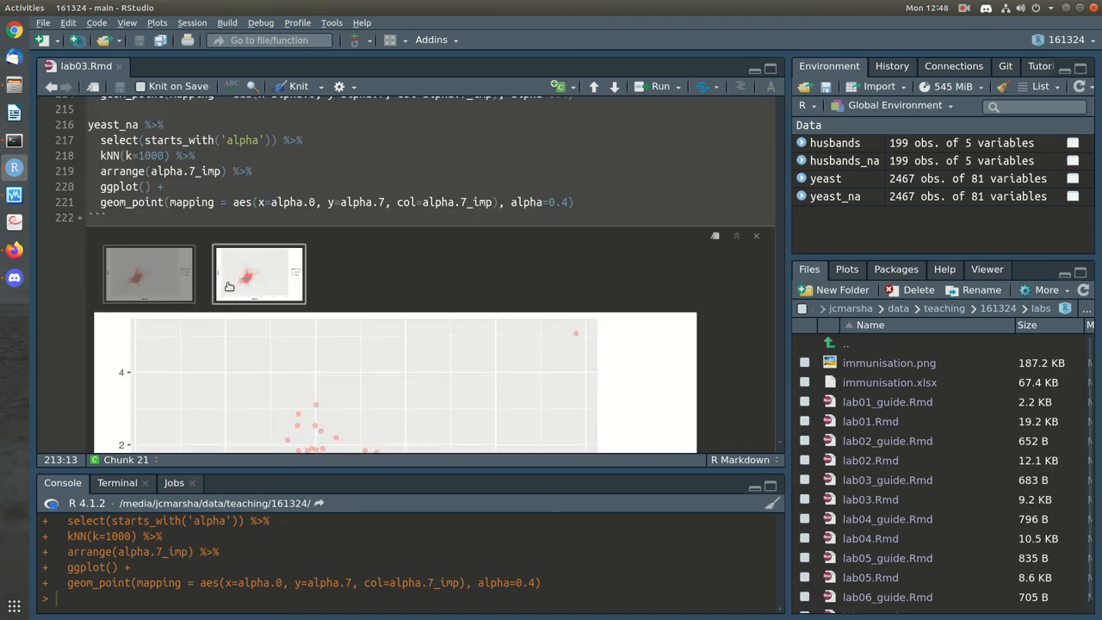
scroll(516, 399, "down", 4)
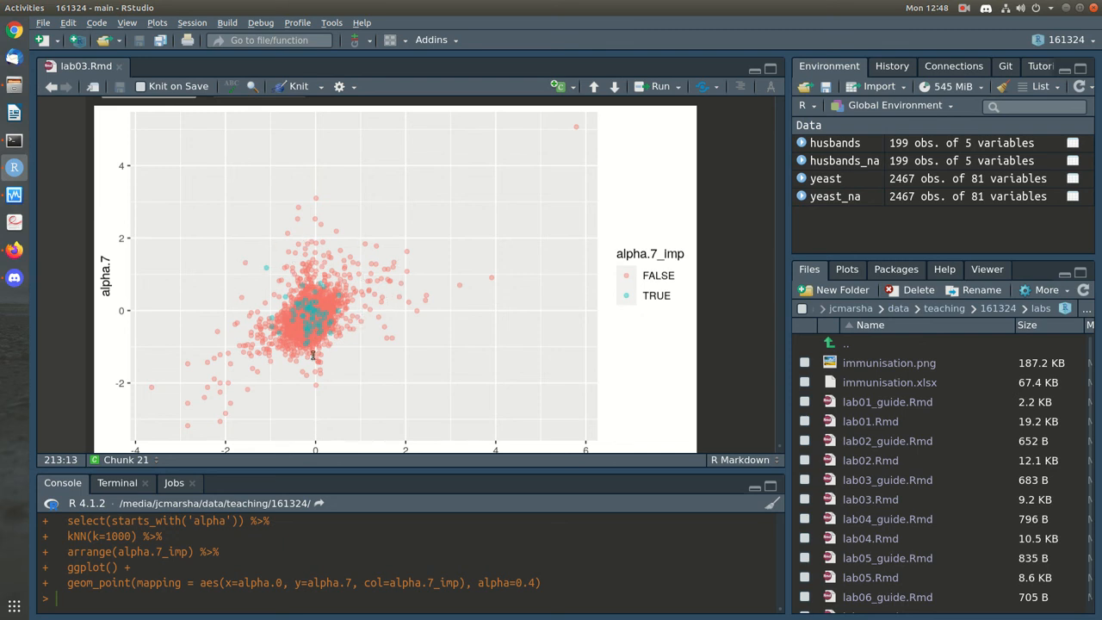
scroll(514, 337, "down", 1)
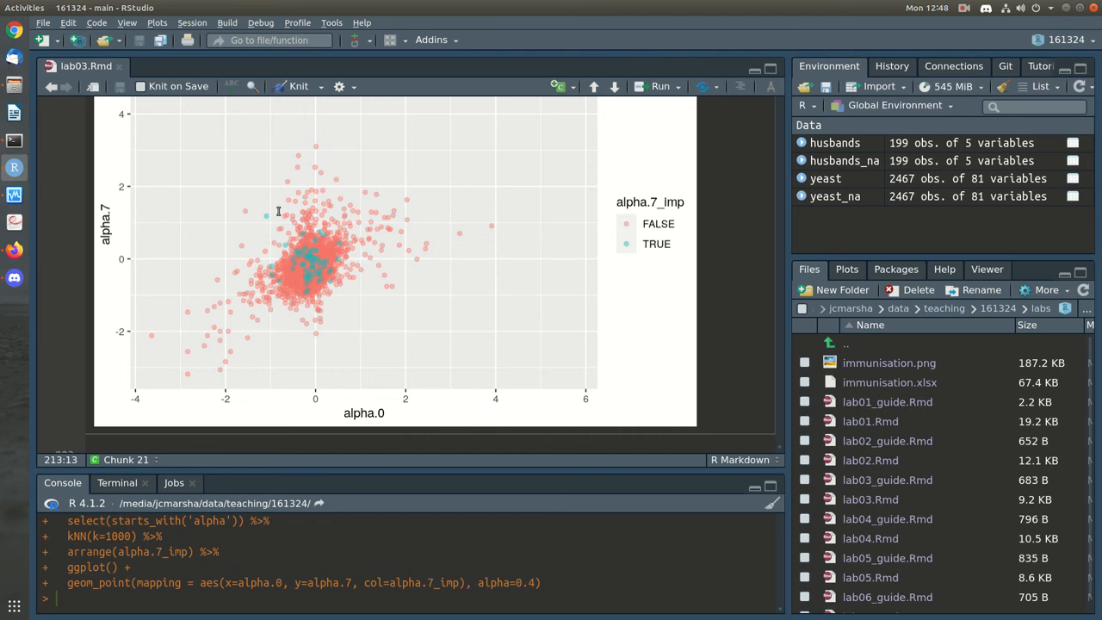
scroll(278, 212, "up", 5)
left_click(249, 284)
Examine the k=1000 plot further, then switch back to the k=1 scatter plot
scroll(435, 333, "down", 5)
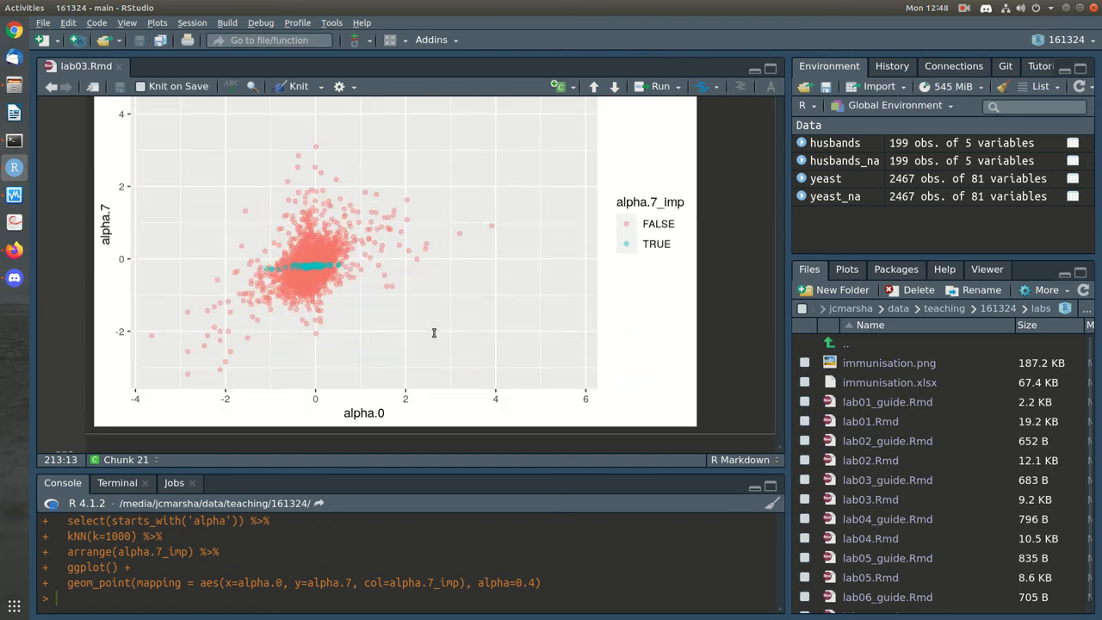
scroll(434, 333, "up", 3)
scroll(434, 333, "down", 2)
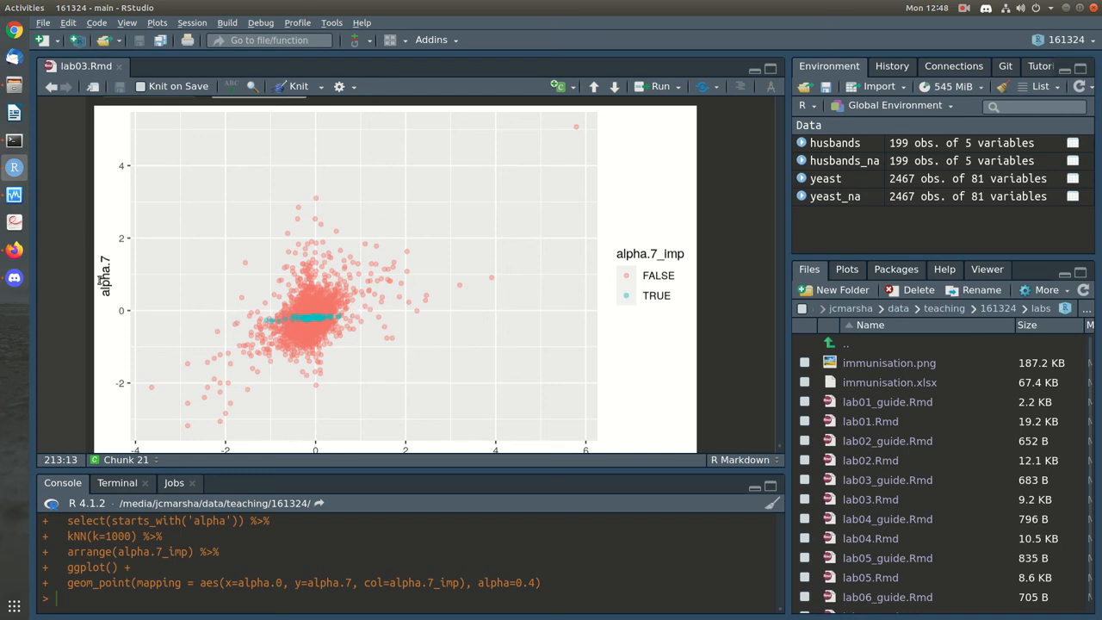
scroll(490, 335, "down", 2)
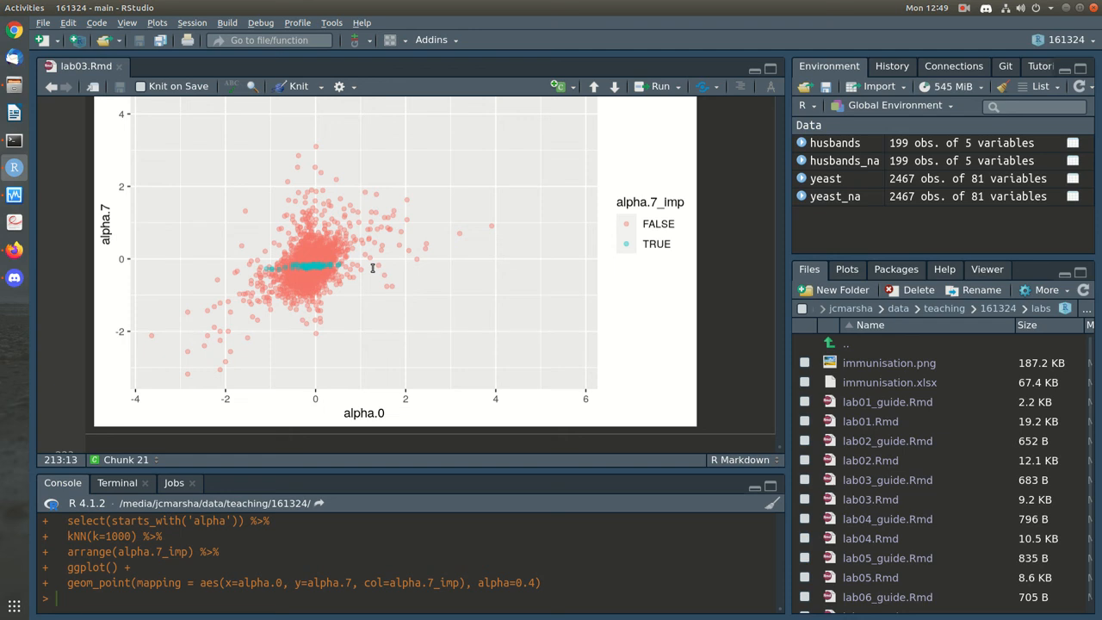
scroll(373, 269, "up", 3)
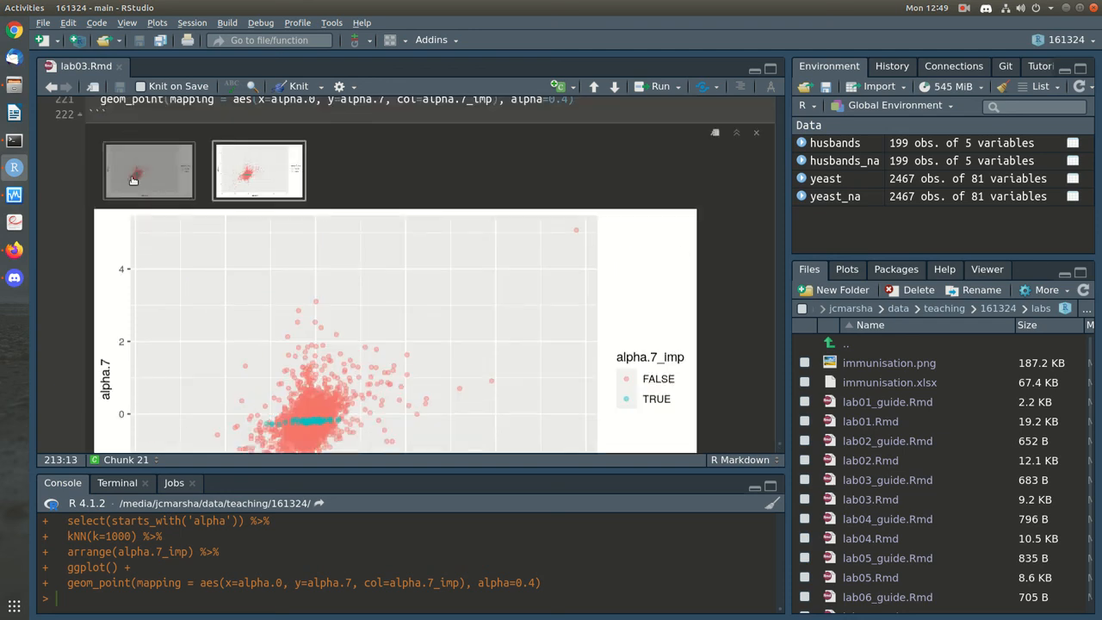
left_click(135, 179)
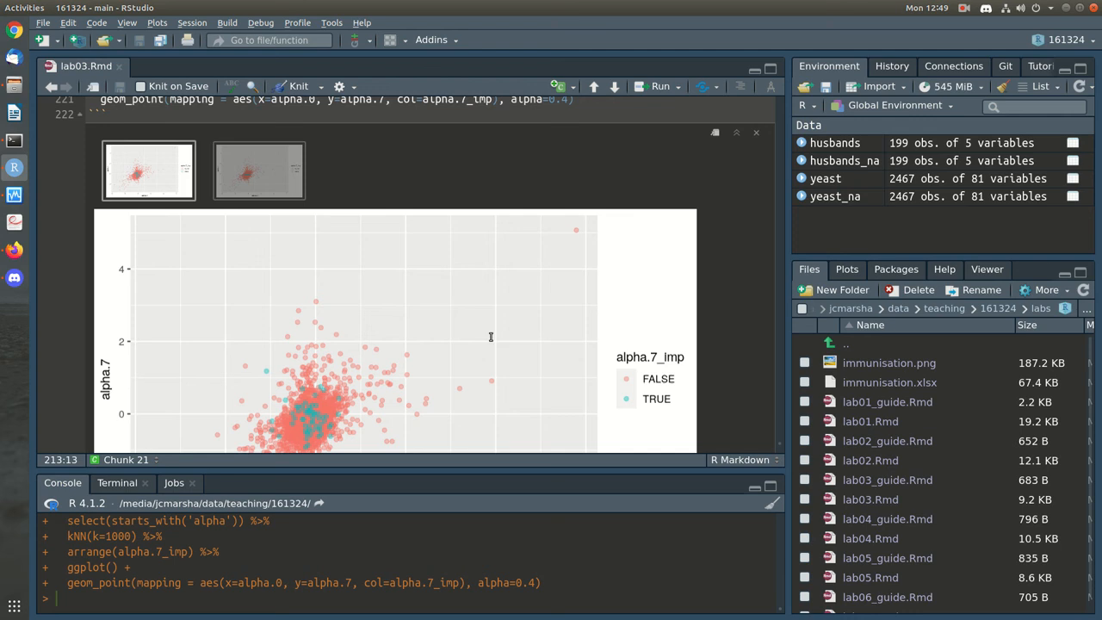